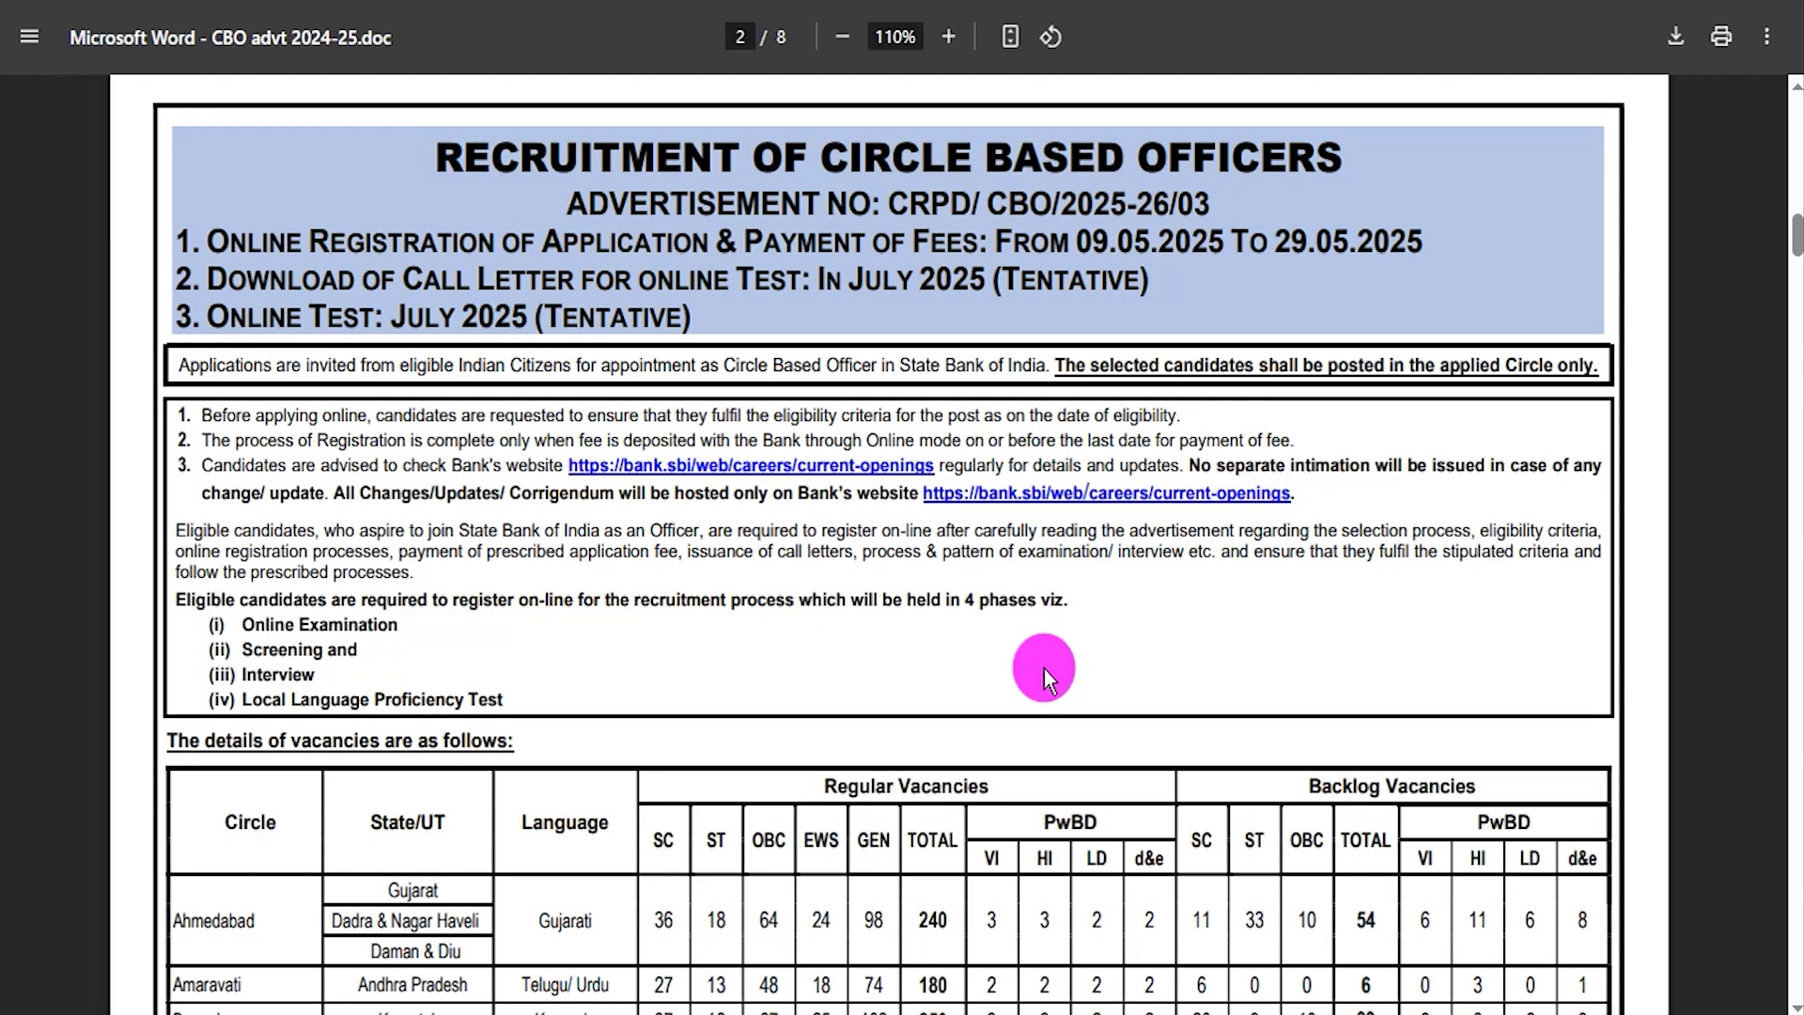
Examine the circle-wise vacancy table in the Circle Based Officers advertisement down to its Total row.
{"action": "scroll", "coordinate": [1045, 669], "scroll_direction": "down", "scroll_amount": 9}
{"action": "scroll", "coordinate": [1045, 669], "scroll_direction": "down", "scroll_amount": 4}
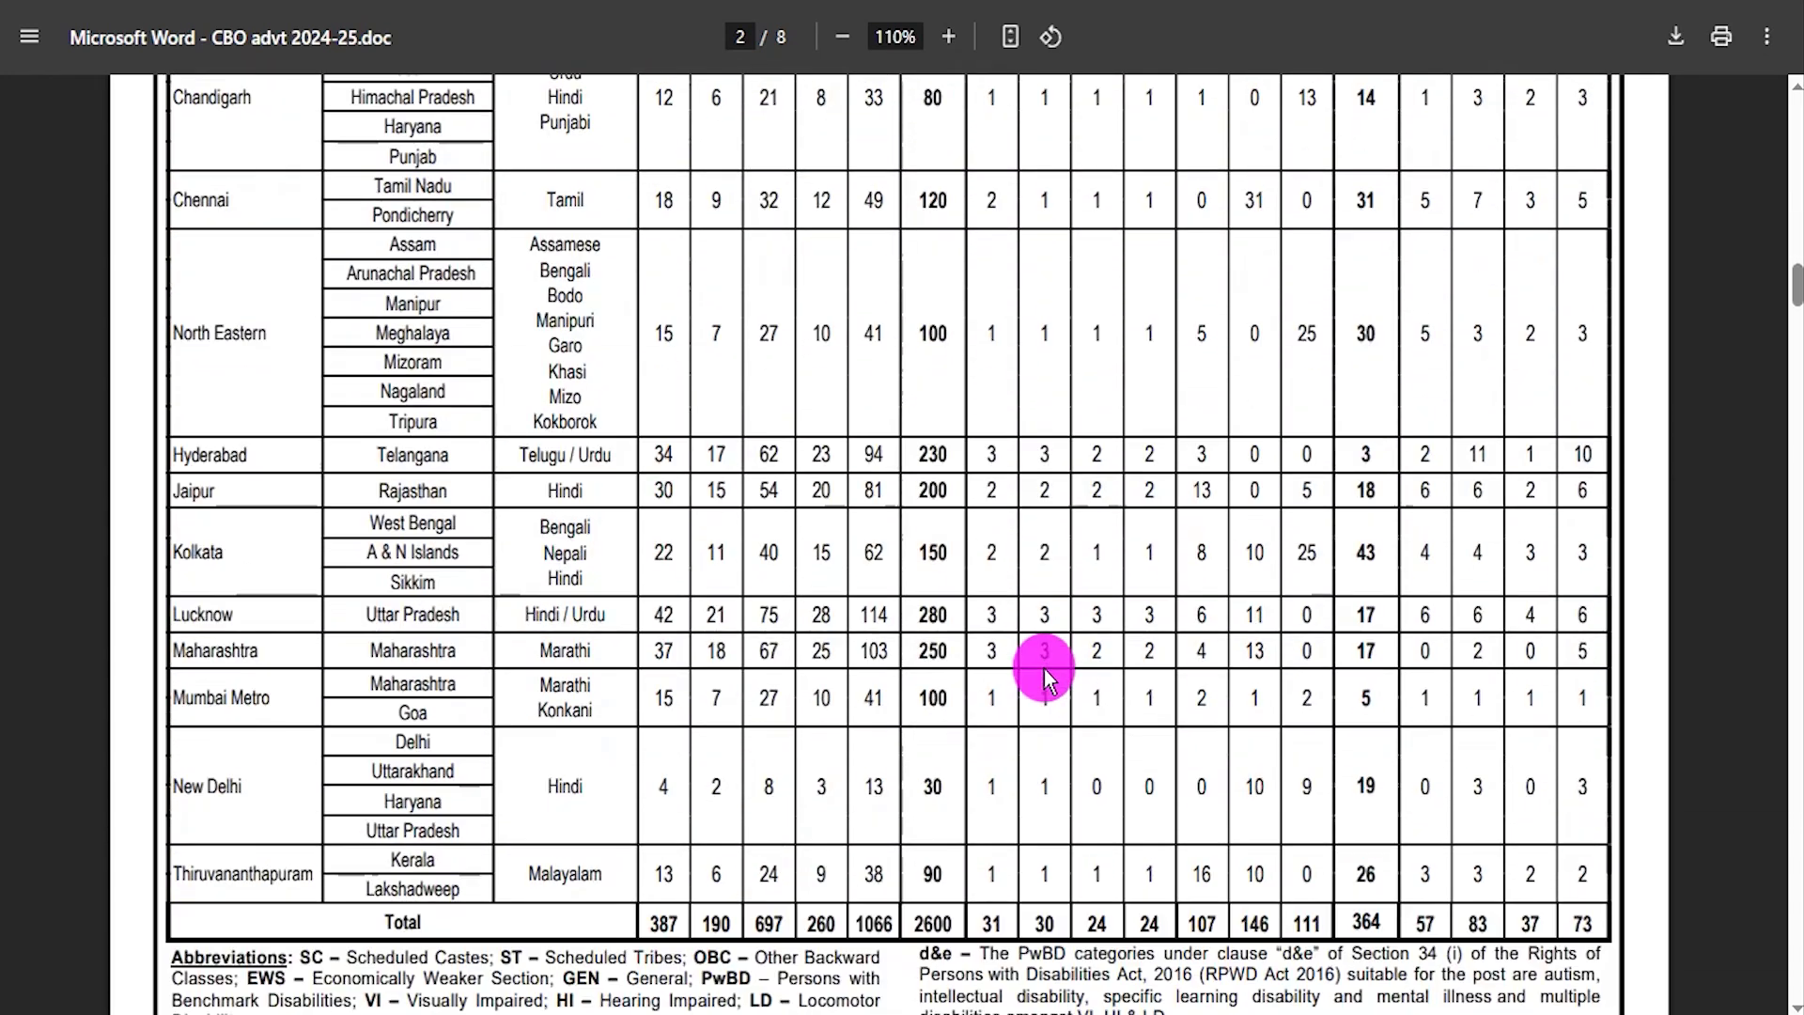
{"action": "scroll", "coordinate": [1045, 669], "scroll_direction": "up", "scroll_amount": 7}
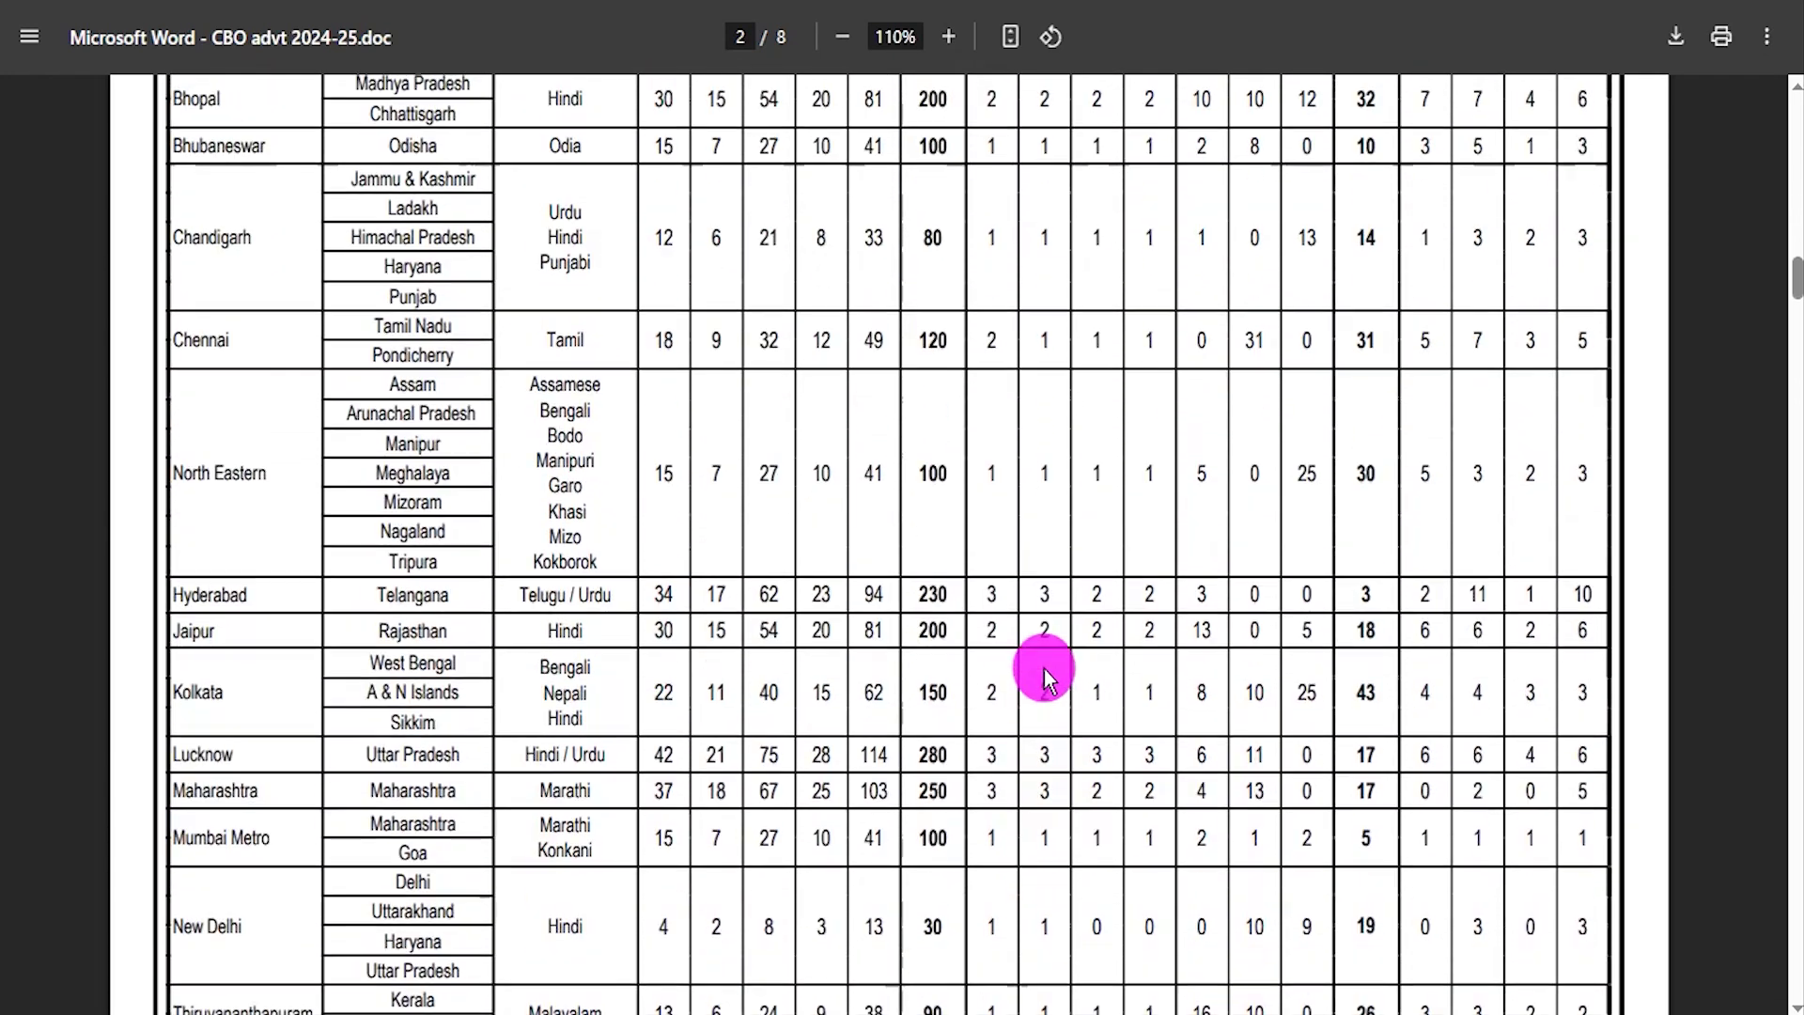
{"action": "scroll", "coordinate": [1045, 669], "scroll_direction": "up", "scroll_amount": 5}
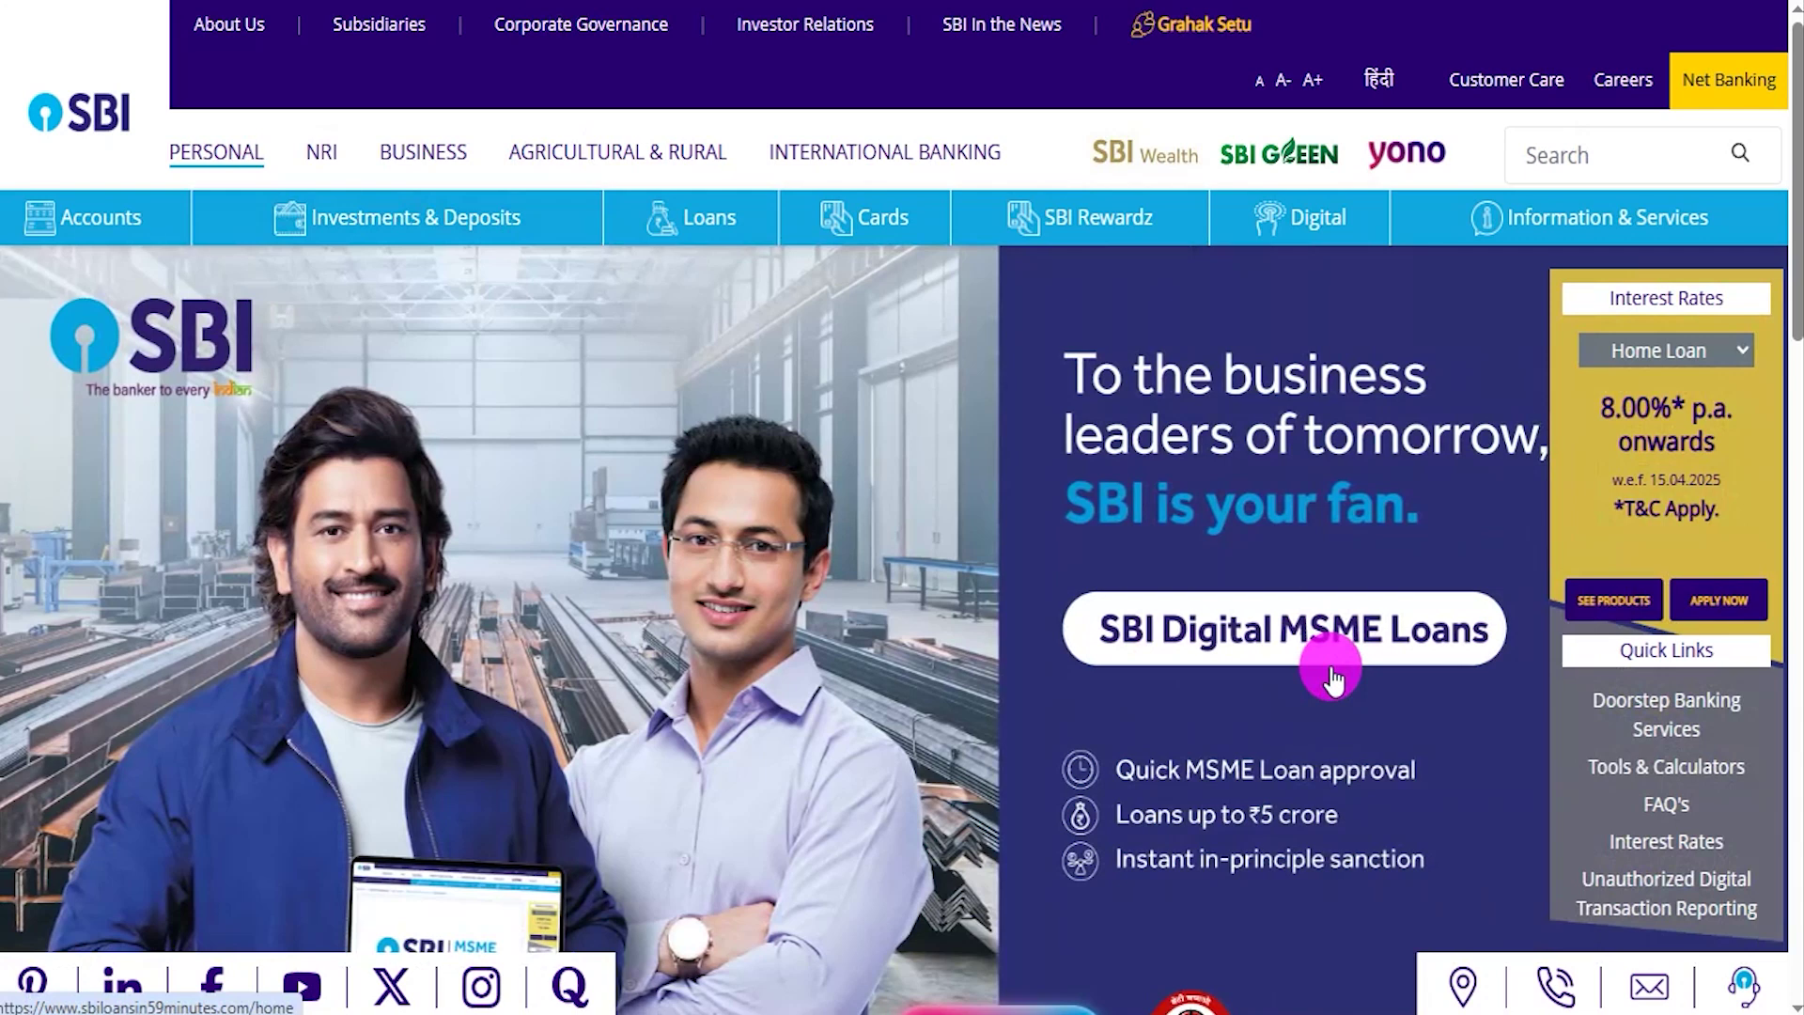
Look through the SBI homepage, including its Other Services carousel, footer links and Loans category.
{"action": "scroll", "coordinate": [1333, 675], "scroll_direction": "down", "scroll_amount": 10}
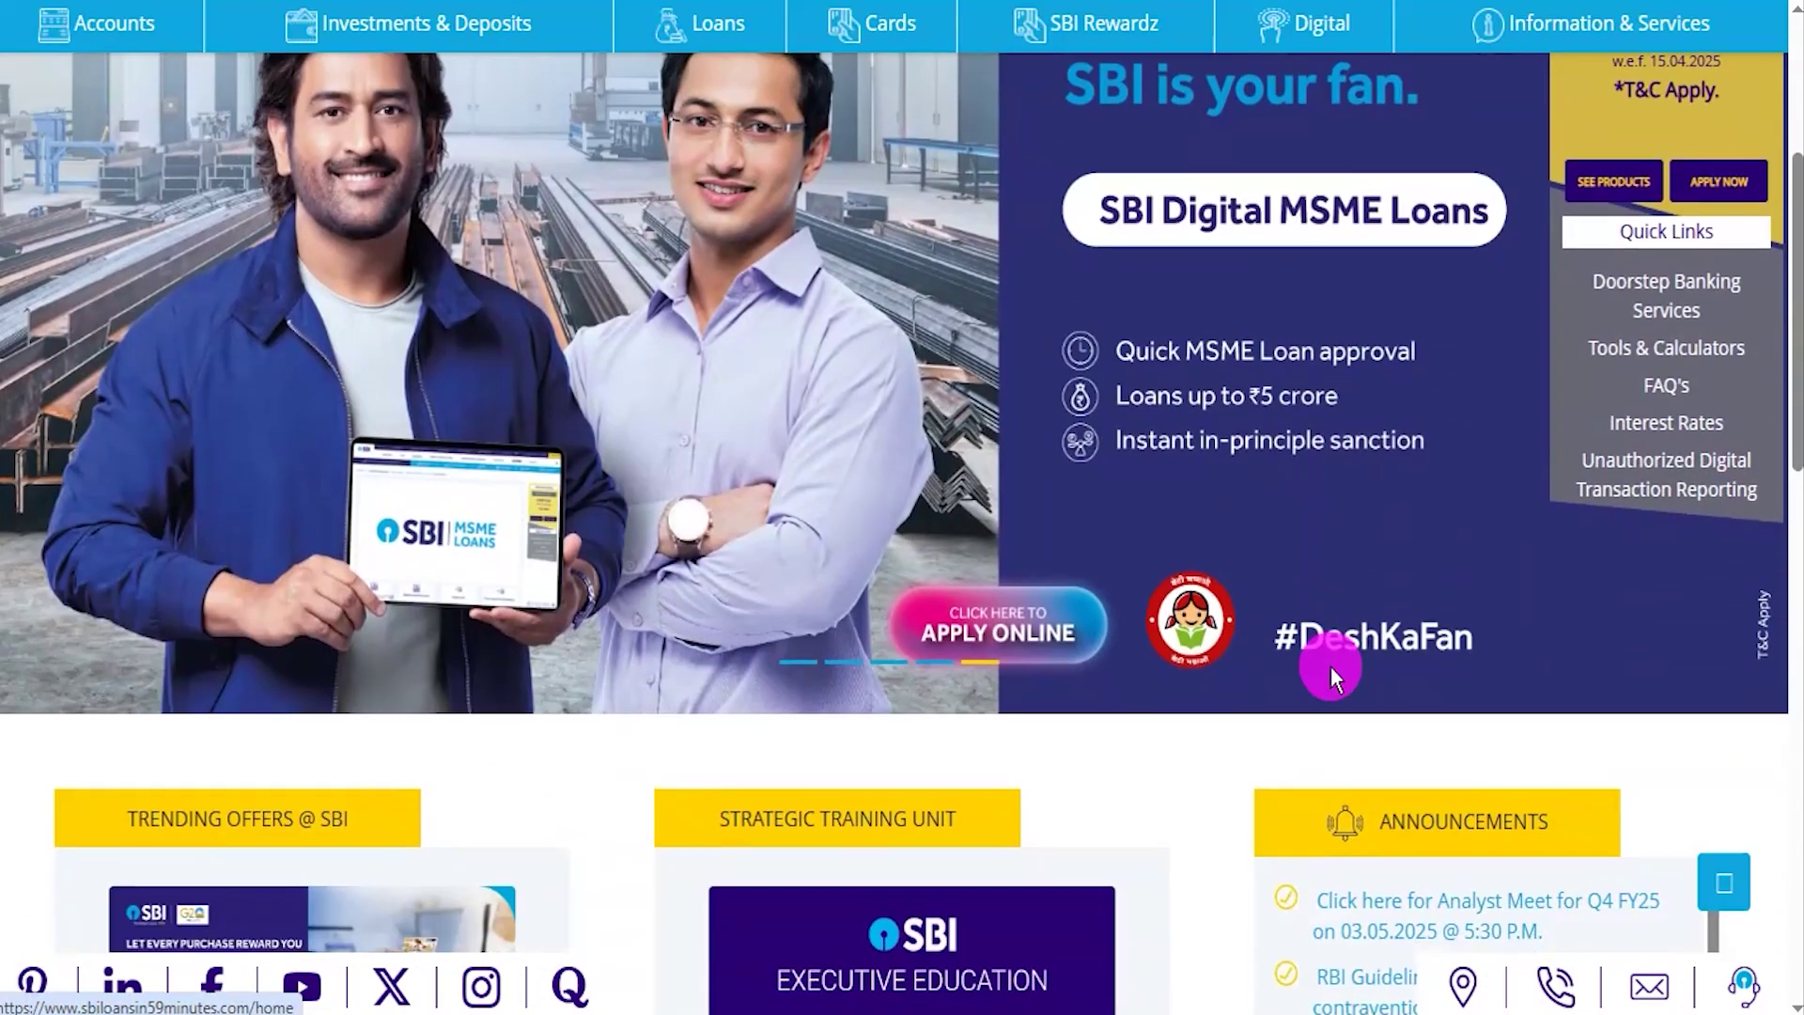
{"action": "scroll", "coordinate": [1333, 675], "scroll_direction": "down", "scroll_amount": 3}
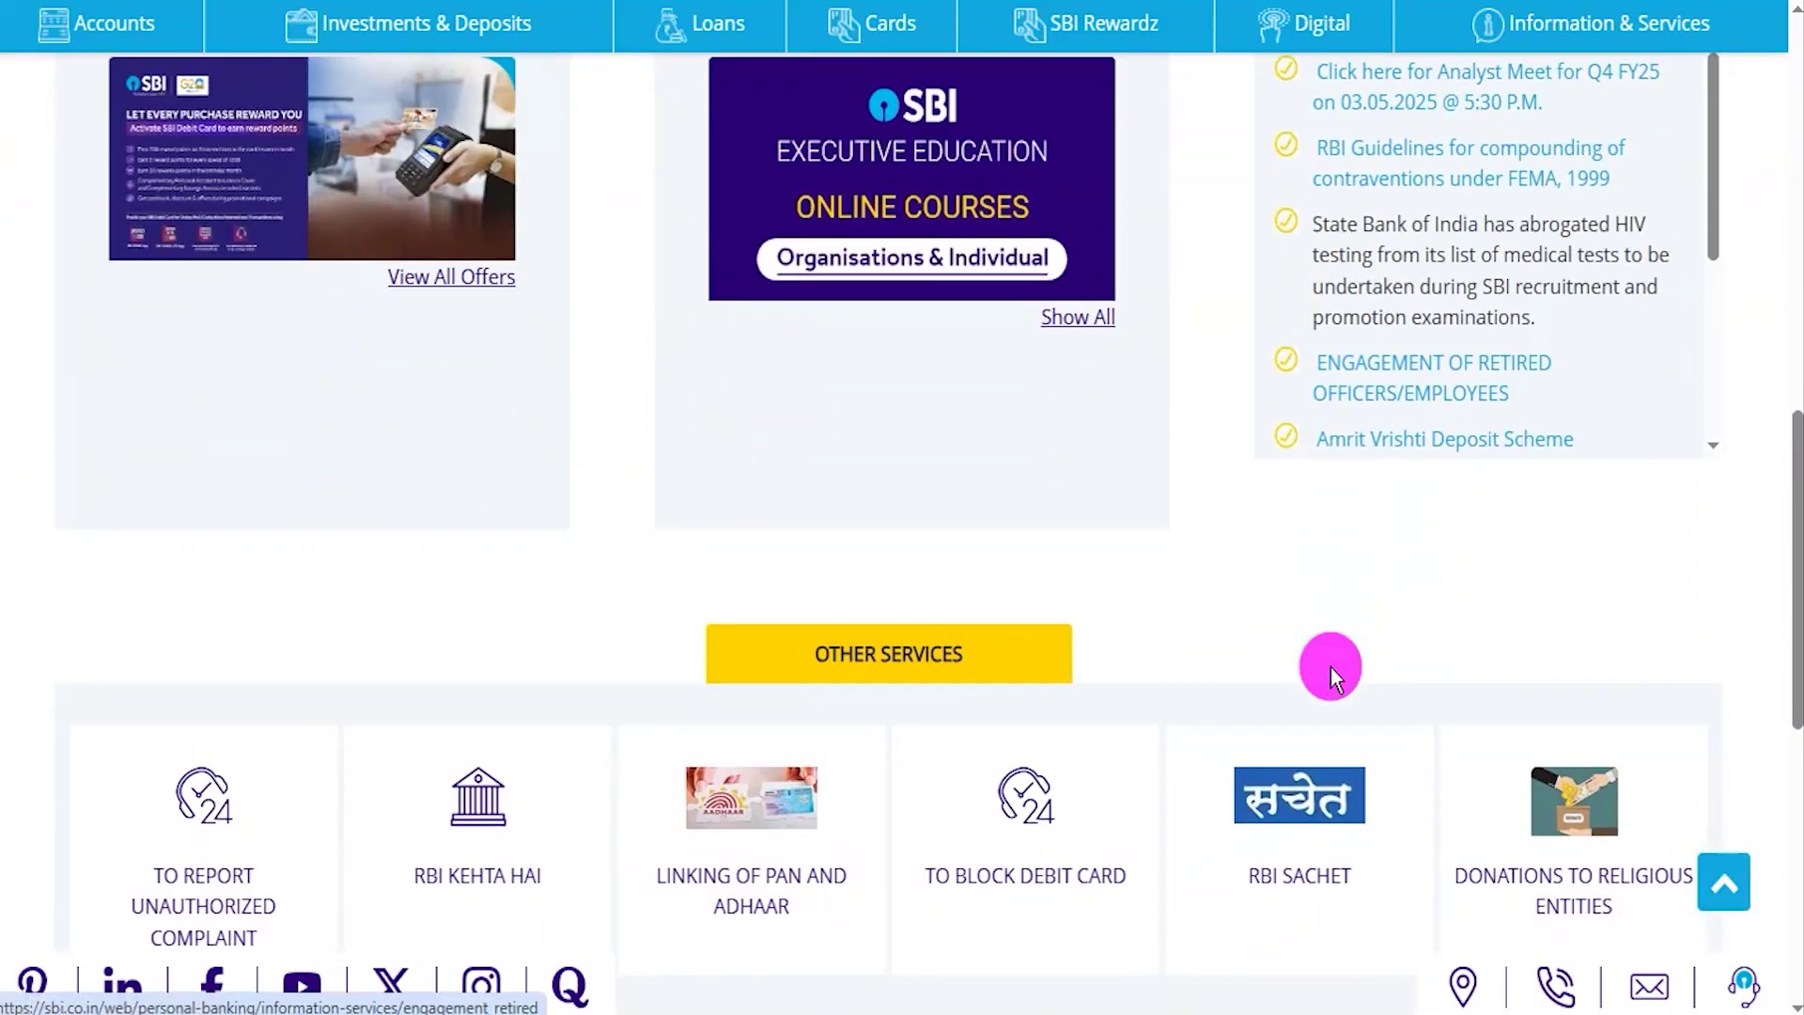
{"action": "scroll", "coordinate": [1331, 667], "scroll_direction": "down", "scroll_amount": 3}
{"action": "scroll", "coordinate": [1331, 667], "scroll_direction": "down", "scroll_amount": 3}
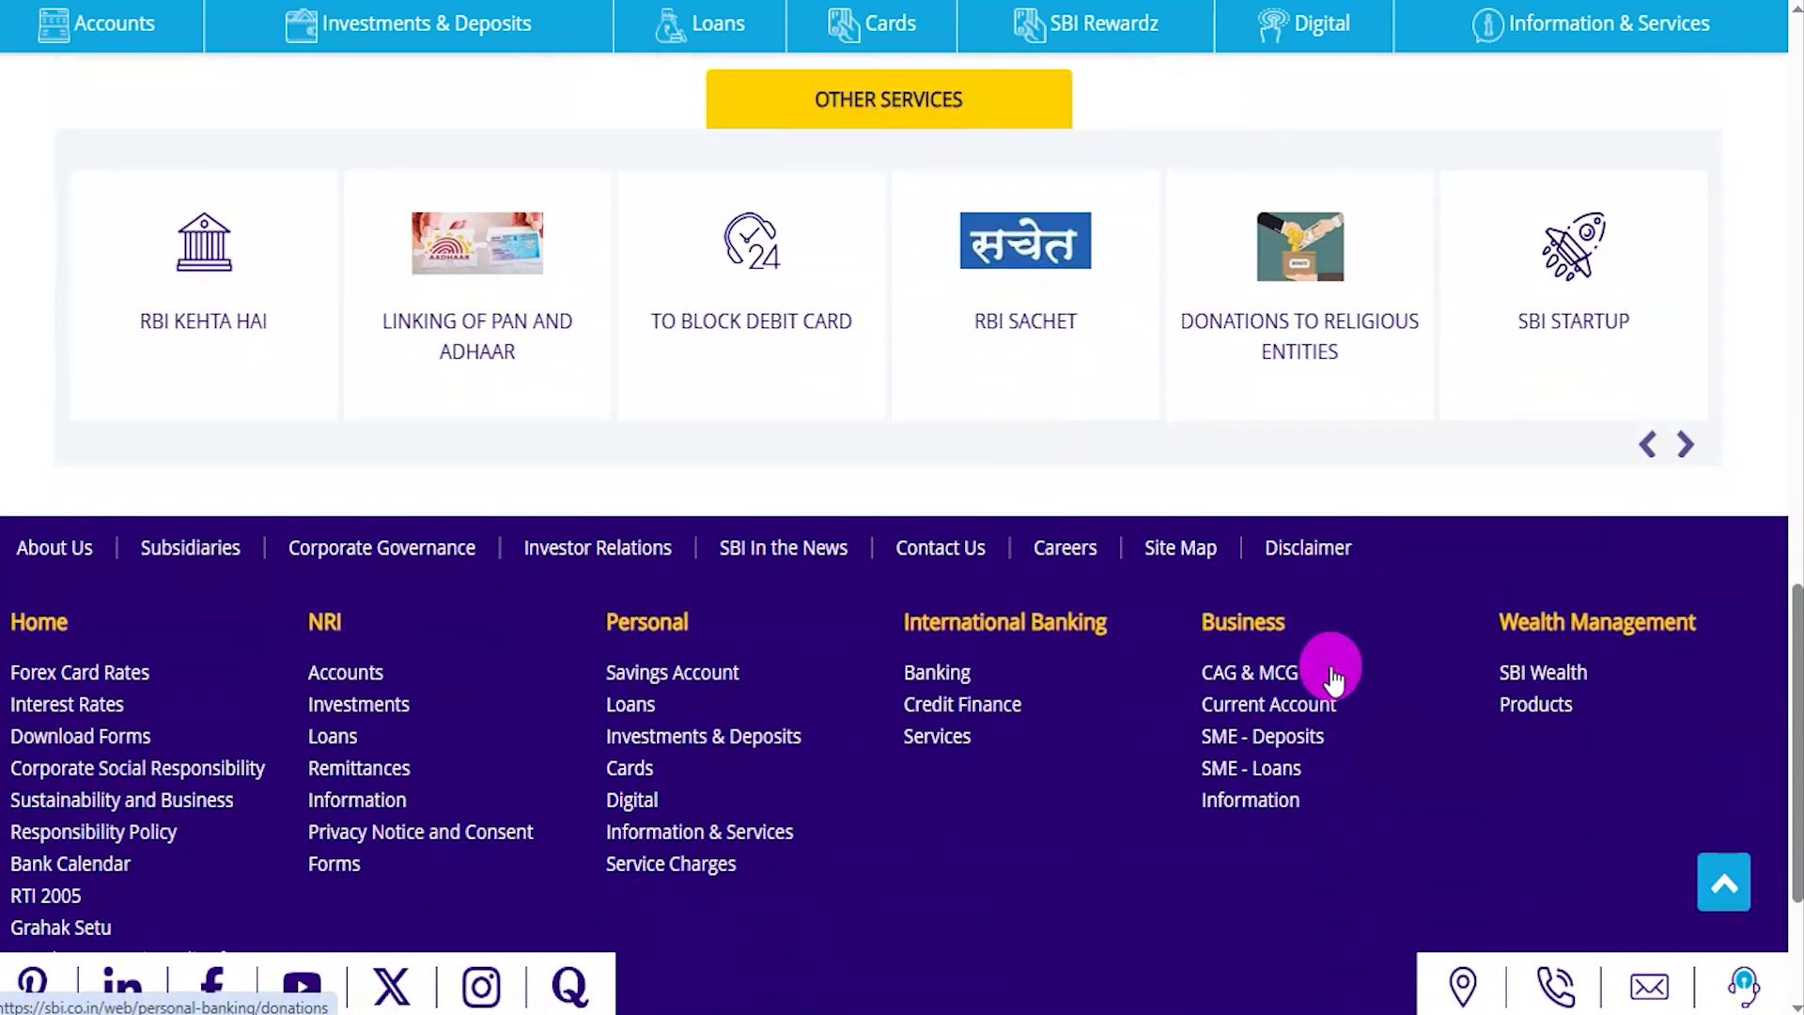
{"action": "left_click", "coordinate": [1686, 456]}
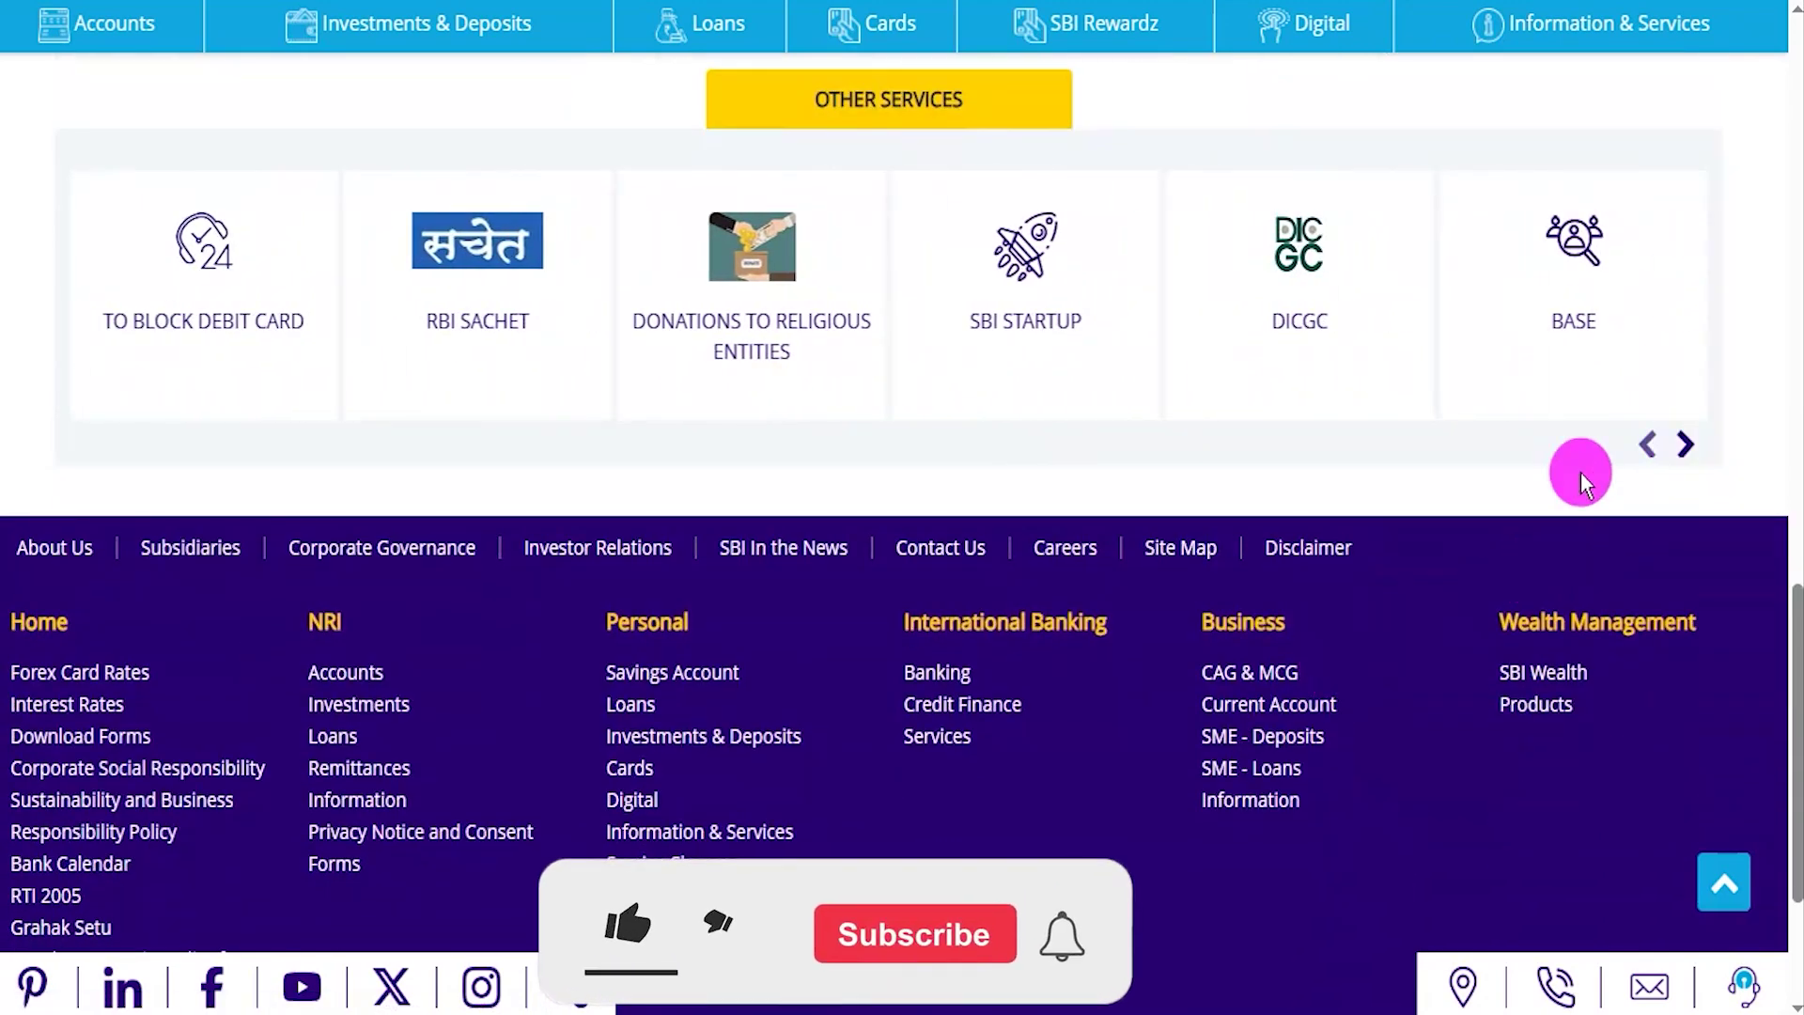
{"action": "scroll", "coordinate": [1582, 470], "scroll_direction": "down", "scroll_amount": 4}
{"action": "left_click", "coordinate": [1727, 883]}
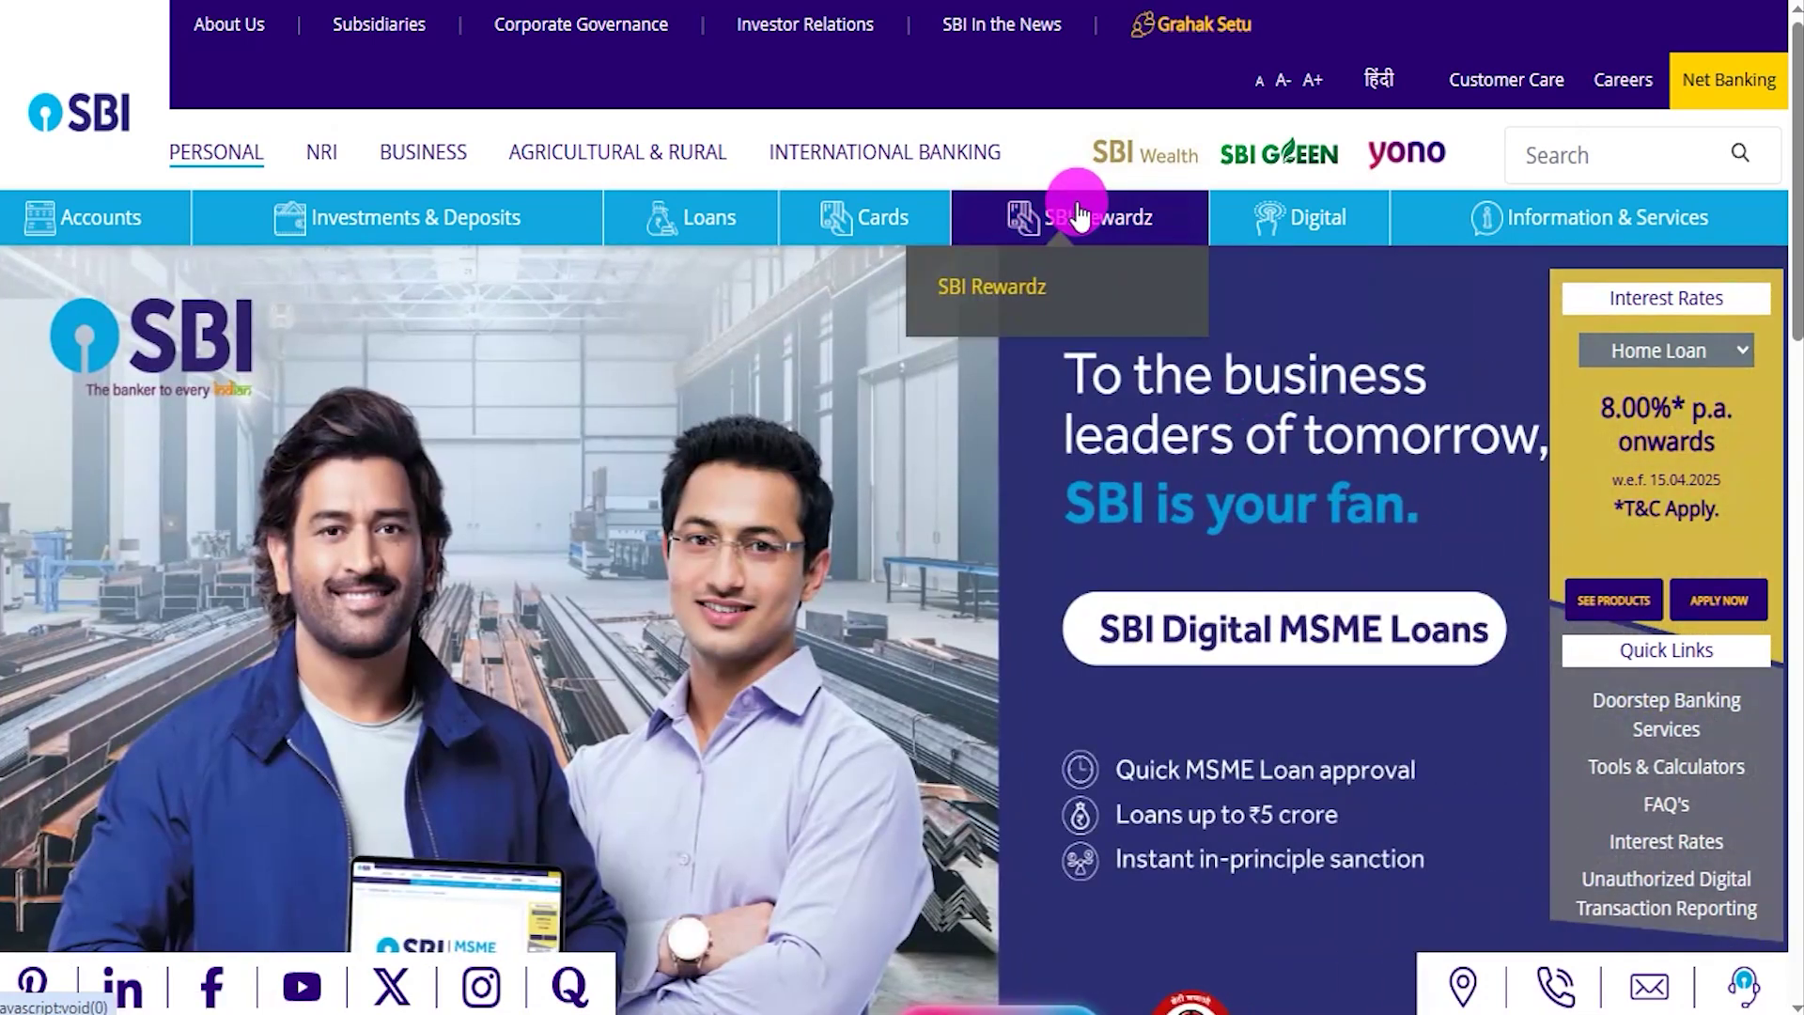
{"action": "mouse_move", "coordinate": [848, 225]}
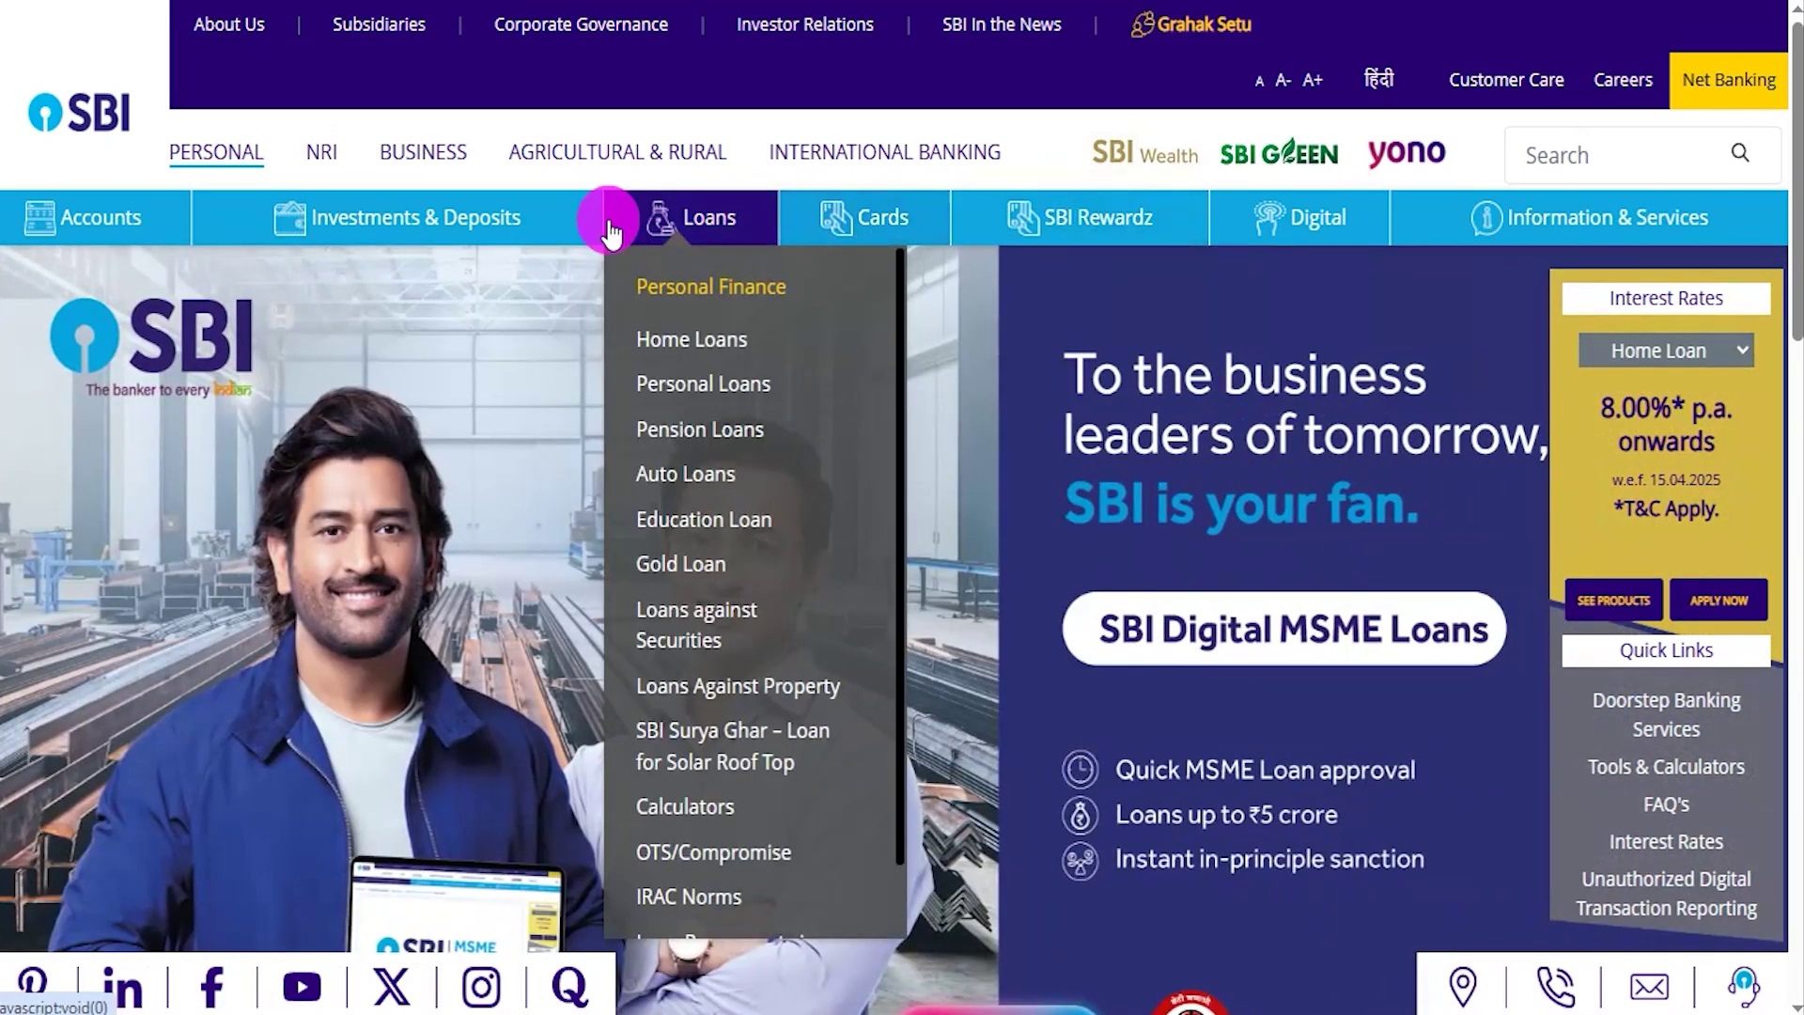
{"action": "mouse_move", "coordinate": [988, 228]}
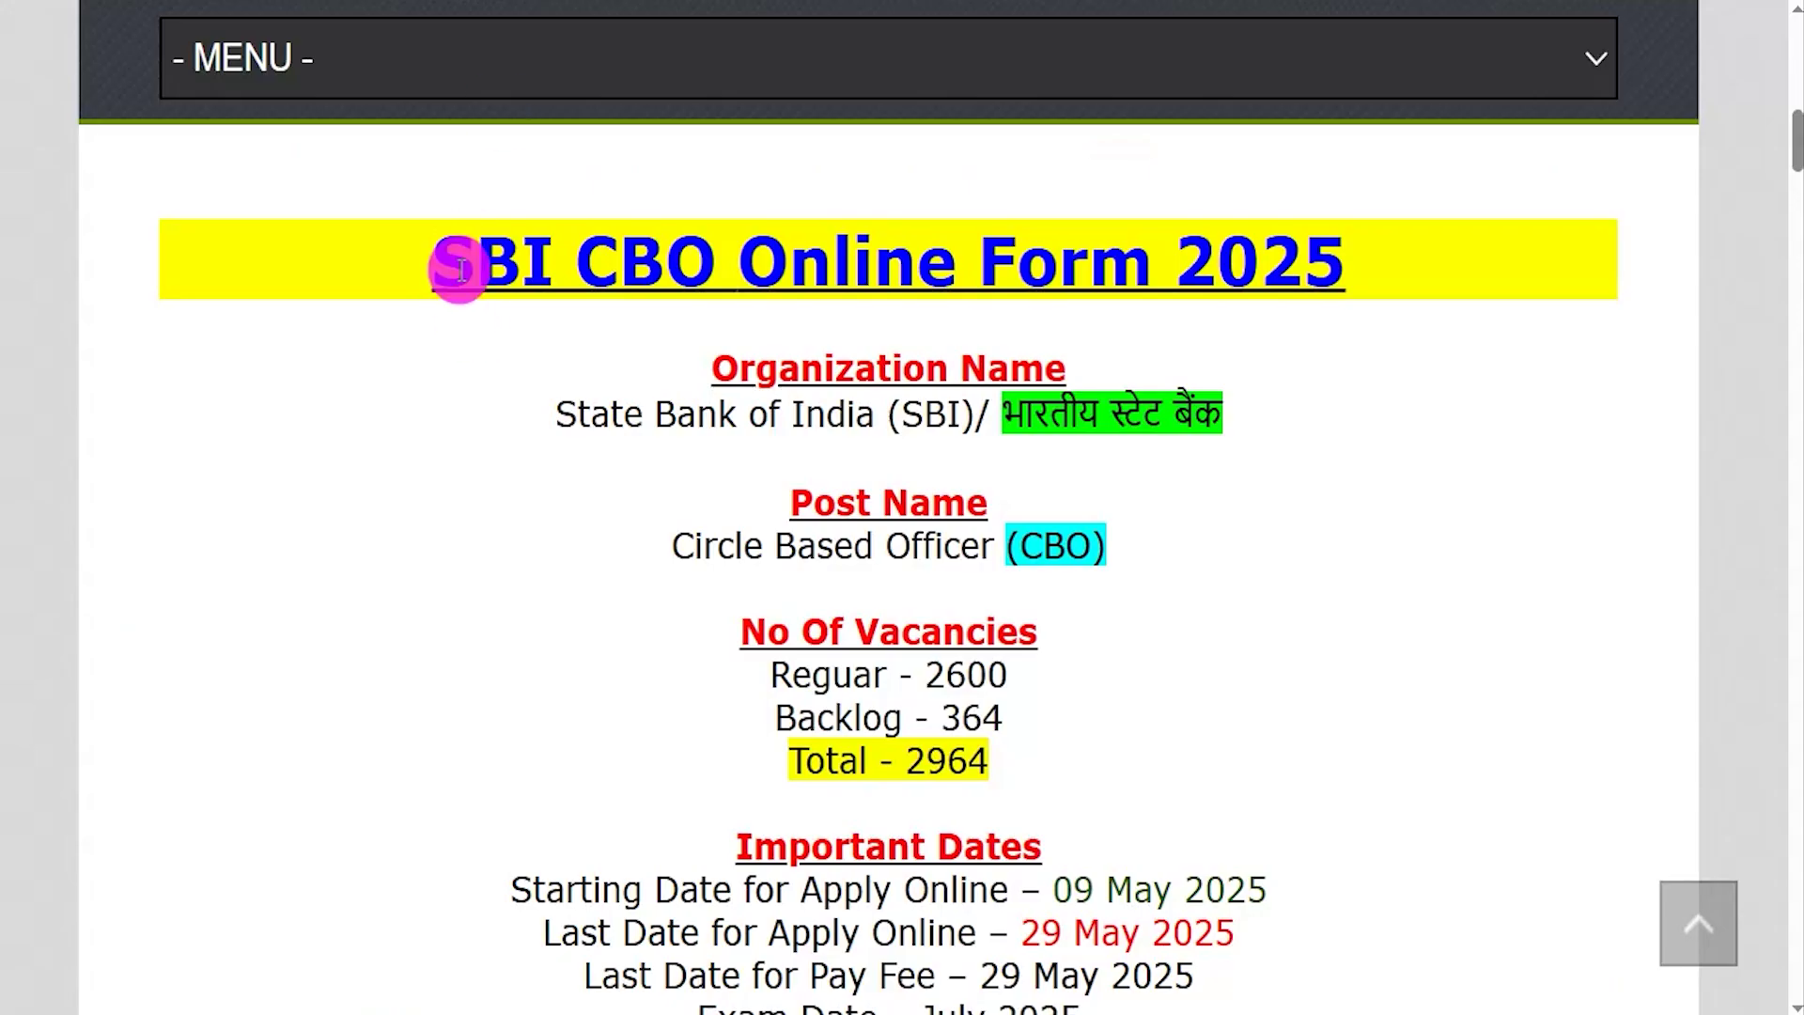
Highlight the title, organization name, post name and vacancy figures in the SBI CBO Online Form 2025 summary.
{"action": "left_click_drag", "start_coordinate": [474, 263], "coordinate": [1294, 266]}
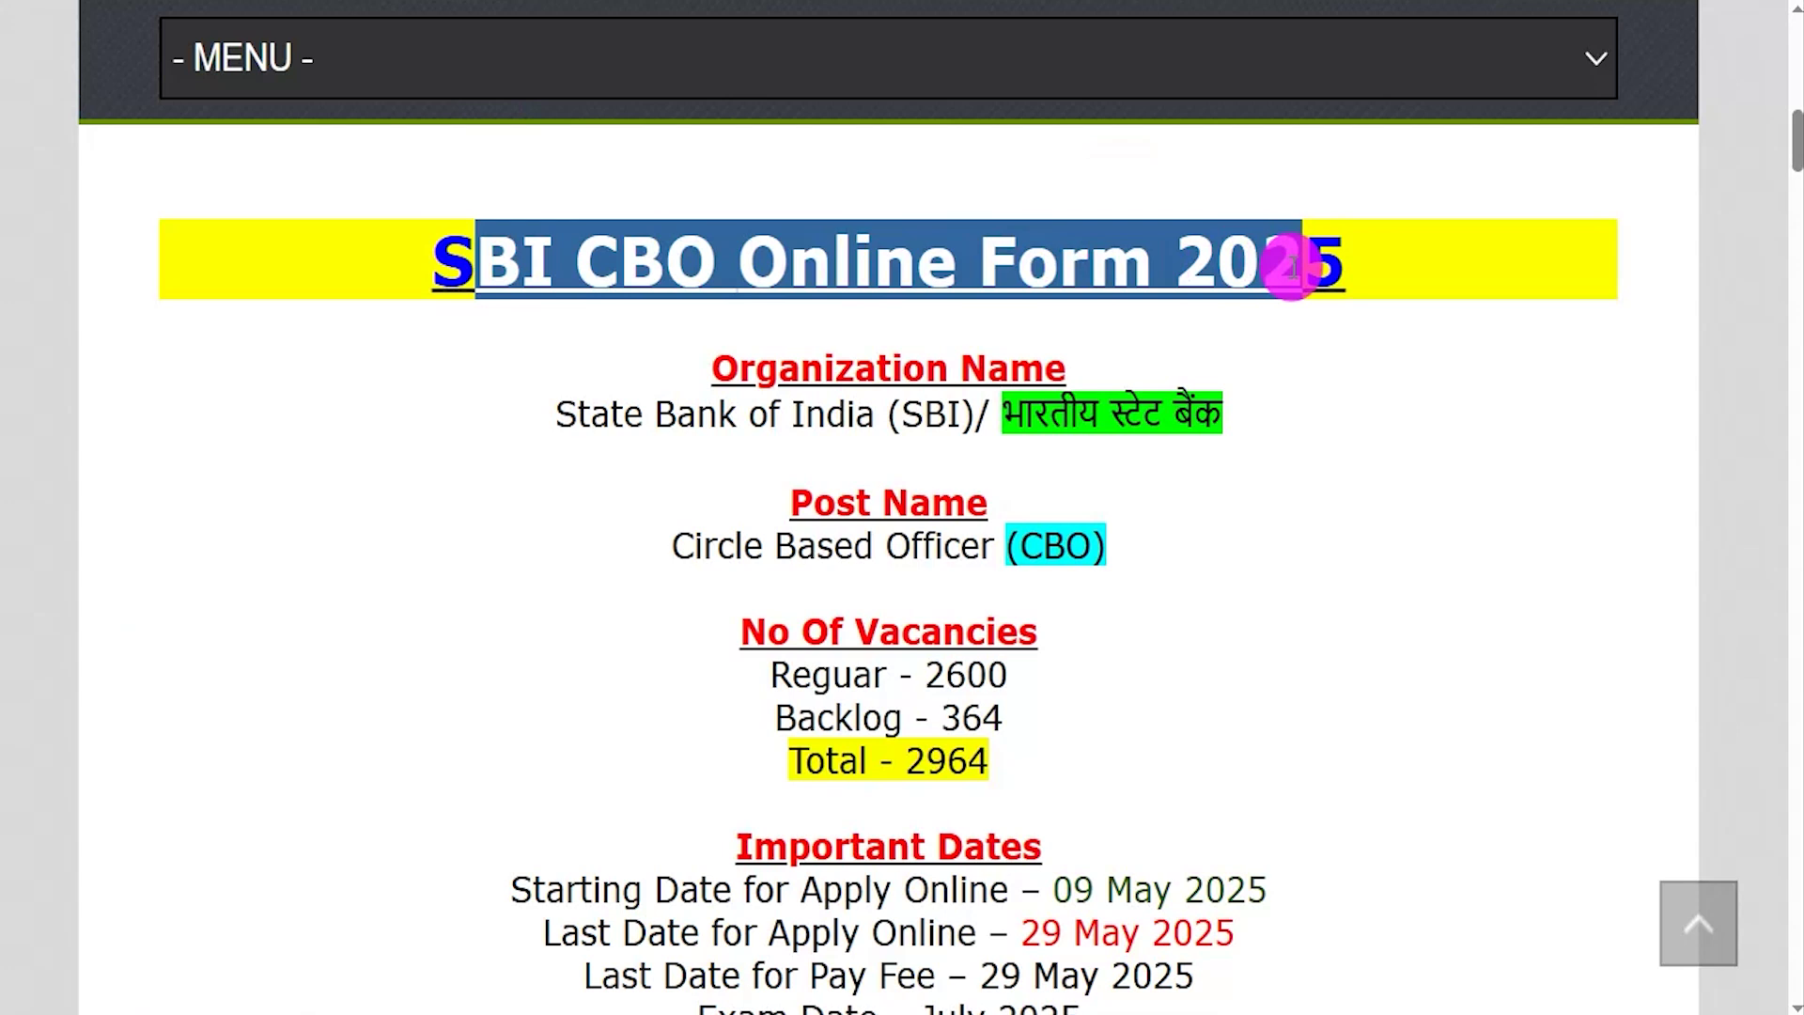
{"action": "left_click_drag", "start_coordinate": [556, 414], "coordinate": [1223, 411]}
{"action": "left_click_drag", "start_coordinate": [693, 543], "coordinate": [1069, 545]}
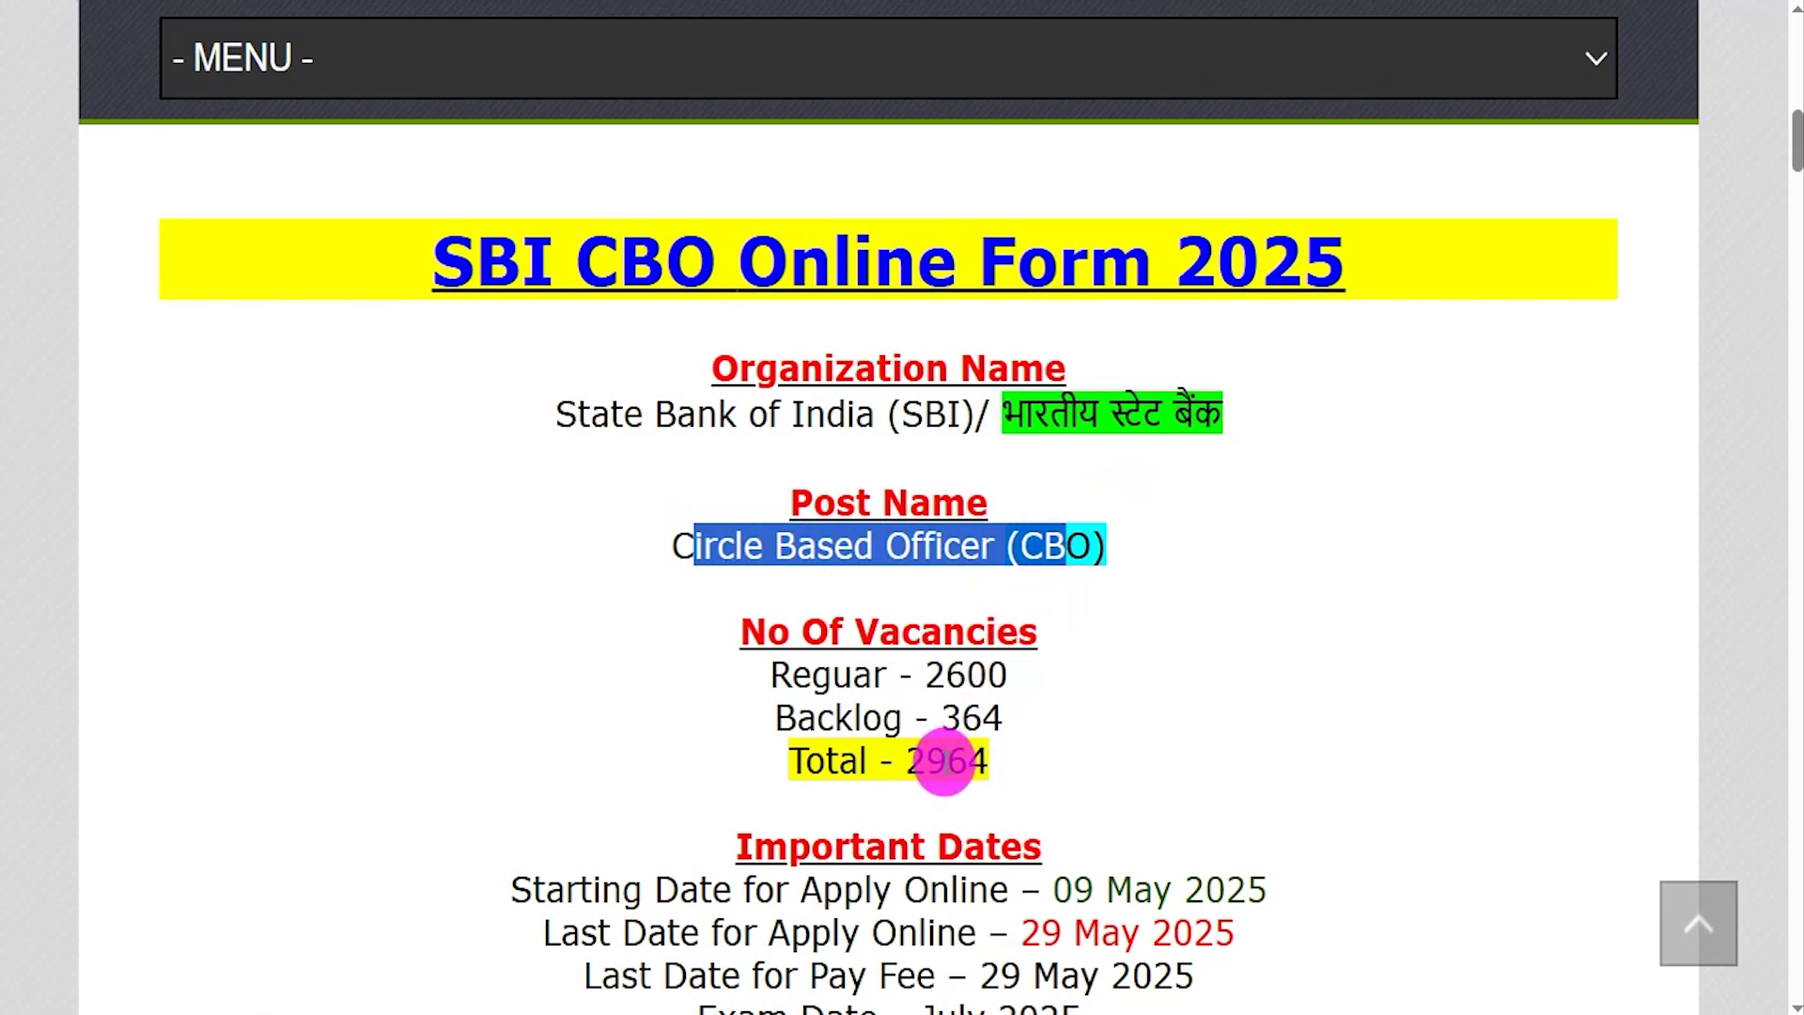
{"action": "left_click_drag", "start_coordinate": [908, 763], "coordinate": [992, 759]}
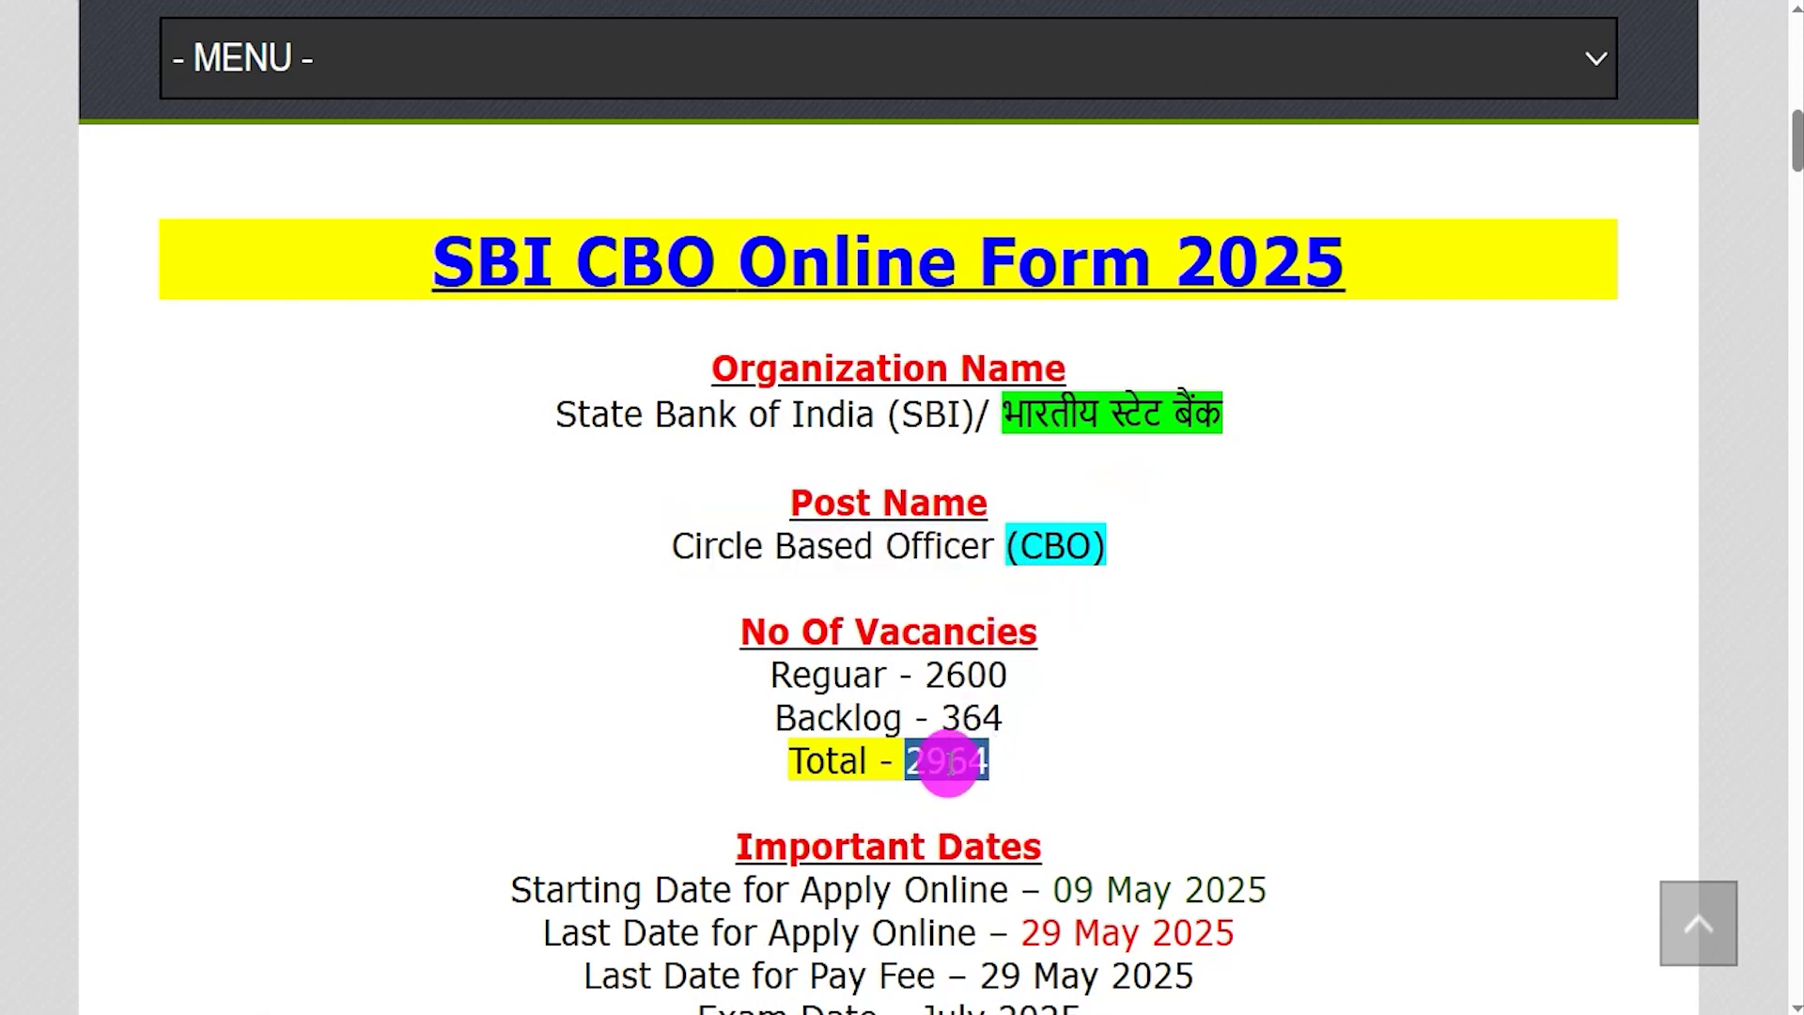
{"action": "left_click_drag", "start_coordinate": [925, 675], "coordinate": [987, 717]}
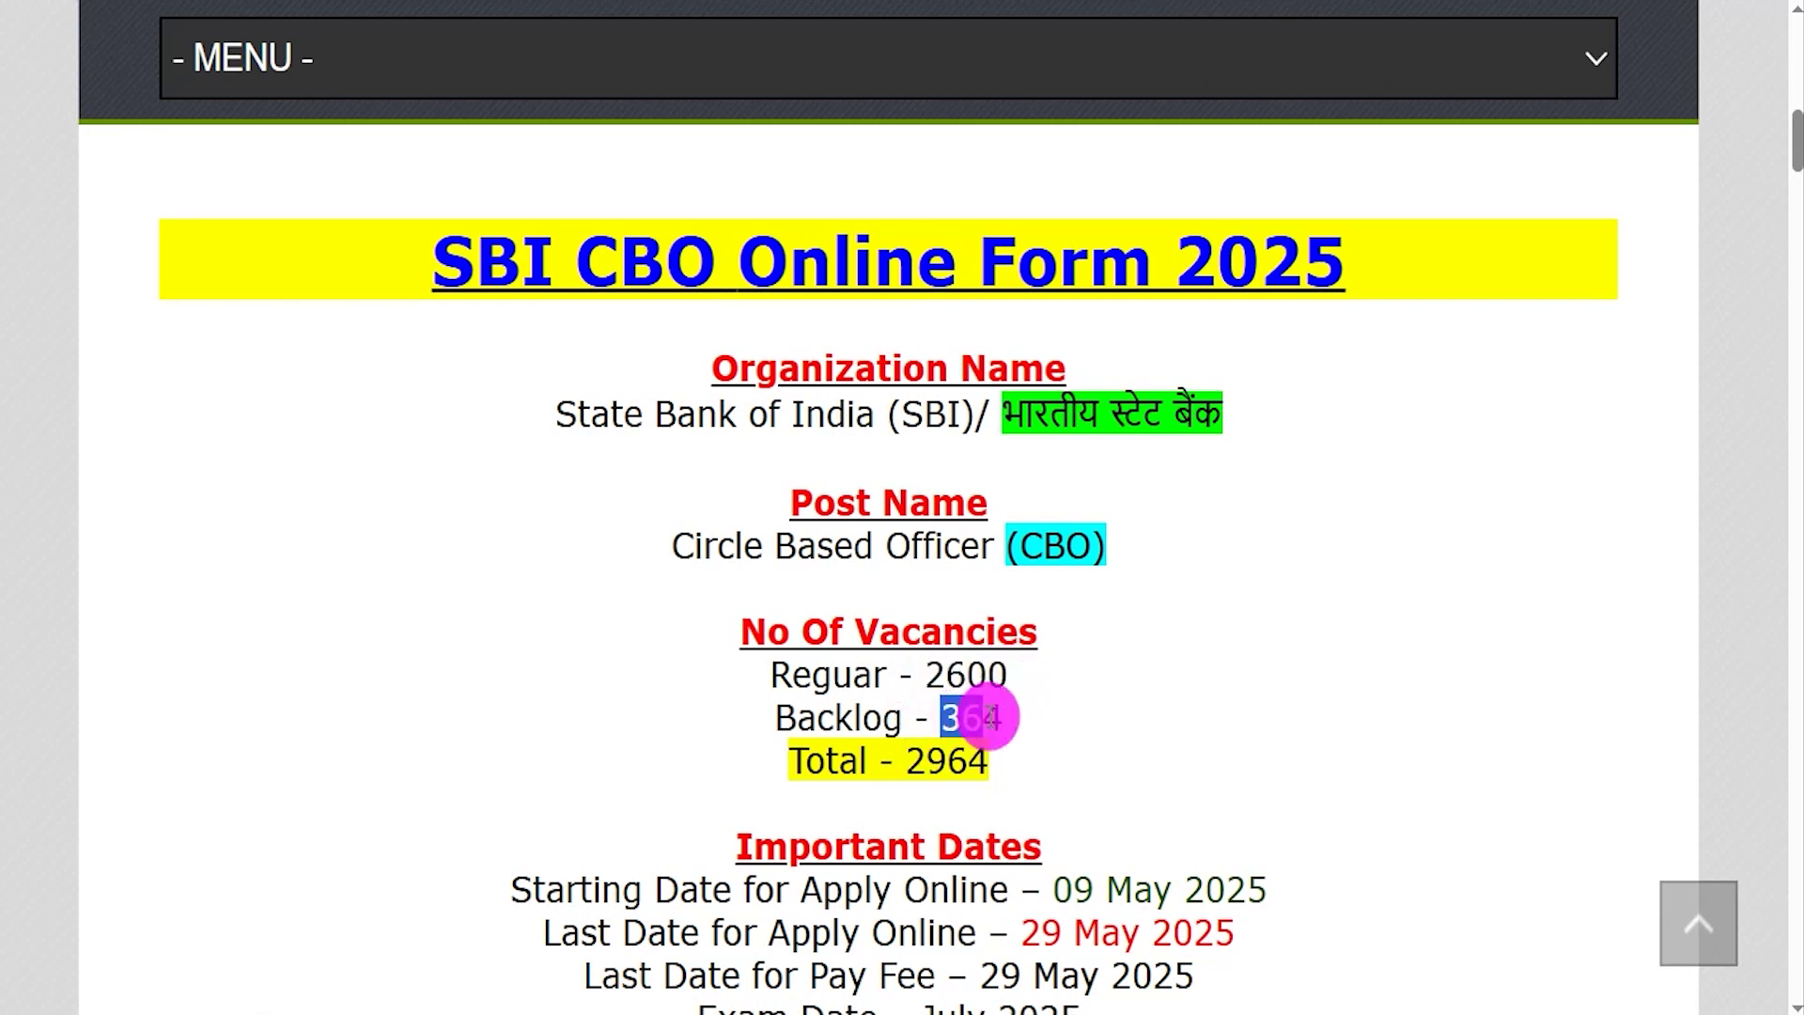
{"action": "left_click_drag", "start_coordinate": [905, 761], "coordinate": [1268, 778]}
Review the Important Dates section and highlight the last date for applying online.
{"action": "scroll", "coordinate": [987, 761], "scroll_direction": "down", "scroll_amount": 1}
{"action": "left_click_drag", "start_coordinate": [1020, 821], "coordinate": [1236, 822]}
{"action": "scroll", "coordinate": [998, 765], "scroll_direction": "down", "scroll_amount": 4}
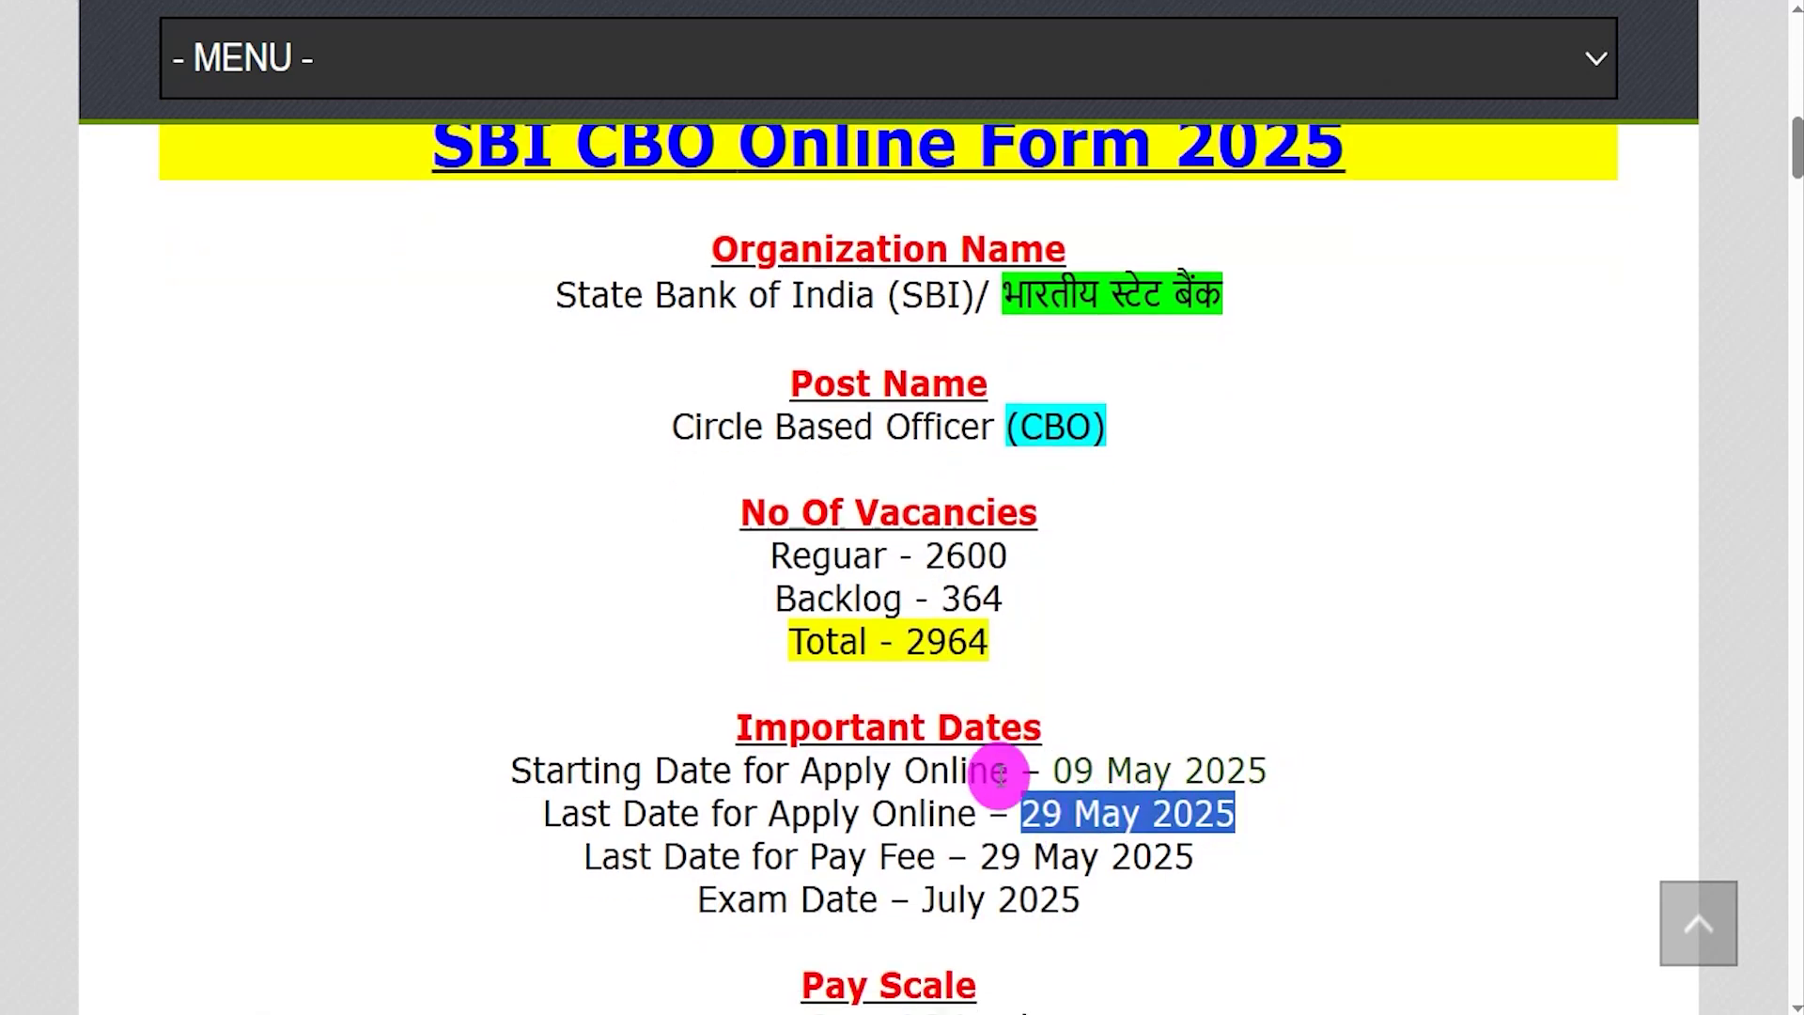
Review the age limit and application fee sections, highlighting the age range and the fee for each category.
{"action": "scroll", "coordinate": [984, 728], "scroll_direction": "down", "scroll_amount": 4}
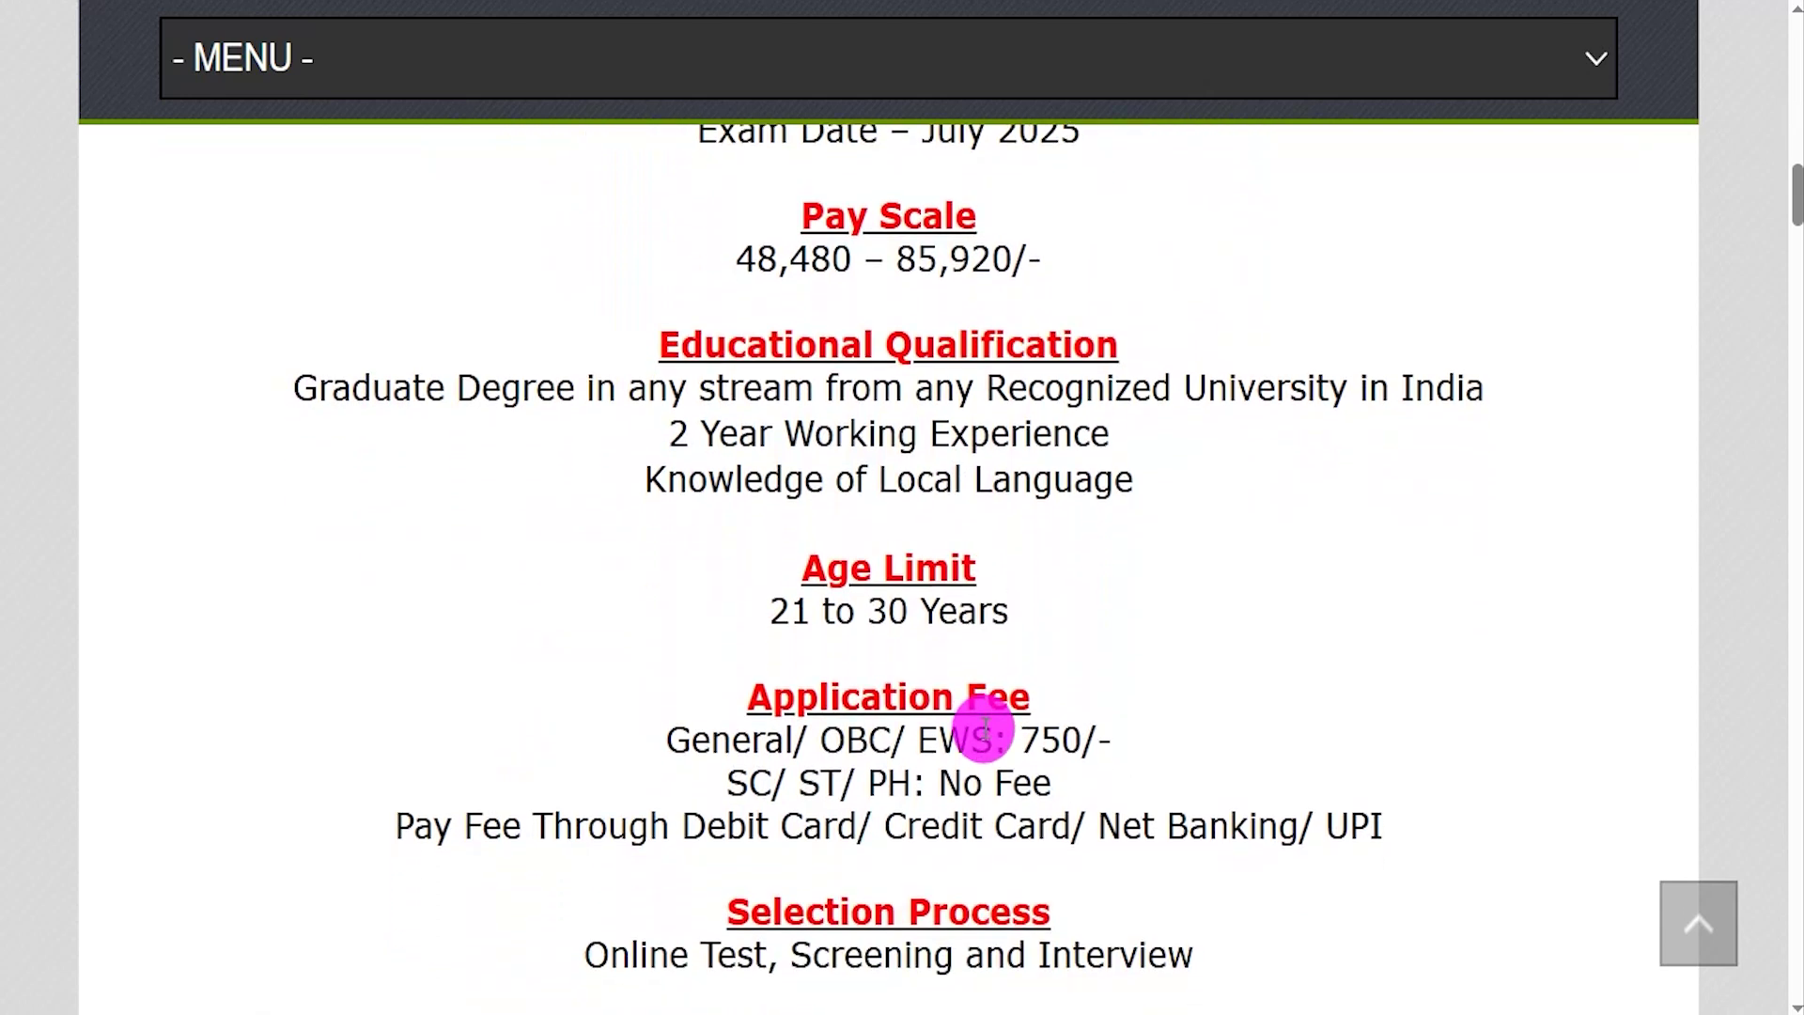
{"action": "left_click_drag", "start_coordinate": [771, 501], "coordinate": [1006, 508]}
{"action": "scroll", "coordinate": [1006, 507], "scroll_direction": "down", "scroll_amount": 1}
{"action": "left_click_drag", "start_coordinate": [711, 519], "coordinate": [1115, 519]}
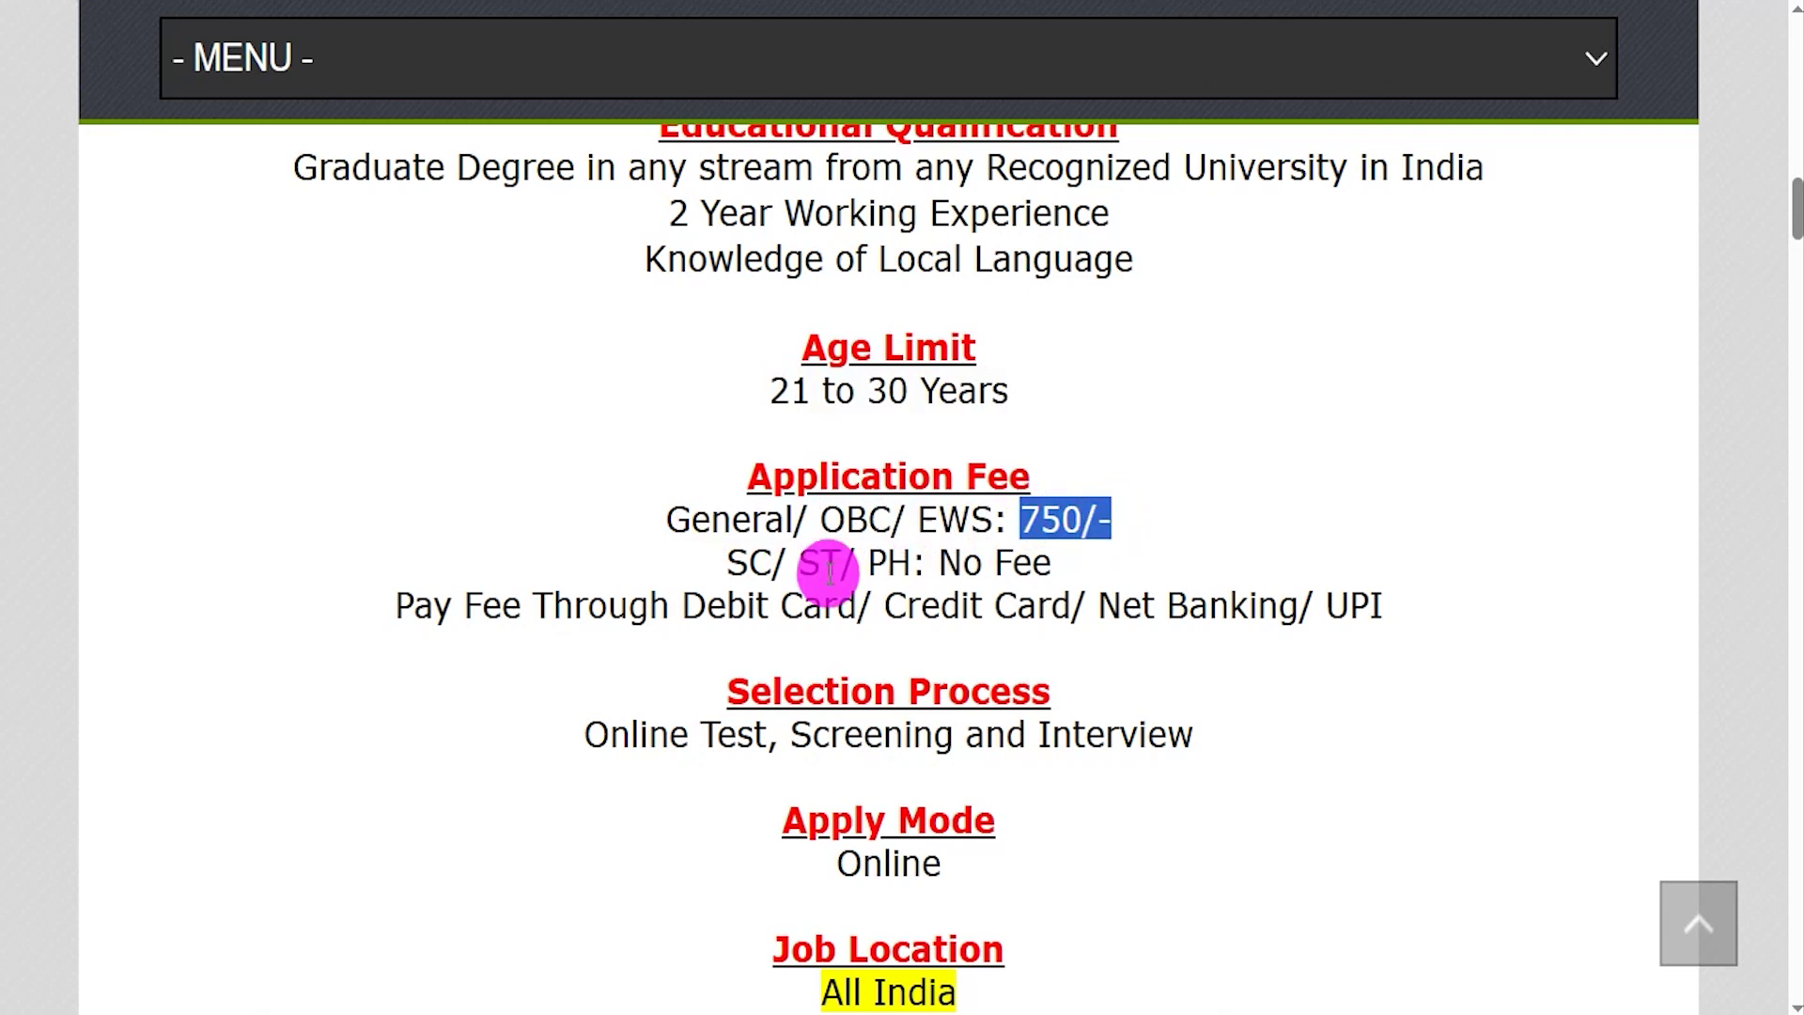
{"action": "left_click_drag", "start_coordinate": [749, 564], "coordinate": [1050, 565]}
{"action": "scroll", "coordinate": [1050, 564], "scroll_direction": "down", "scroll_amount": 4}
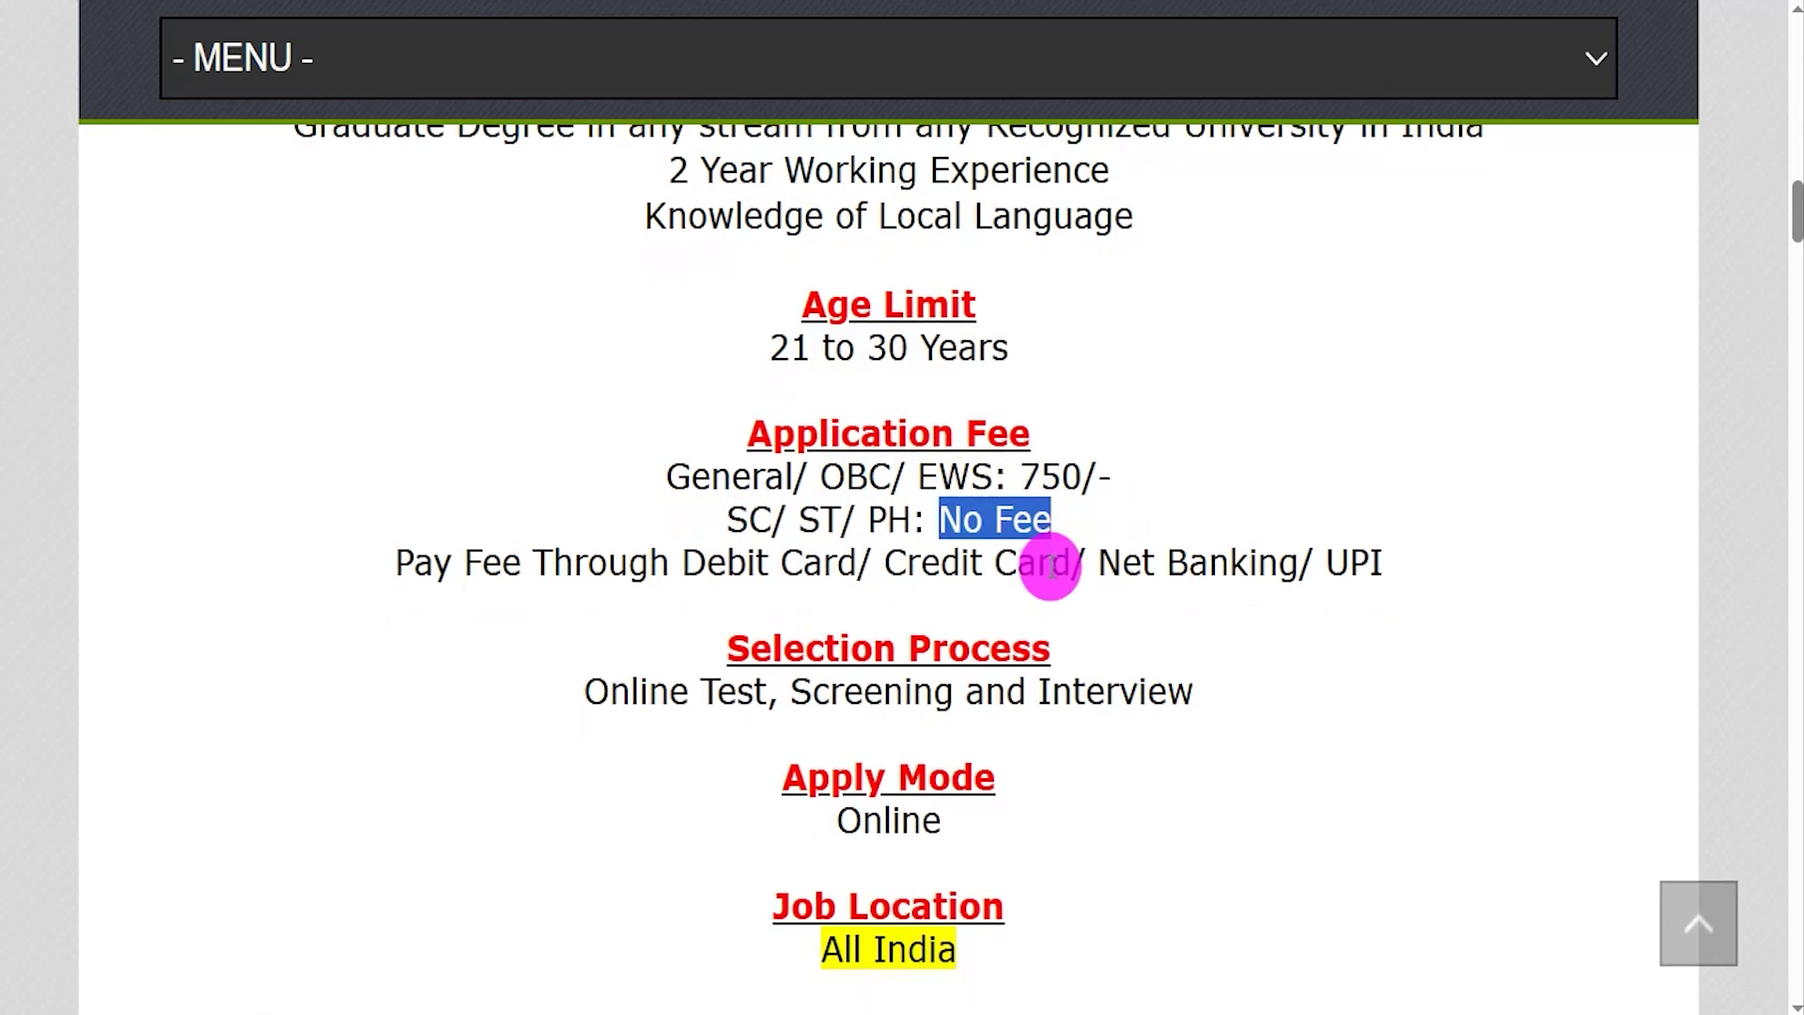
Highlight the apply mode and the Official Notification Pdf entry under Important Links.
{"action": "scroll", "coordinate": [1041, 582], "scroll_direction": "down", "scroll_amount": 1}
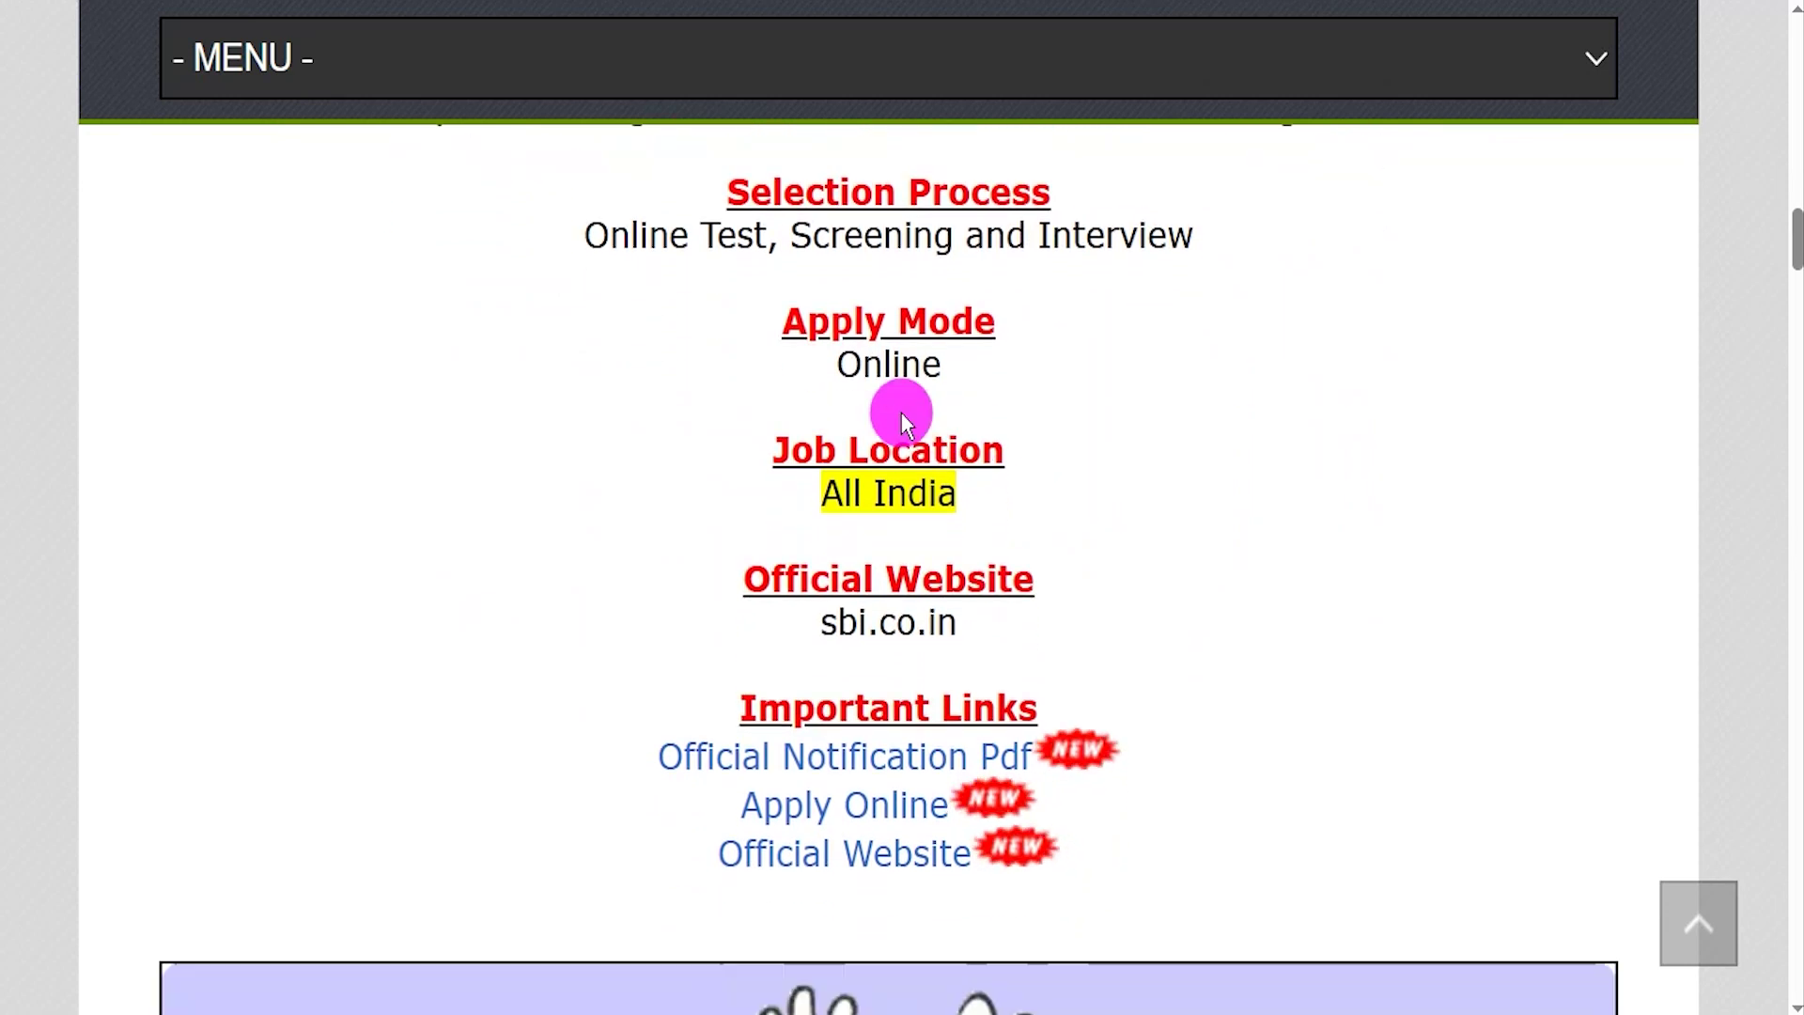
{"action": "left_click_drag", "start_coordinate": [838, 365], "coordinate": [935, 364]}
{"action": "scroll", "coordinate": [935, 365], "scroll_direction": "up", "scroll_amount": 1}
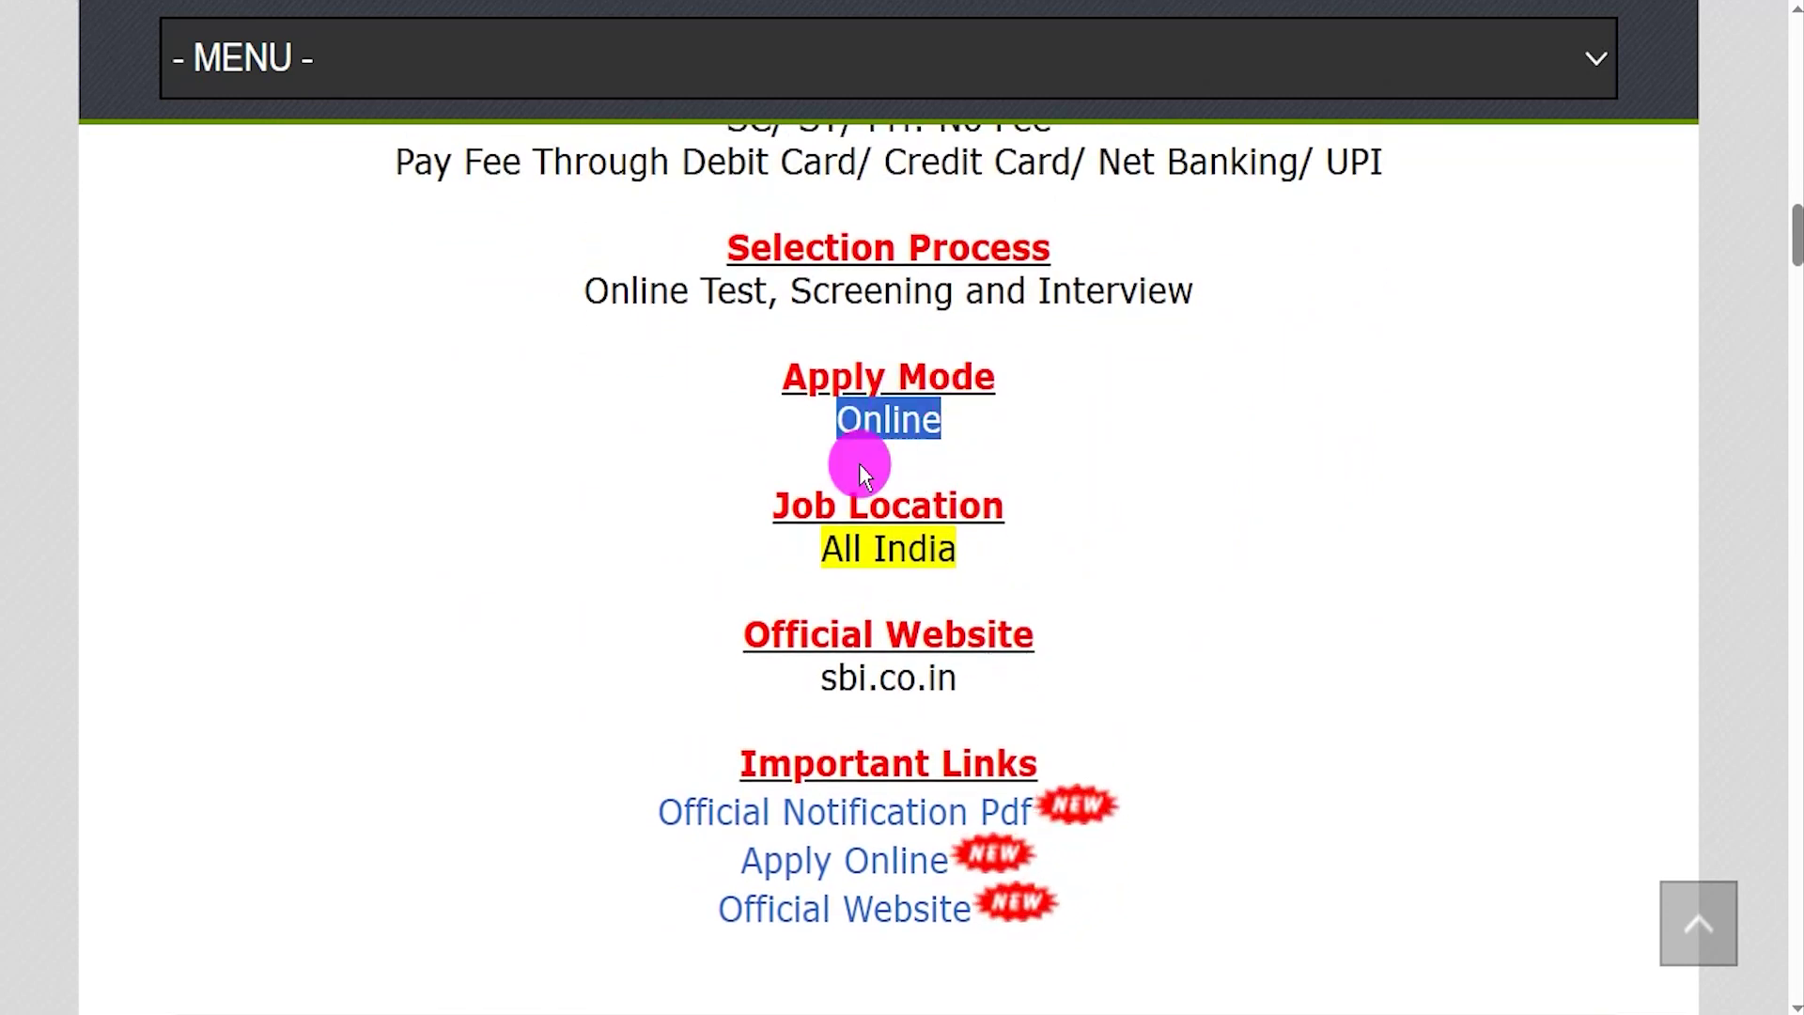
{"action": "left_click_drag", "start_coordinate": [763, 766], "coordinate": [1012, 754]}
{"action": "left_click_drag", "start_coordinate": [632, 816], "coordinate": [1007, 810]}
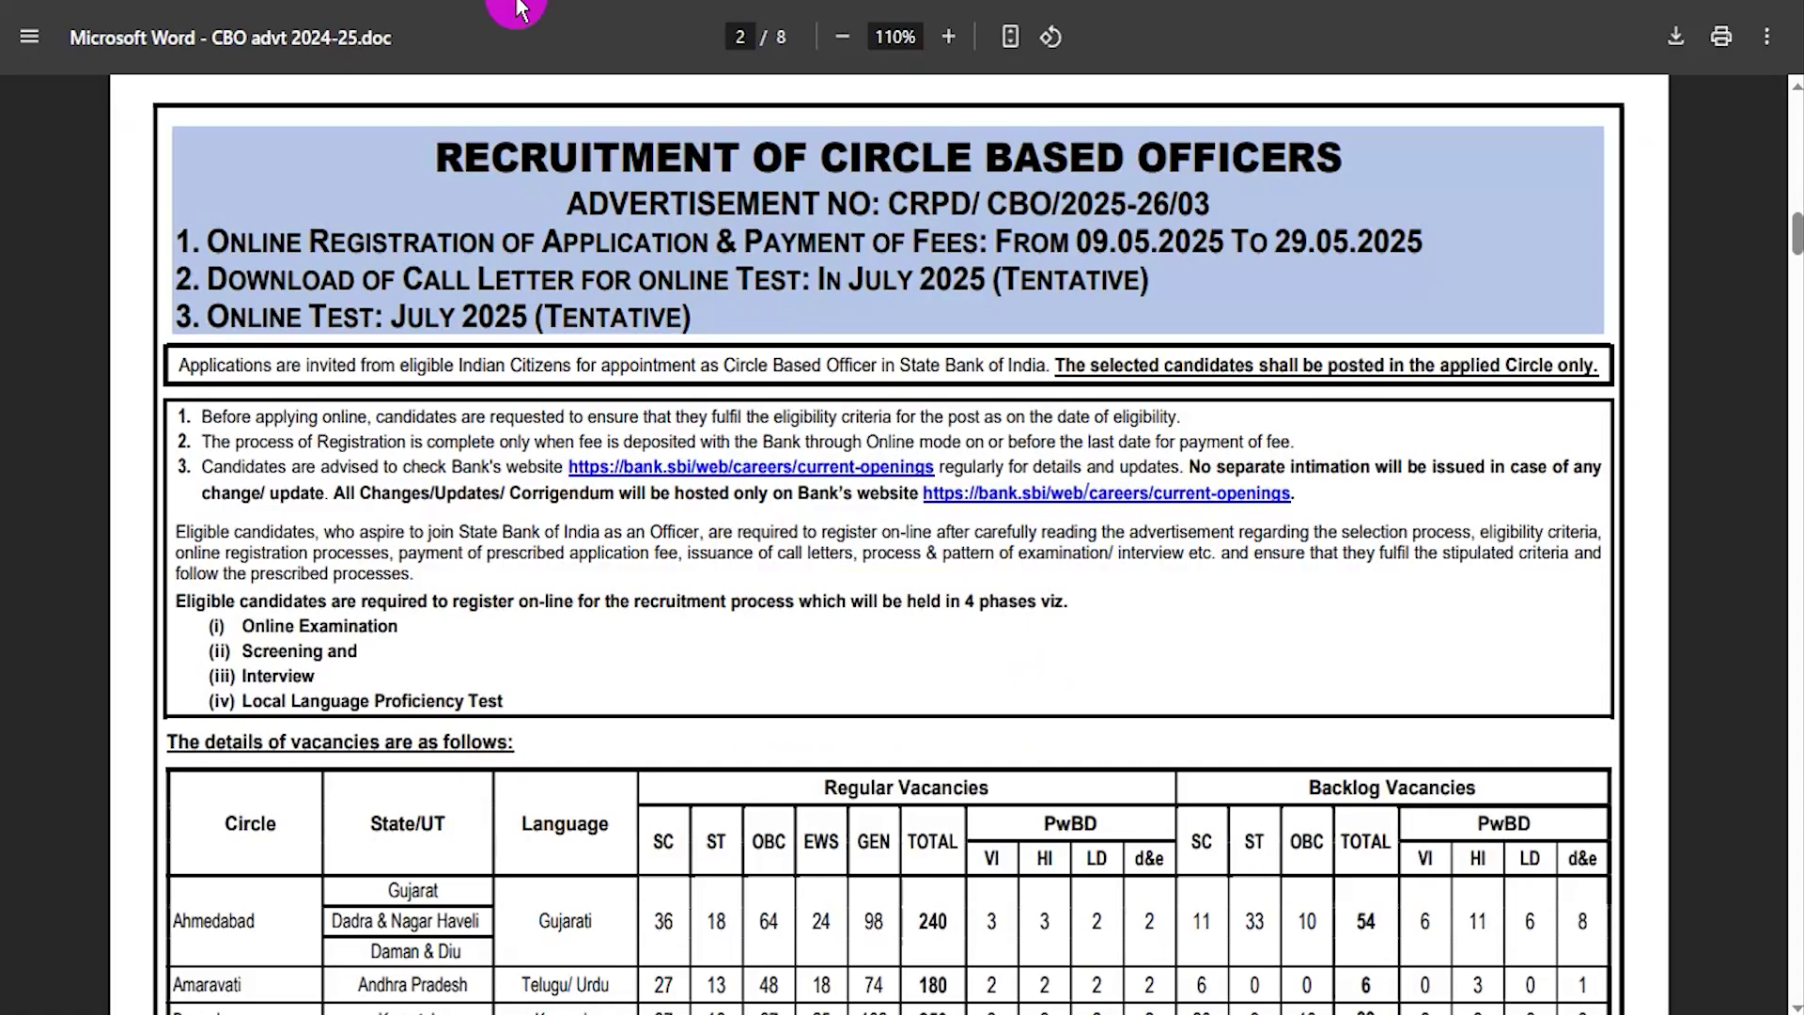
Examine the circle, regular vacancy and backlog vacancy columns of the table in the official notification PDF.
{"action": "left_click_drag", "start_coordinate": [681, 550], "coordinate": [806, 535]}
{"action": "scroll", "coordinate": [805, 534], "scroll_direction": "up", "scroll_amount": 1}
{"action": "scroll", "coordinate": [805, 535], "scroll_direction": "down", "scroll_amount": 2}
{"action": "scroll", "coordinate": [805, 535], "scroll_direction": "down", "scroll_amount": 5}
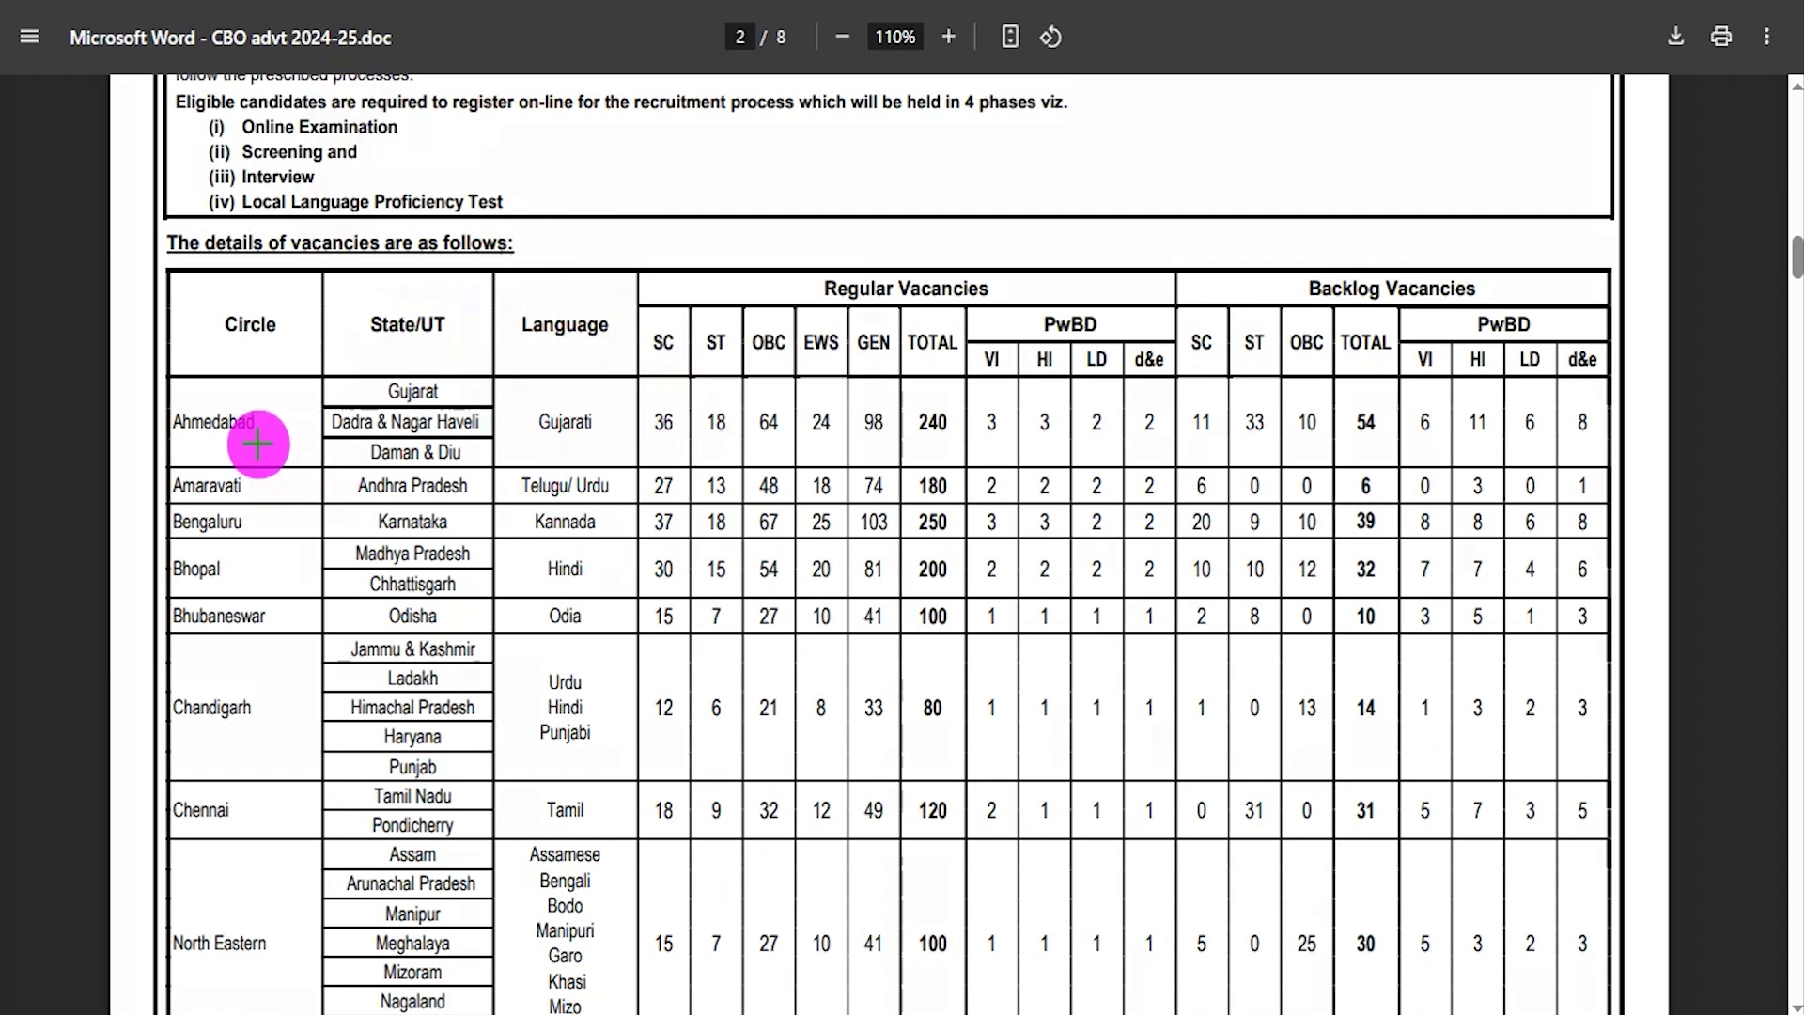
{"action": "left_click_drag", "start_coordinate": [256, 438], "coordinate": [308, 424]}
{"action": "left_click_drag", "start_coordinate": [665, 357], "coordinate": [787, 340]}
{"action": "left_click_drag", "start_coordinate": [1004, 293], "coordinate": [1114, 234]}
{"action": "left_click_drag", "start_coordinate": [1500, 296], "coordinate": [1572, 248]}
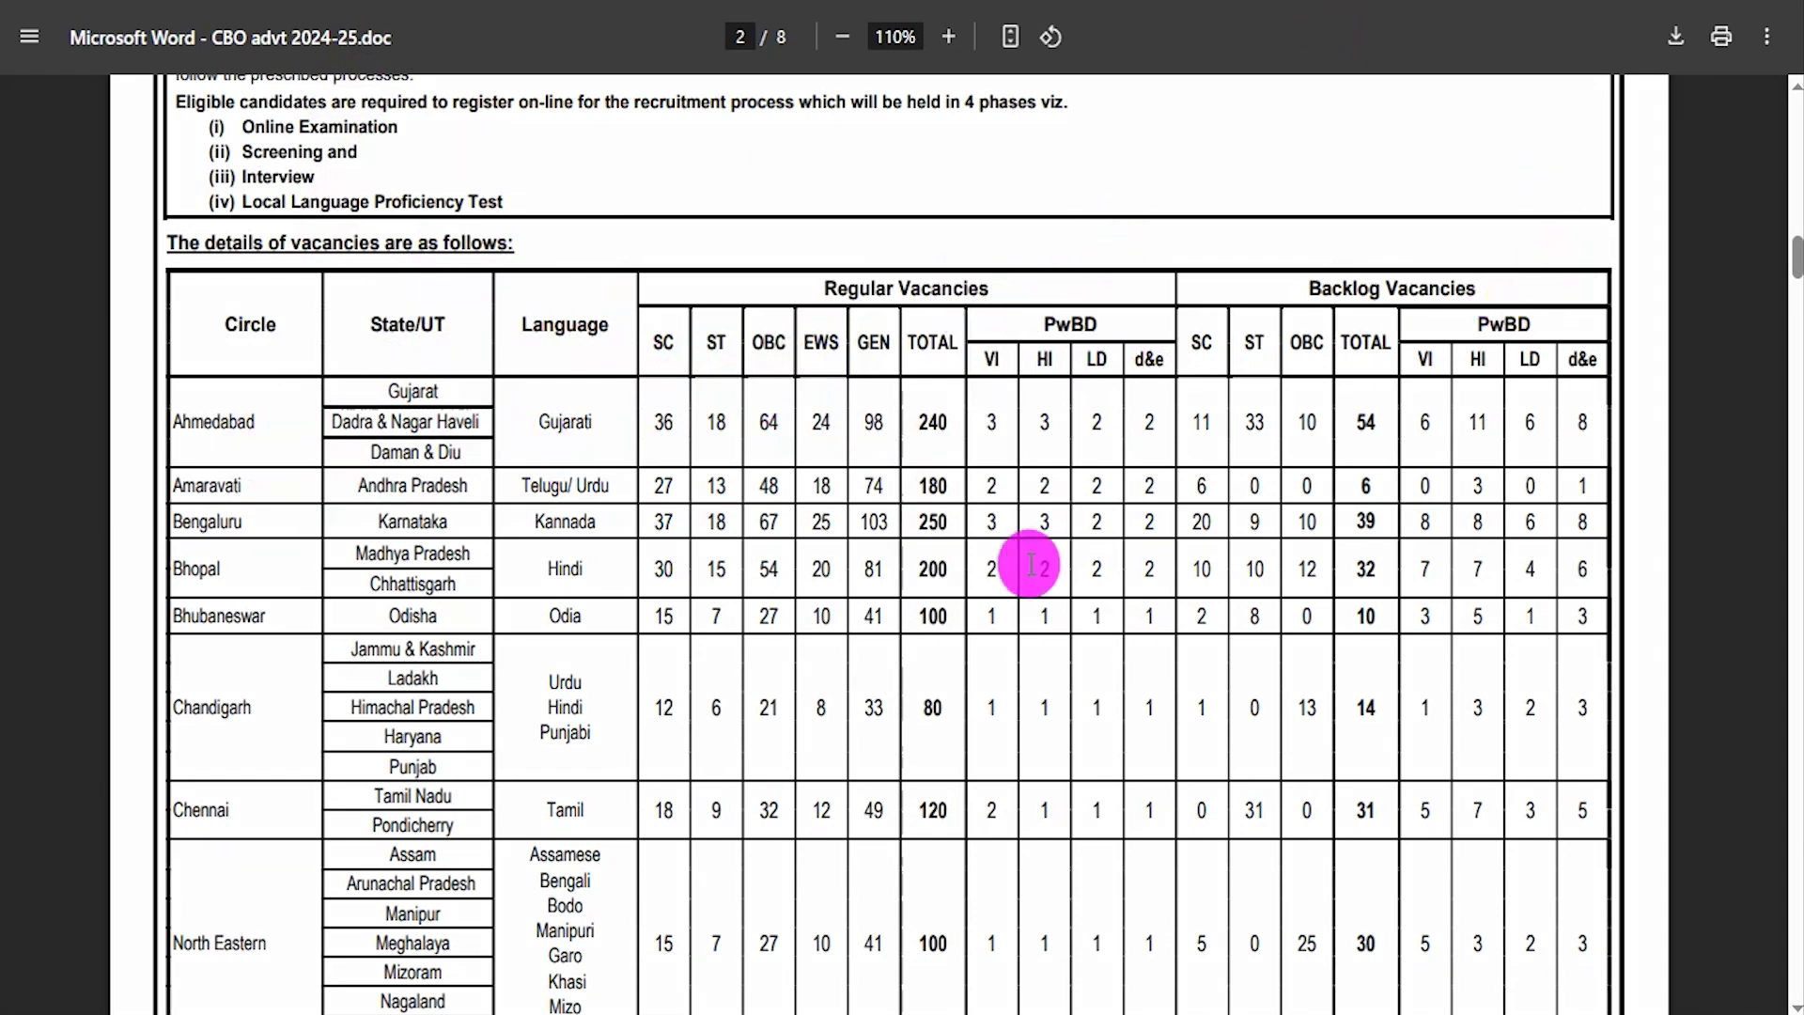
Check the regular and backlog totals in the vacancy table's last row.
{"action": "scroll", "coordinate": [1031, 564], "scroll_direction": "down", "scroll_amount": 7}
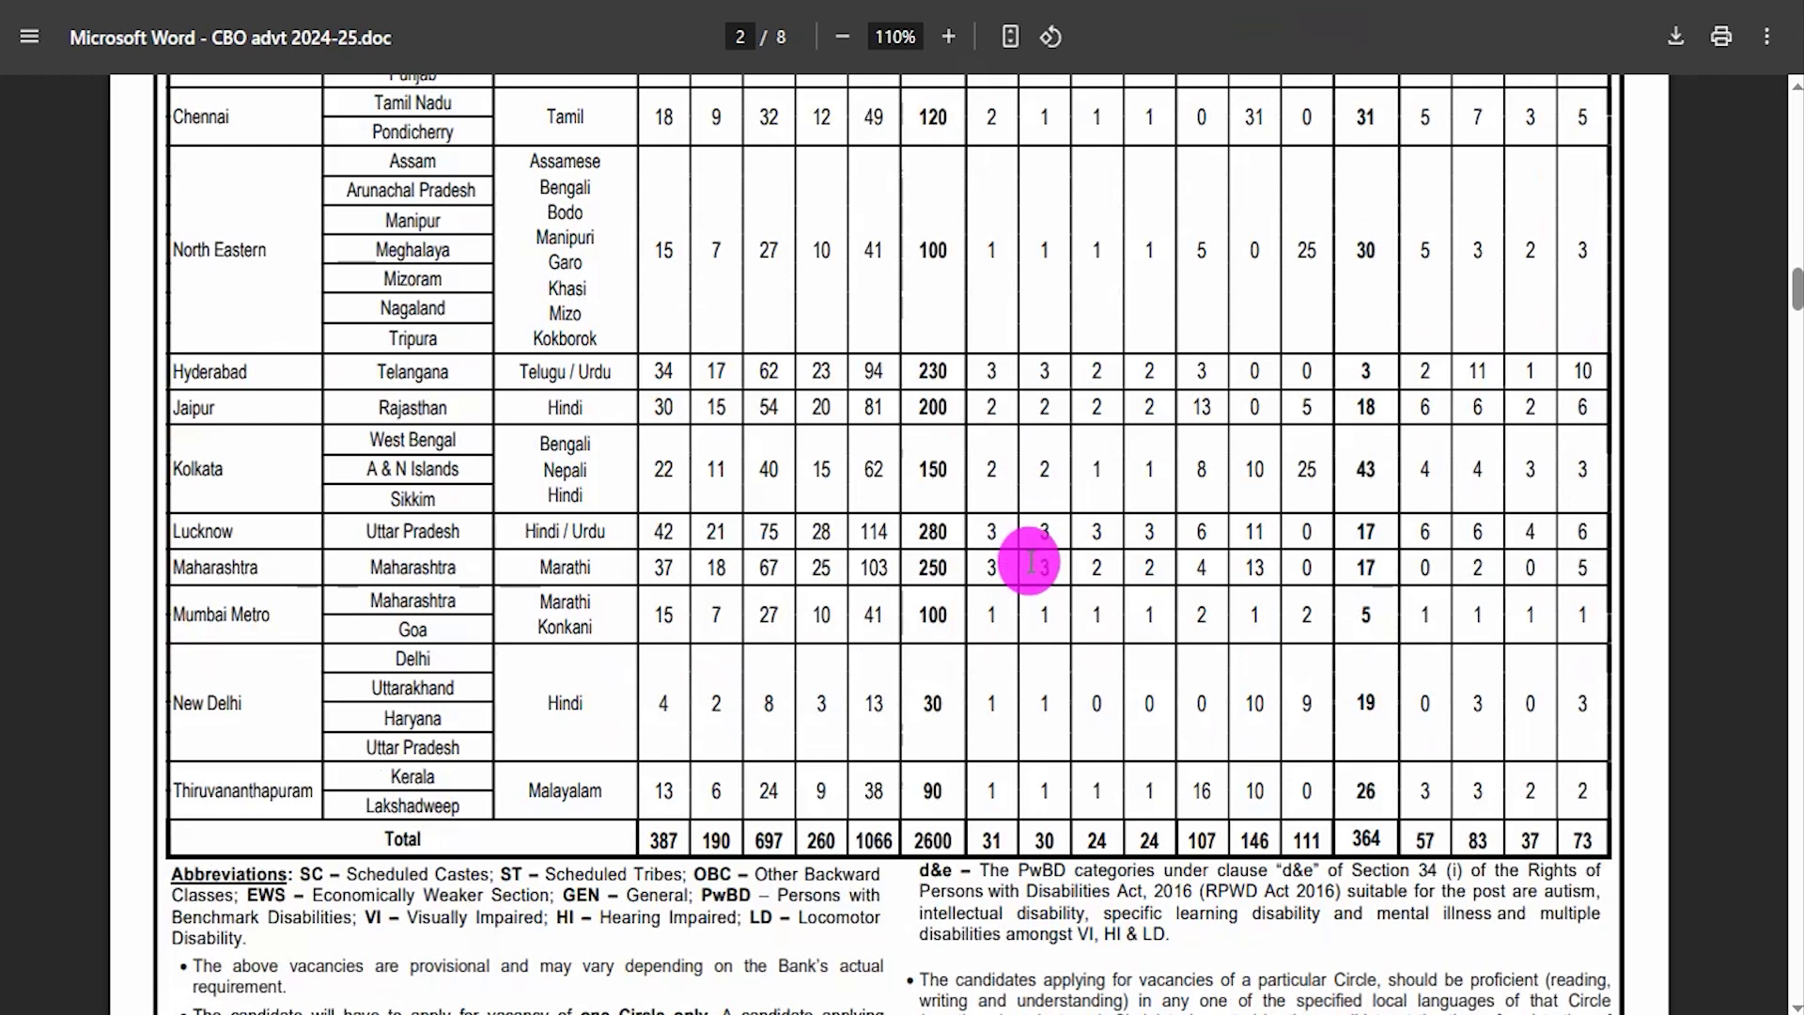
{"action": "double_click", "coordinate": [940, 836]}
{"action": "left_click", "coordinate": [1360, 840]}
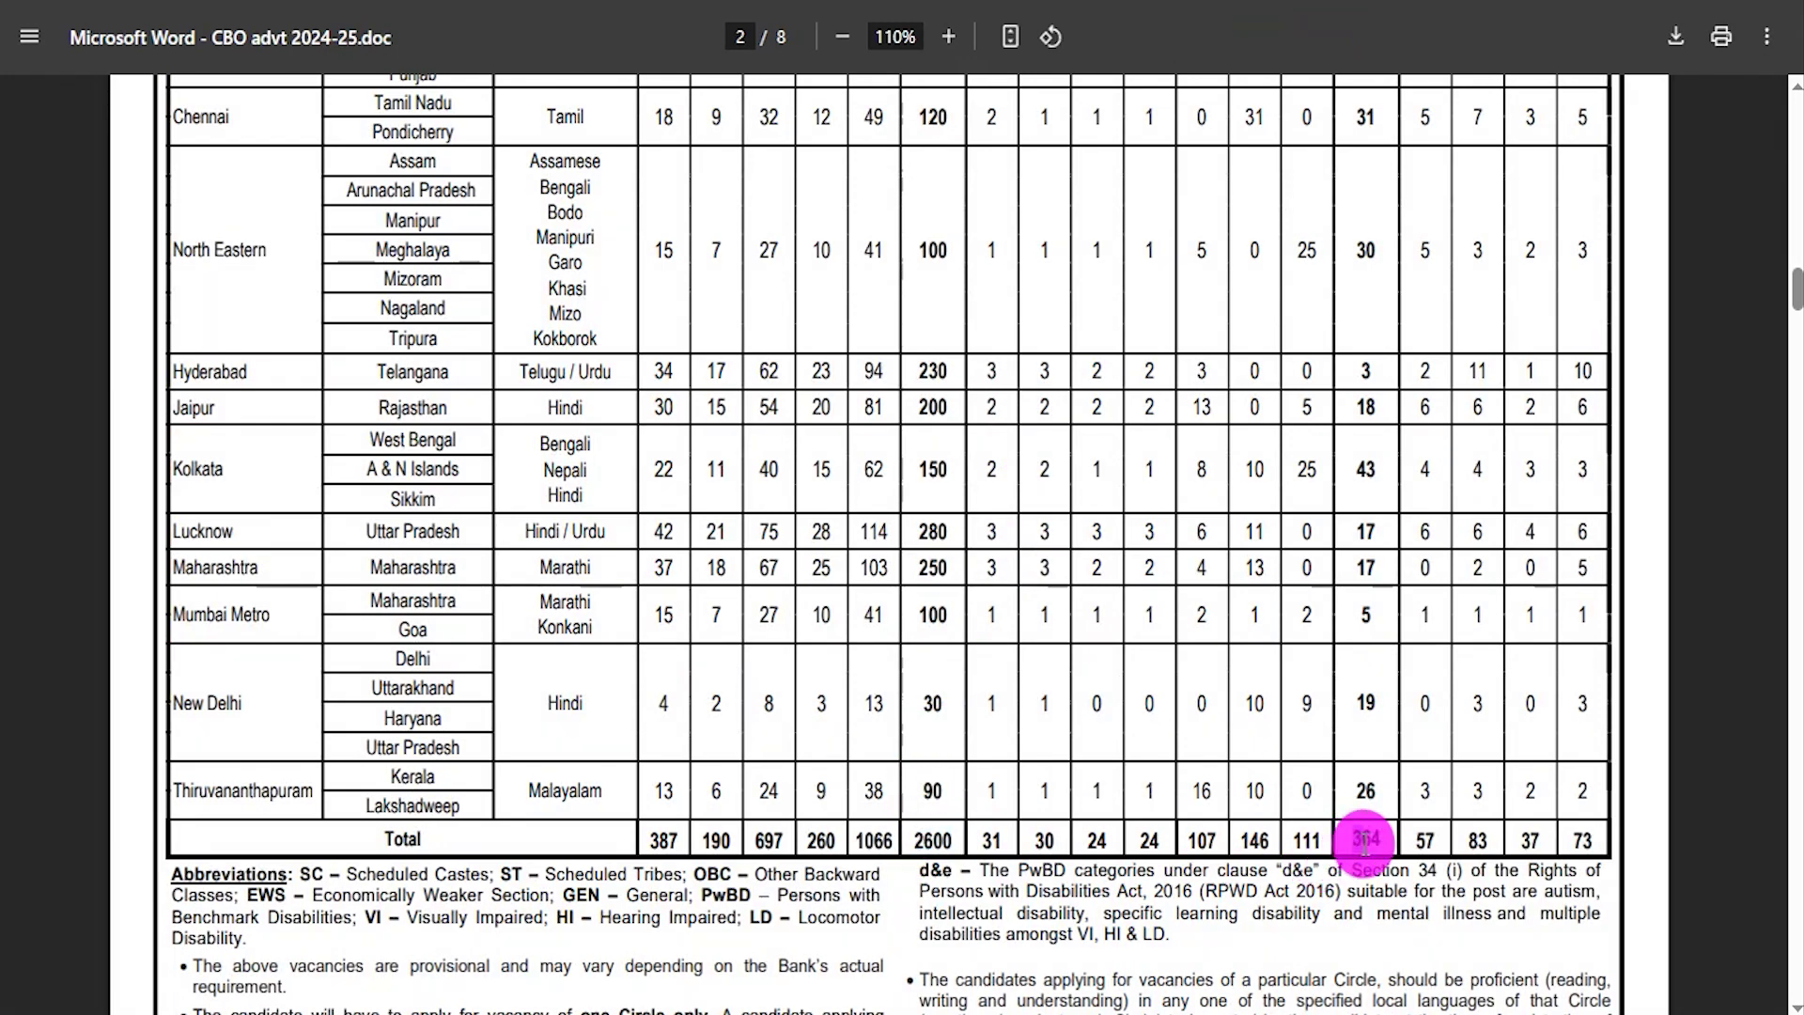
Read the notification's important notes and eligibility criteria covering qualifications, age limit, experience and local language.
{"action": "scroll", "coordinate": [765, 526], "scroll_direction": "down", "scroll_amount": 9}
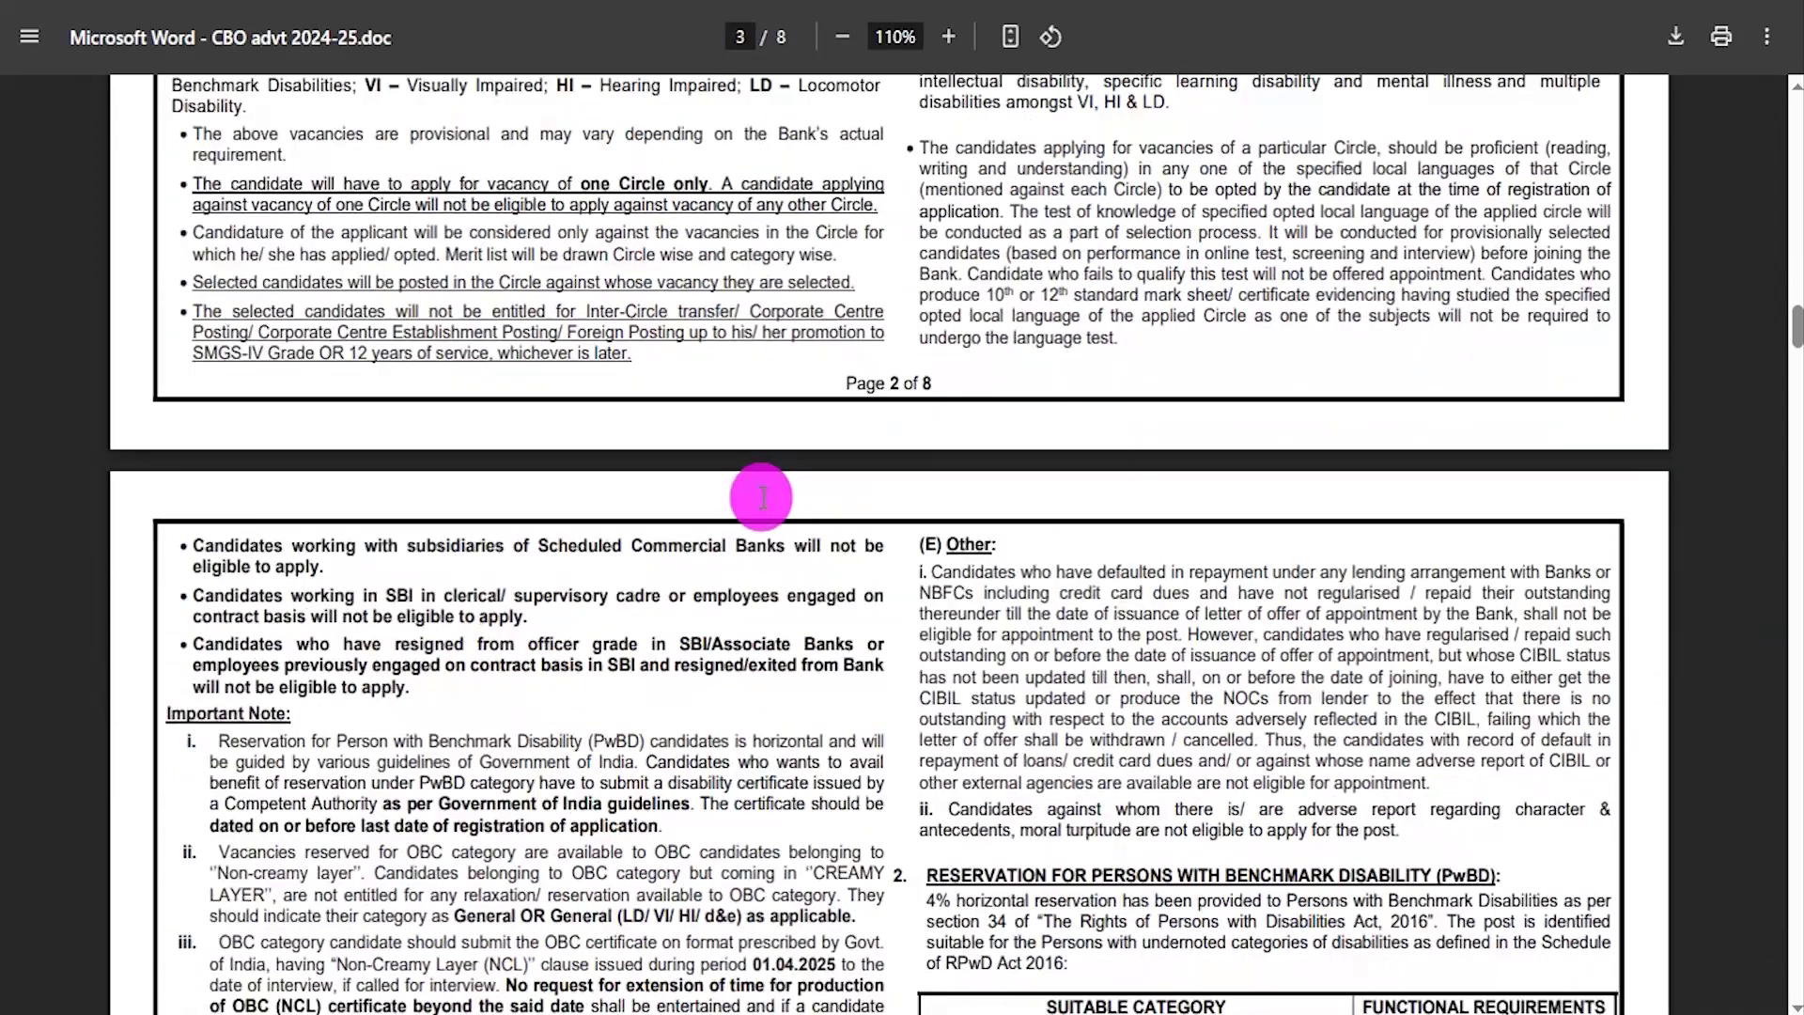
{"action": "scroll", "coordinate": [733, 550], "scroll_direction": "down", "scroll_amount": 6}
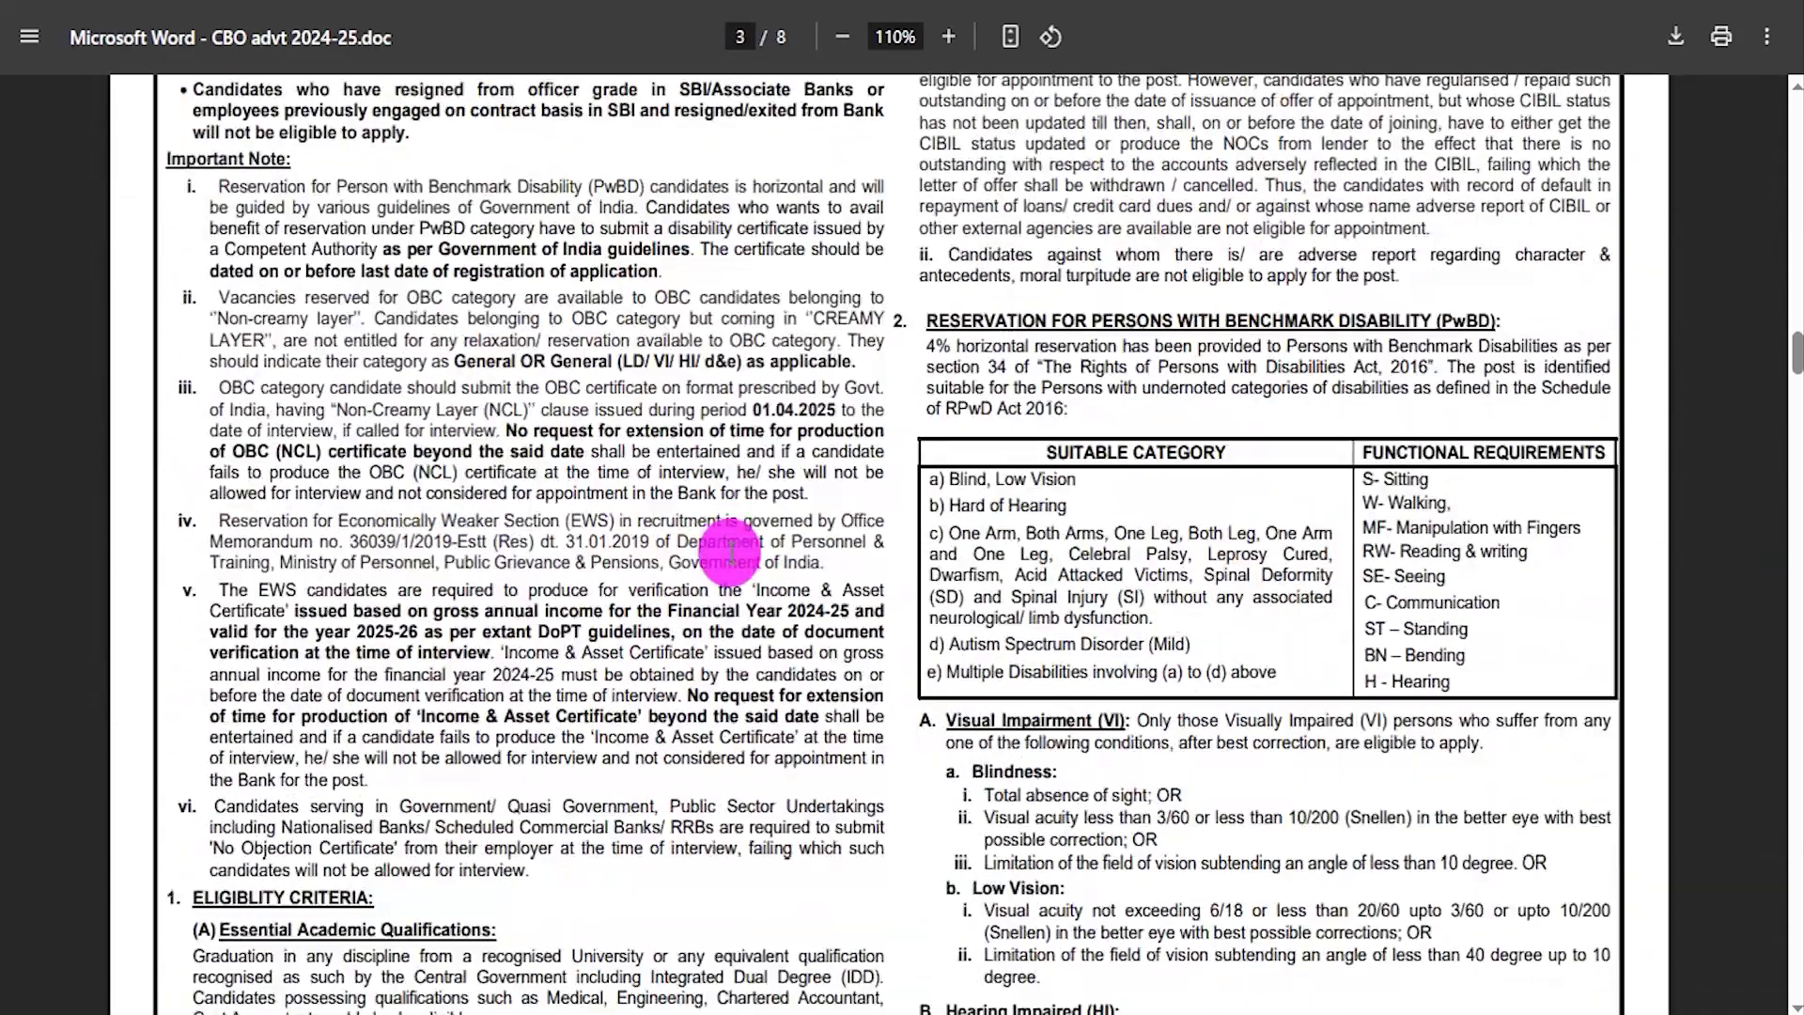
{"action": "scroll", "coordinate": [731, 550], "scroll_direction": "down", "scroll_amount": 4}
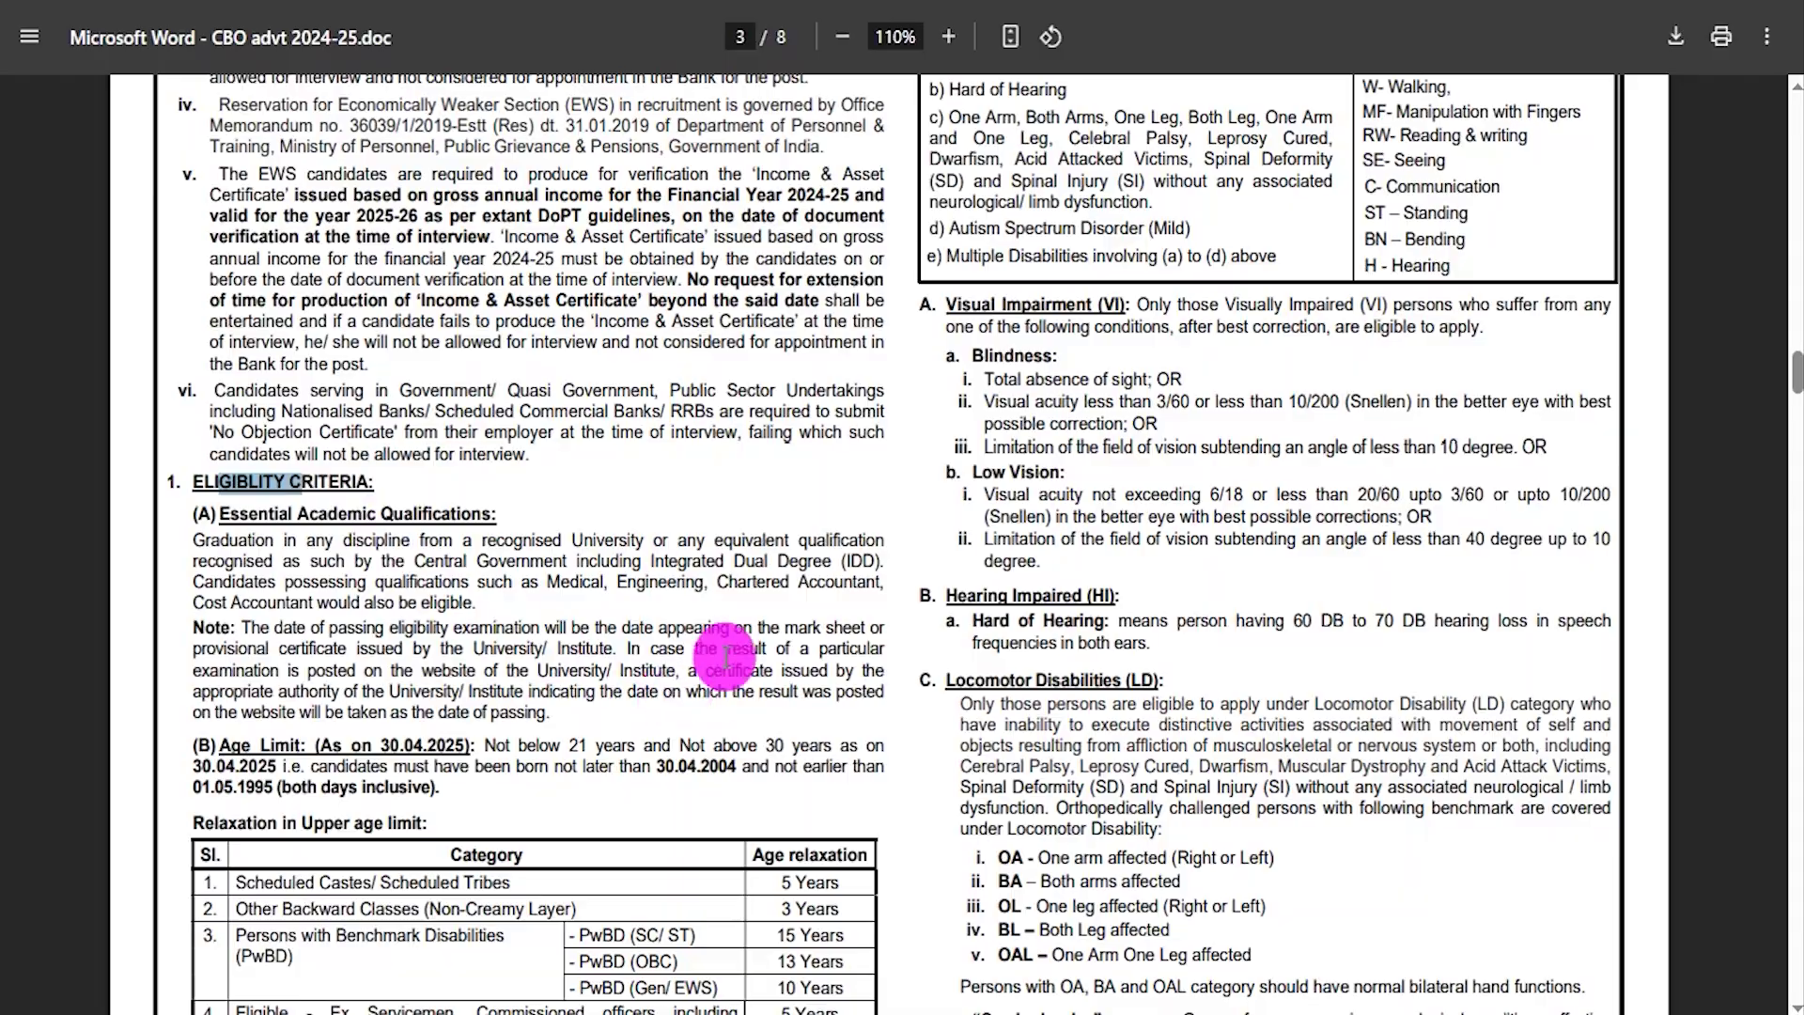
{"action": "scroll", "coordinate": [724, 652], "scroll_direction": "down", "scroll_amount": 8}
{"action": "scroll", "coordinate": [737, 616], "scroll_direction": "down", "scroll_amount": 14}
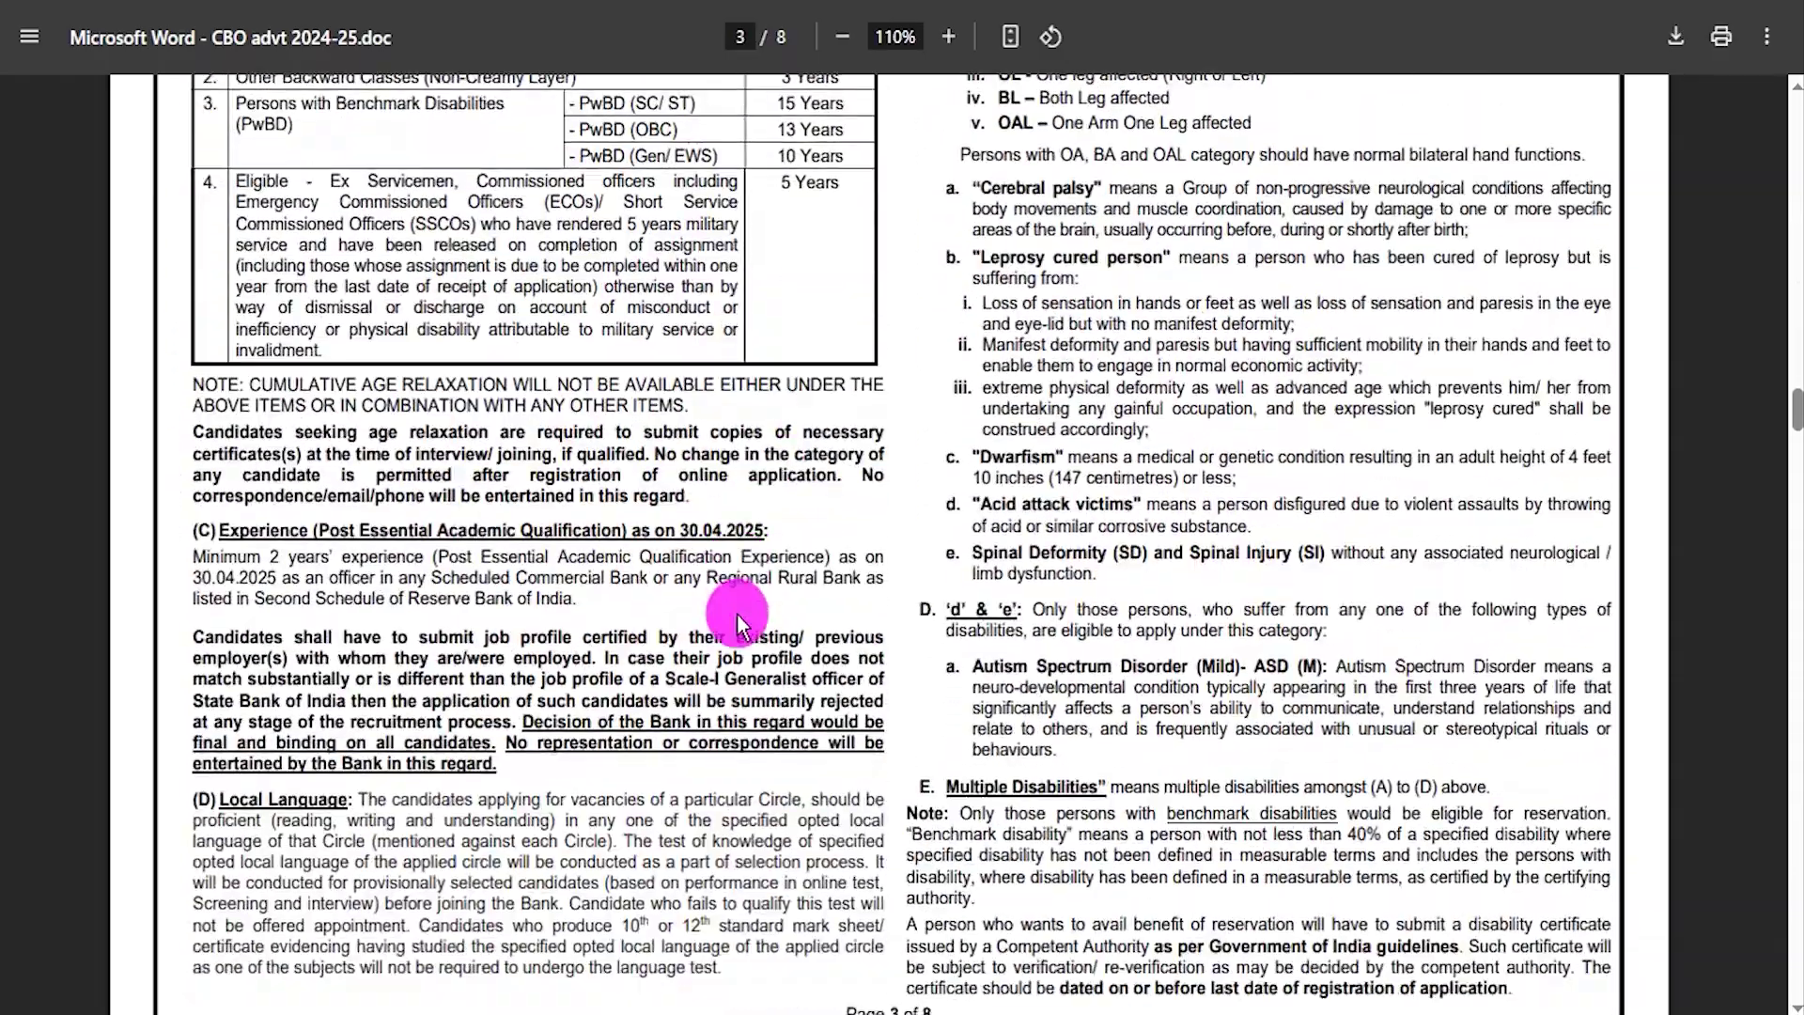
Skim the notification's selection process, test pattern, application fee and list of documents to upload, and revisit its first page.
{"action": "scroll", "coordinate": [737, 613], "scroll_direction": "down", "scroll_amount": 16}
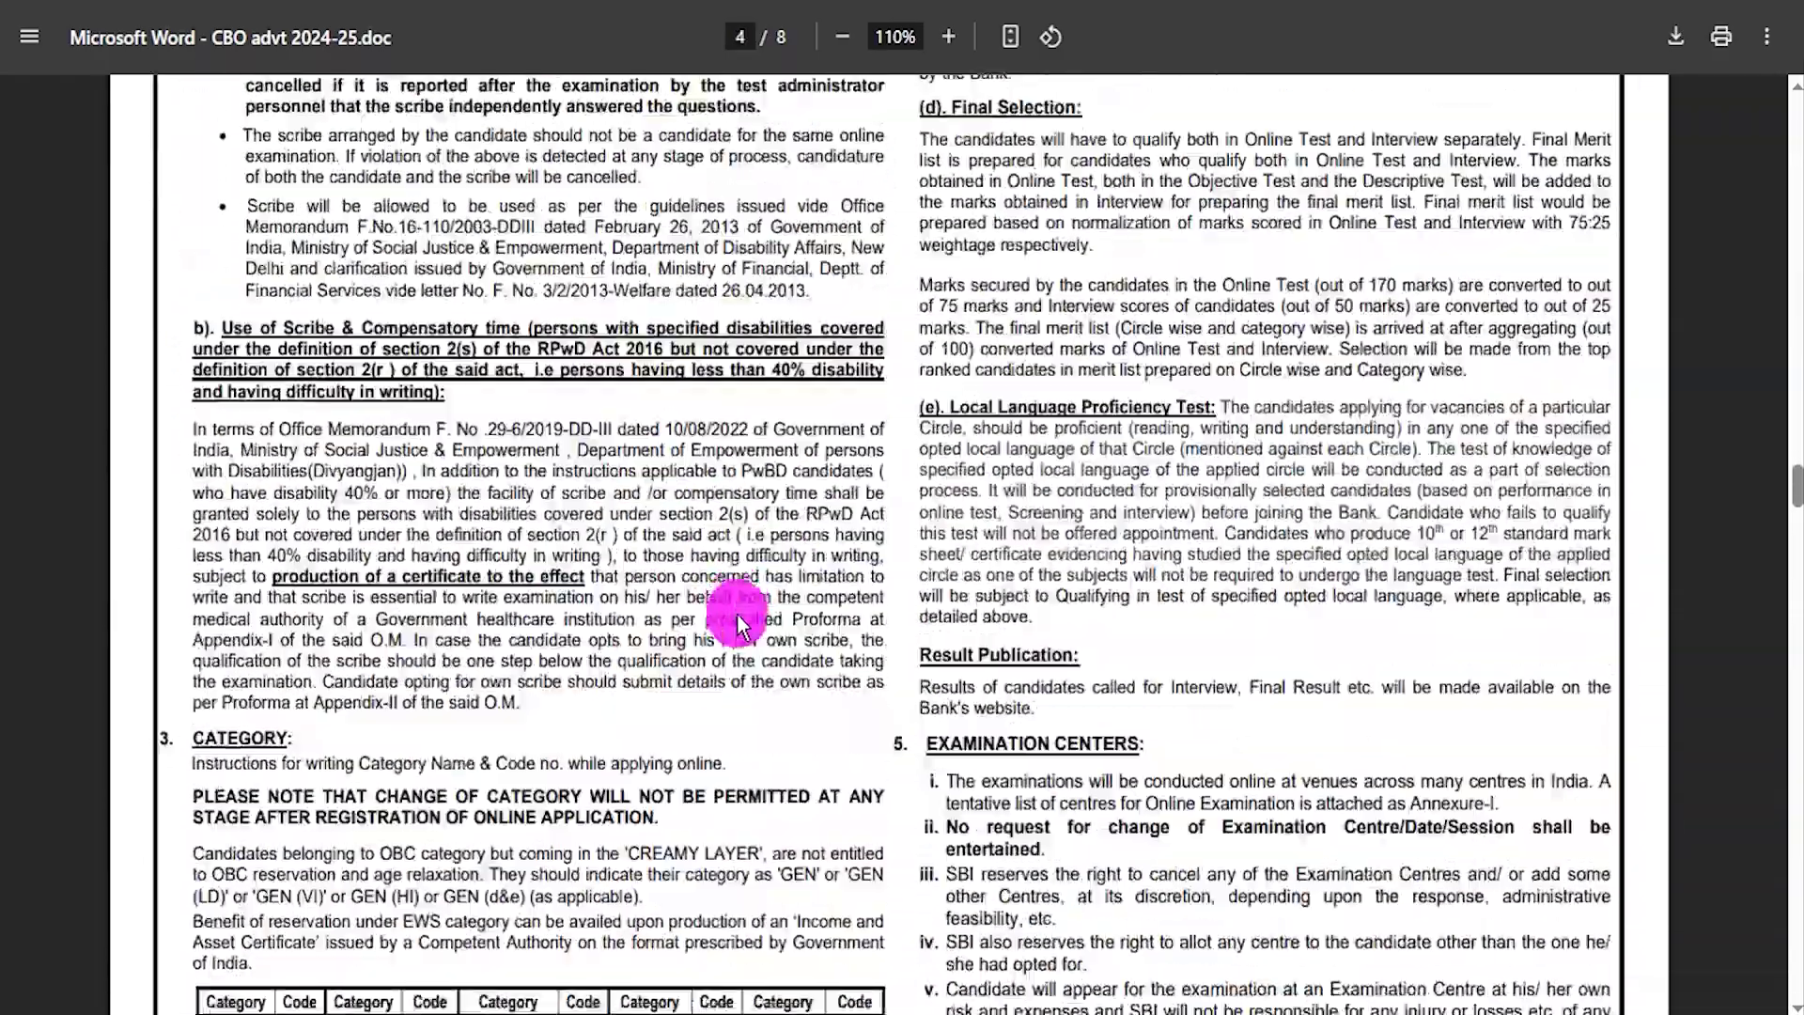
{"action": "scroll", "coordinate": [736, 612], "scroll_direction": "down", "scroll_amount": 11}
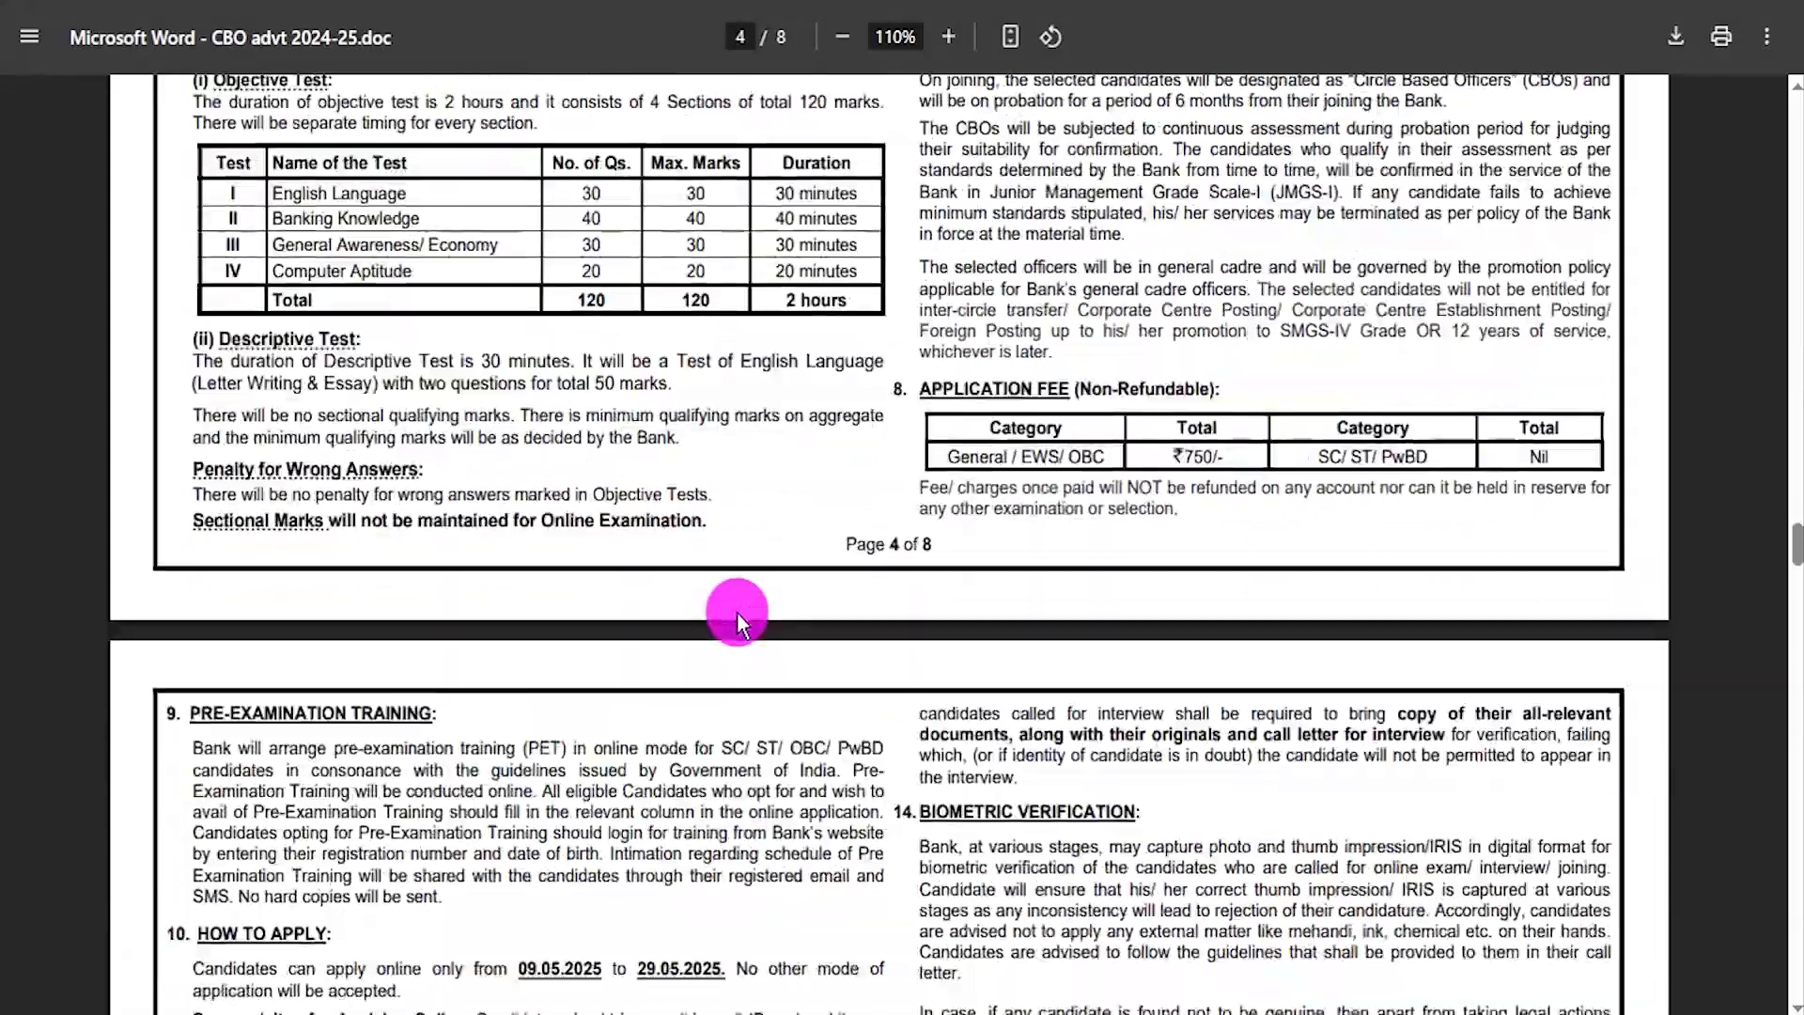
{"action": "scroll", "coordinate": [737, 611], "scroll_direction": "down", "scroll_amount": 17}
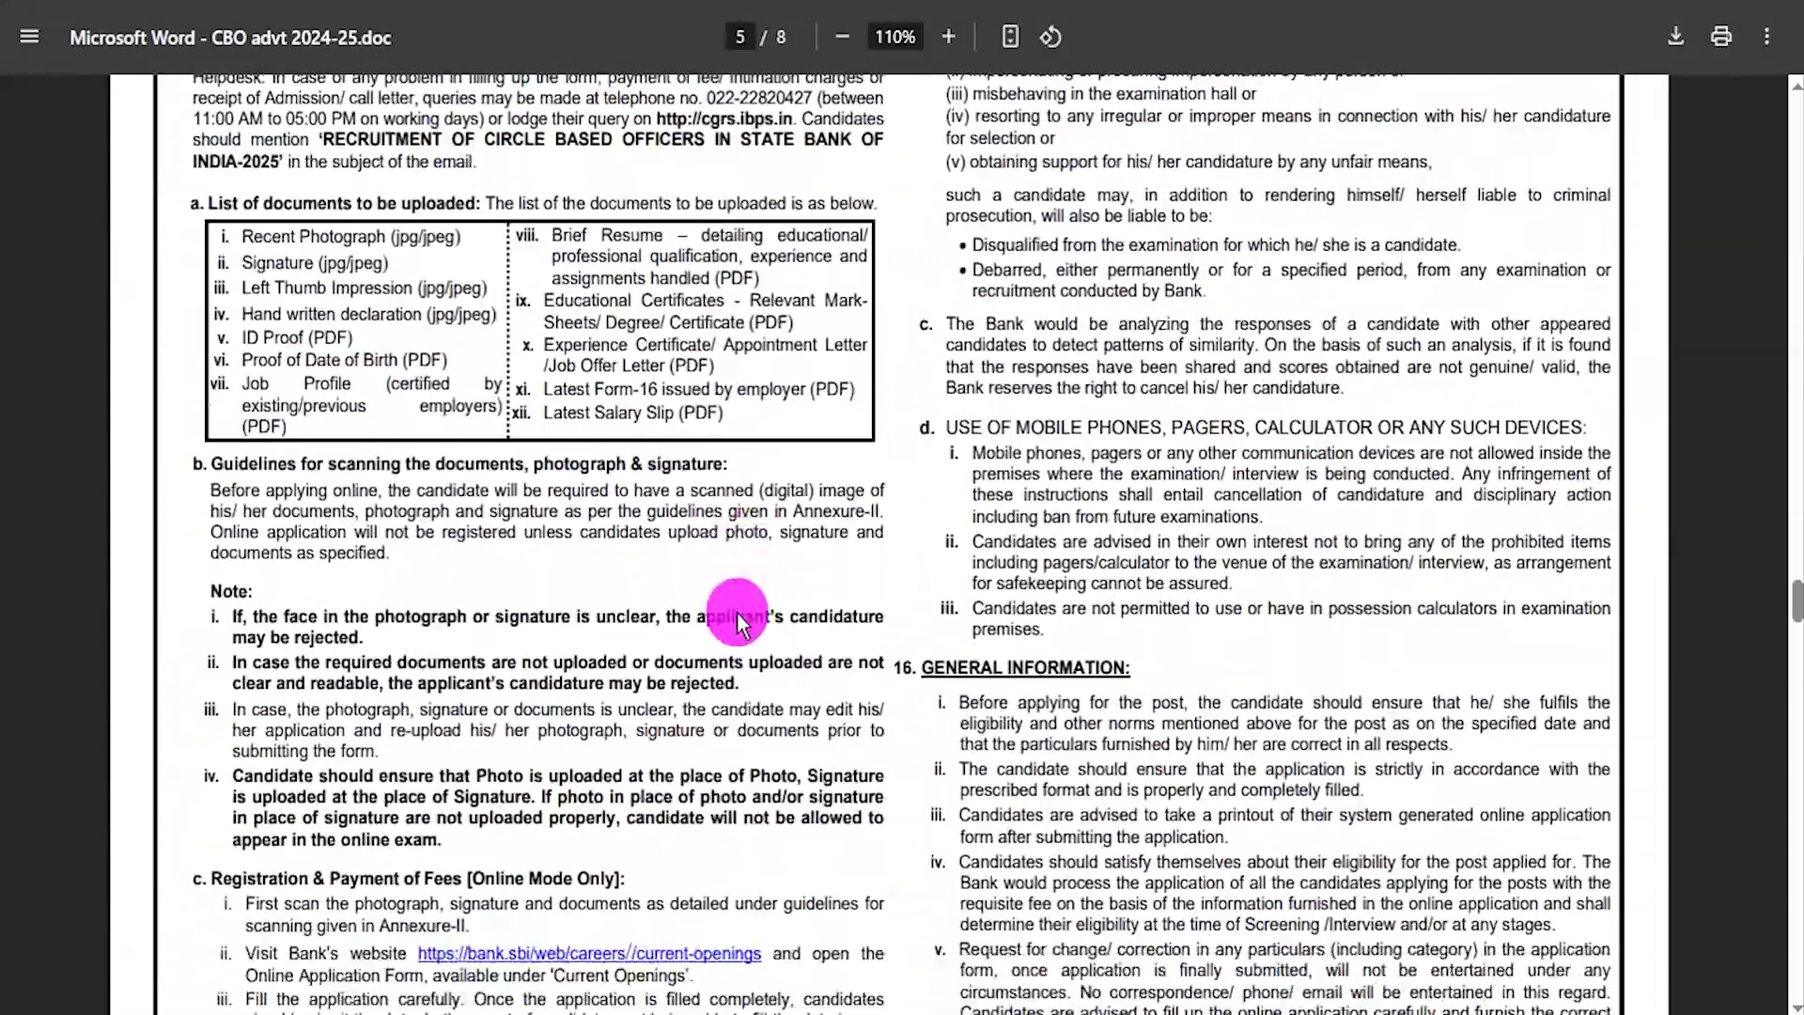
{"action": "scroll", "coordinate": [737, 612], "scroll_direction": "down", "scroll_amount": 5}
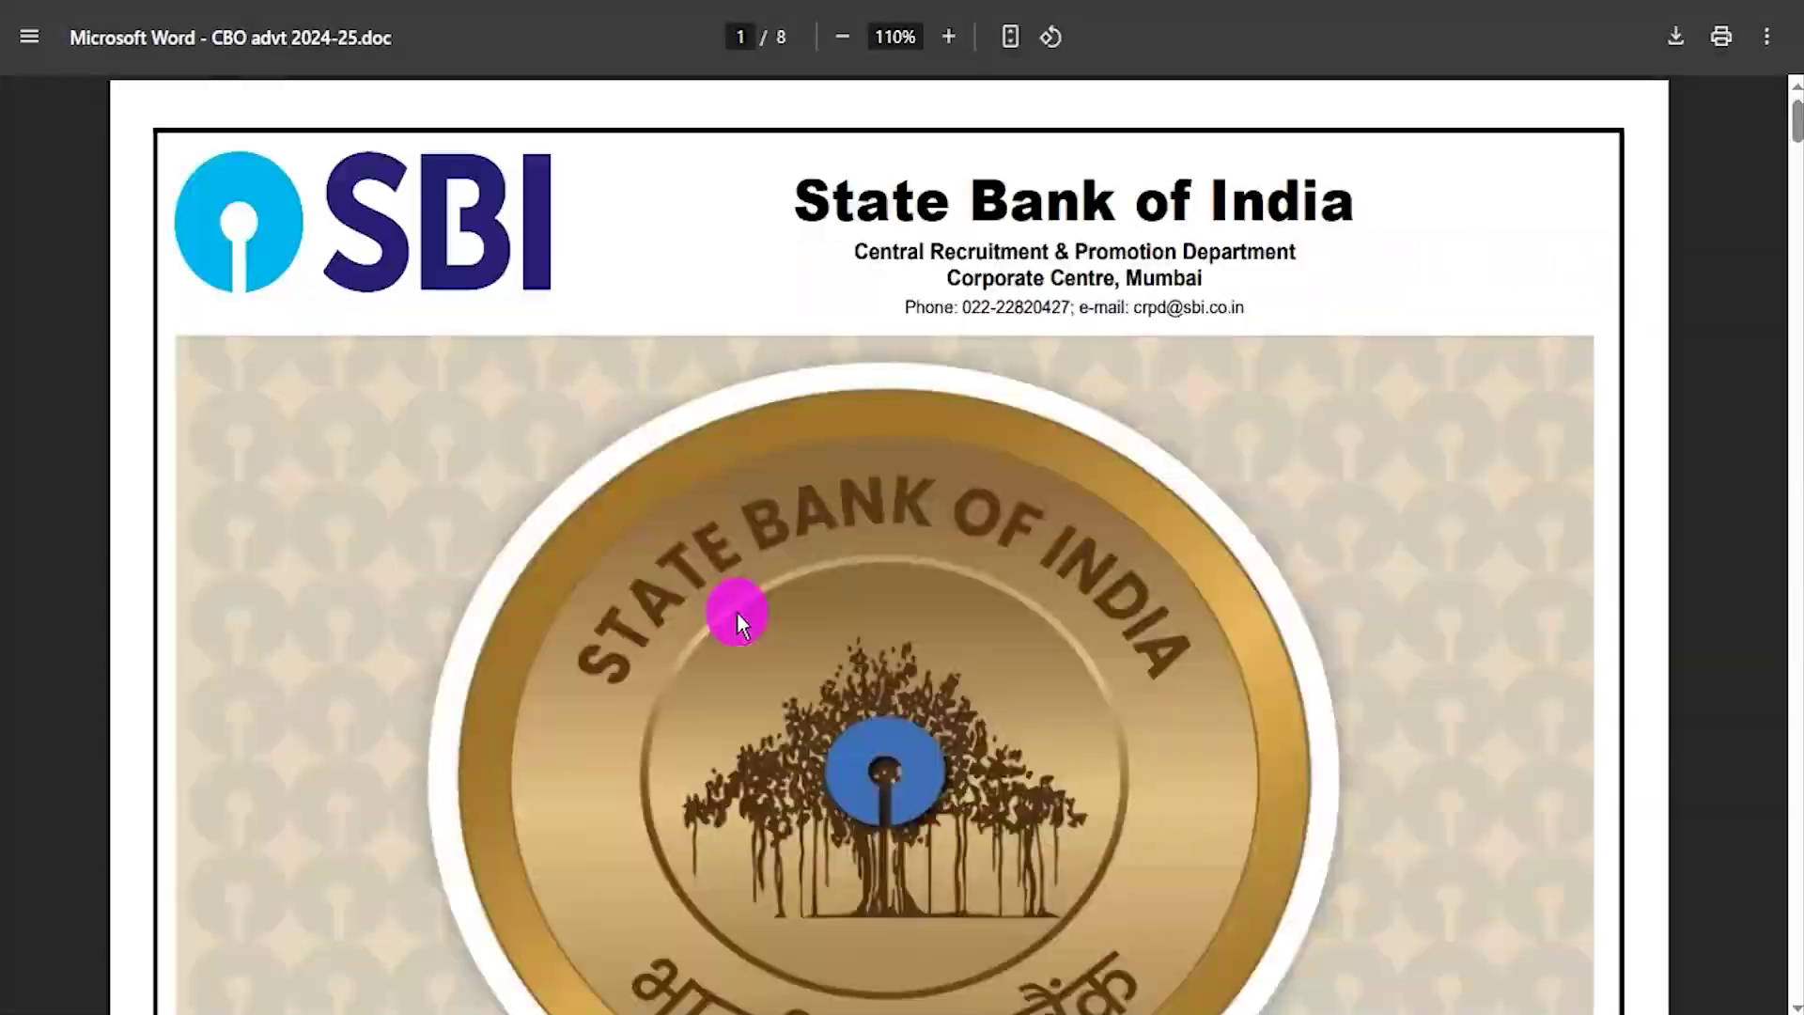
{"action": "scroll", "coordinate": [736, 612], "scroll_direction": "down", "scroll_amount": 9}
{"action": "scroll", "coordinate": [737, 612], "scroll_direction": "down", "scroll_amount": 10}
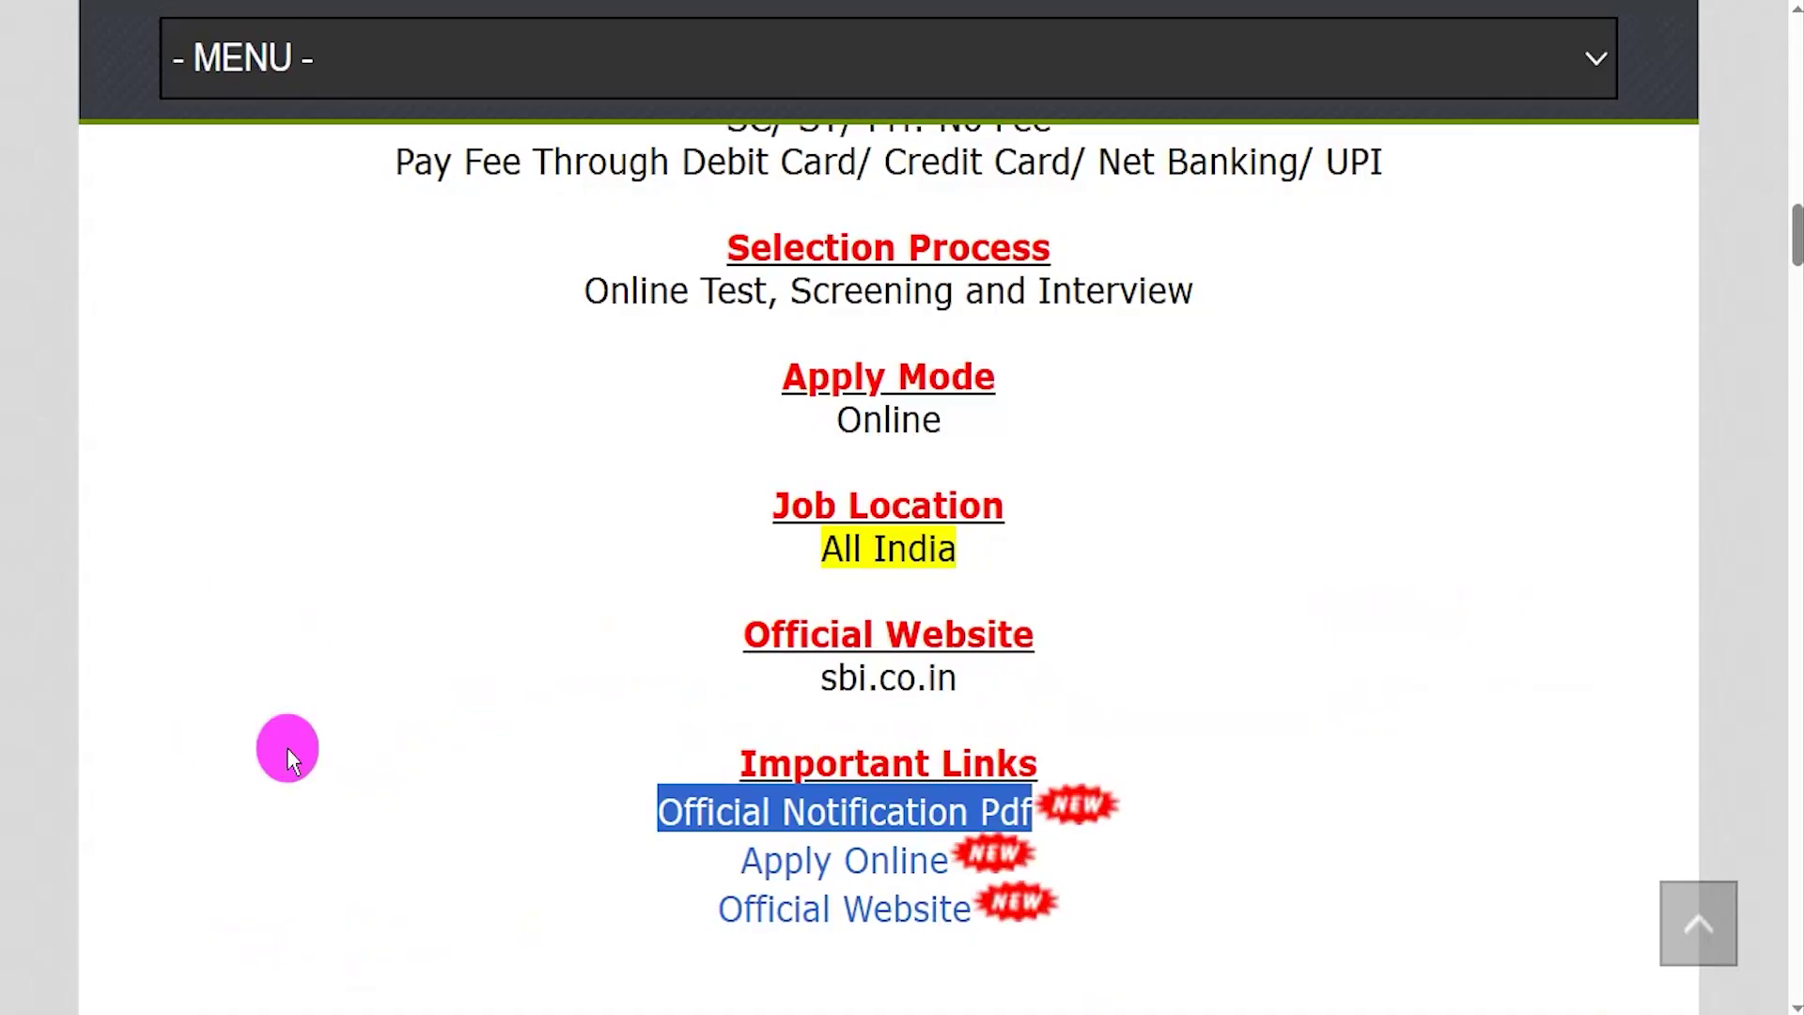
Open the Apply Online link under Important Links to reach the CBO recruitment registration portal.
{"action": "left_click_drag", "start_coordinate": [743, 860], "coordinate": [949, 865]}
{"action": "left_click_drag", "start_coordinate": [713, 860], "coordinate": [944, 864]}
{"action": "left_click", "coordinate": [766, 863]}
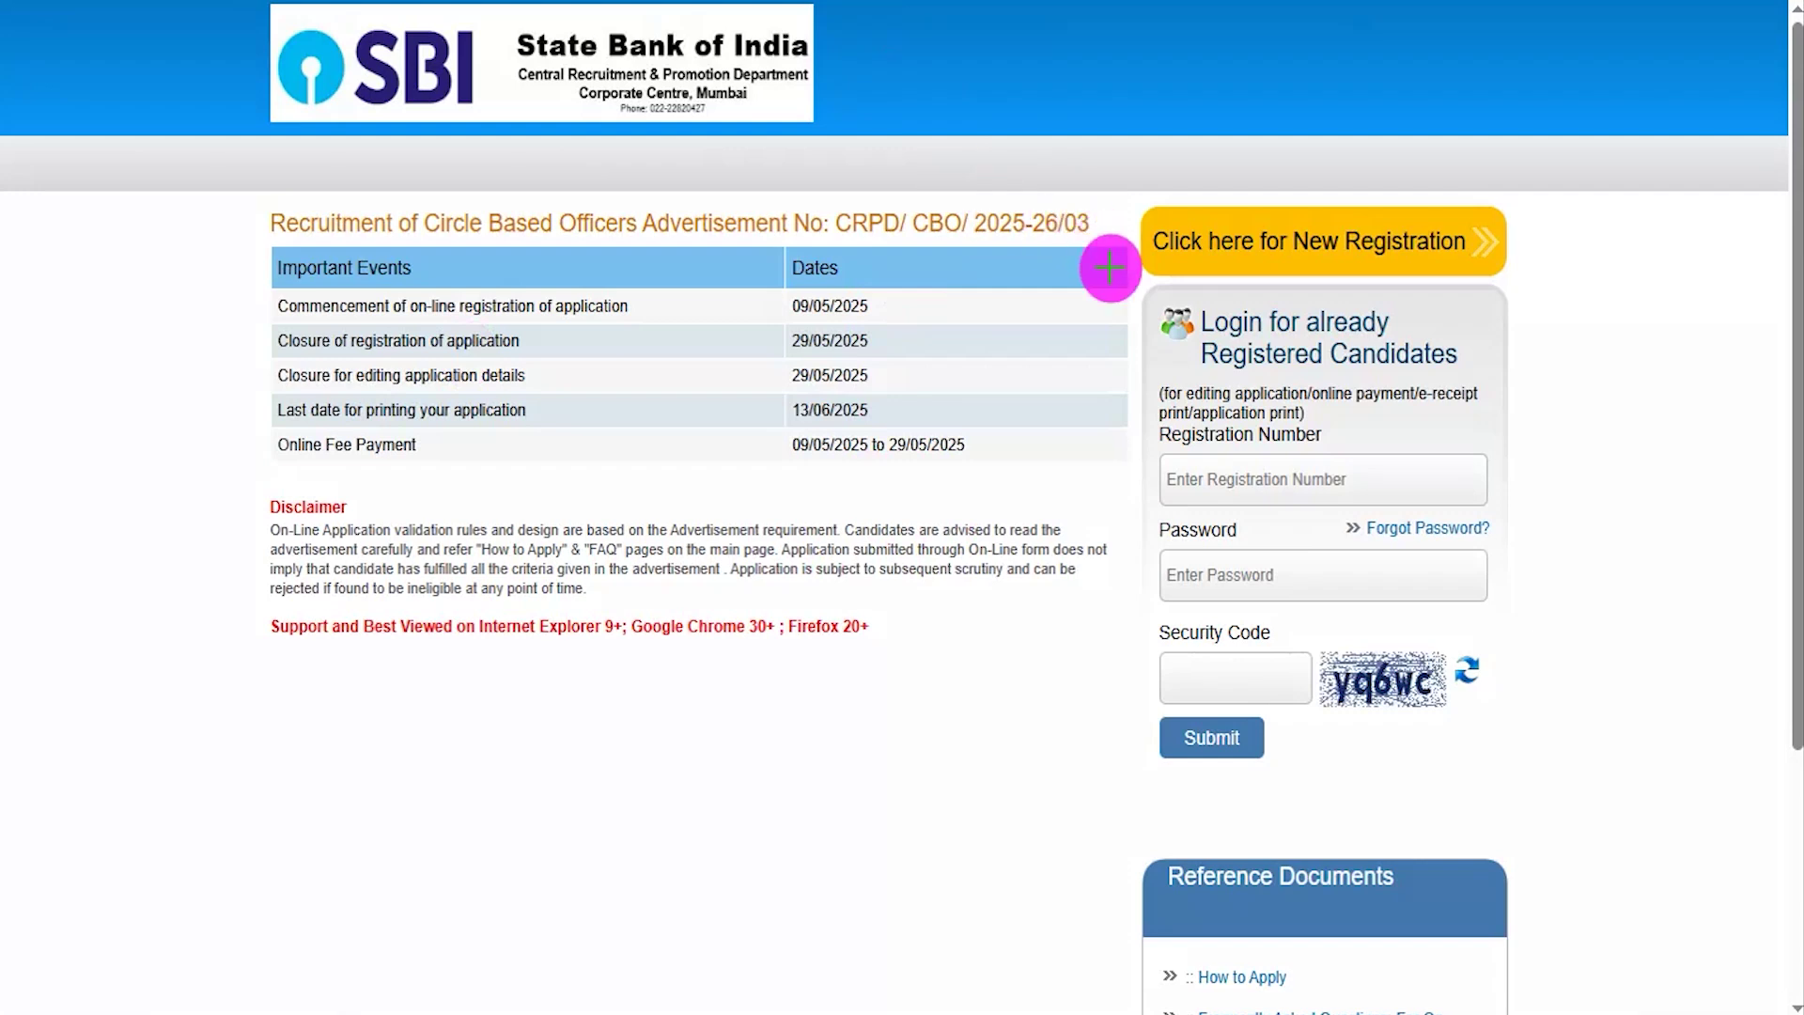
Review the login section for already registered candidates, covering the registration number, password, security code and submission.
{"action": "mouse_move", "coordinate": [1142, 280]}
{"action": "left_mouse_down"}
{"action": "mouse_move", "coordinate": [1498, 463]}
{"action": "mouse_move", "coordinate": [1548, 803]}
{"action": "left_mouse_up"}
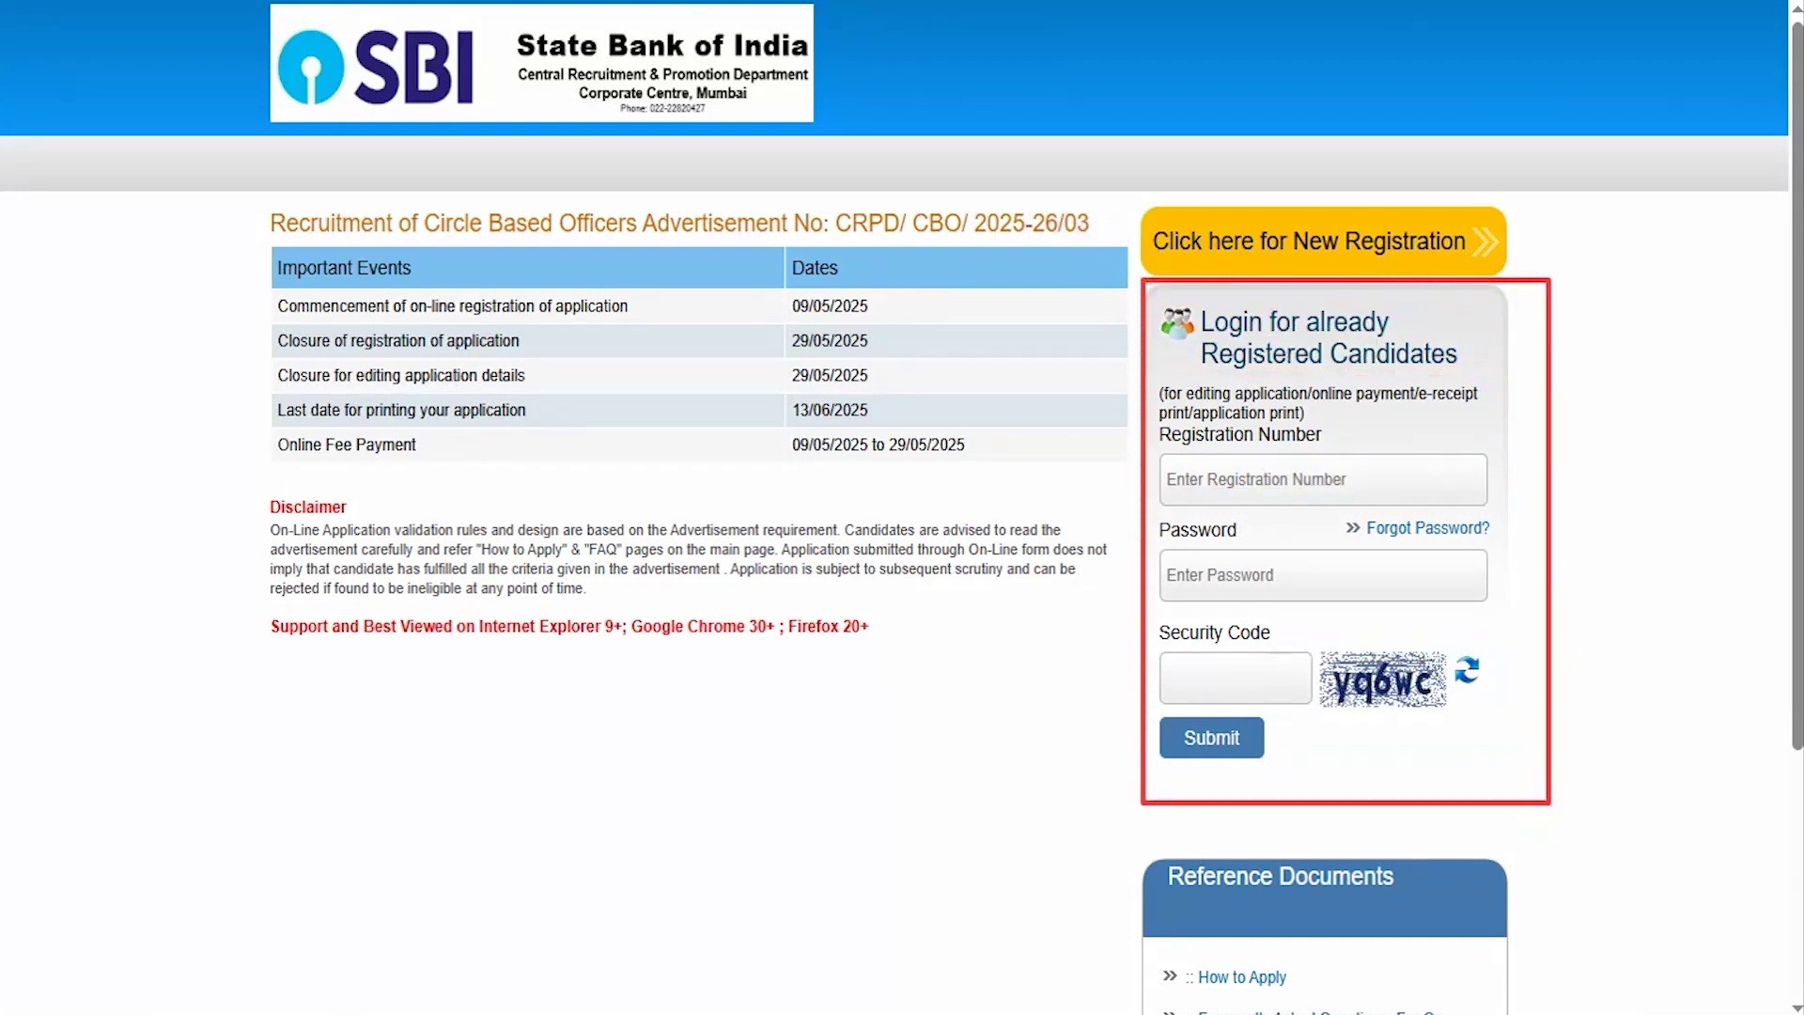
{"action": "left_click_drag", "start_coordinate": [1406, 486], "coordinate": [1456, 422]}
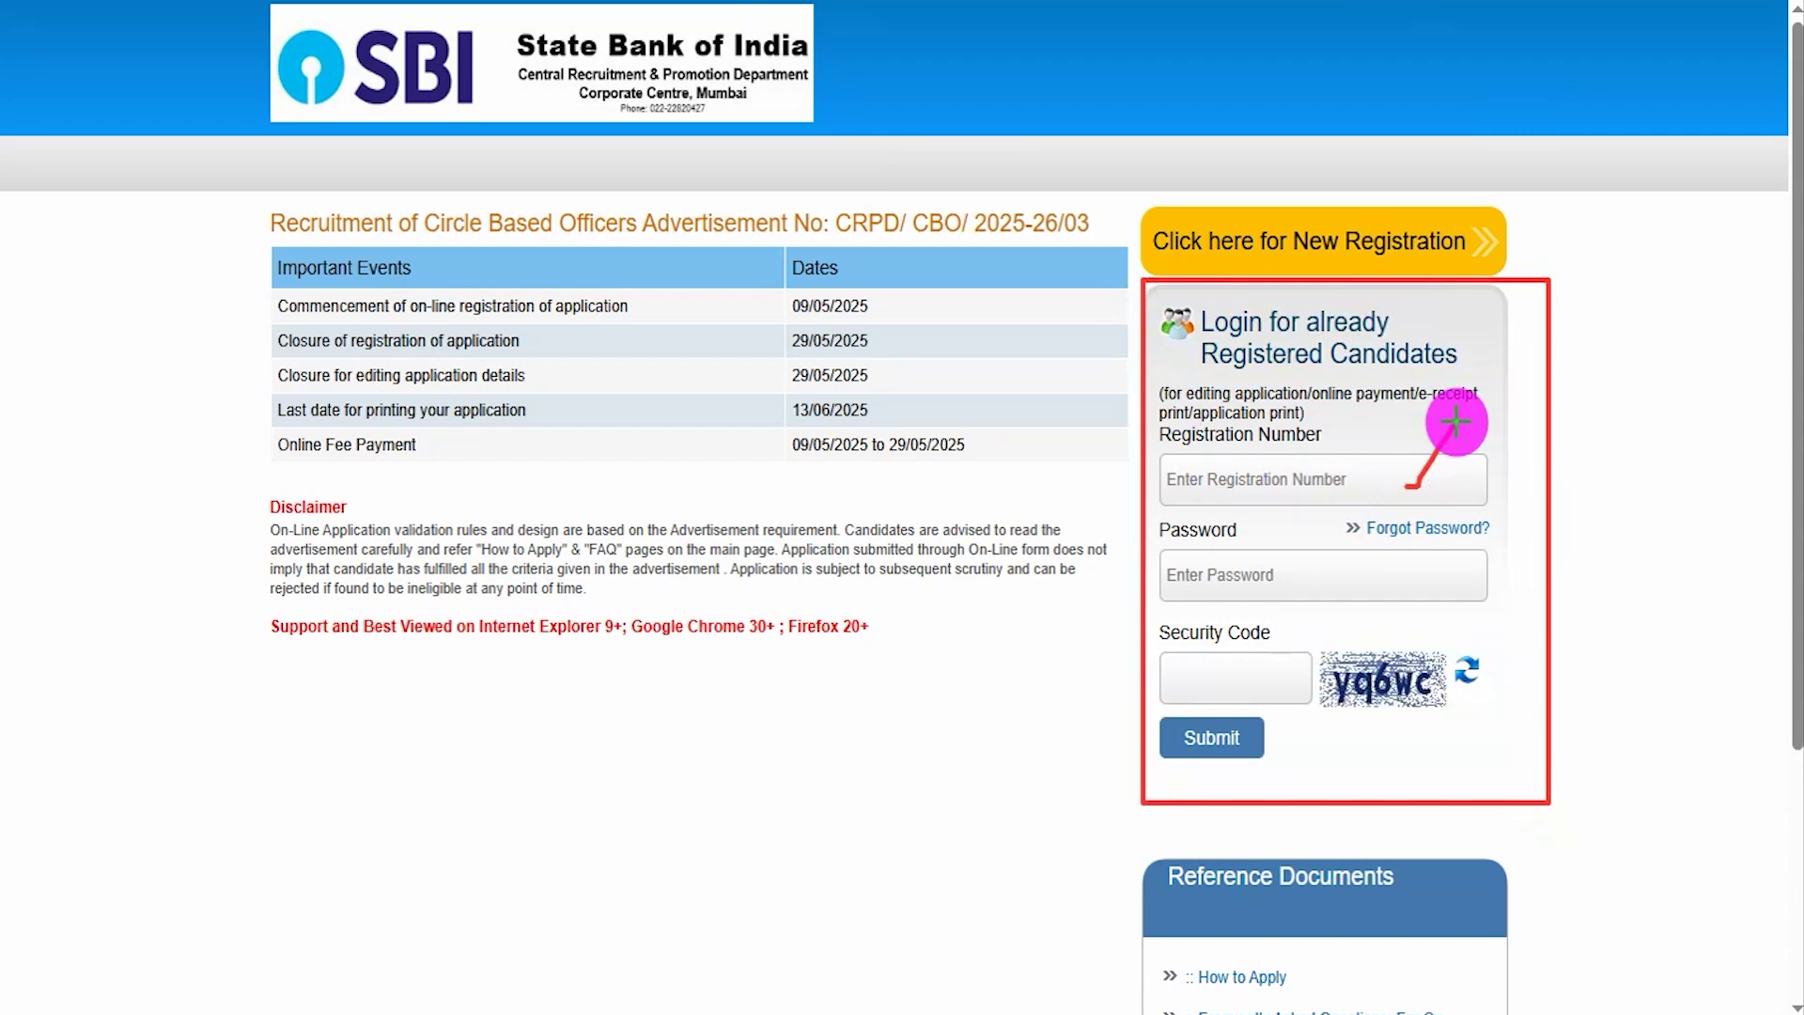
{"action": "left_click_drag", "start_coordinate": [1353, 575], "coordinate": [1395, 552]}
{"action": "left_click_drag", "start_coordinate": [1359, 711], "coordinate": [1421, 711]}
{"action": "left_click_drag", "start_coordinate": [1292, 666], "coordinate": [1337, 586]}
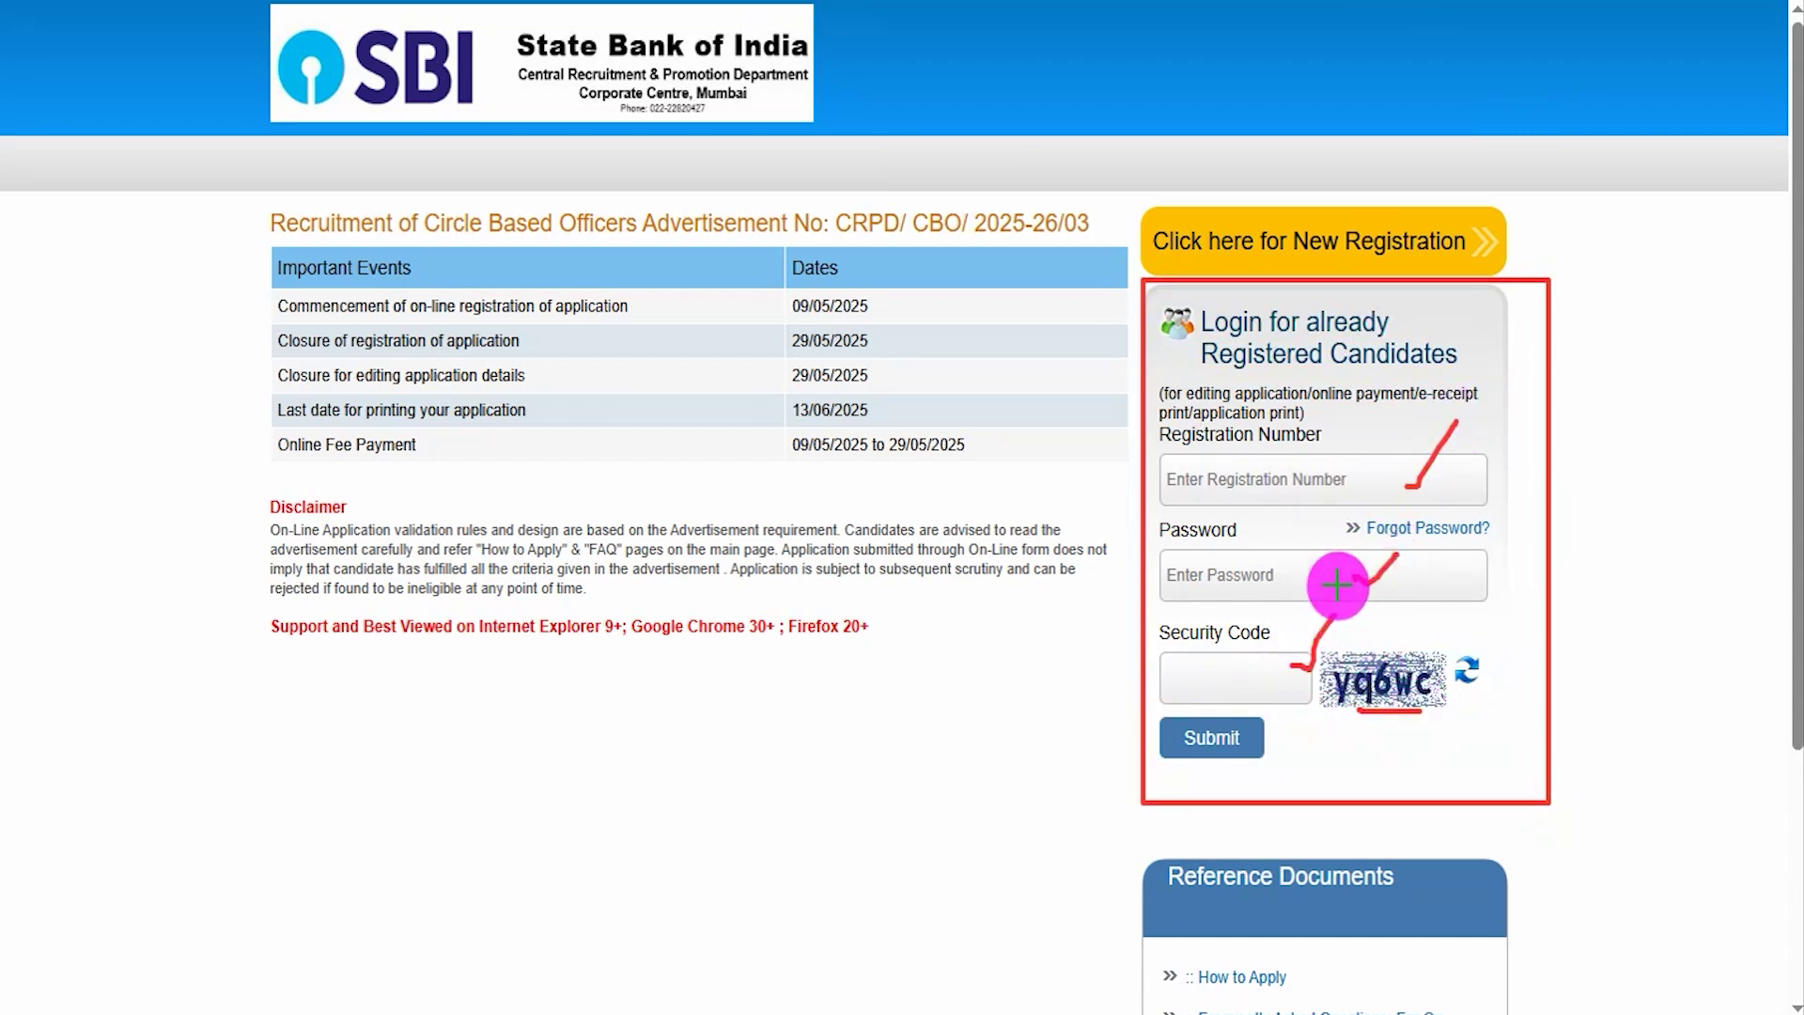
{"action": "left_click_drag", "start_coordinate": [1516, 747], "coordinate": [1284, 747]}
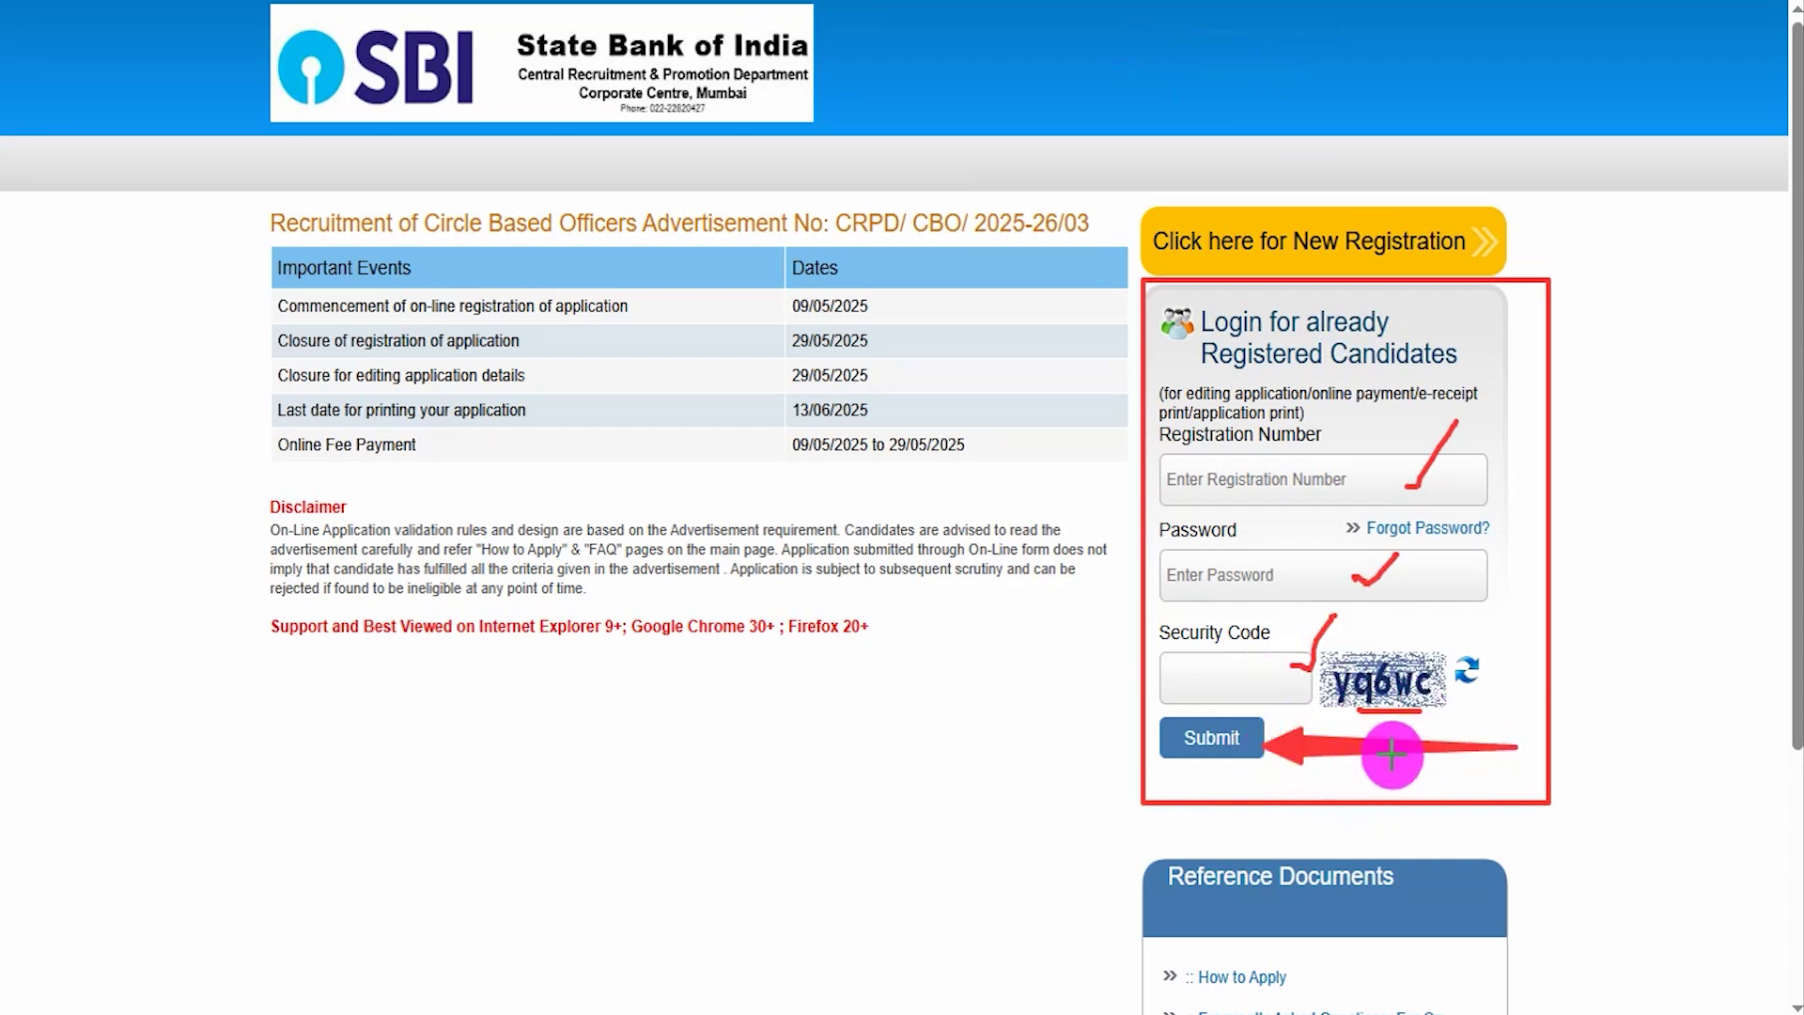
{"action": "key", "text": "Escape"}
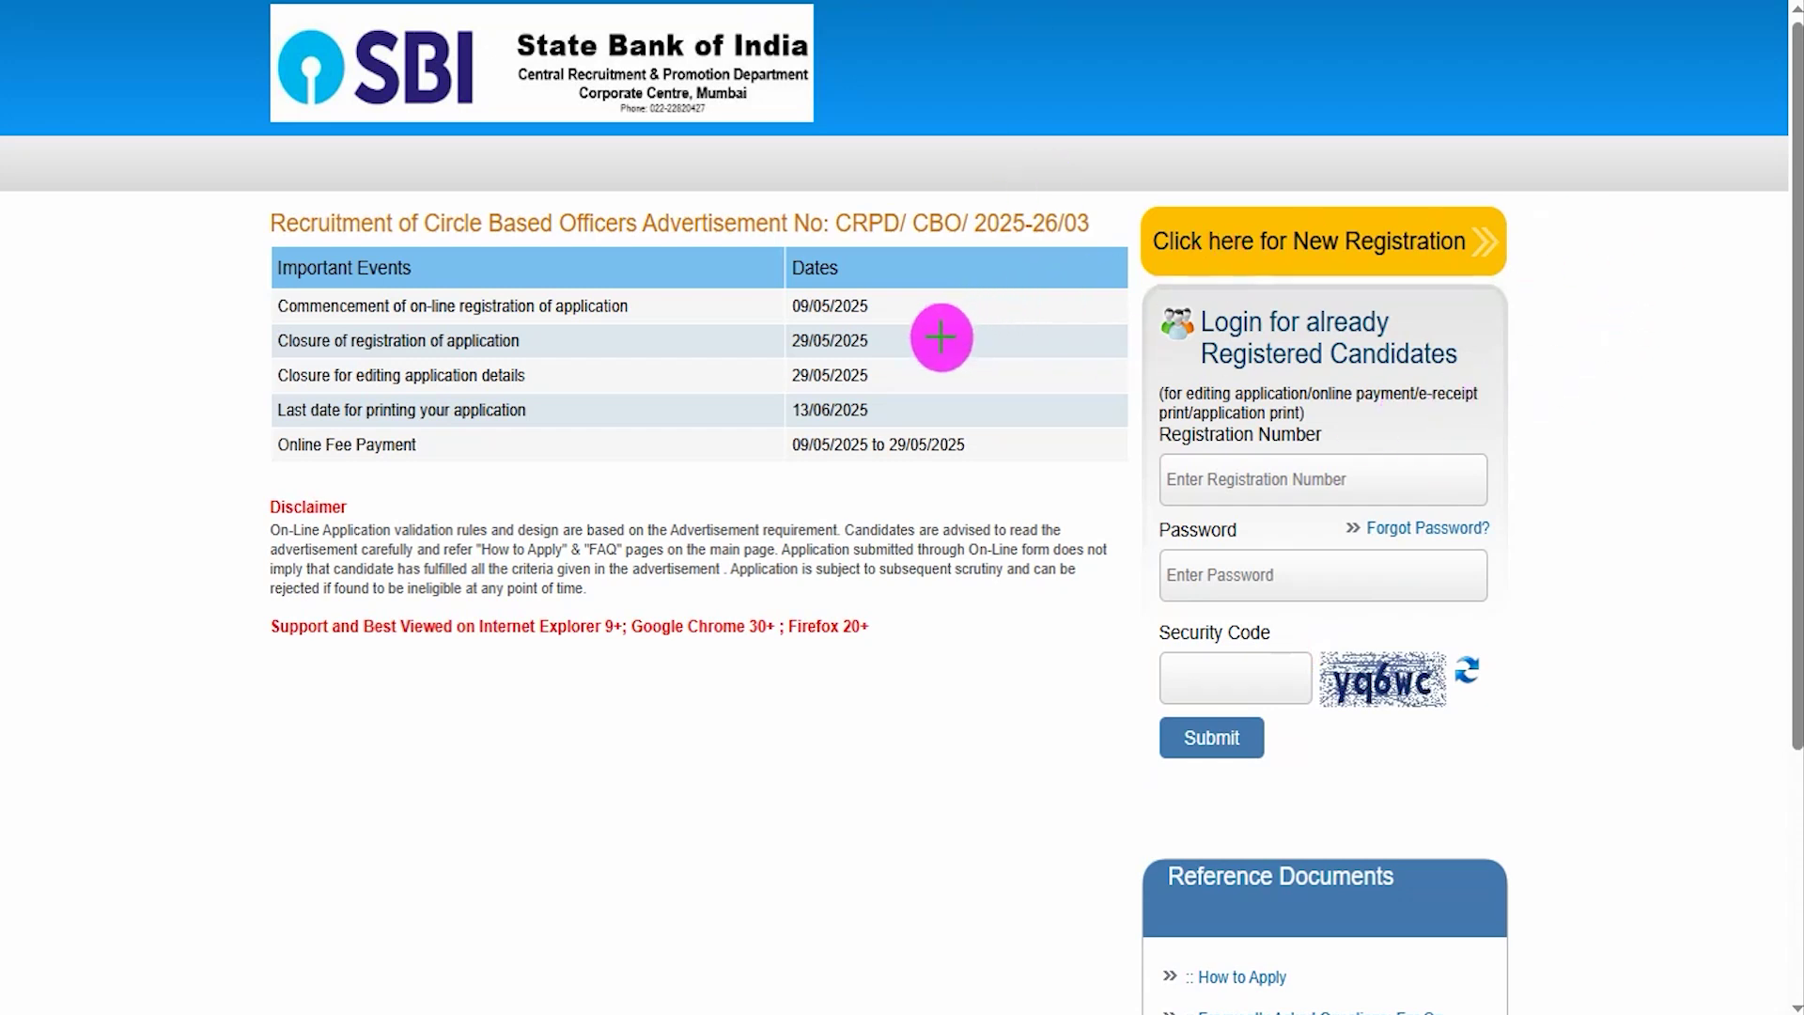
Open the new registration form for the Circle Based Officers recruitment.
{"action": "left_click_drag", "start_coordinate": [900, 371], "coordinate": [1162, 264]}
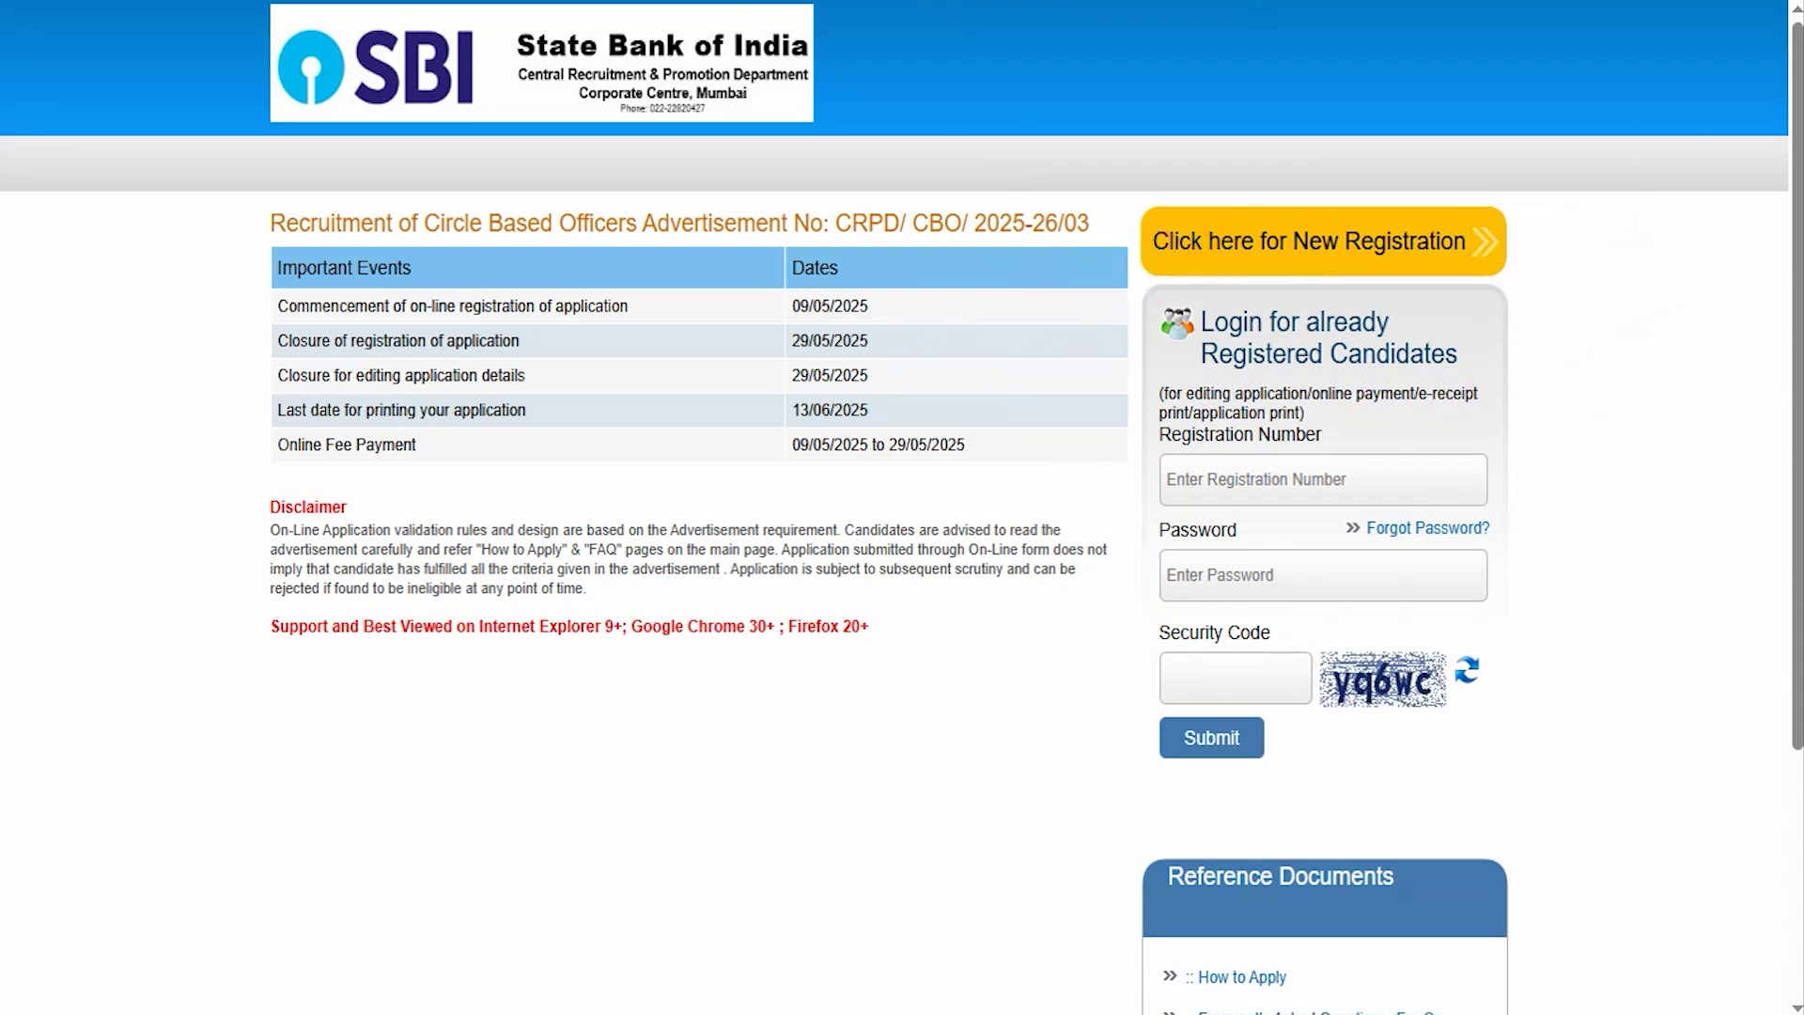
{"action": "left_click", "coordinate": [1232, 240]}
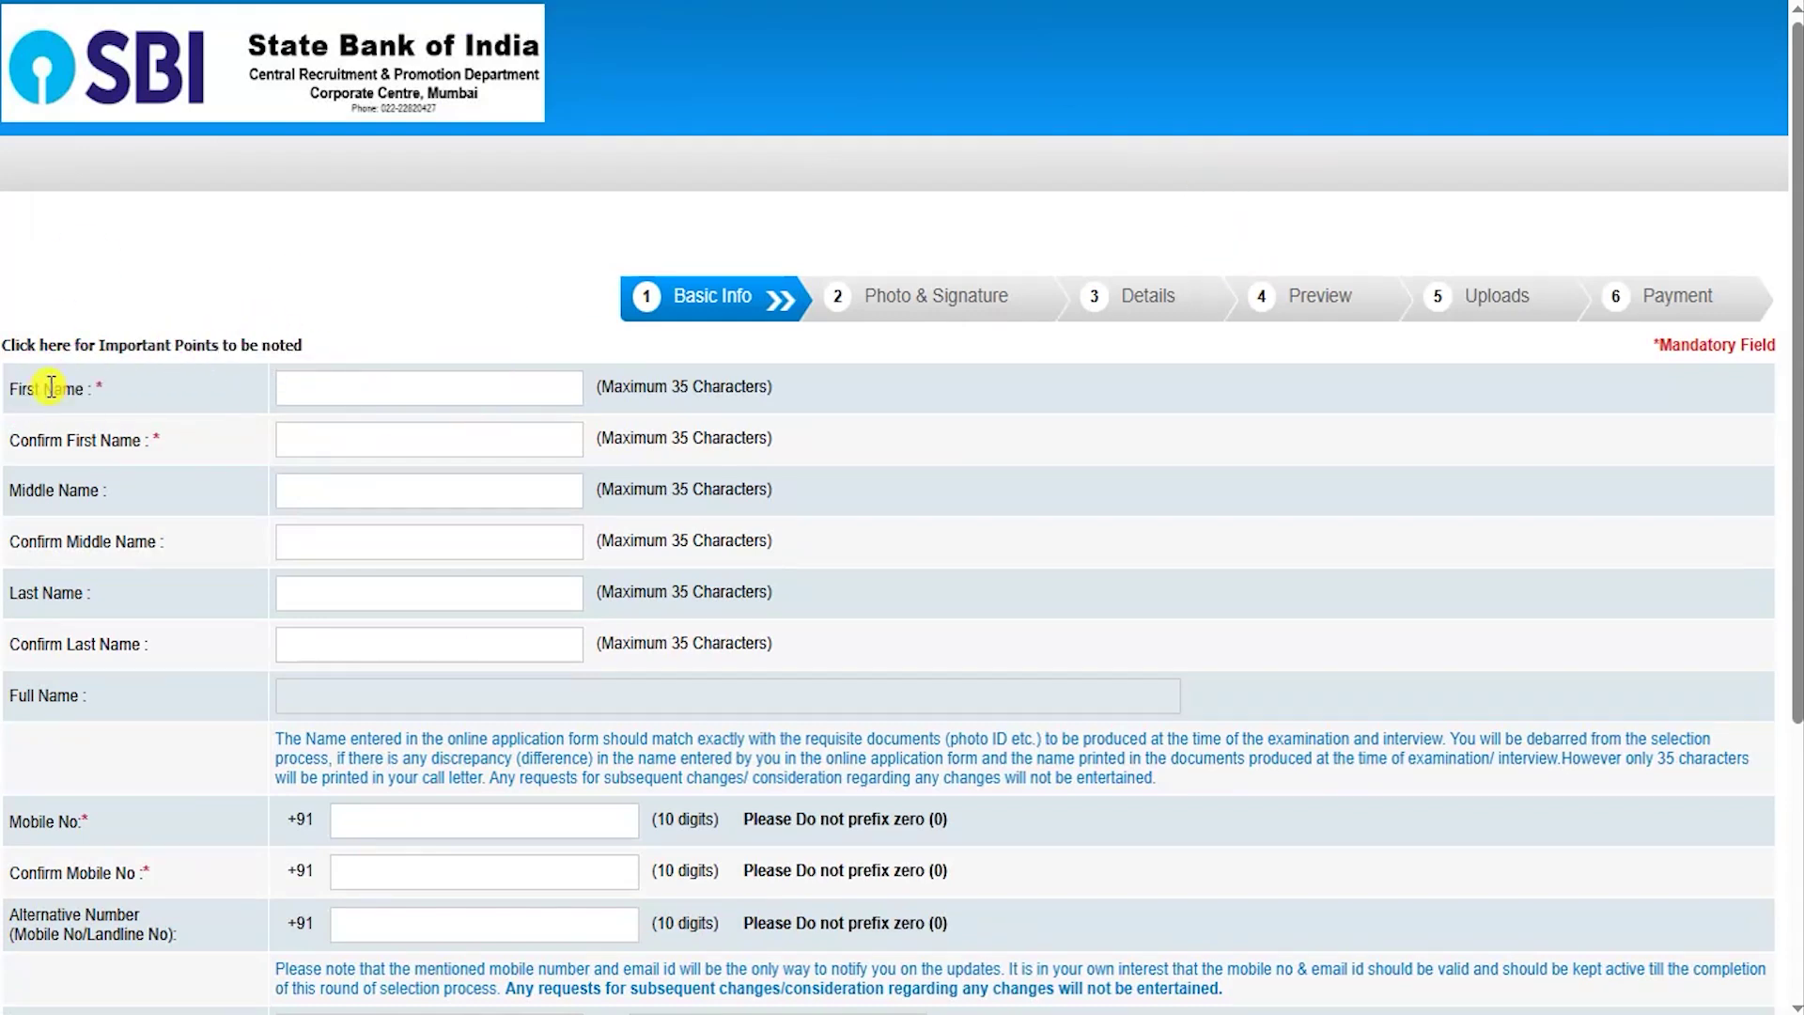
Review the Basic Info form's first, middle and last name fields and its mobile, confirmation and alternative number fields.
{"action": "left_click_drag", "start_coordinate": [331, 395], "coordinate": [399, 331]}
{"action": "left_click_drag", "start_coordinate": [399, 445], "coordinate": [493, 409]}
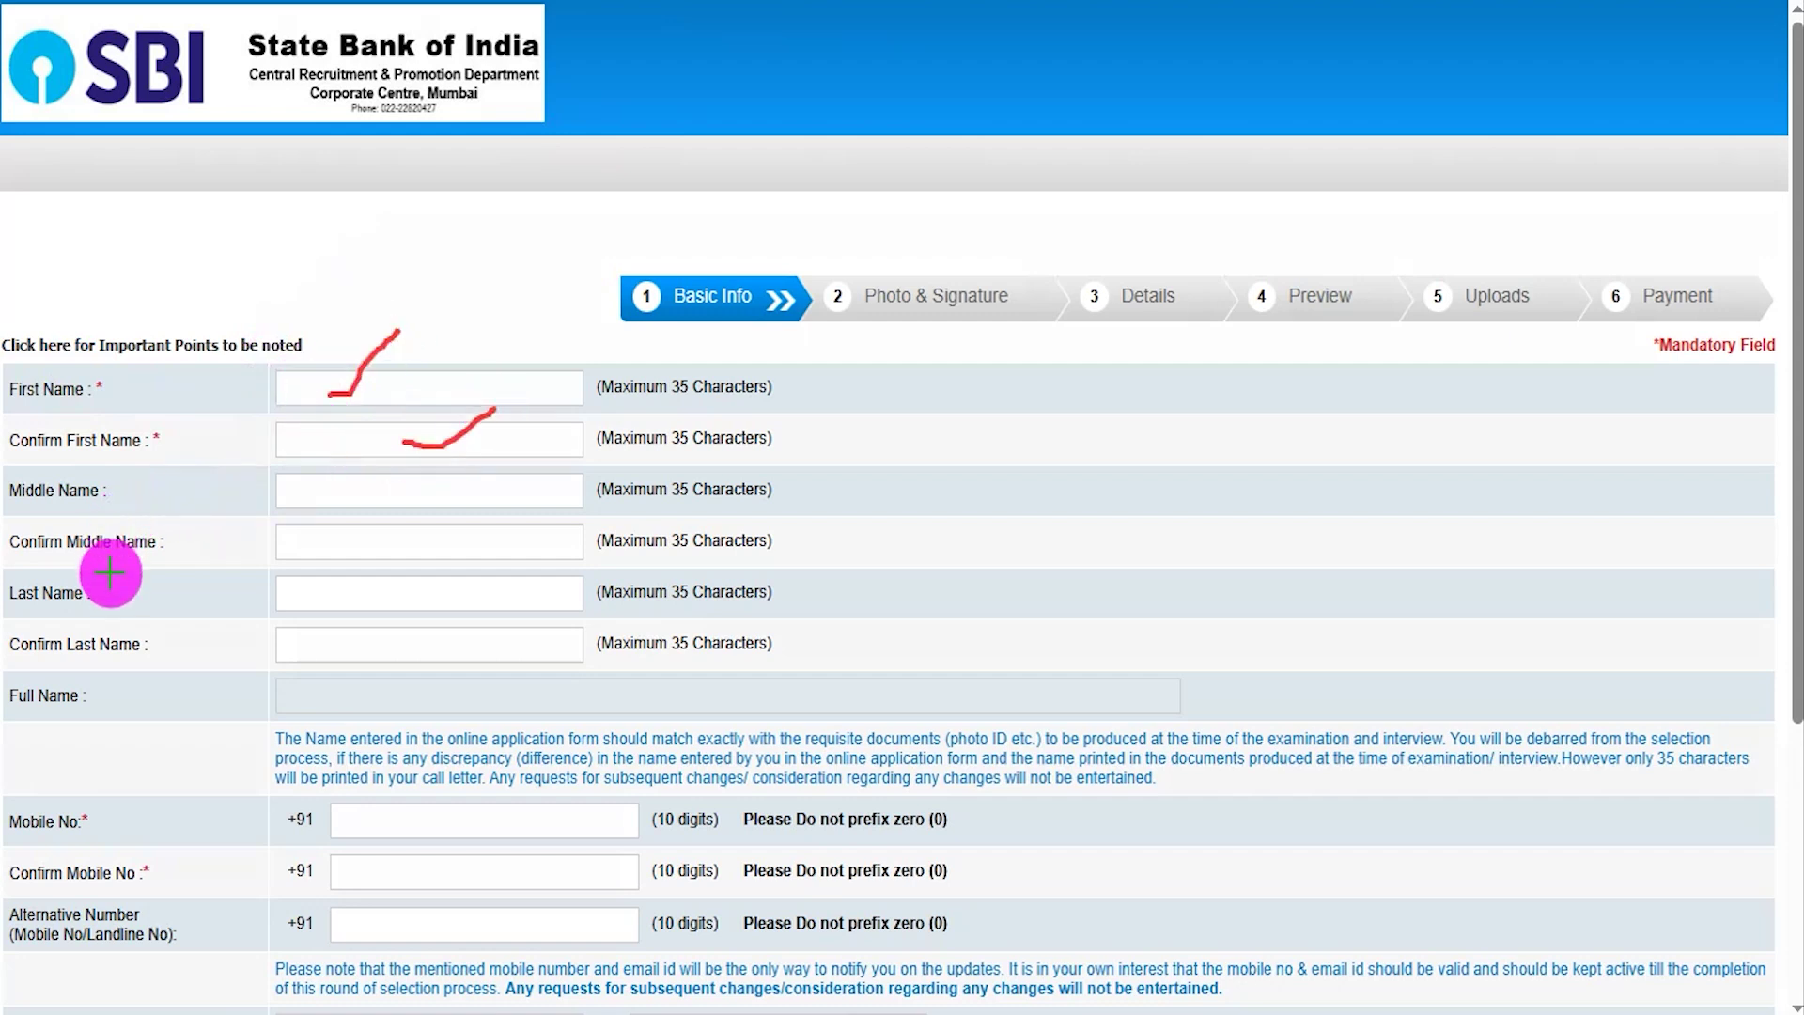
{"action": "left_click_drag", "start_coordinate": [403, 496], "coordinate": [455, 478]}
{"action": "left_click_drag", "start_coordinate": [446, 547], "coordinate": [536, 513]}
{"action": "left_click_drag", "start_coordinate": [491, 593], "coordinate": [564, 573]}
{"action": "left_click_drag", "start_coordinate": [508, 643], "coordinate": [559, 601]}
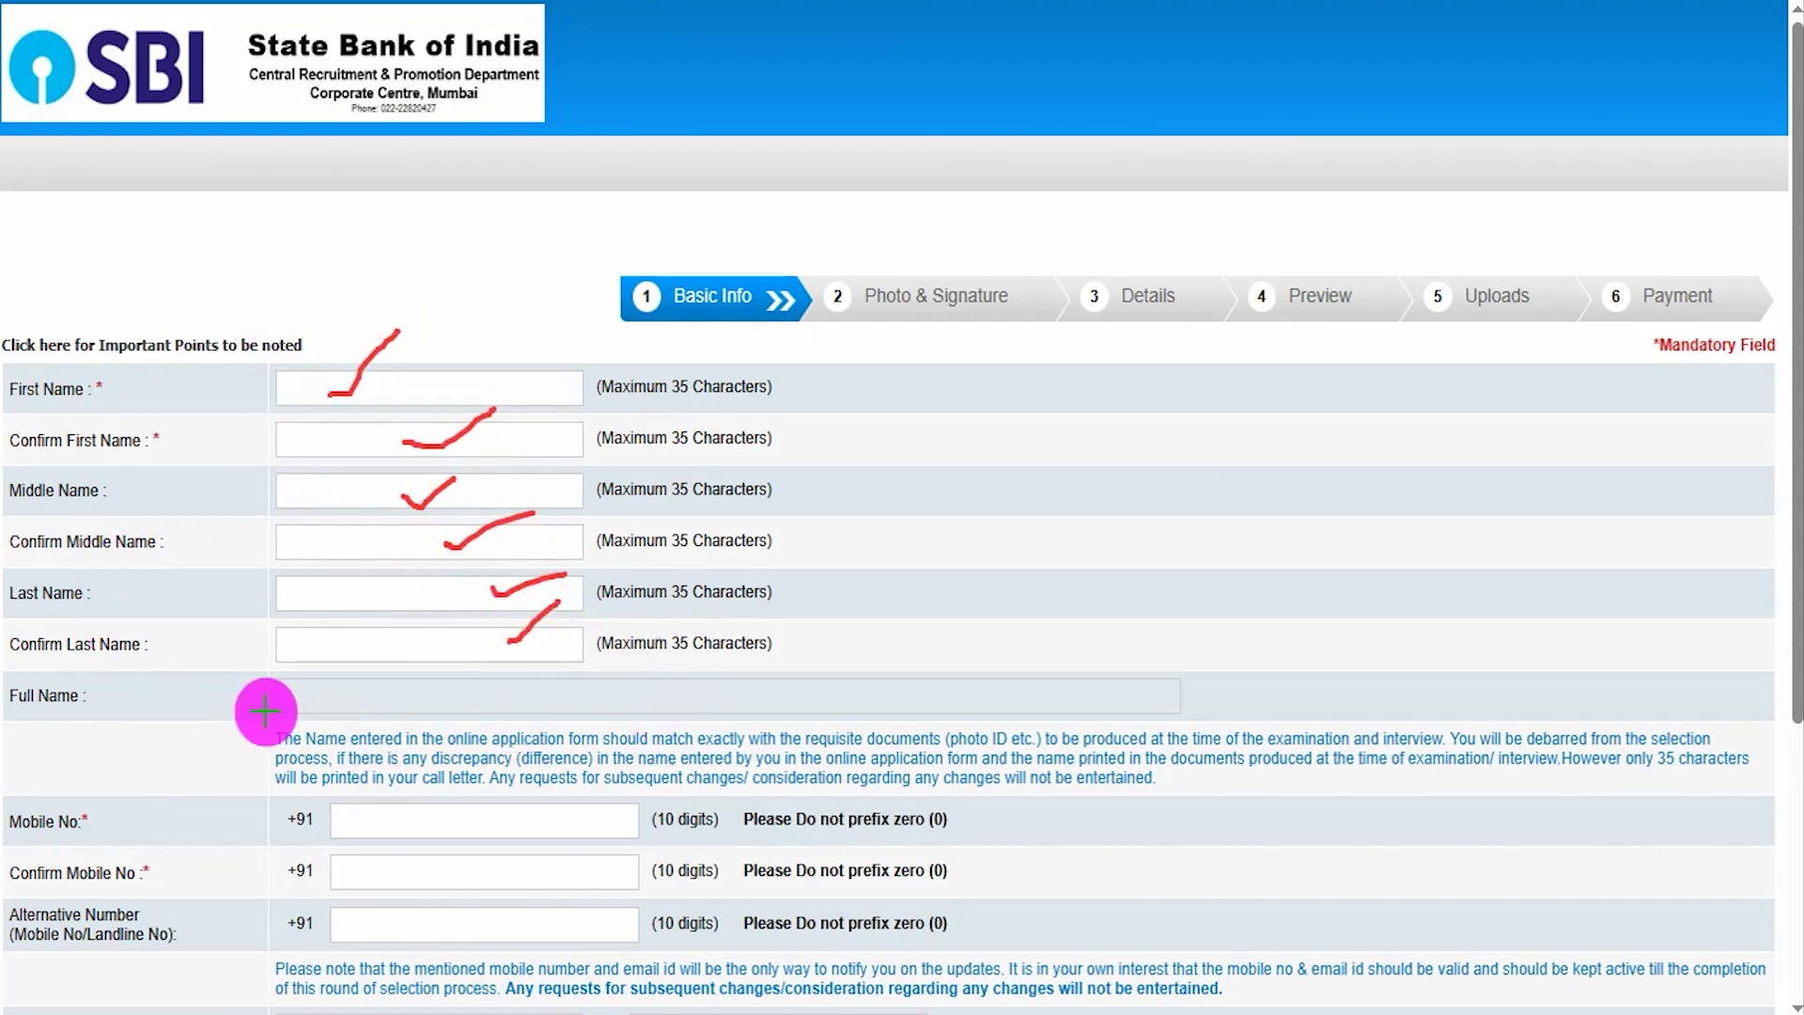
{"action": "left_click_drag", "start_coordinate": [86, 828], "coordinate": [118, 827]}
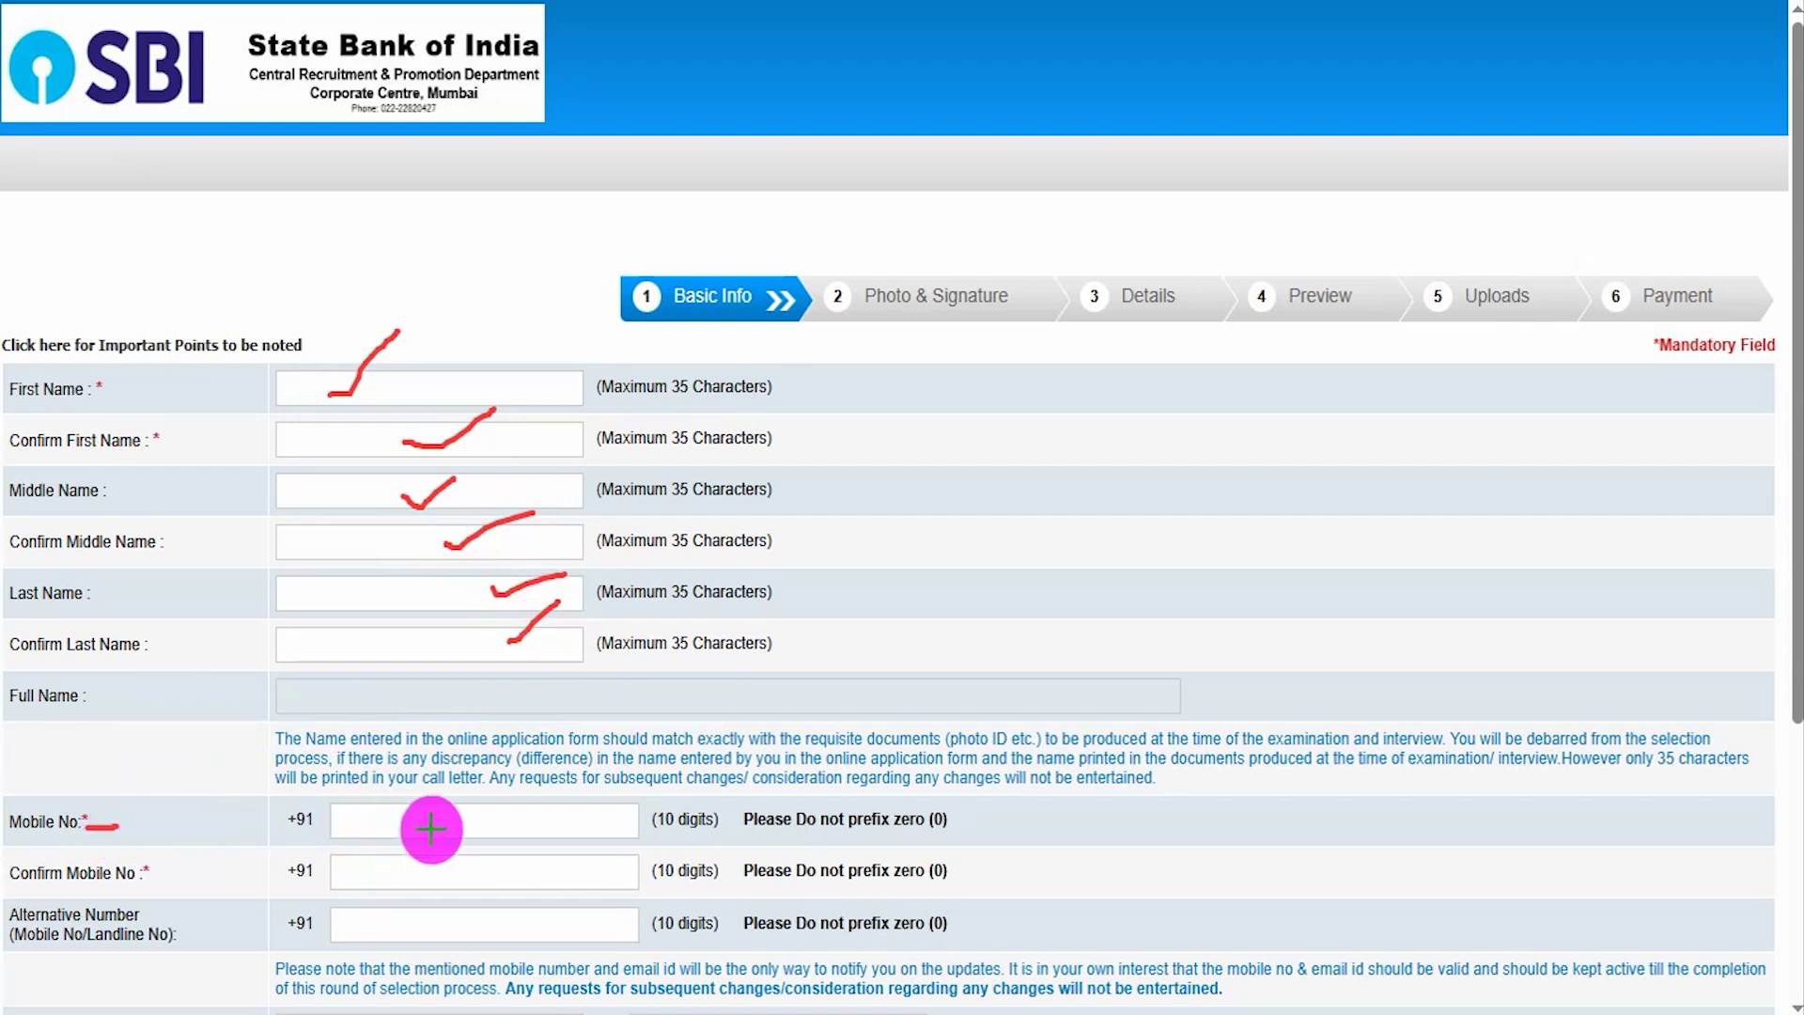
{"action": "left_click_drag", "start_coordinate": [449, 827], "coordinate": [496, 793]}
{"action": "left_click_drag", "start_coordinate": [526, 870], "coordinate": [591, 835]}
{"action": "left_click_drag", "start_coordinate": [113, 956], "coordinate": [70, 956]}
{"action": "left_click_drag", "start_coordinate": [601, 931], "coordinate": [654, 859]}
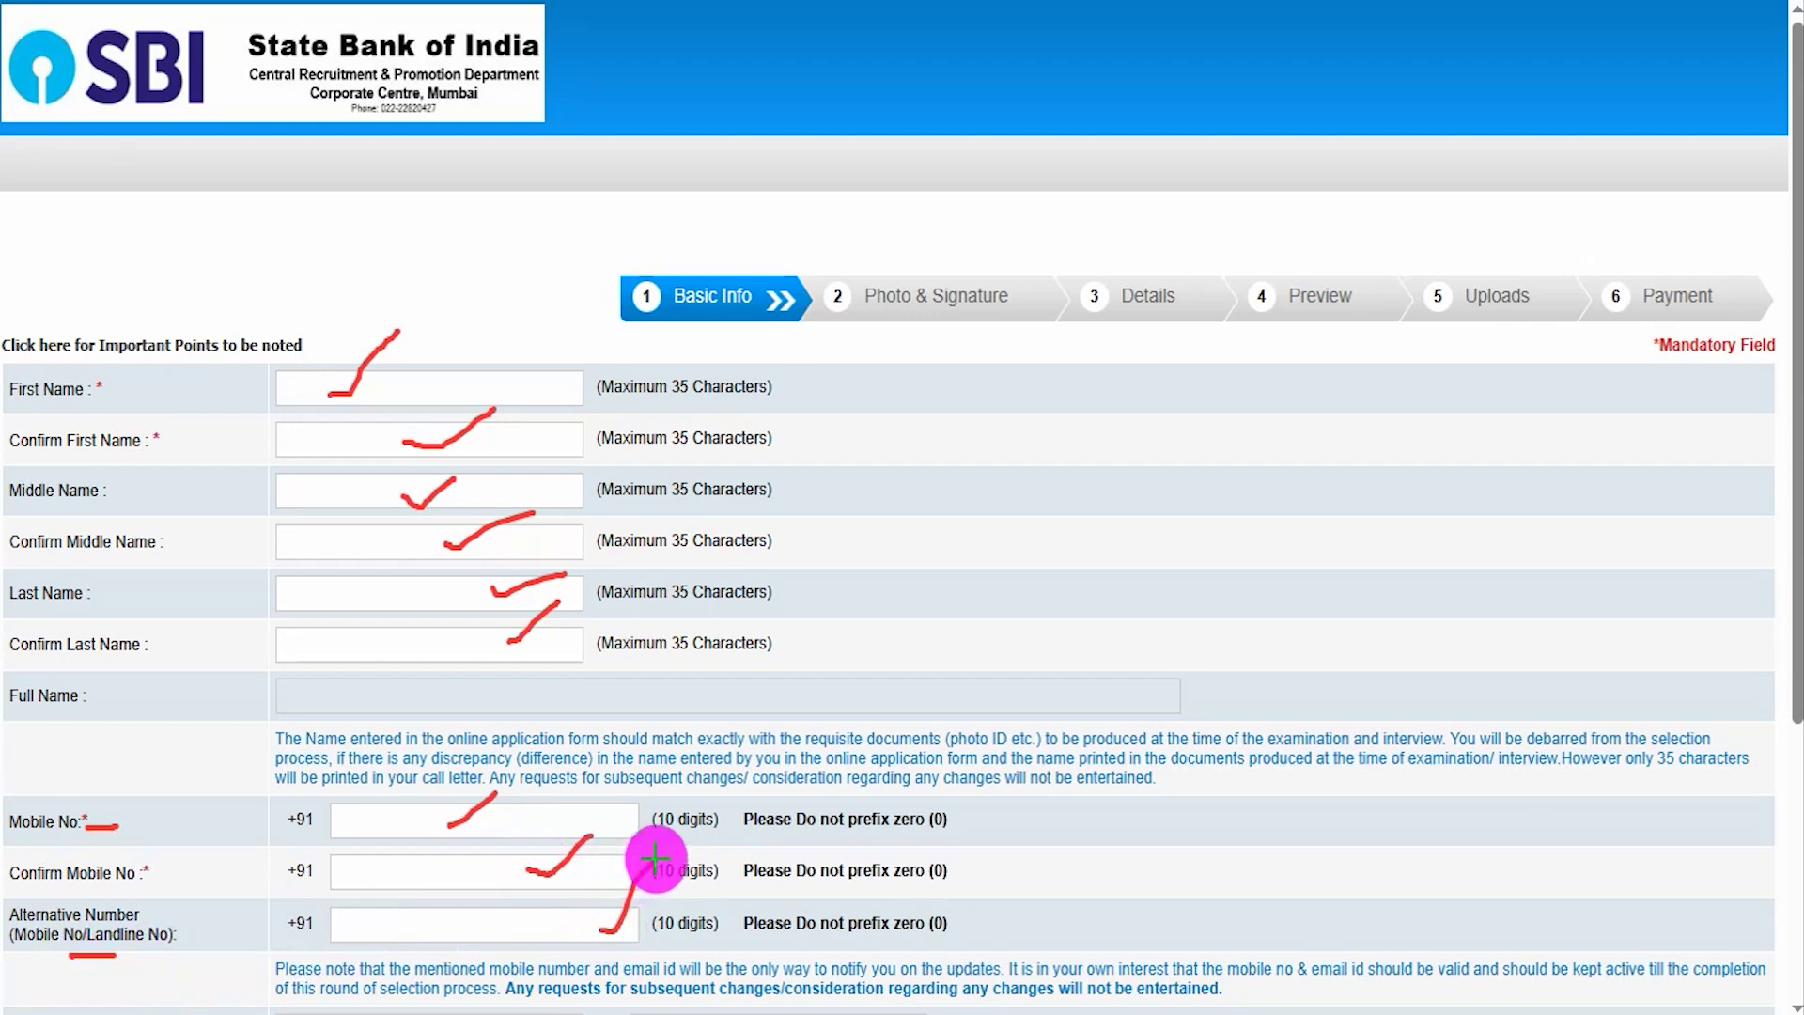
{"action": "key", "text": "e"}
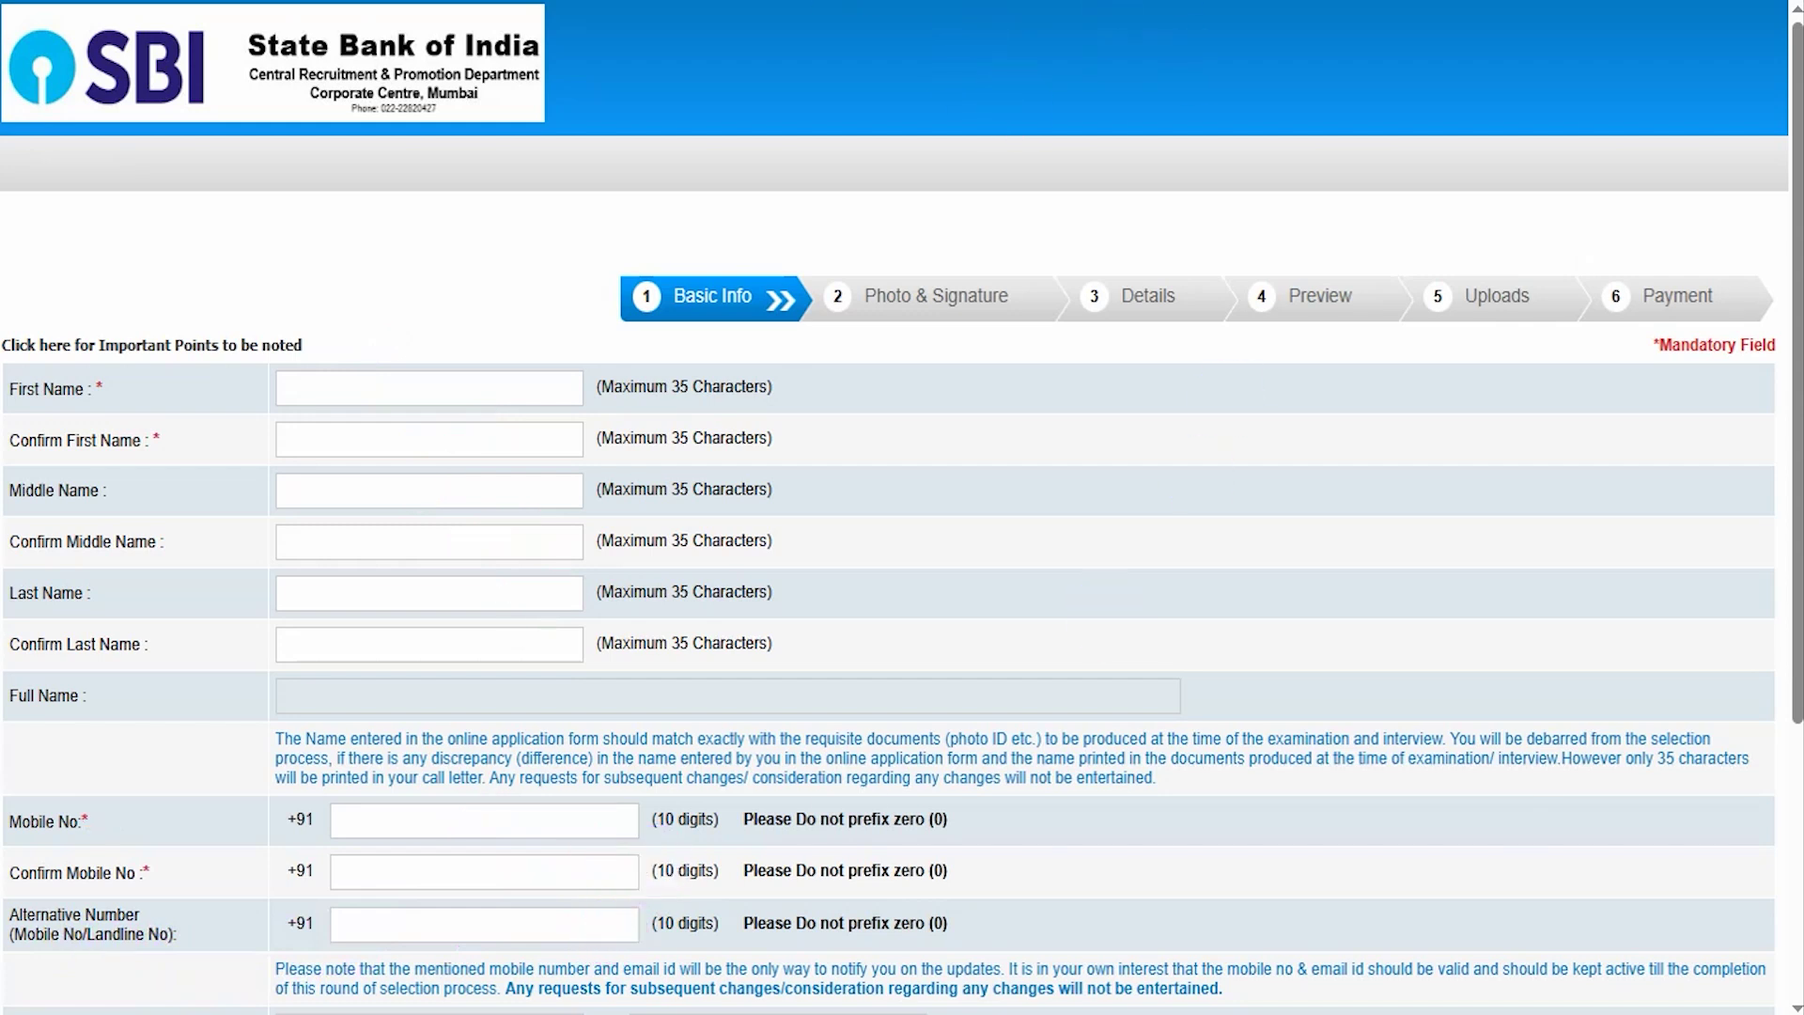
Set the email domain to gmail.com, then save the basic information and continue to Photo & Signature.
{"action": "scroll", "coordinate": [717, 753], "scroll_direction": "down", "scroll_amount": 4}
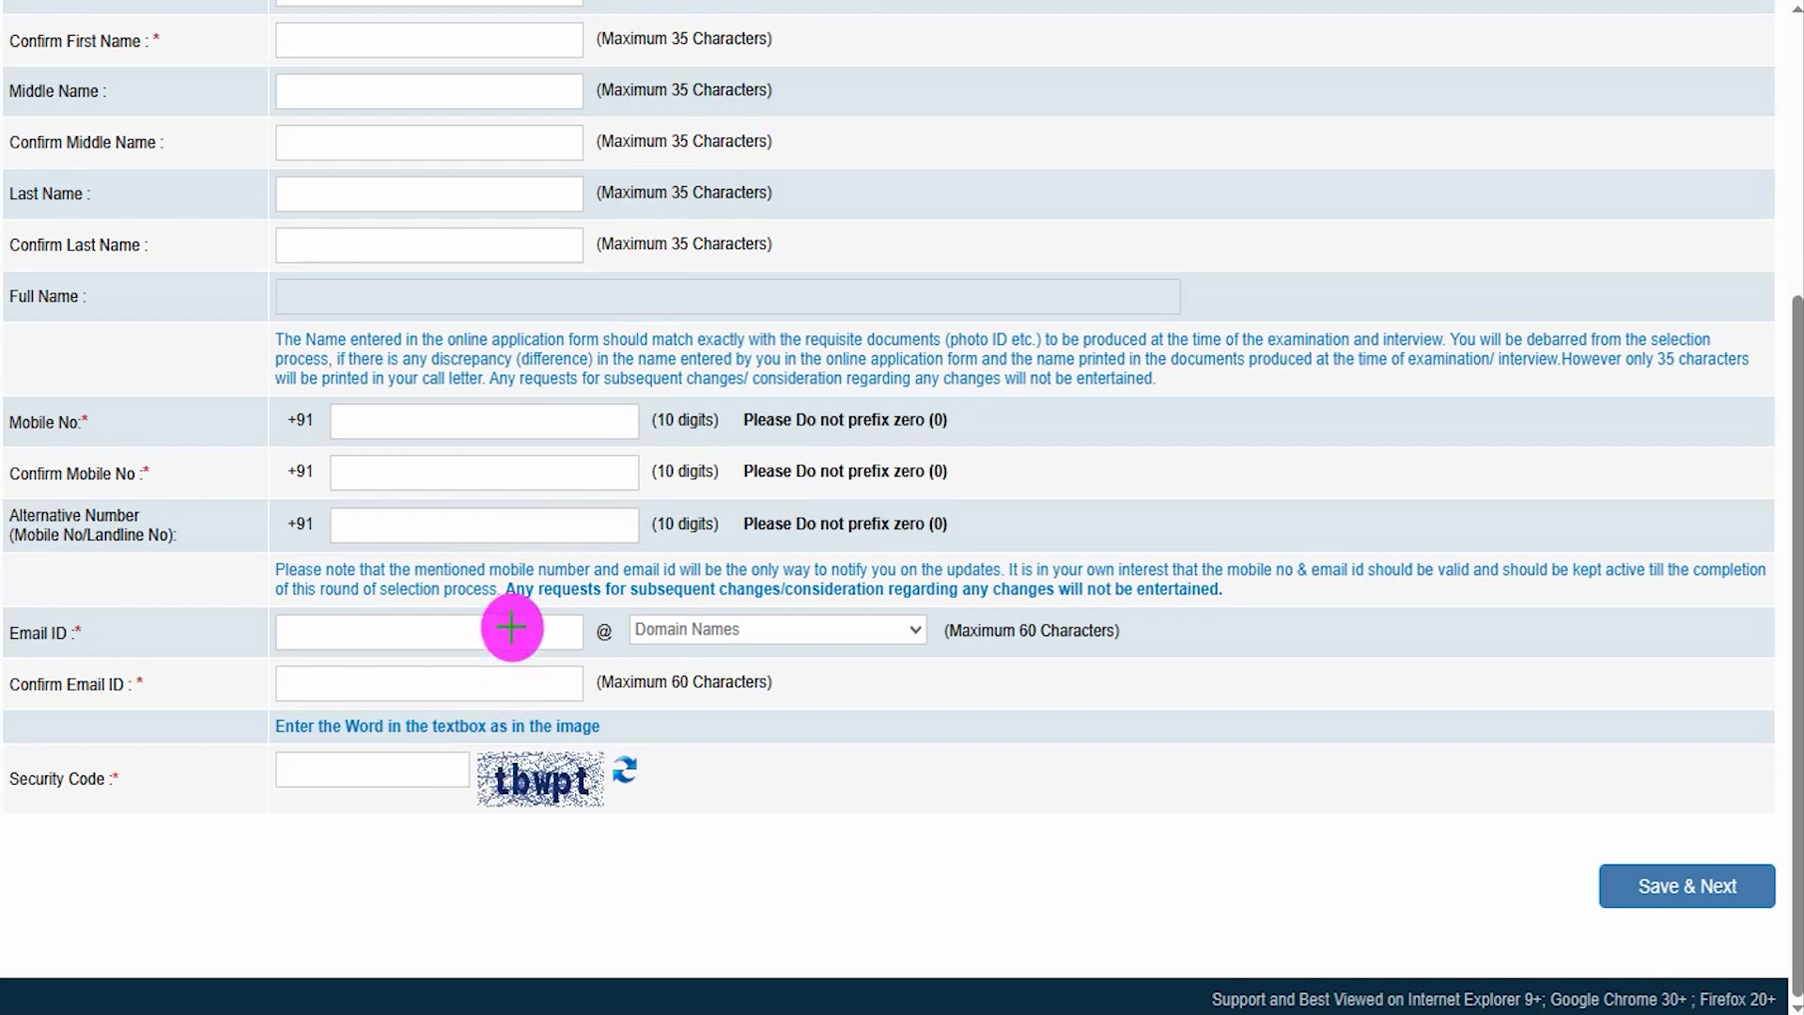
{"action": "left_click_drag", "start_coordinate": [511, 627], "coordinate": [590, 571]}
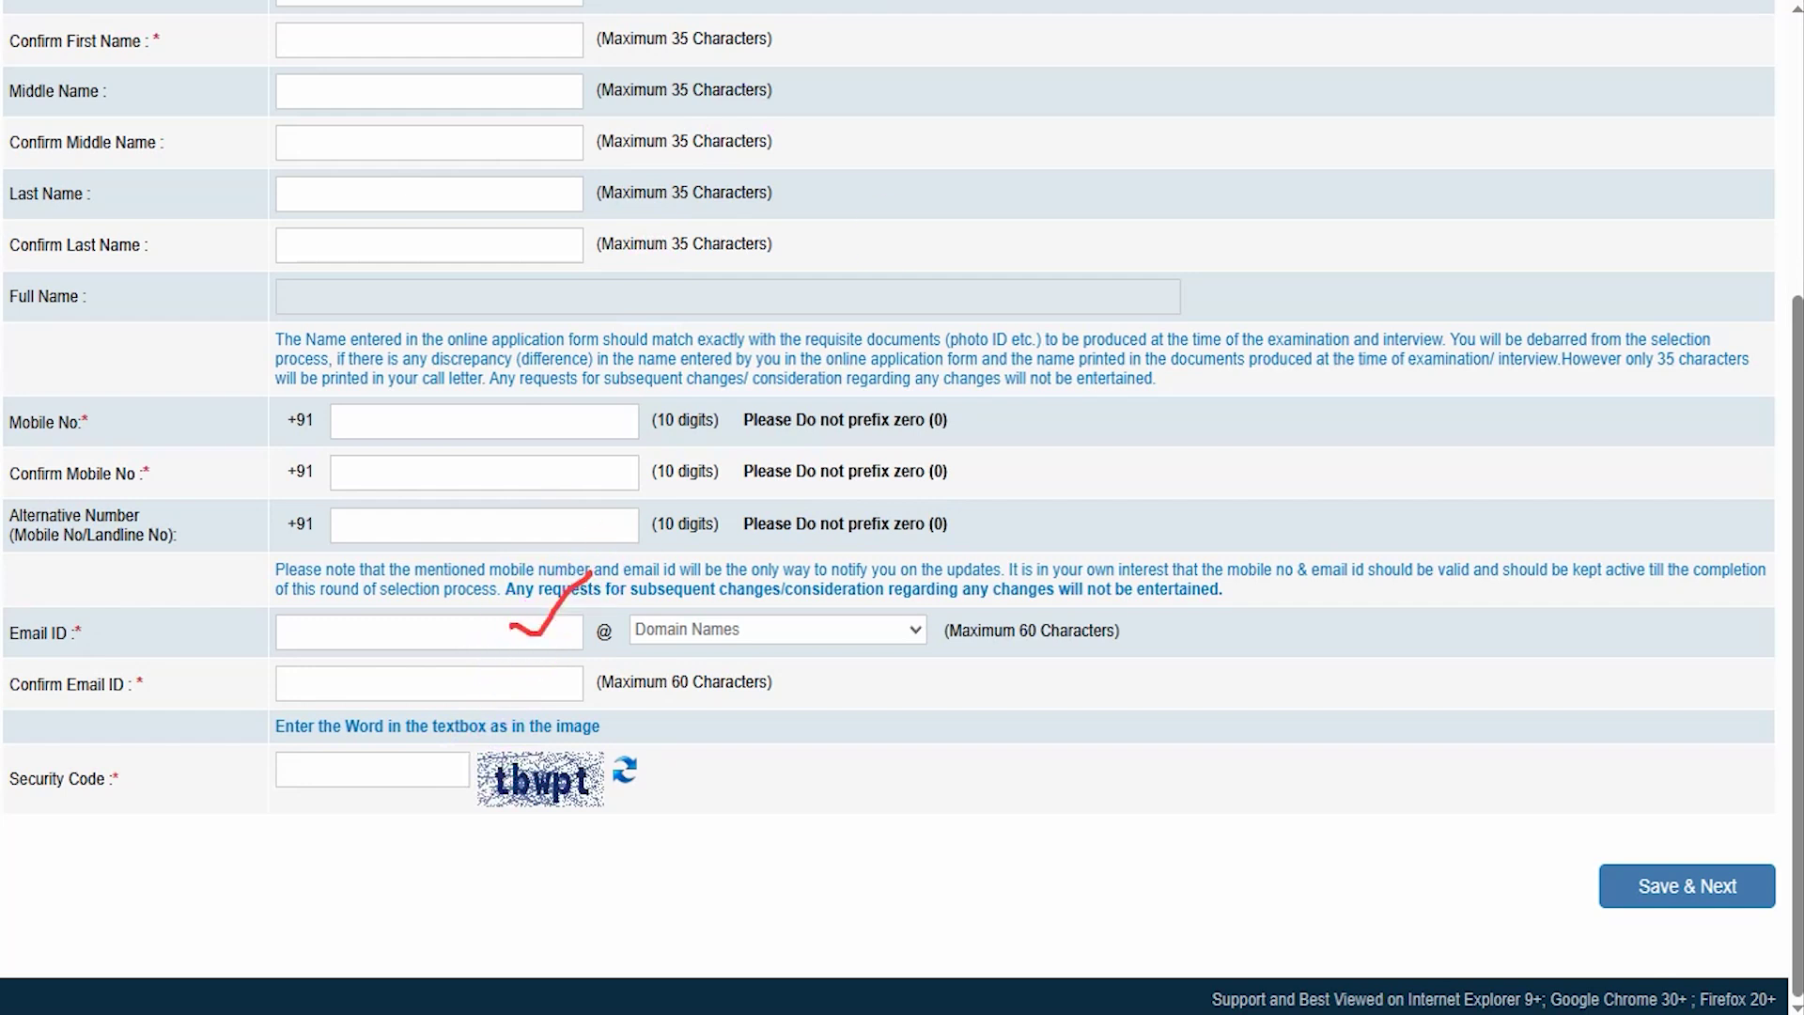
{"action": "left_click", "coordinate": [836, 638]}
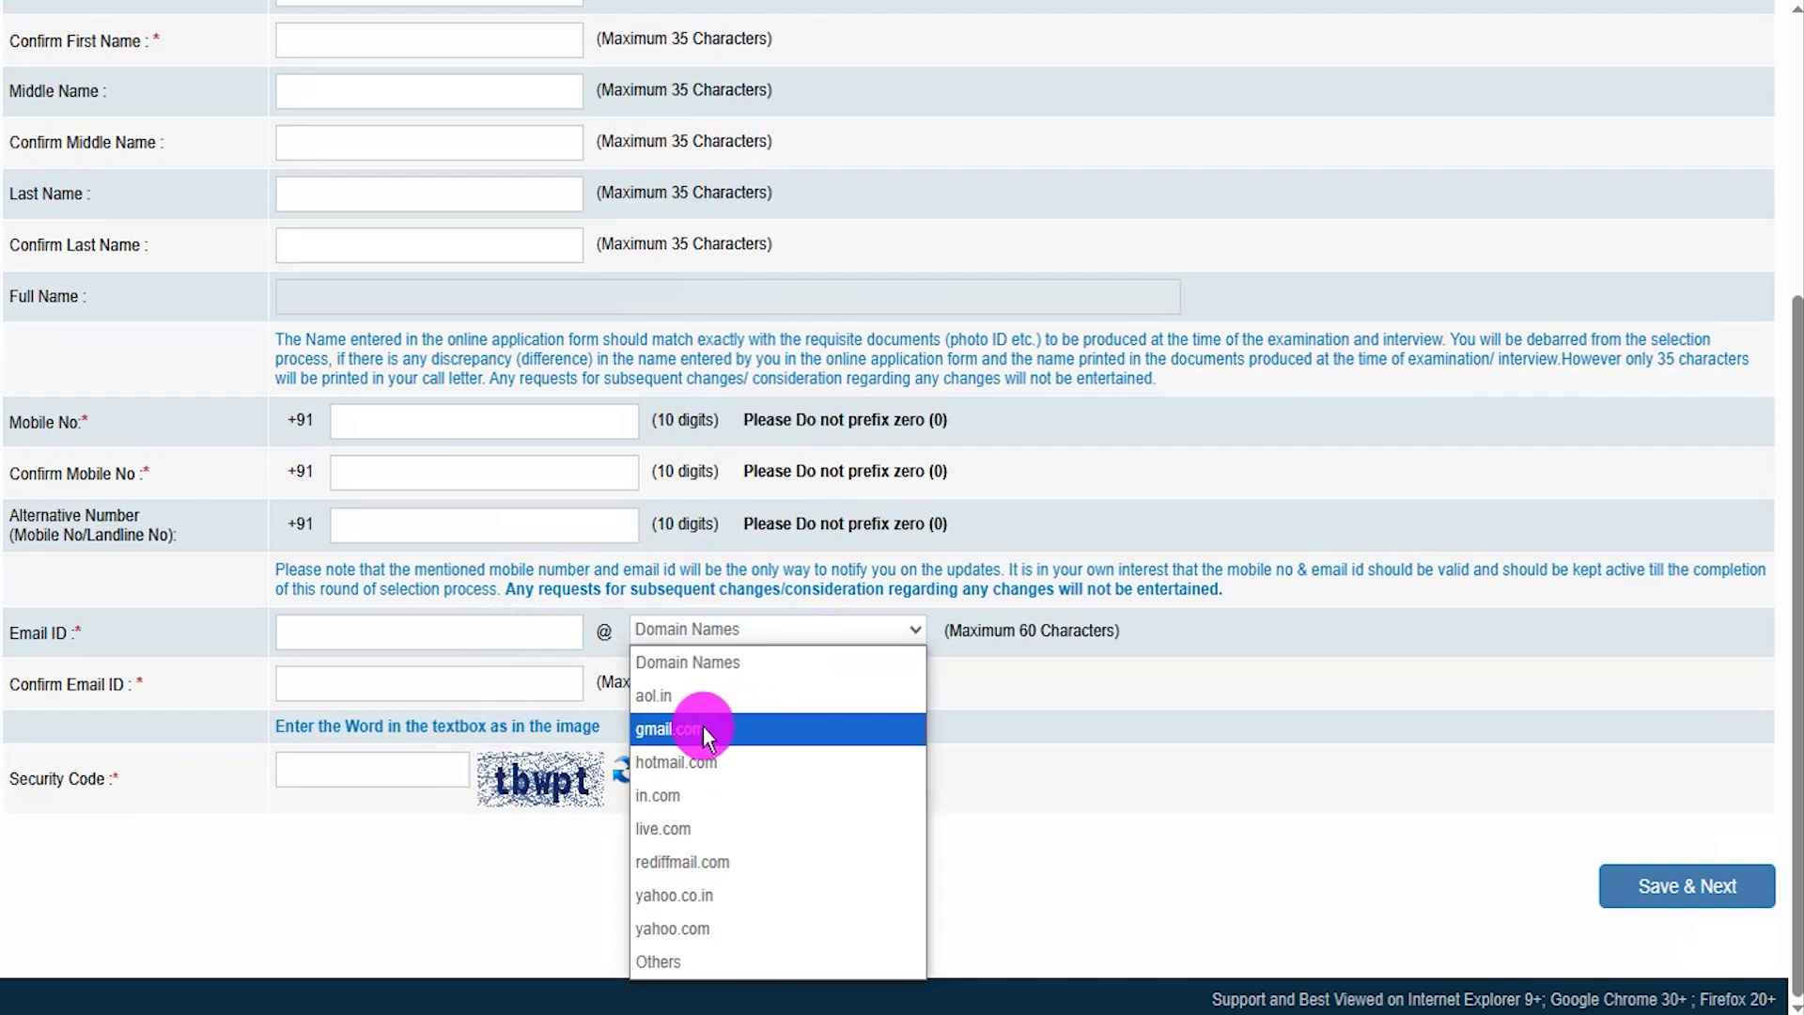
{"action": "left_click", "coordinate": [674, 731]}
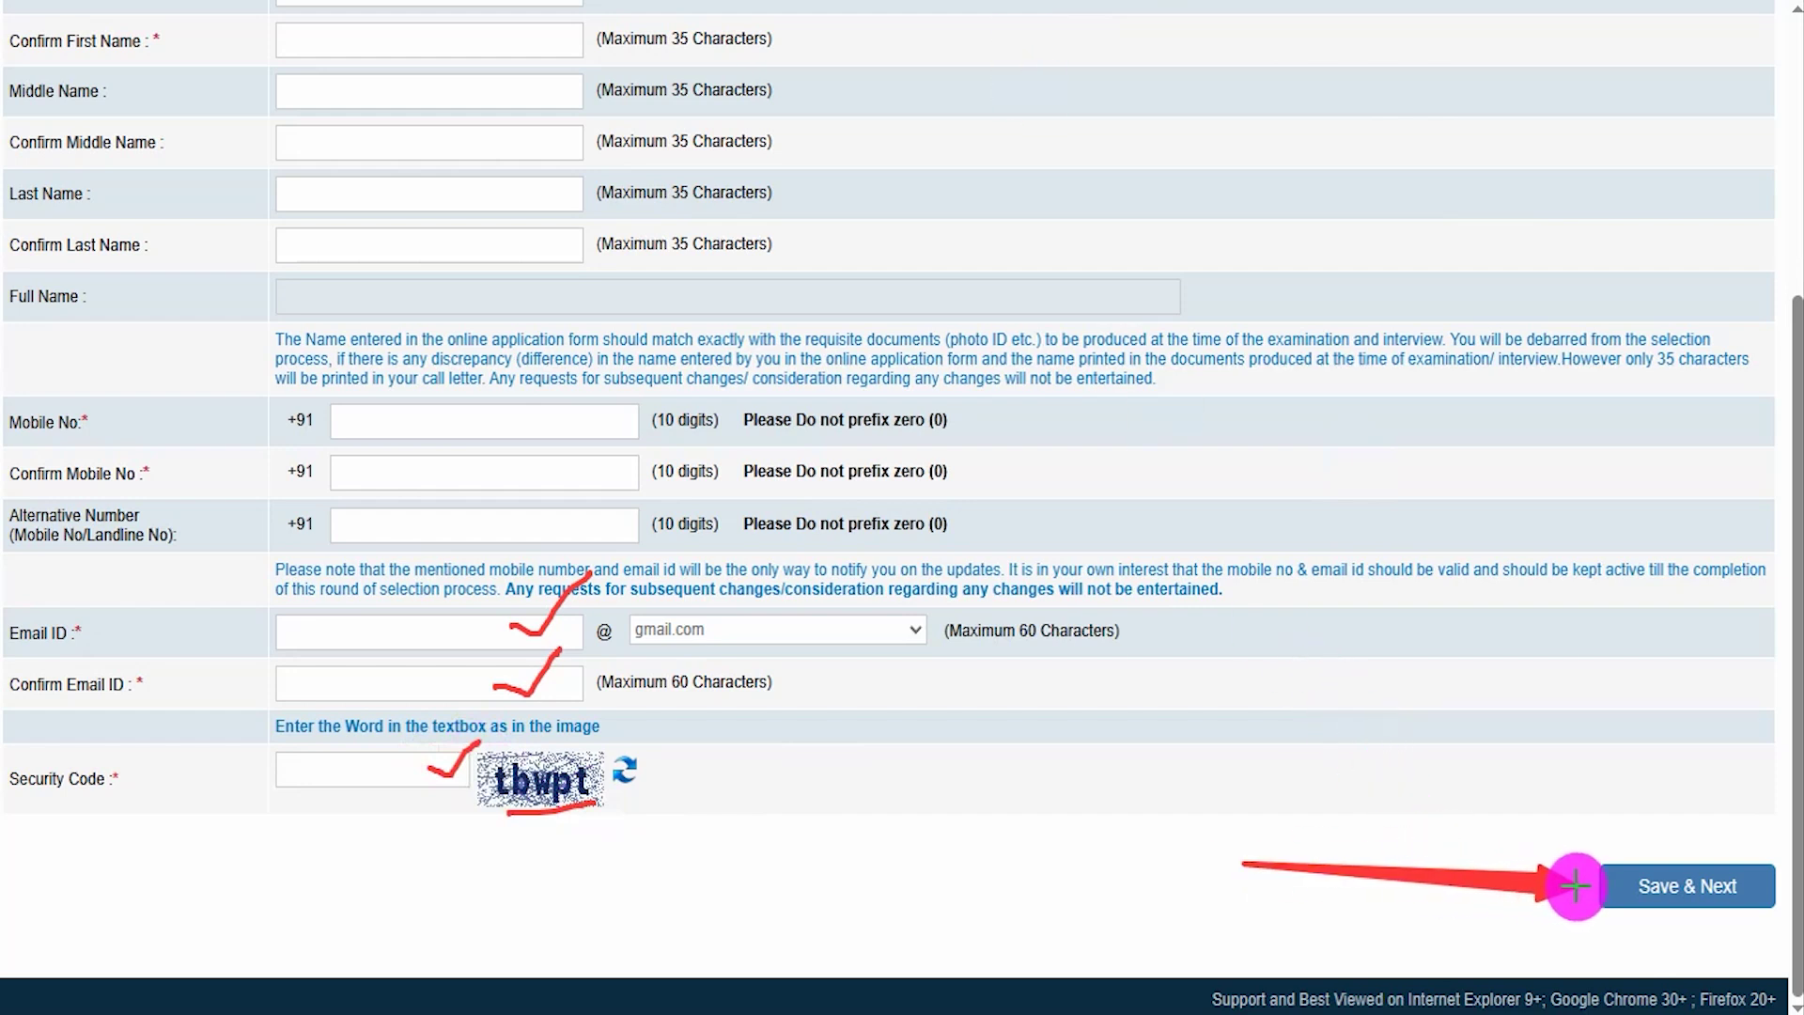
{"action": "left_click", "coordinate": [1687, 886]}
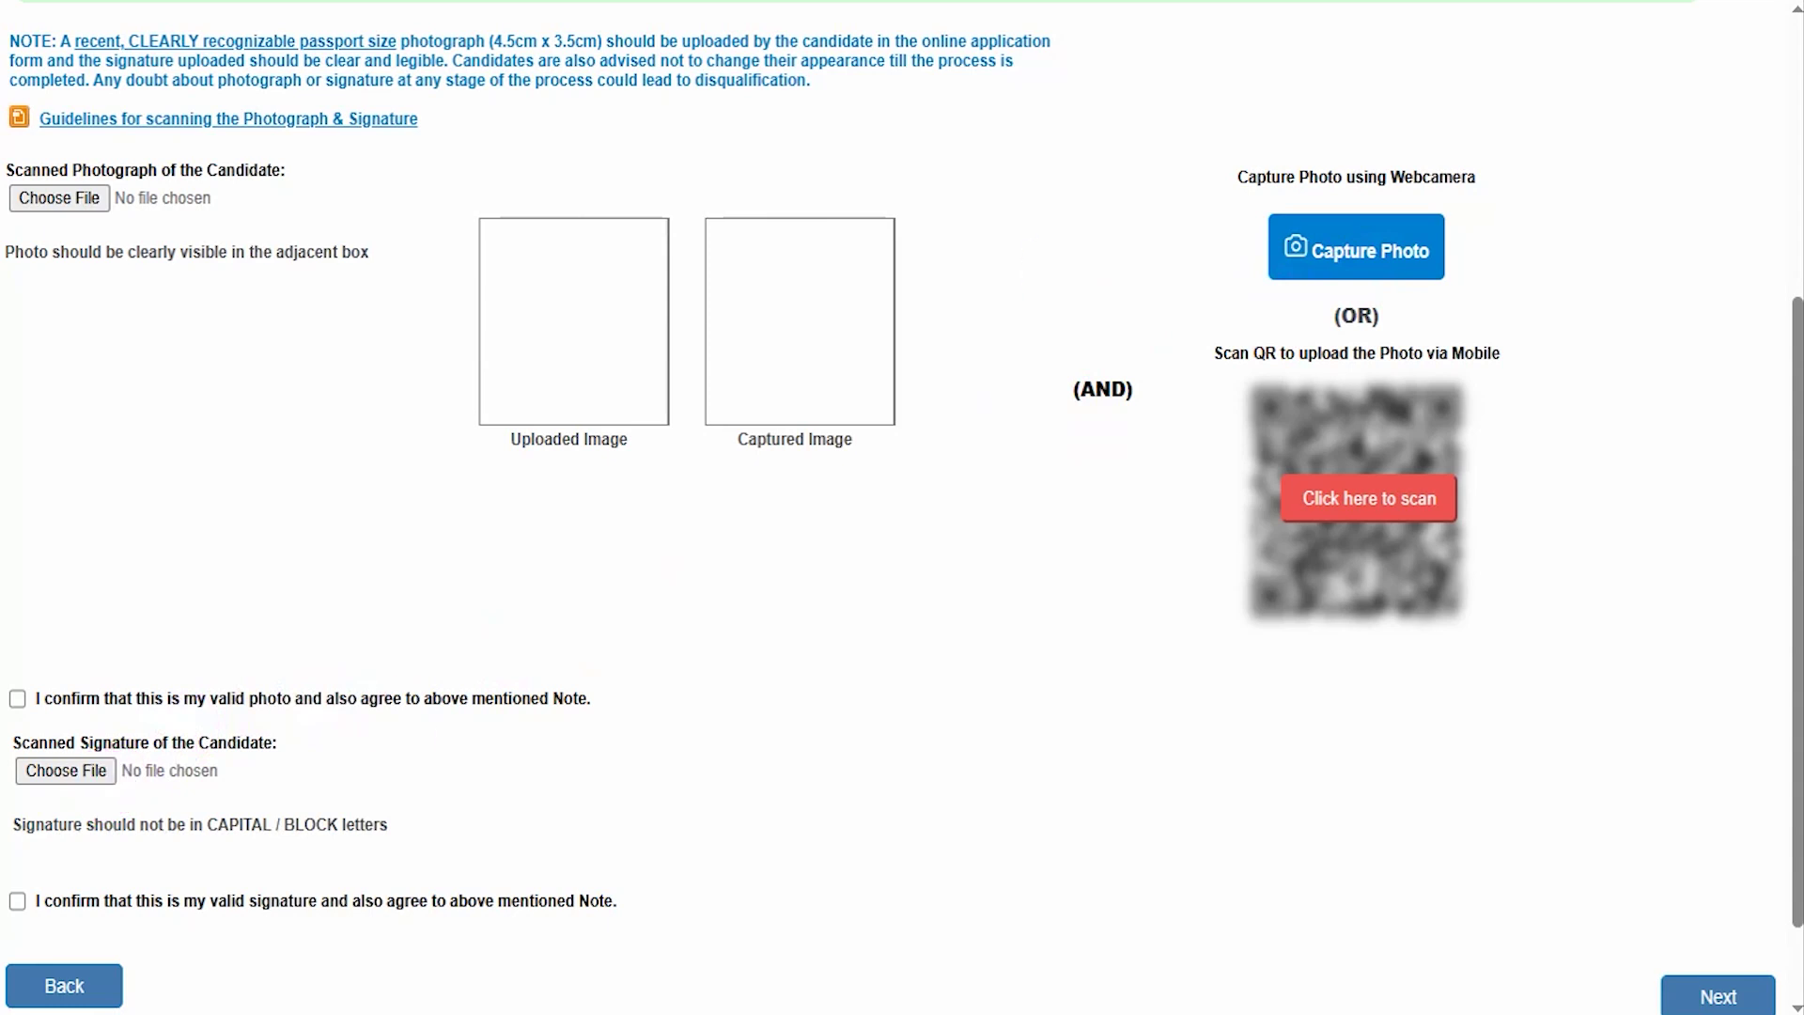
Open the photograph and signature scanning guidelines and read the required dimensions and file sizes for both images.
{"action": "triple_click", "coordinate": [442, 121]}
{"action": "left_click_drag", "start_coordinate": [342, 109], "coordinate": [423, 133]}
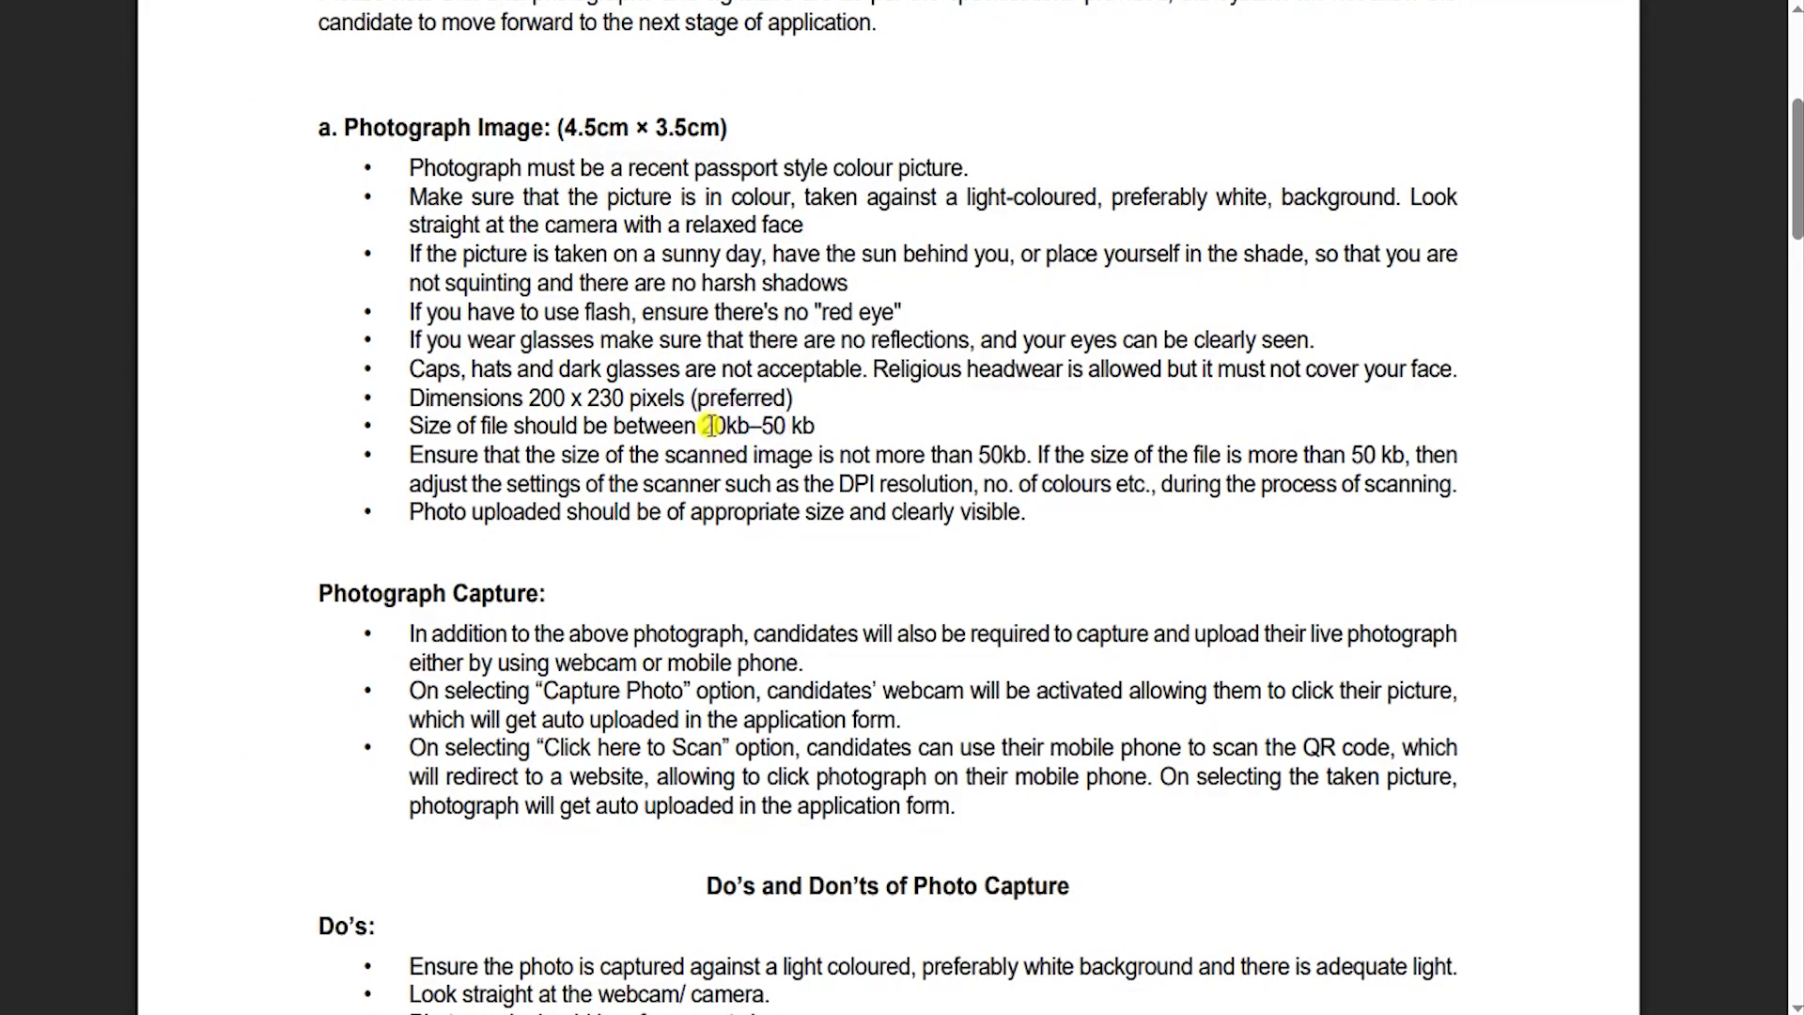
{"action": "left_click", "coordinate": [720, 402]}
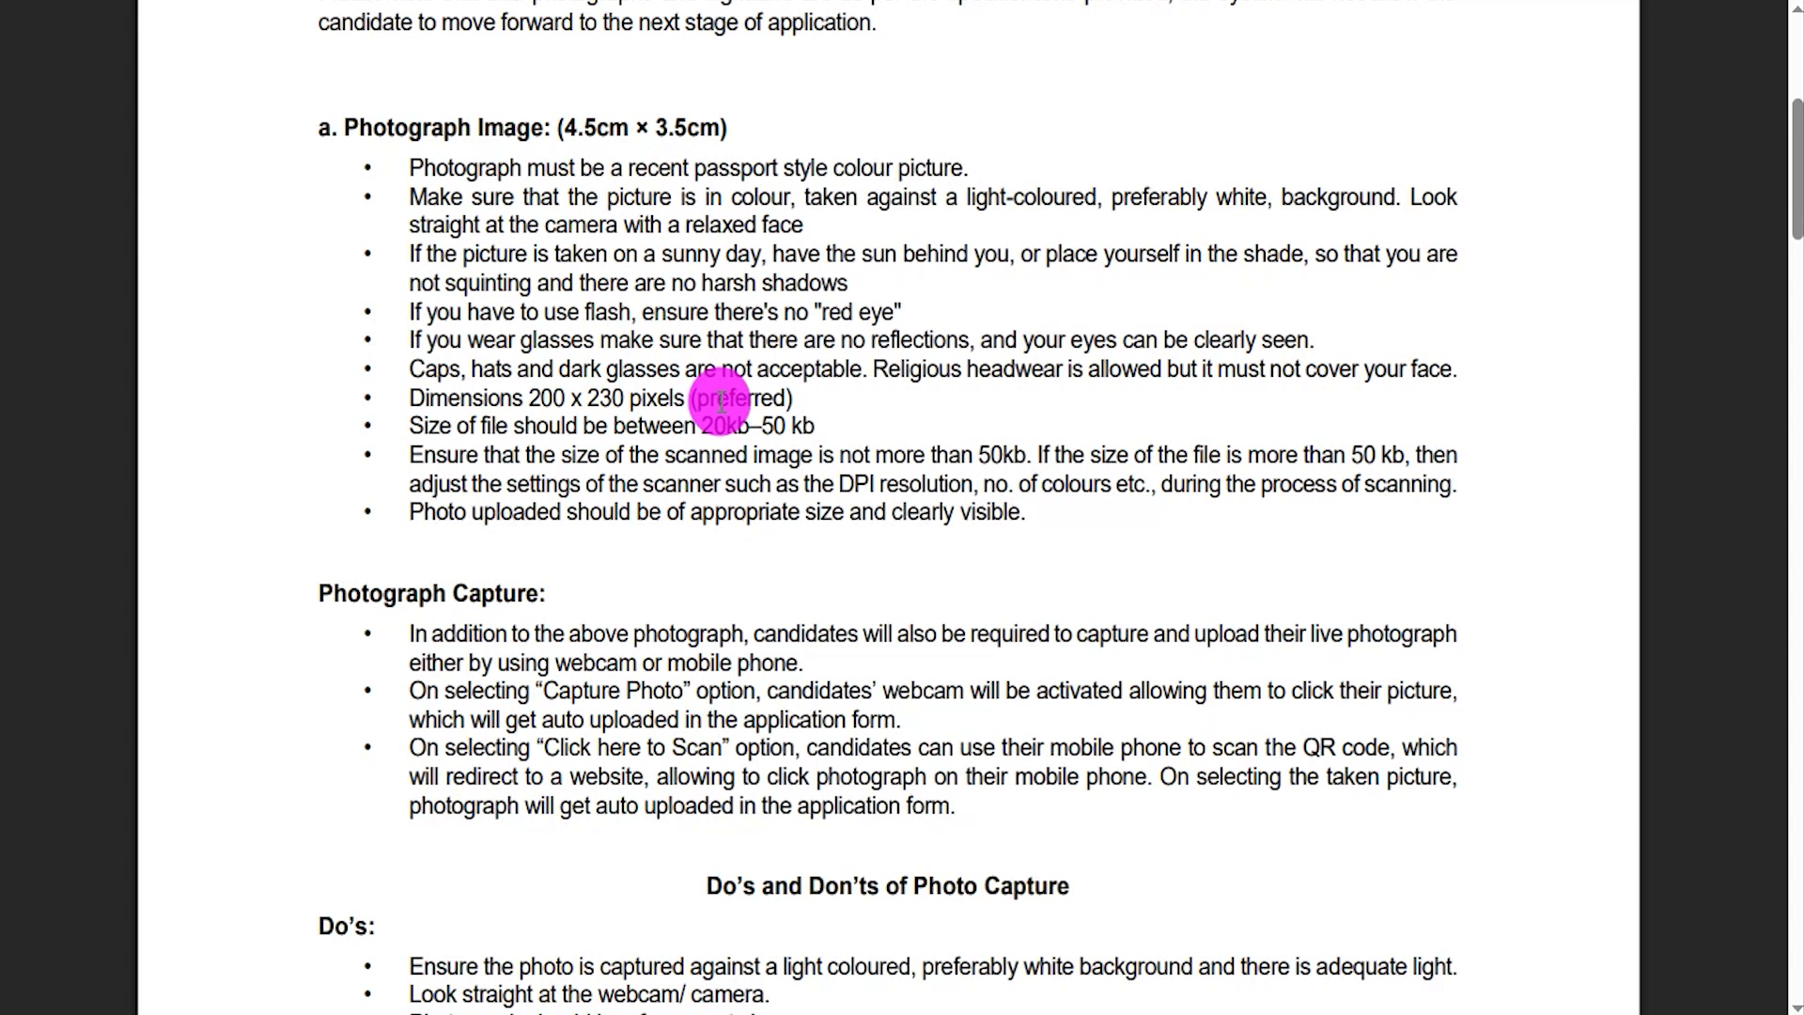
{"action": "left_click_drag", "start_coordinate": [589, 124], "coordinate": [706, 125]}
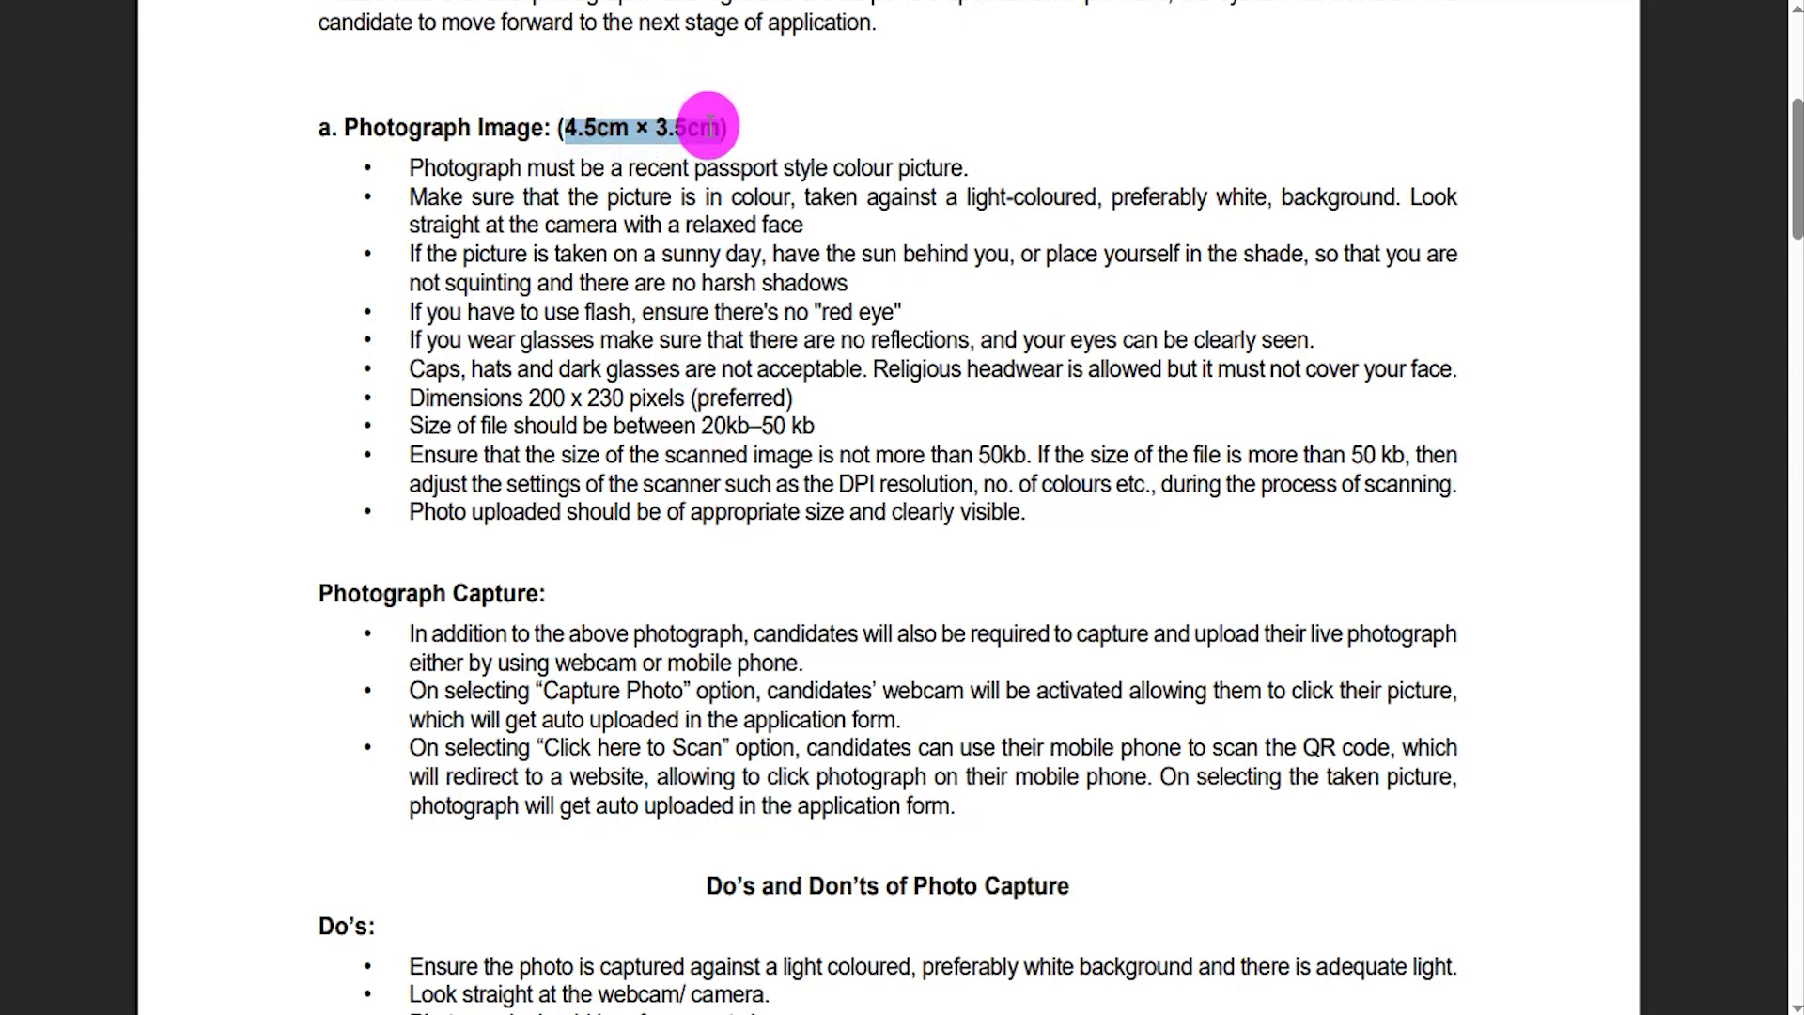
{"action": "left_click_drag", "start_coordinate": [702, 427], "coordinate": [814, 427]}
{"action": "scroll", "coordinate": [773, 438], "scroll_direction": "down", "scroll_amount": 9}
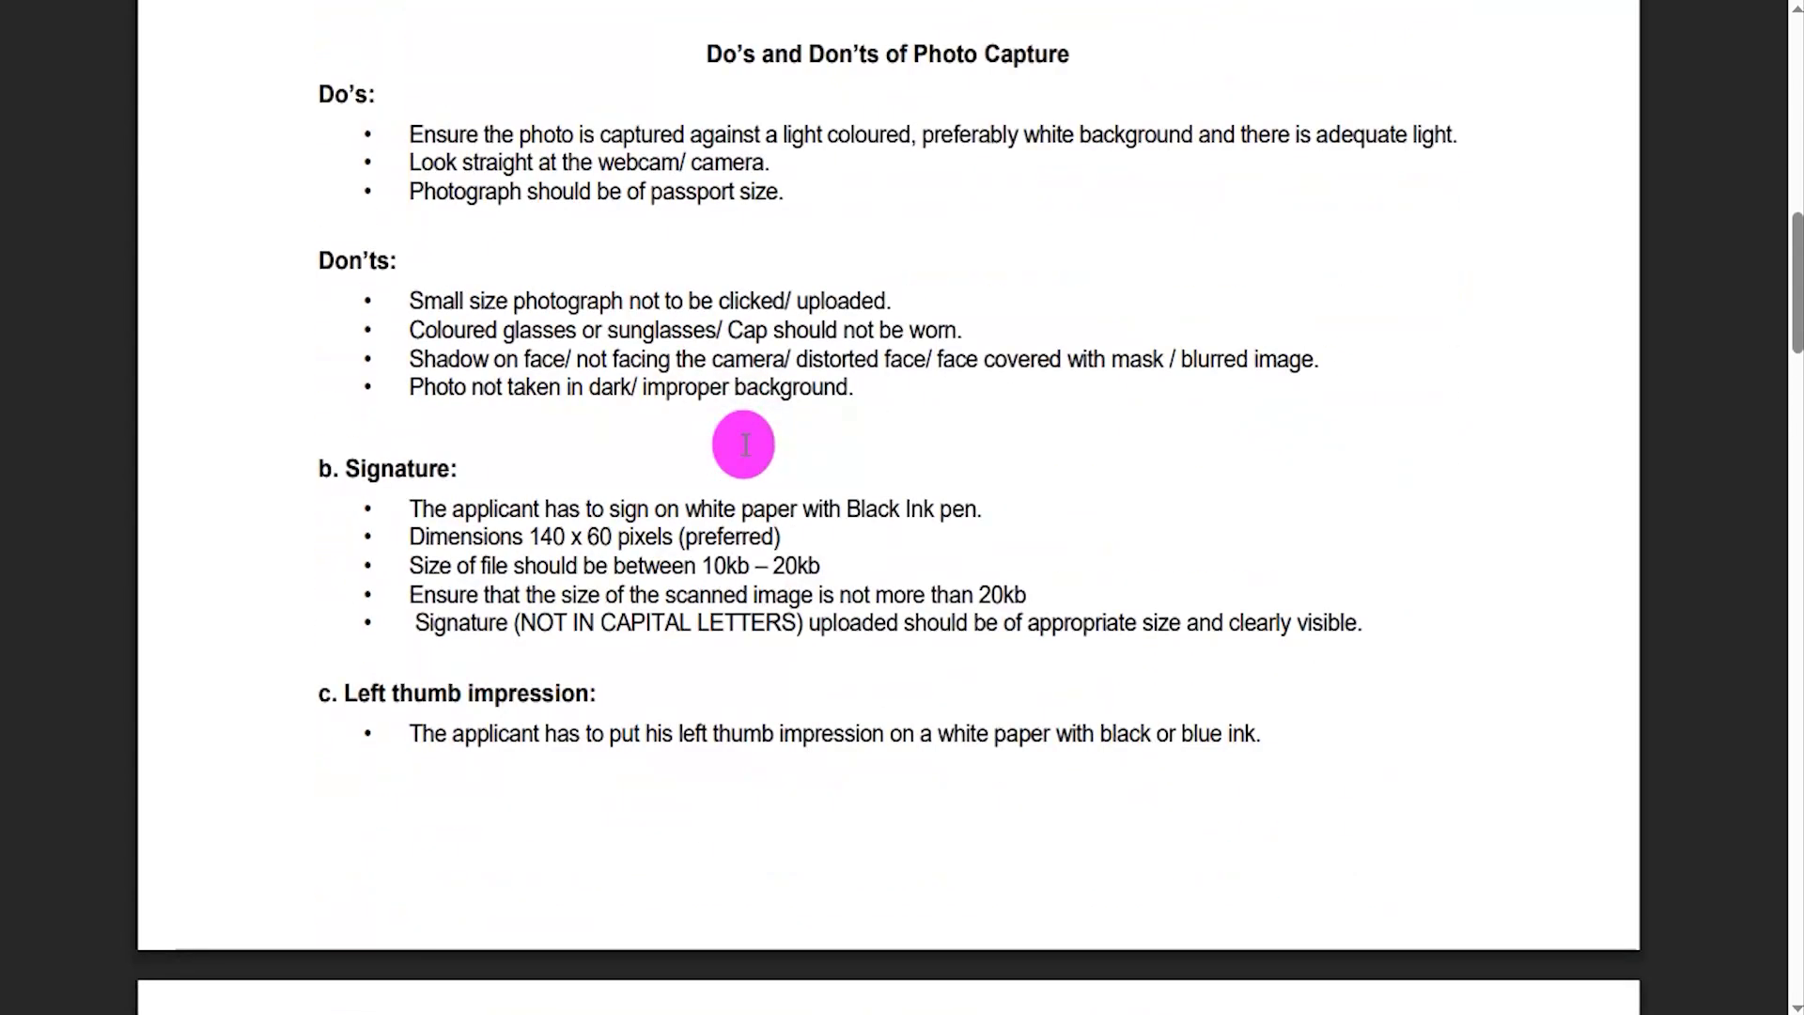
{"action": "left_click_drag", "start_coordinate": [702, 566], "coordinate": [818, 567]}
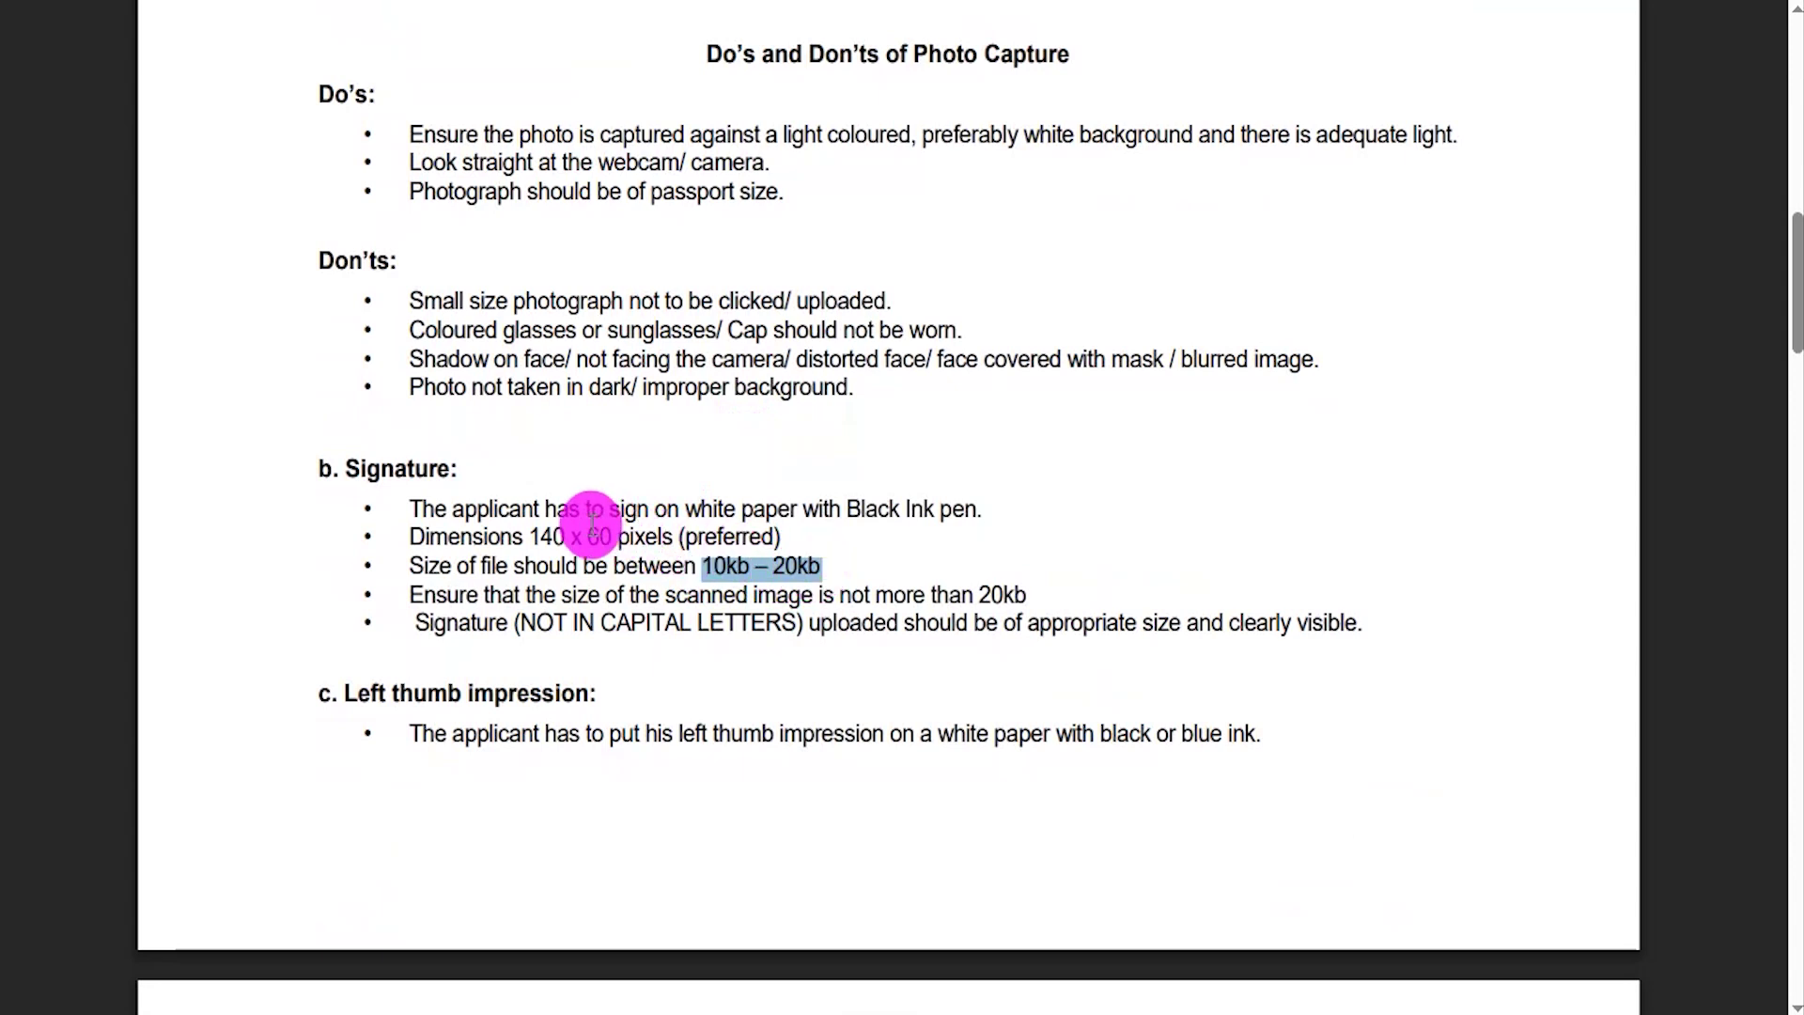
{"action": "left_click", "coordinate": [542, 532]}
{"action": "left_click_drag", "start_coordinate": [542, 533], "coordinate": [705, 536]}
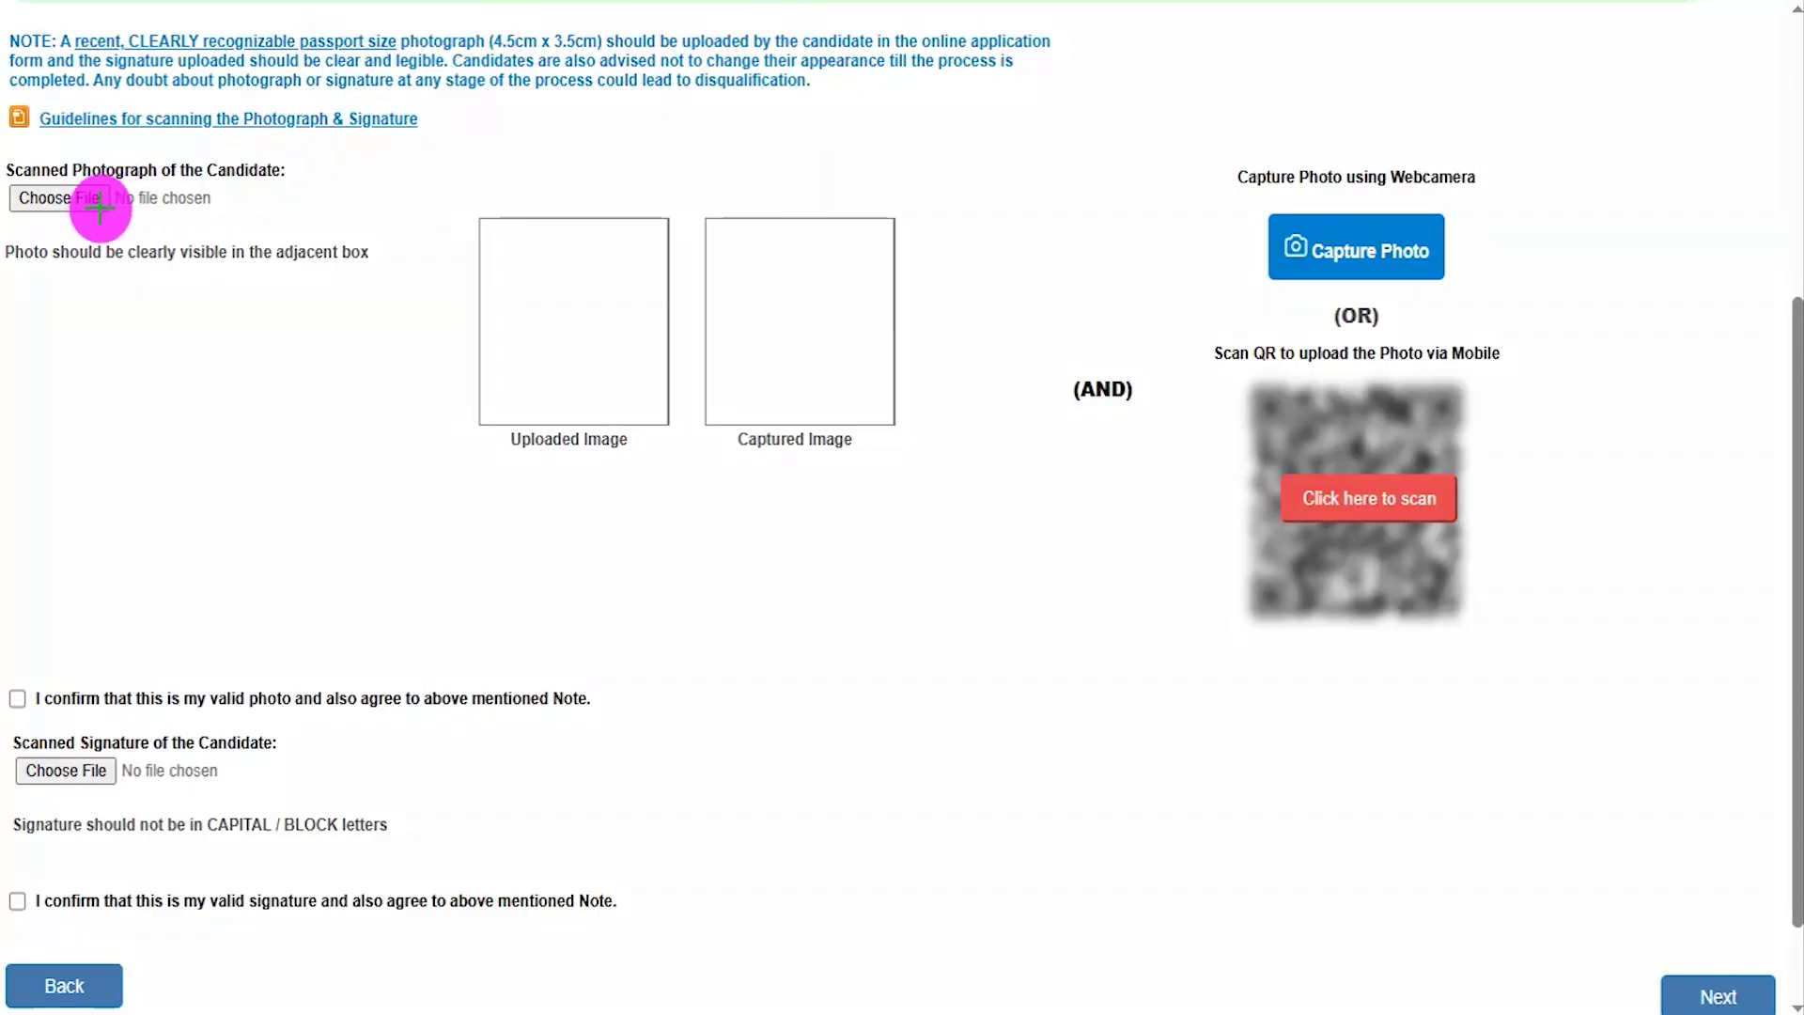
Review the options for uploading the photograph, capturing it by webcam or QR code, and uploading the signature.
{"action": "left_click_drag", "start_coordinate": [100, 208], "coordinate": [167, 167]}
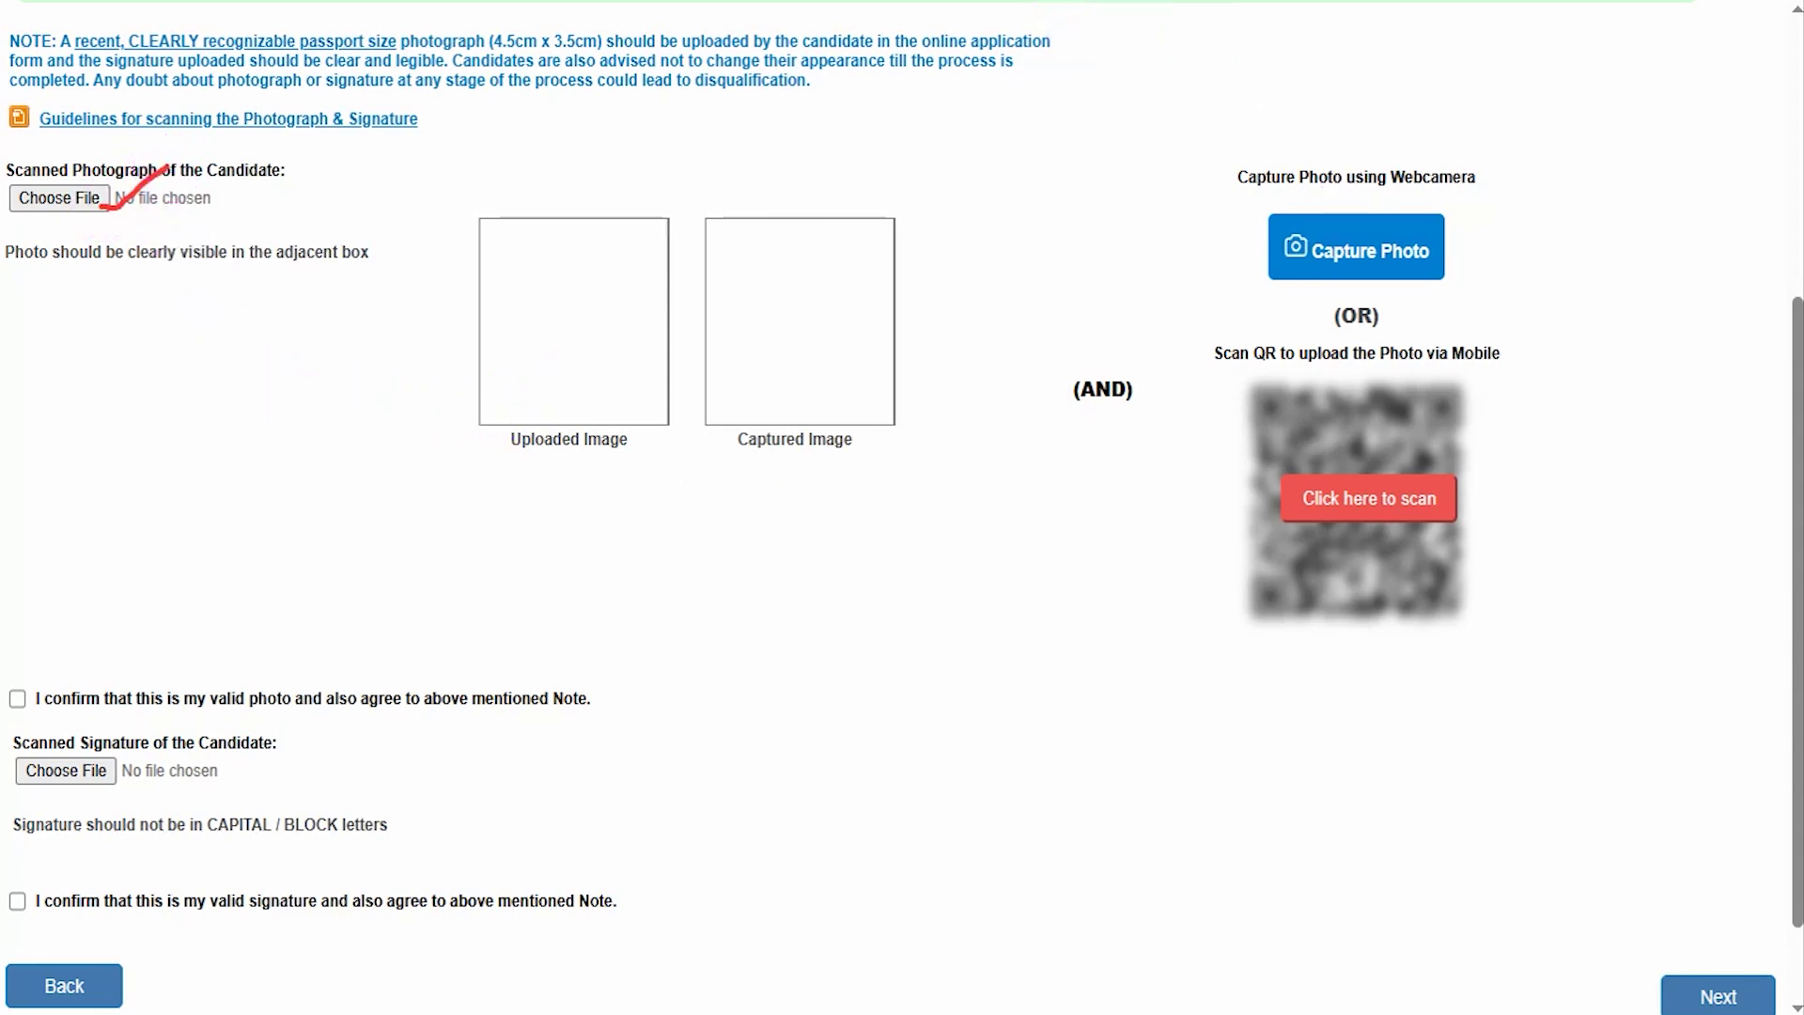
{"action": "left_click_drag", "start_coordinate": [1674, 129], "coordinate": [1446, 232]}
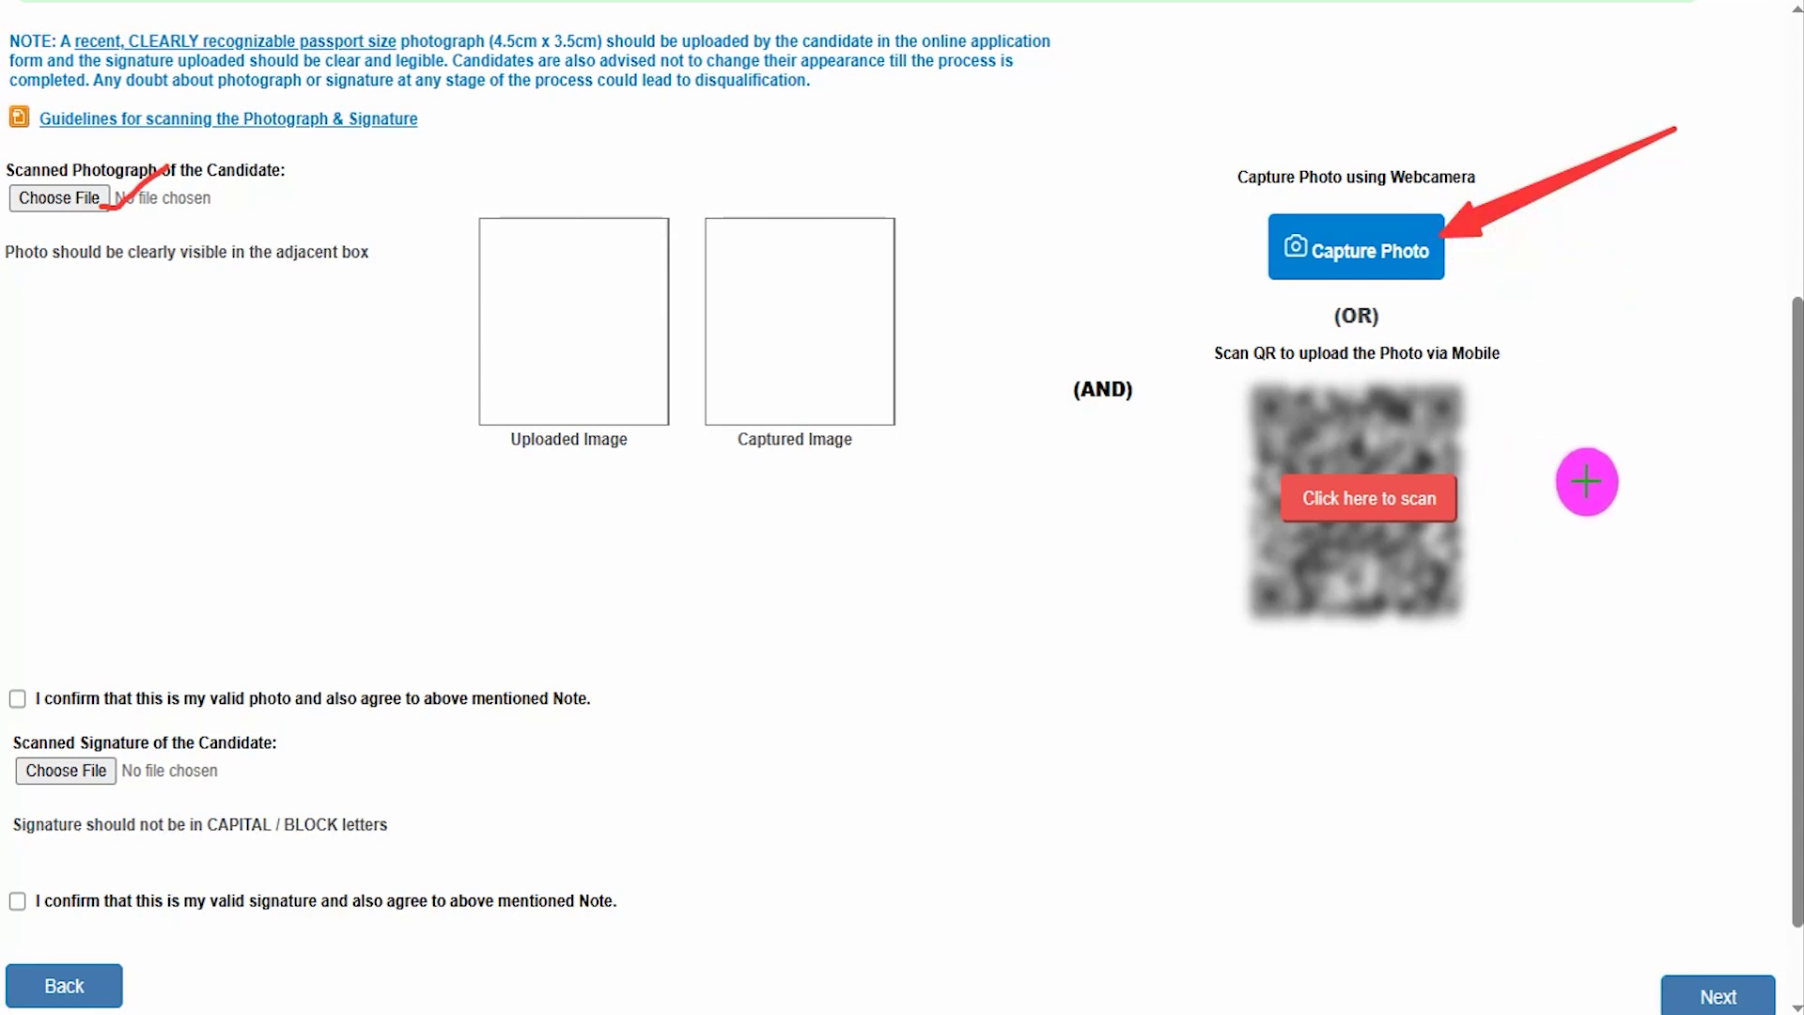
{"action": "left_click_drag", "start_coordinate": [1688, 431], "coordinate": [1441, 494]}
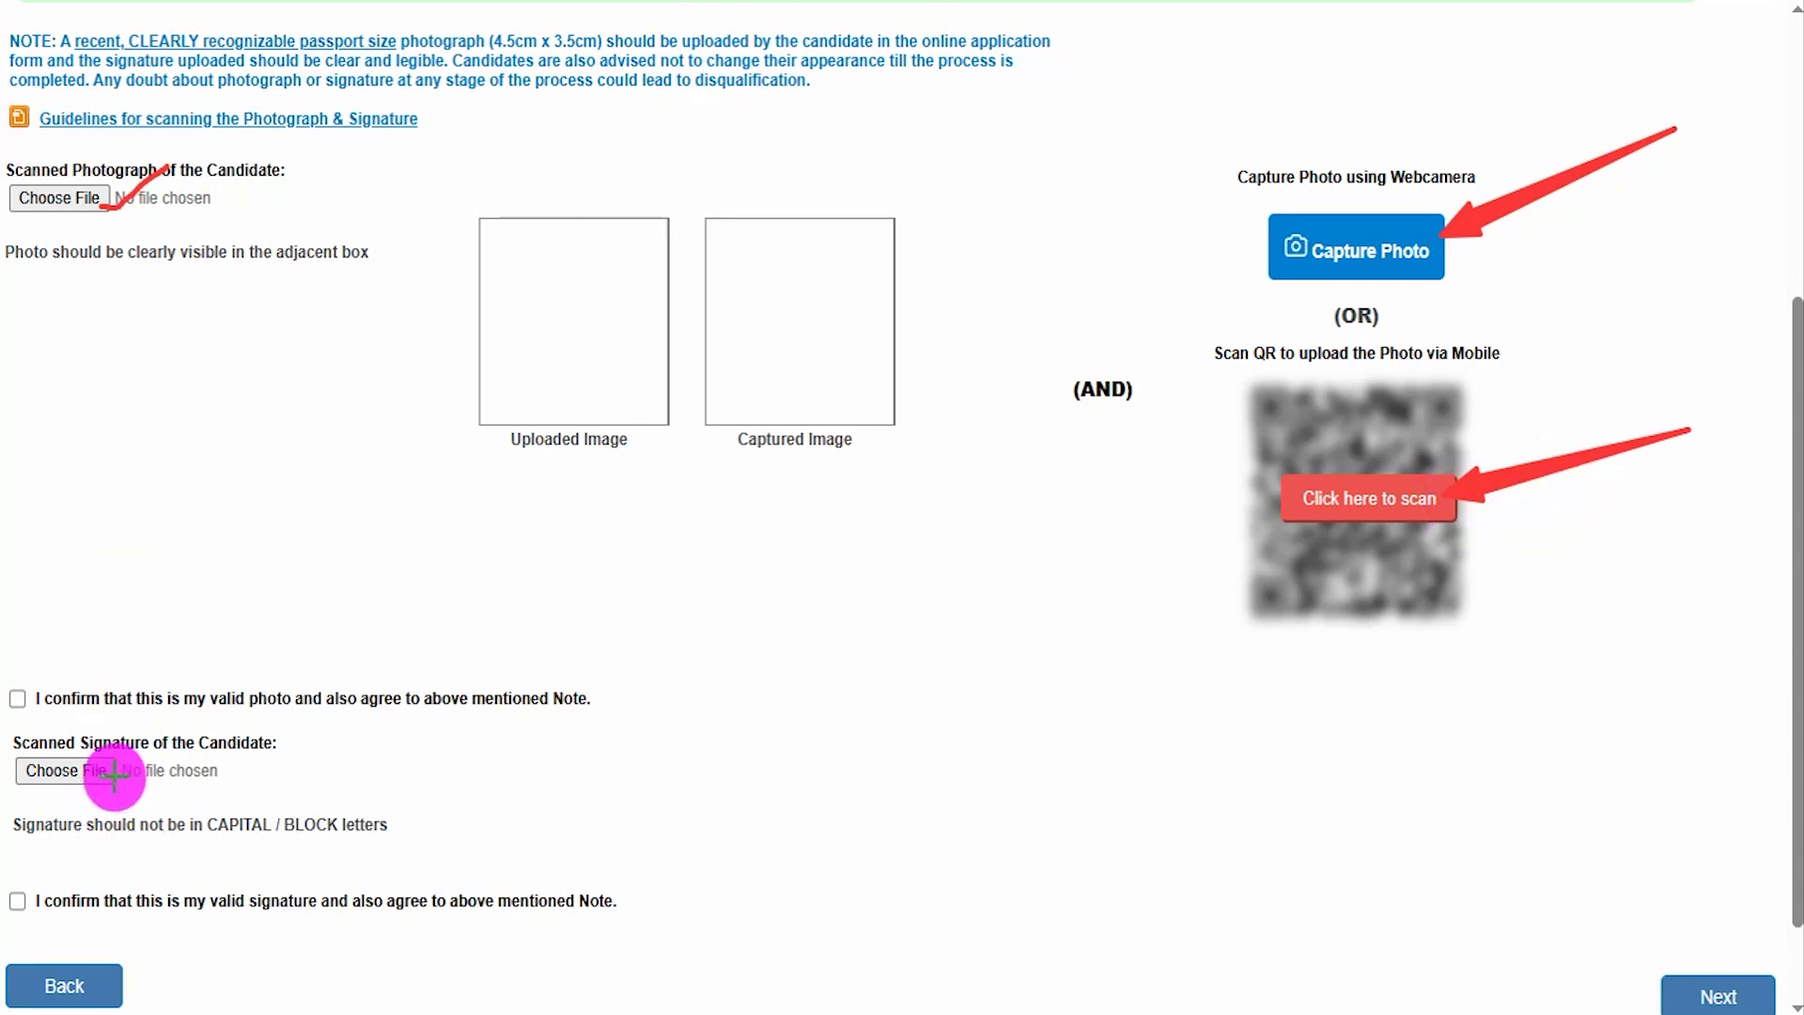
{"action": "left_click_drag", "start_coordinate": [111, 781], "coordinate": [188, 745]}
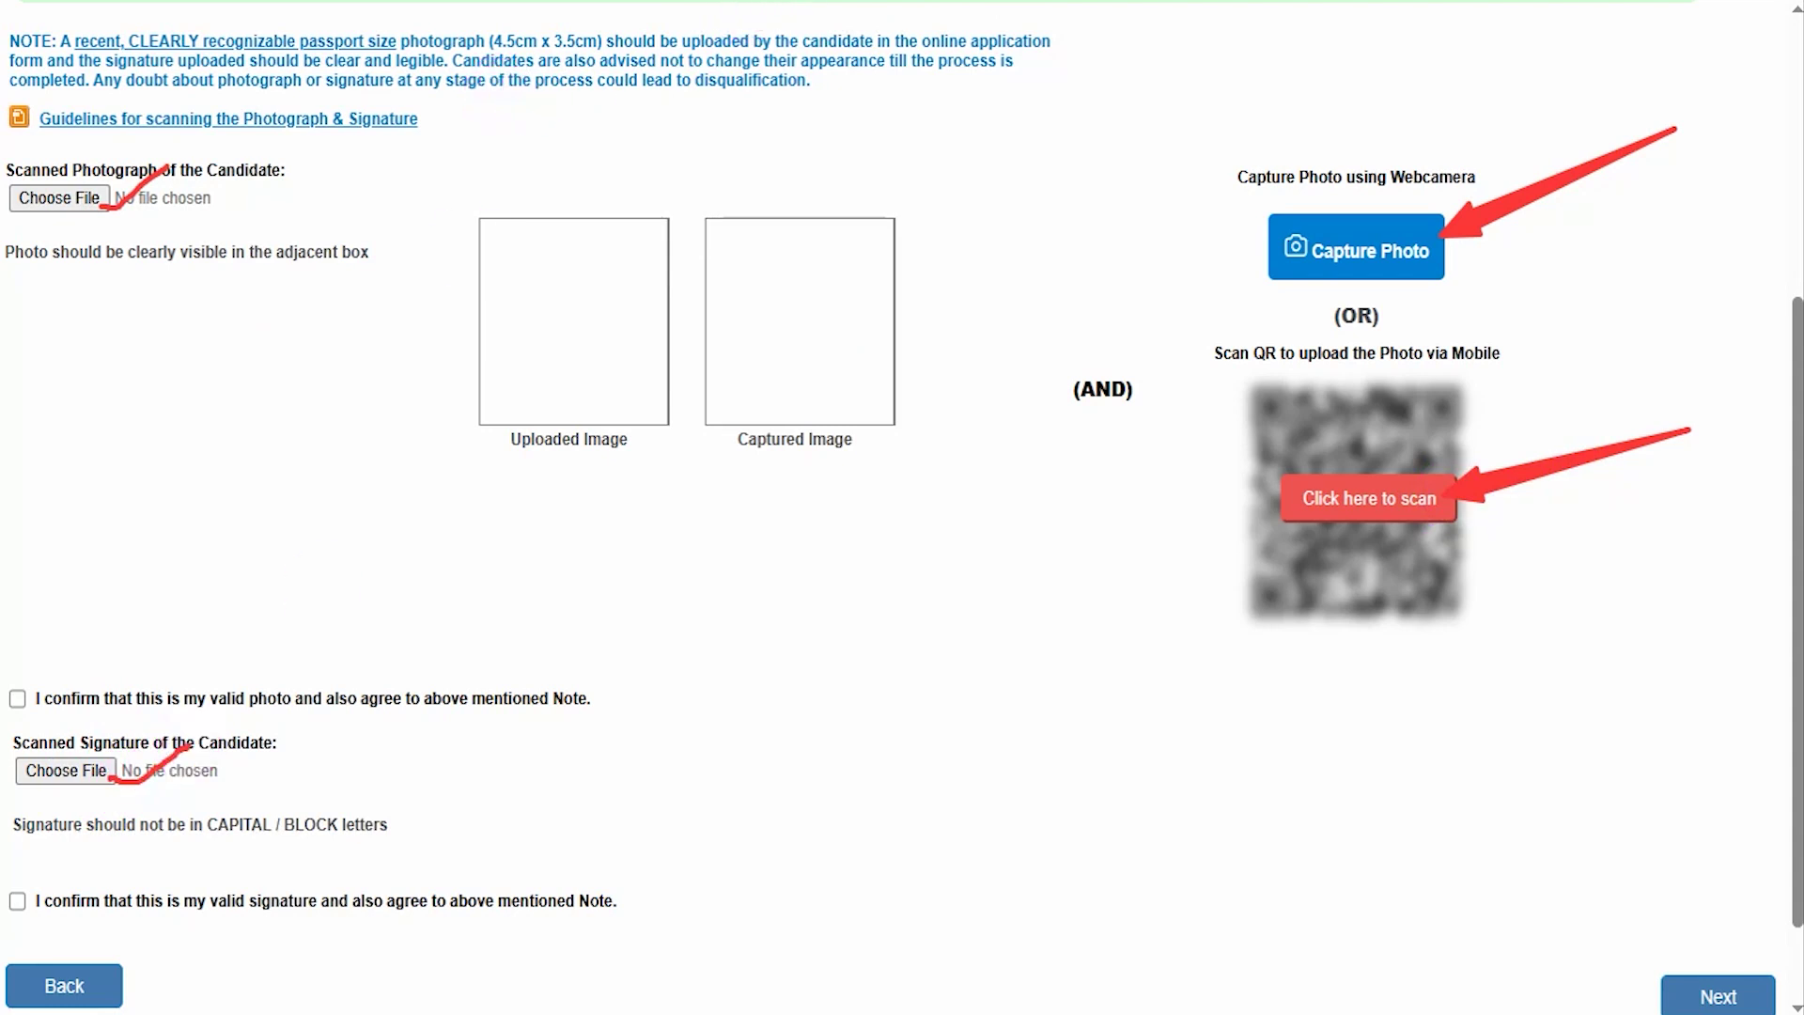
Accept the valid photo and valid signature declarations and continue to the Details stage.
{"action": "left_click", "coordinate": [17, 698]}
{"action": "left_click", "coordinate": [17, 902]}
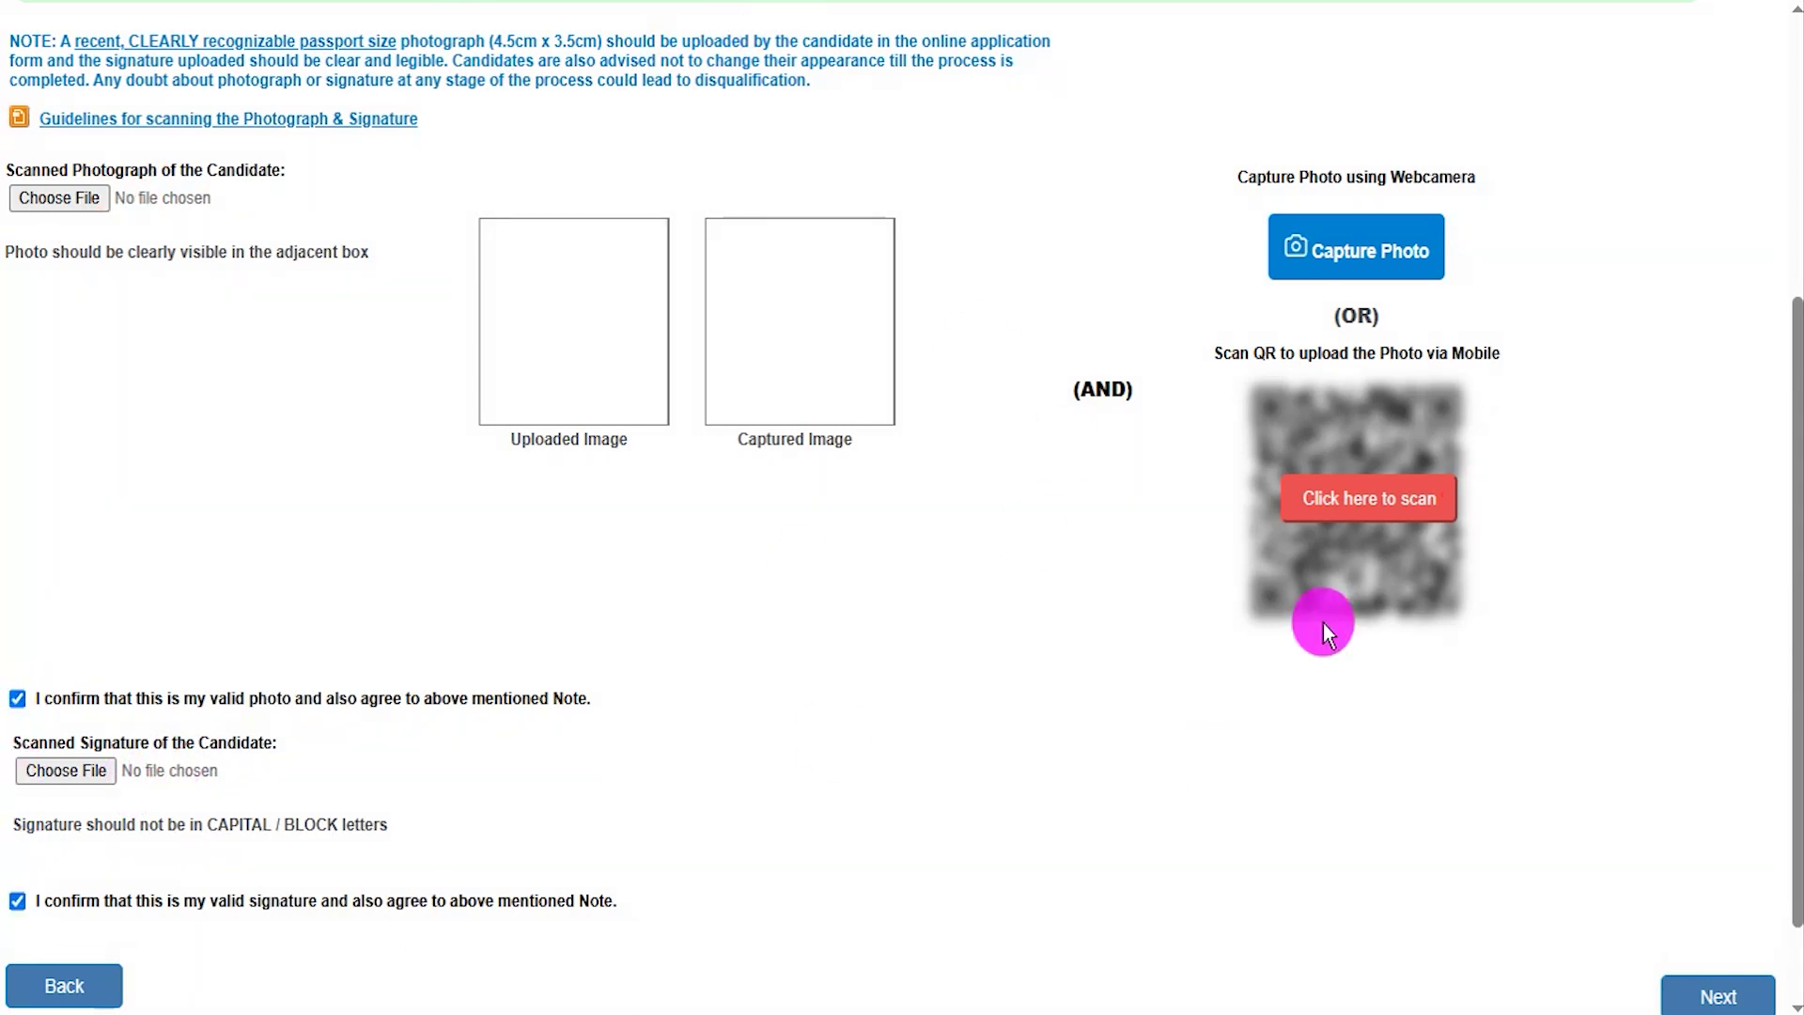
{"action": "key", "text": "ctrl+z"}
{"action": "left_click_drag", "start_coordinate": [1358, 967], "coordinate": [1644, 991]}
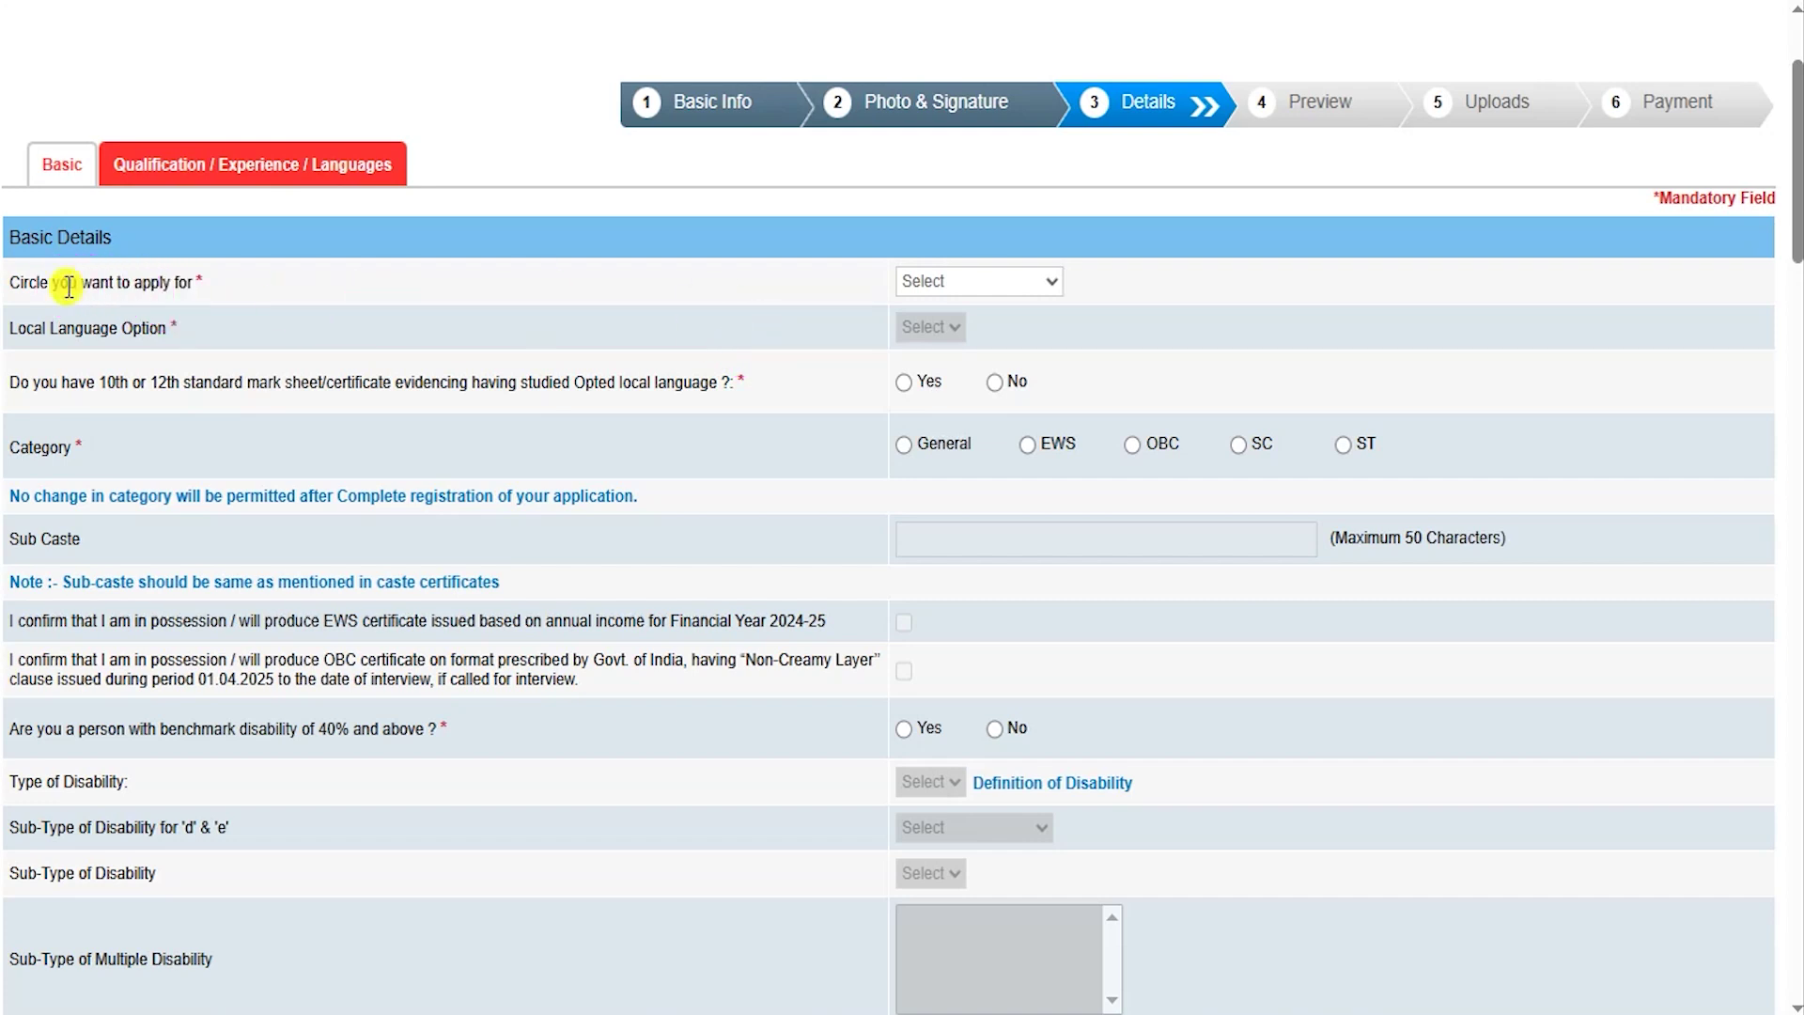
Set the circle to apply for to Maharashtra and the local language option to Marathi.
{"action": "left_click", "coordinate": [1009, 284]}
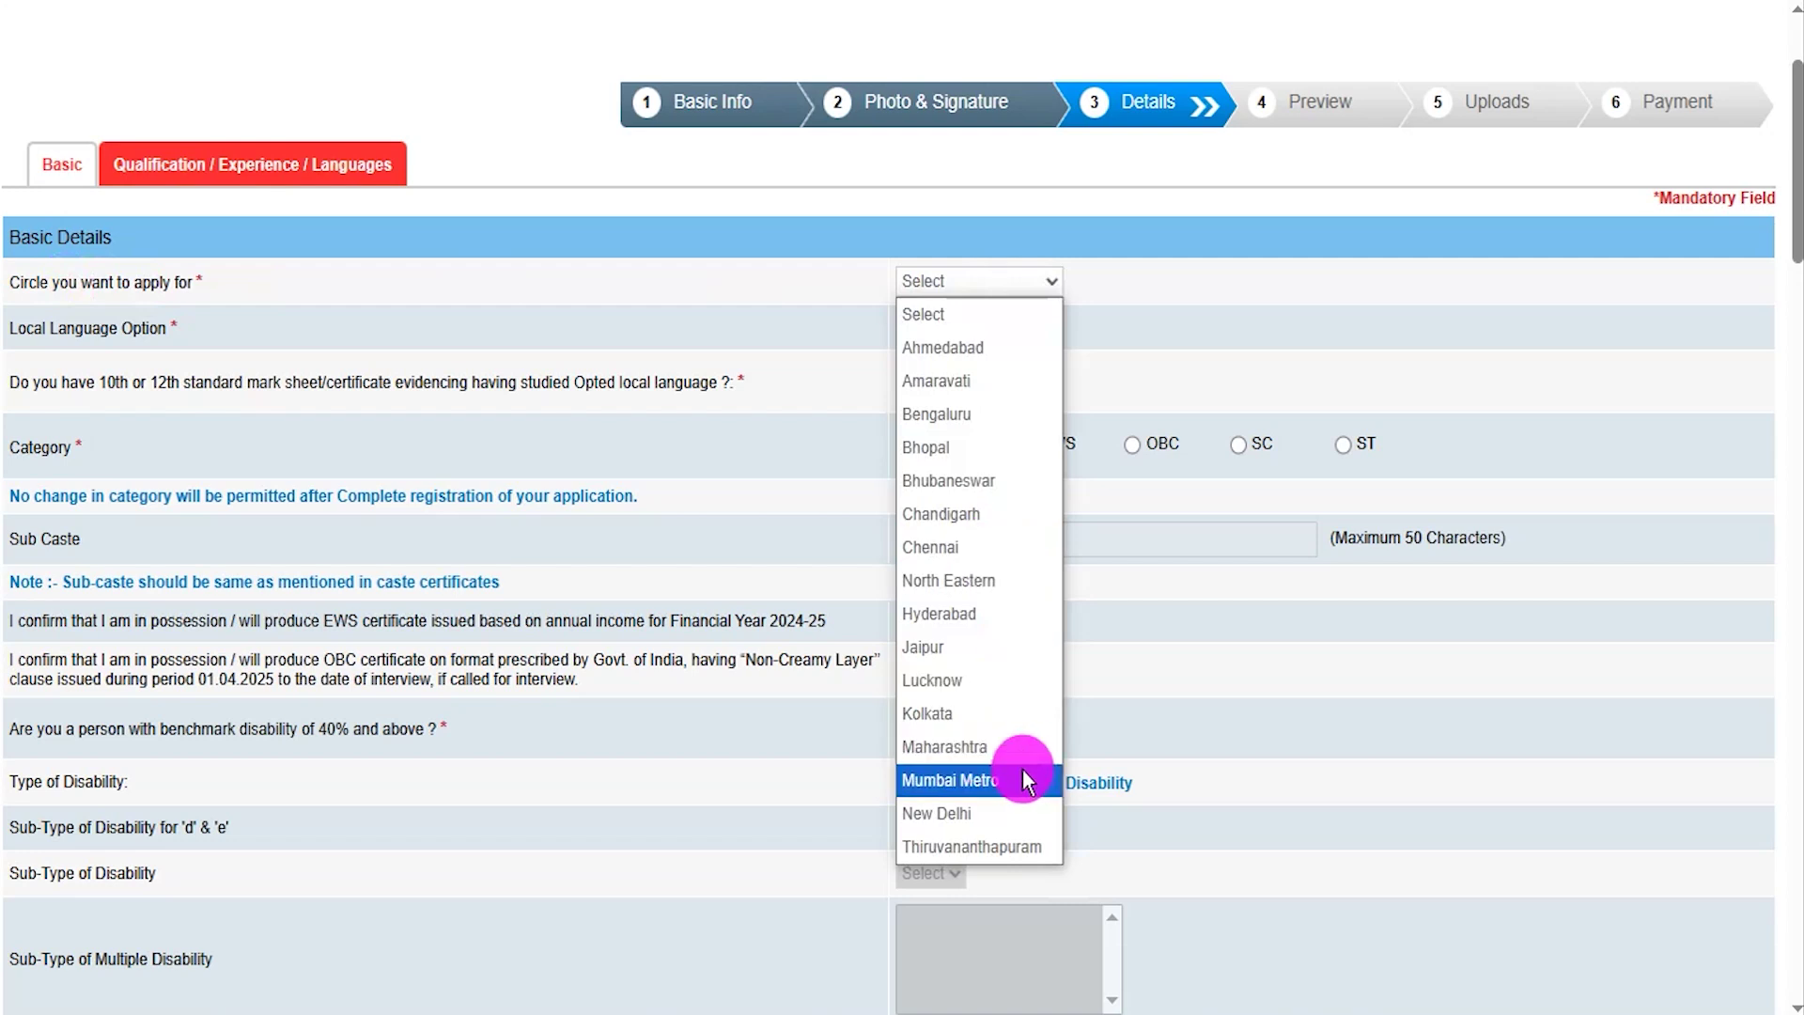
{"action": "left_click", "coordinate": [1001, 752]}
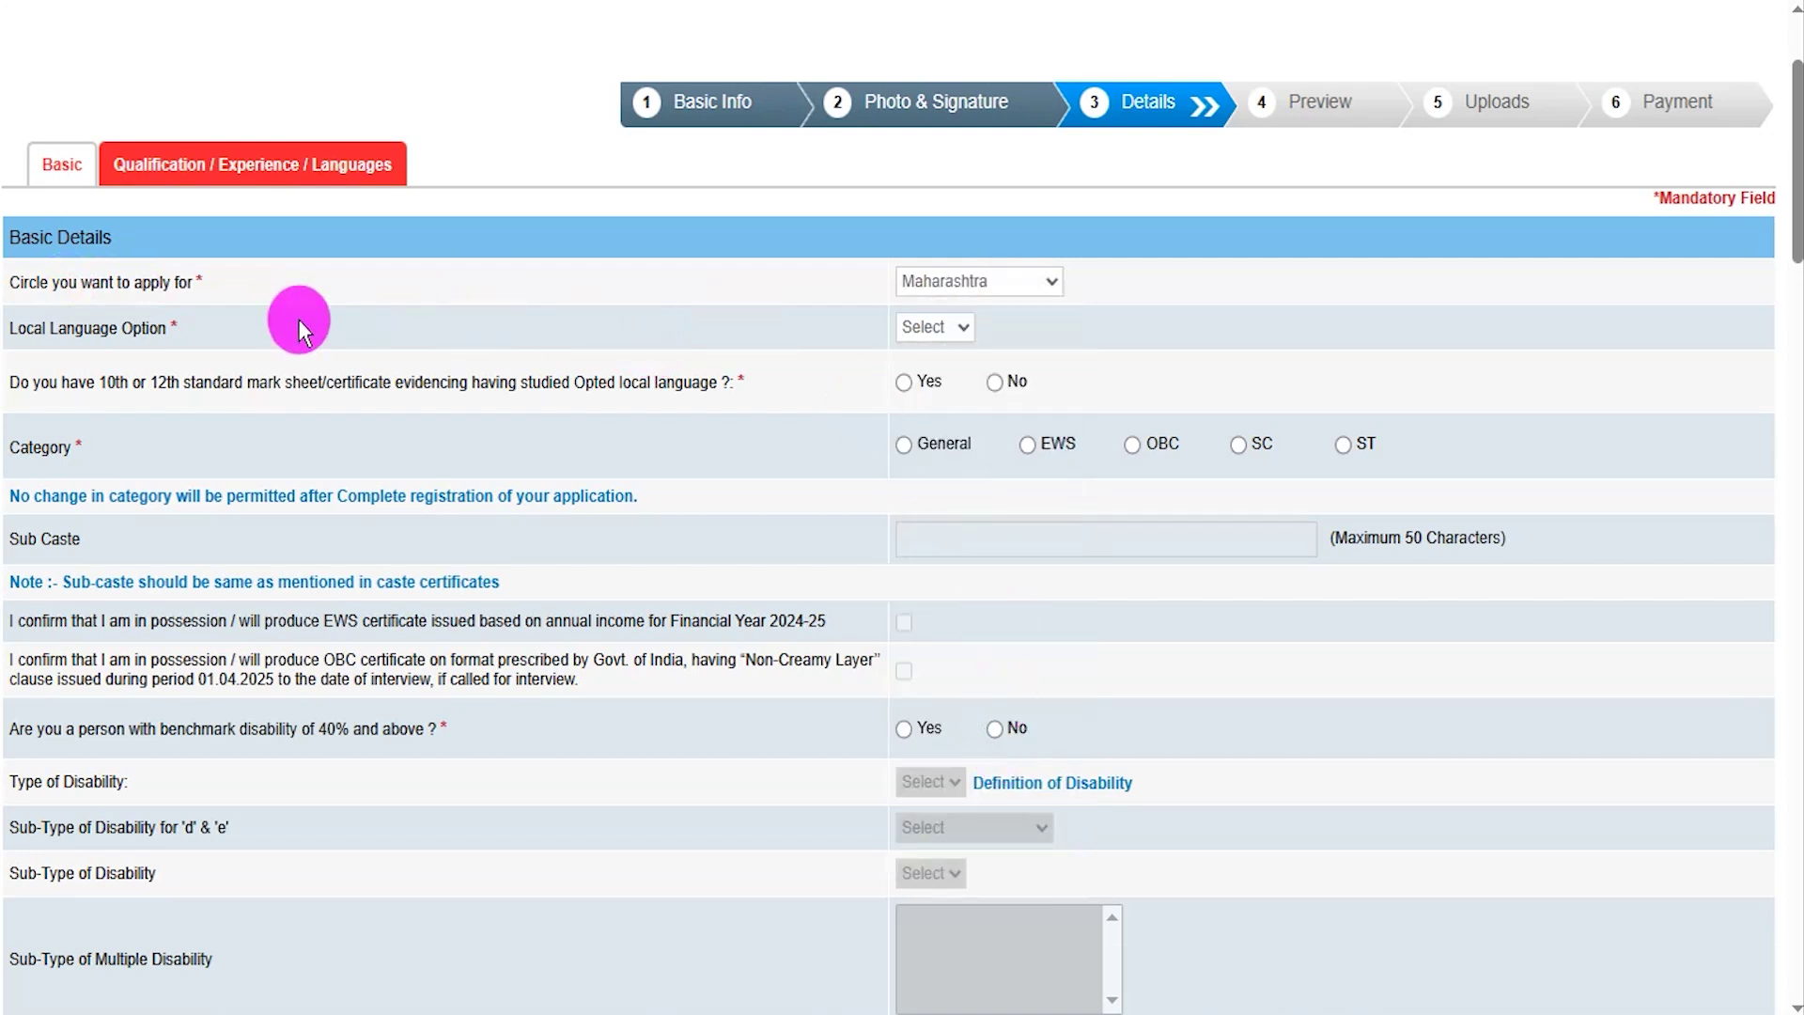
{"action": "left_click", "coordinate": [924, 326]}
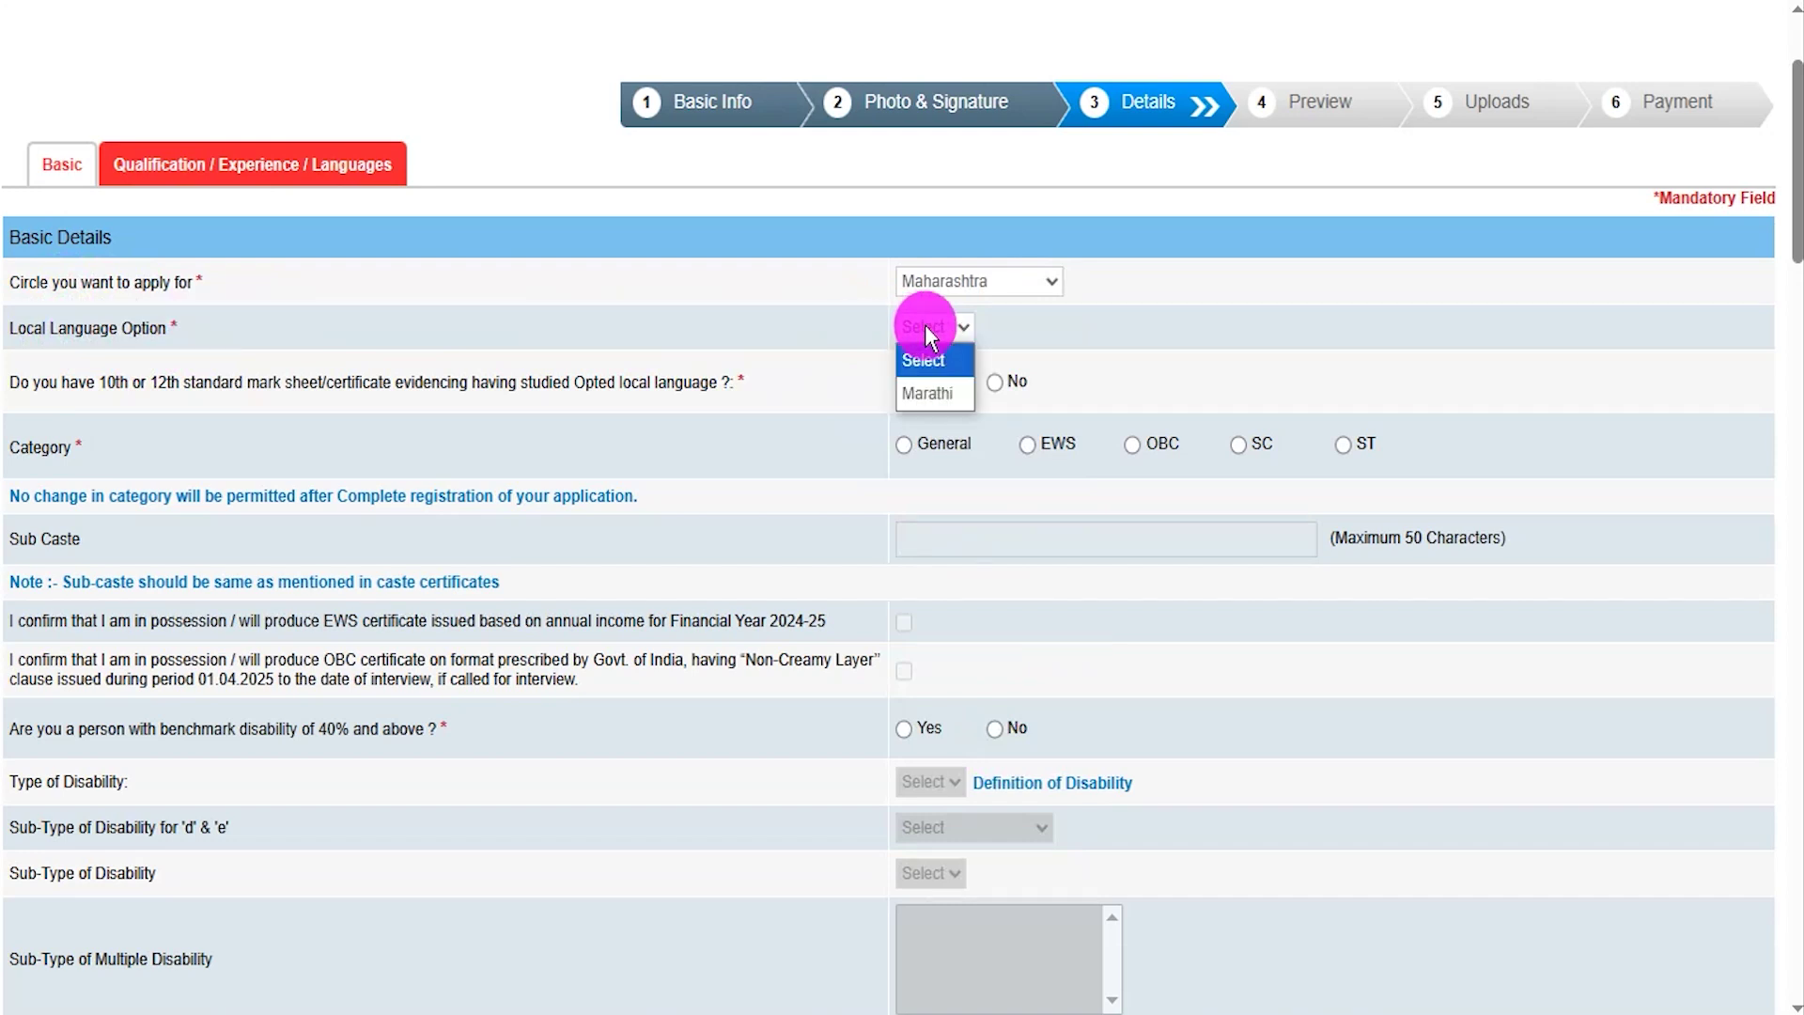
{"action": "left_click", "coordinate": [921, 393]}
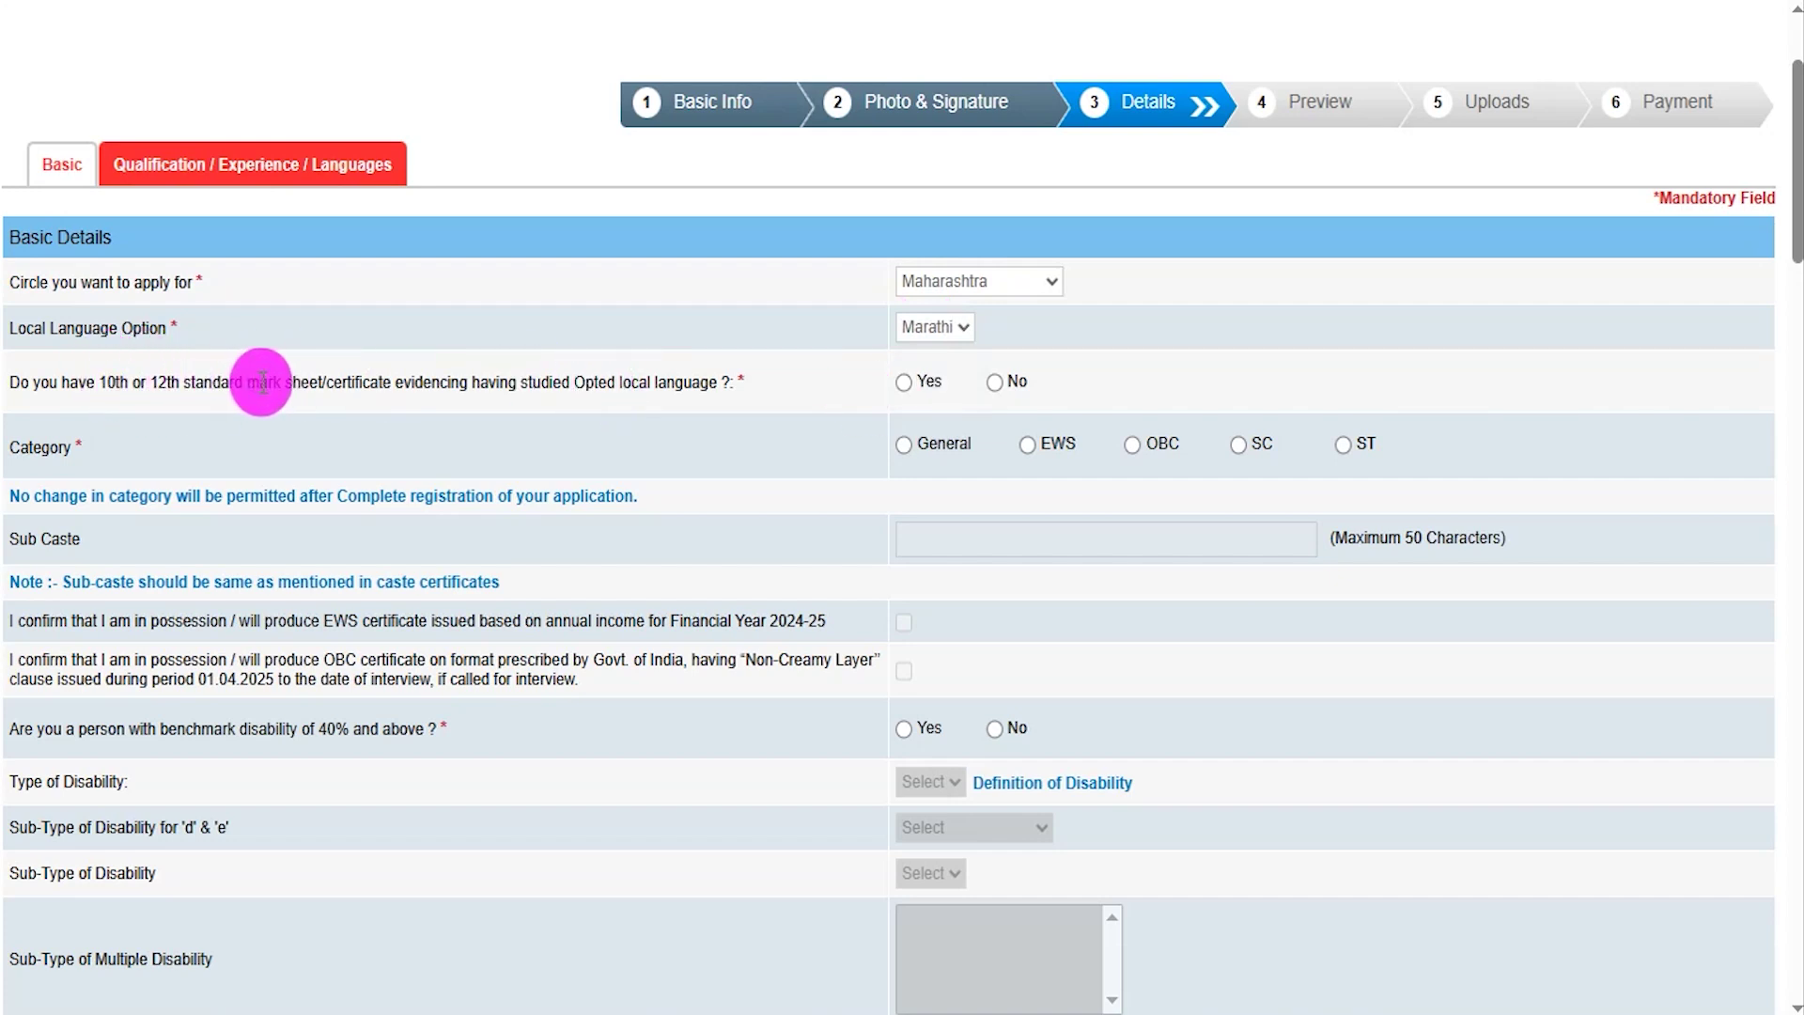
Answer Yes to holding a 10th or 12th mark sheet for the local language and set the category to SC.
{"action": "left_click", "coordinate": [919, 334]}
{"action": "left_click", "coordinate": [929, 340]}
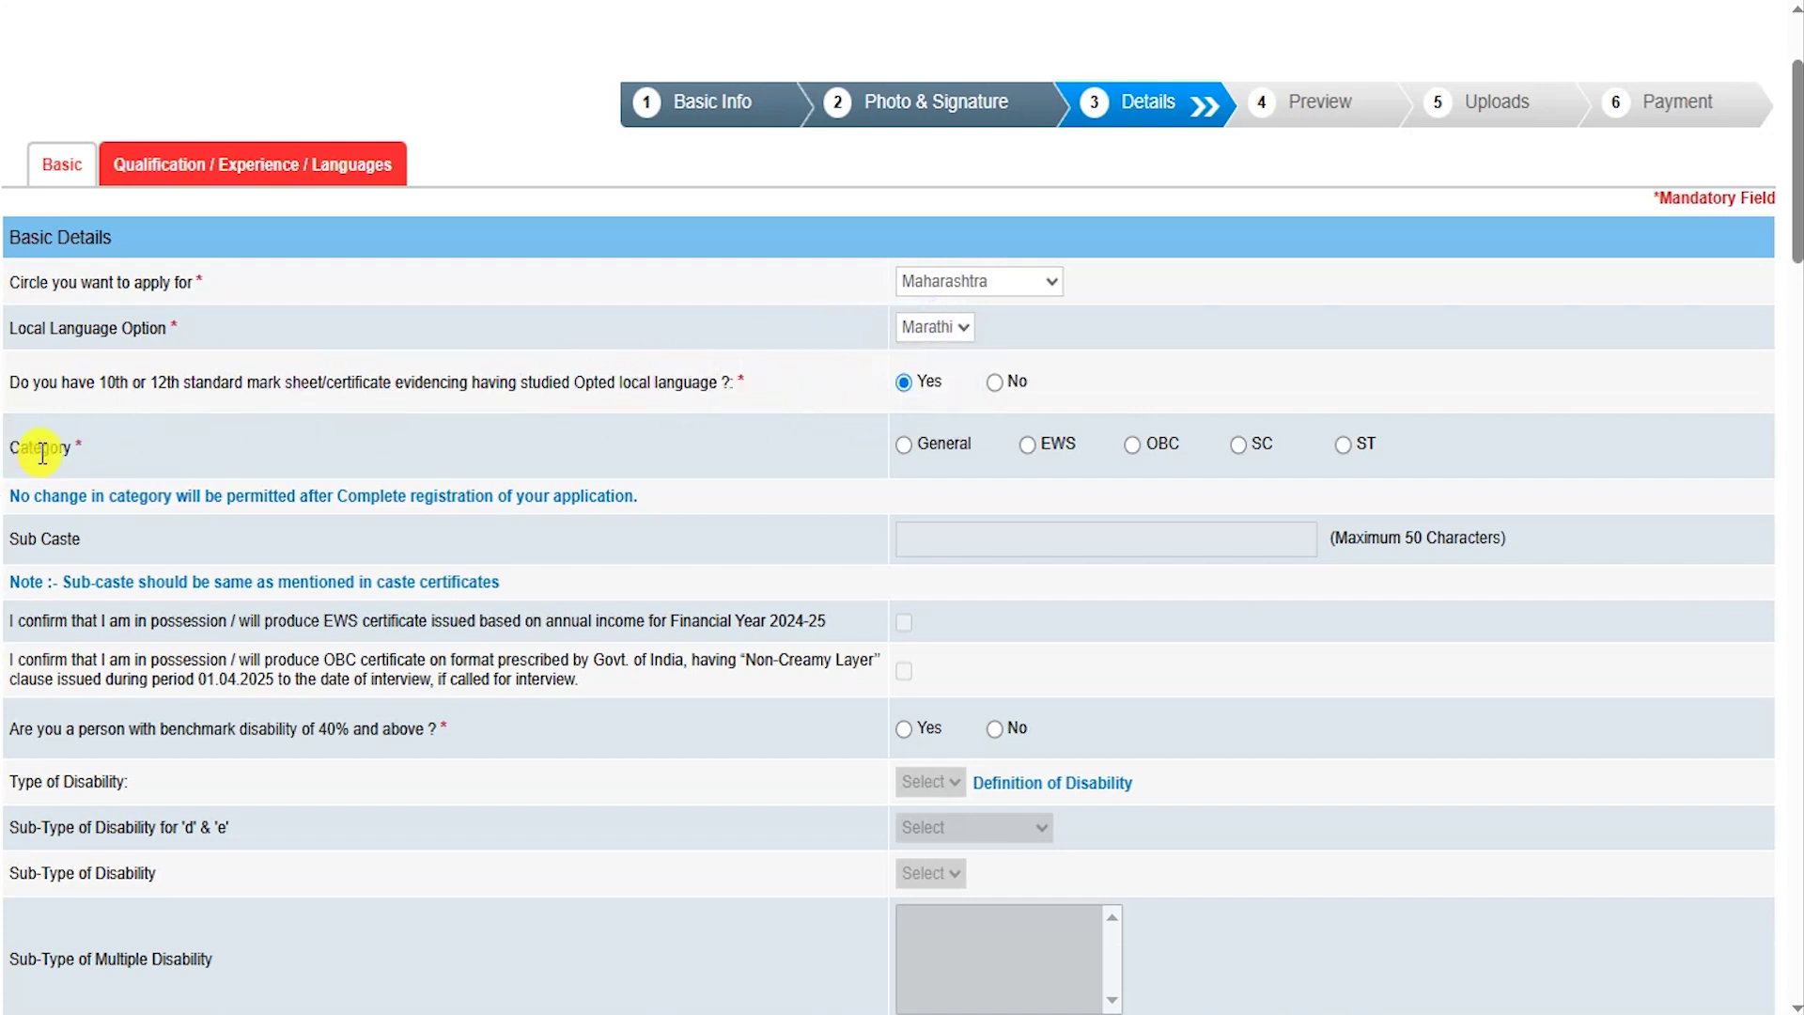
{"action": "left_click", "coordinate": [1239, 449]}
{"action": "left_click", "coordinate": [1116, 328]}
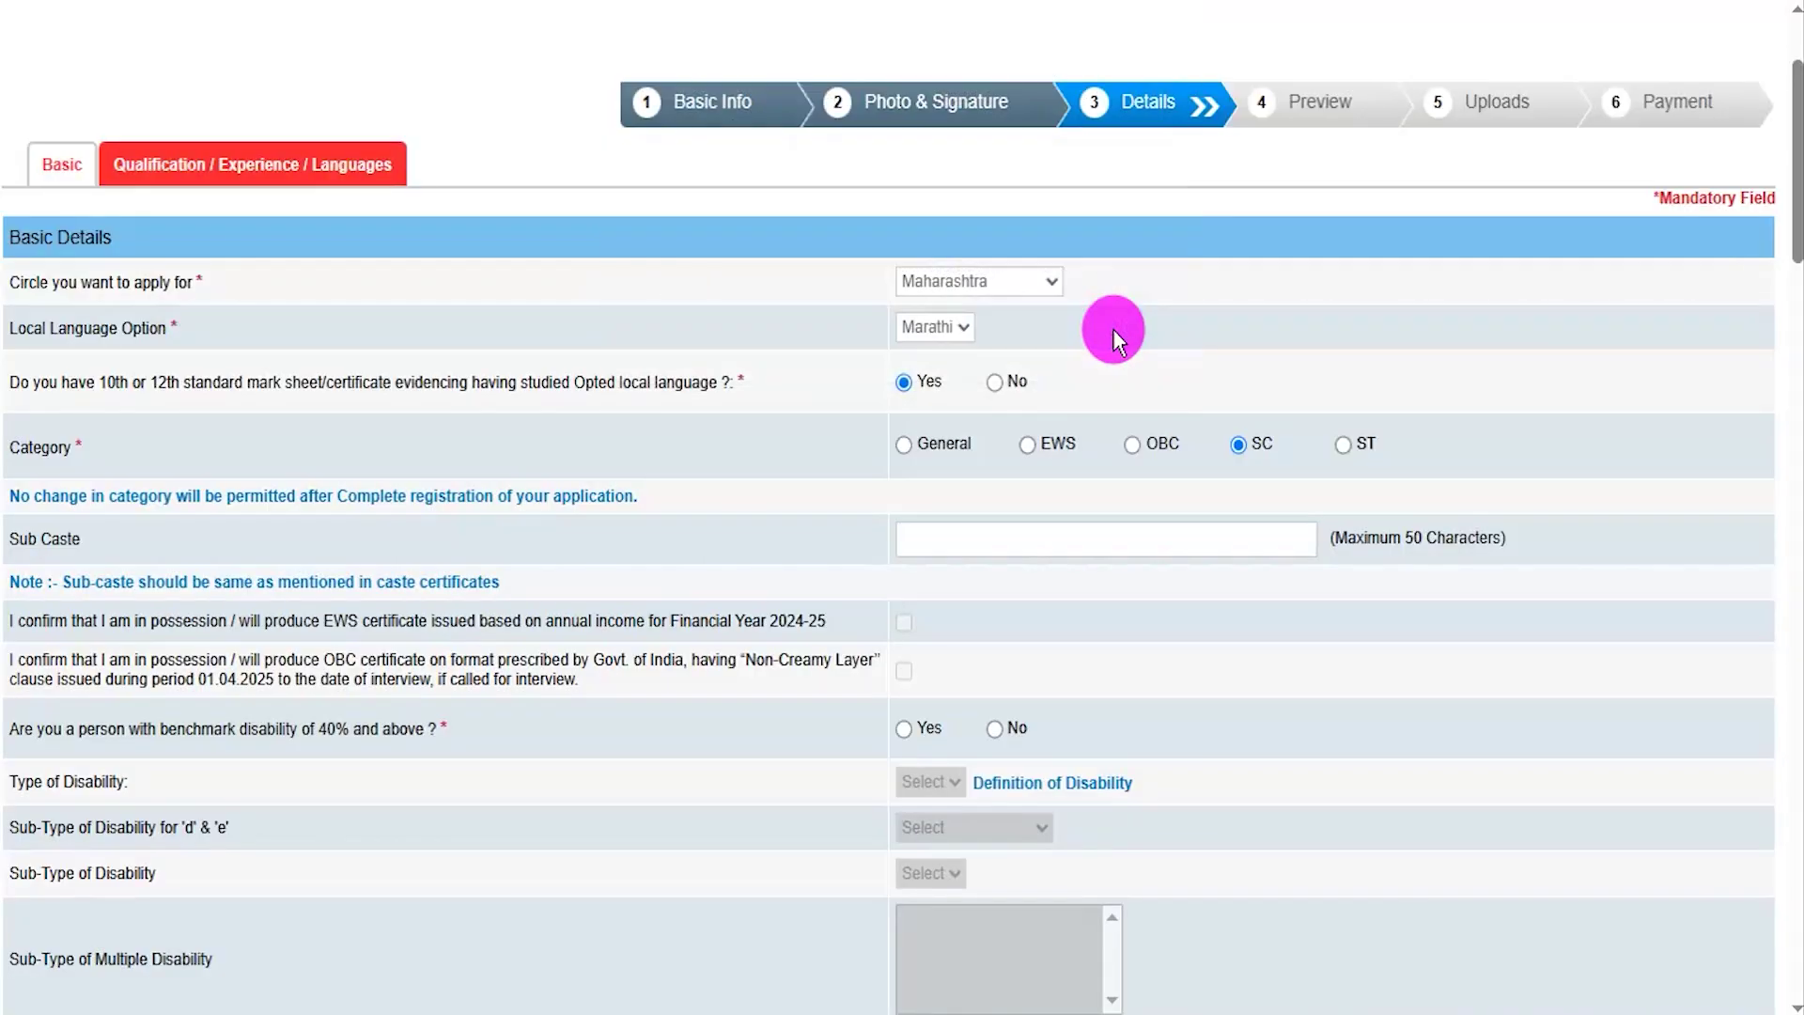
Enter Kumhar as the sub caste in the basic details.
{"action": "left_click", "coordinate": [1101, 530]}
{"action": "left_click", "coordinate": [1101, 529]}
{"action": "type", "text": "Kumhar"}
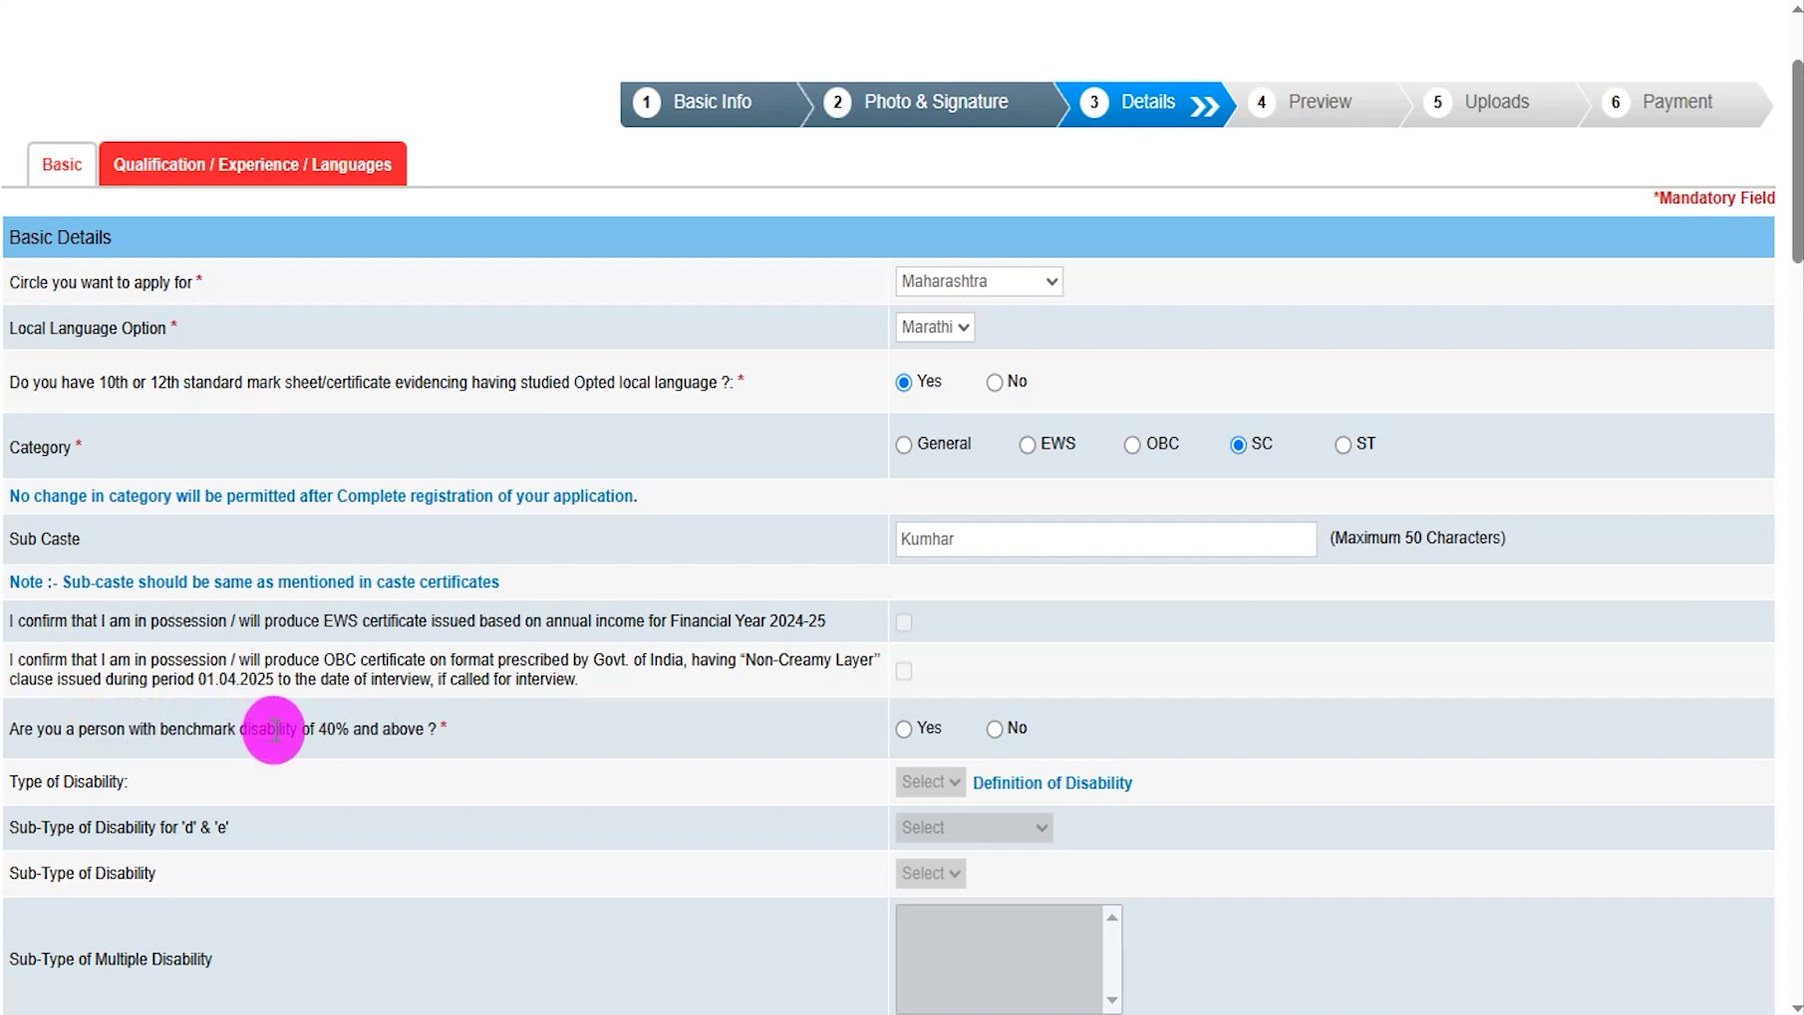
{"action": "left_click", "coordinate": [909, 729]}
{"action": "left_click", "coordinate": [928, 784]}
{"action": "left_click", "coordinate": [918, 846]}
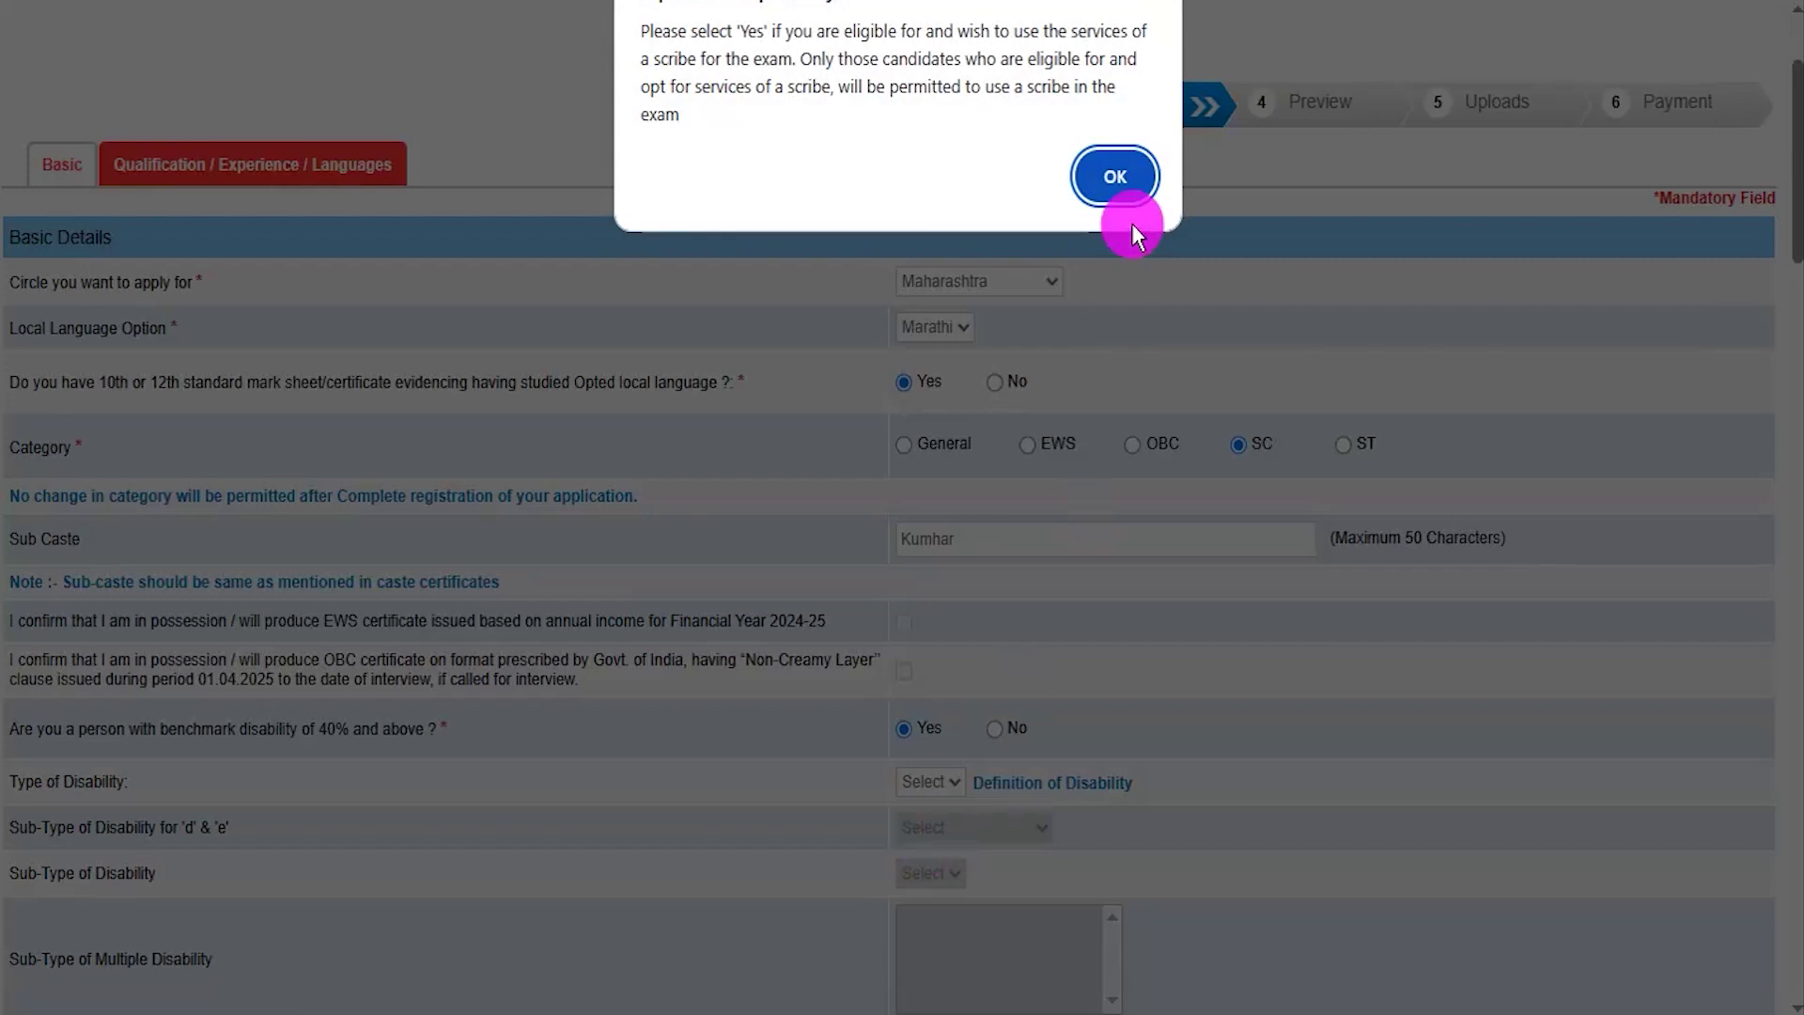
{"action": "left_click", "coordinate": [1118, 177]}
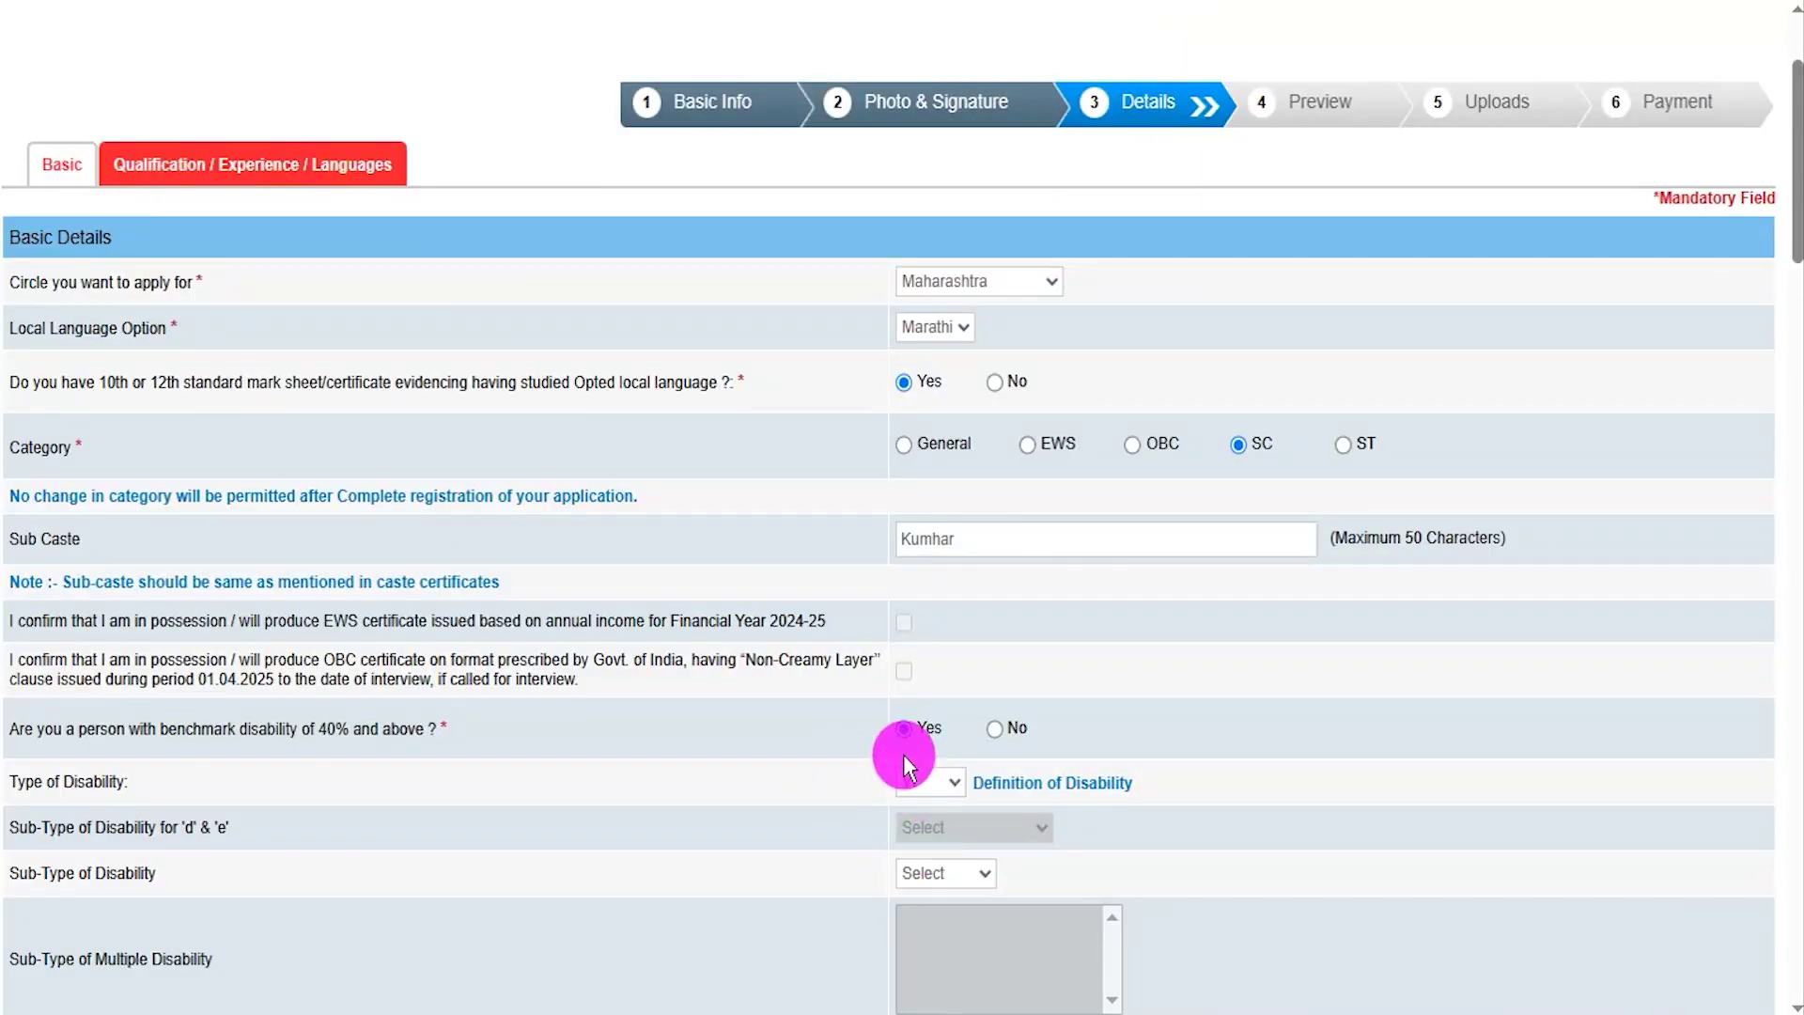
Answer No to having a benchmark disability of 40% and above and No to a specified disability below 40% with difficulty writing.
{"action": "left_click", "coordinate": [994, 729]}
{"action": "scroll", "coordinate": [1040, 699], "scroll_direction": "down", "scroll_amount": 5}
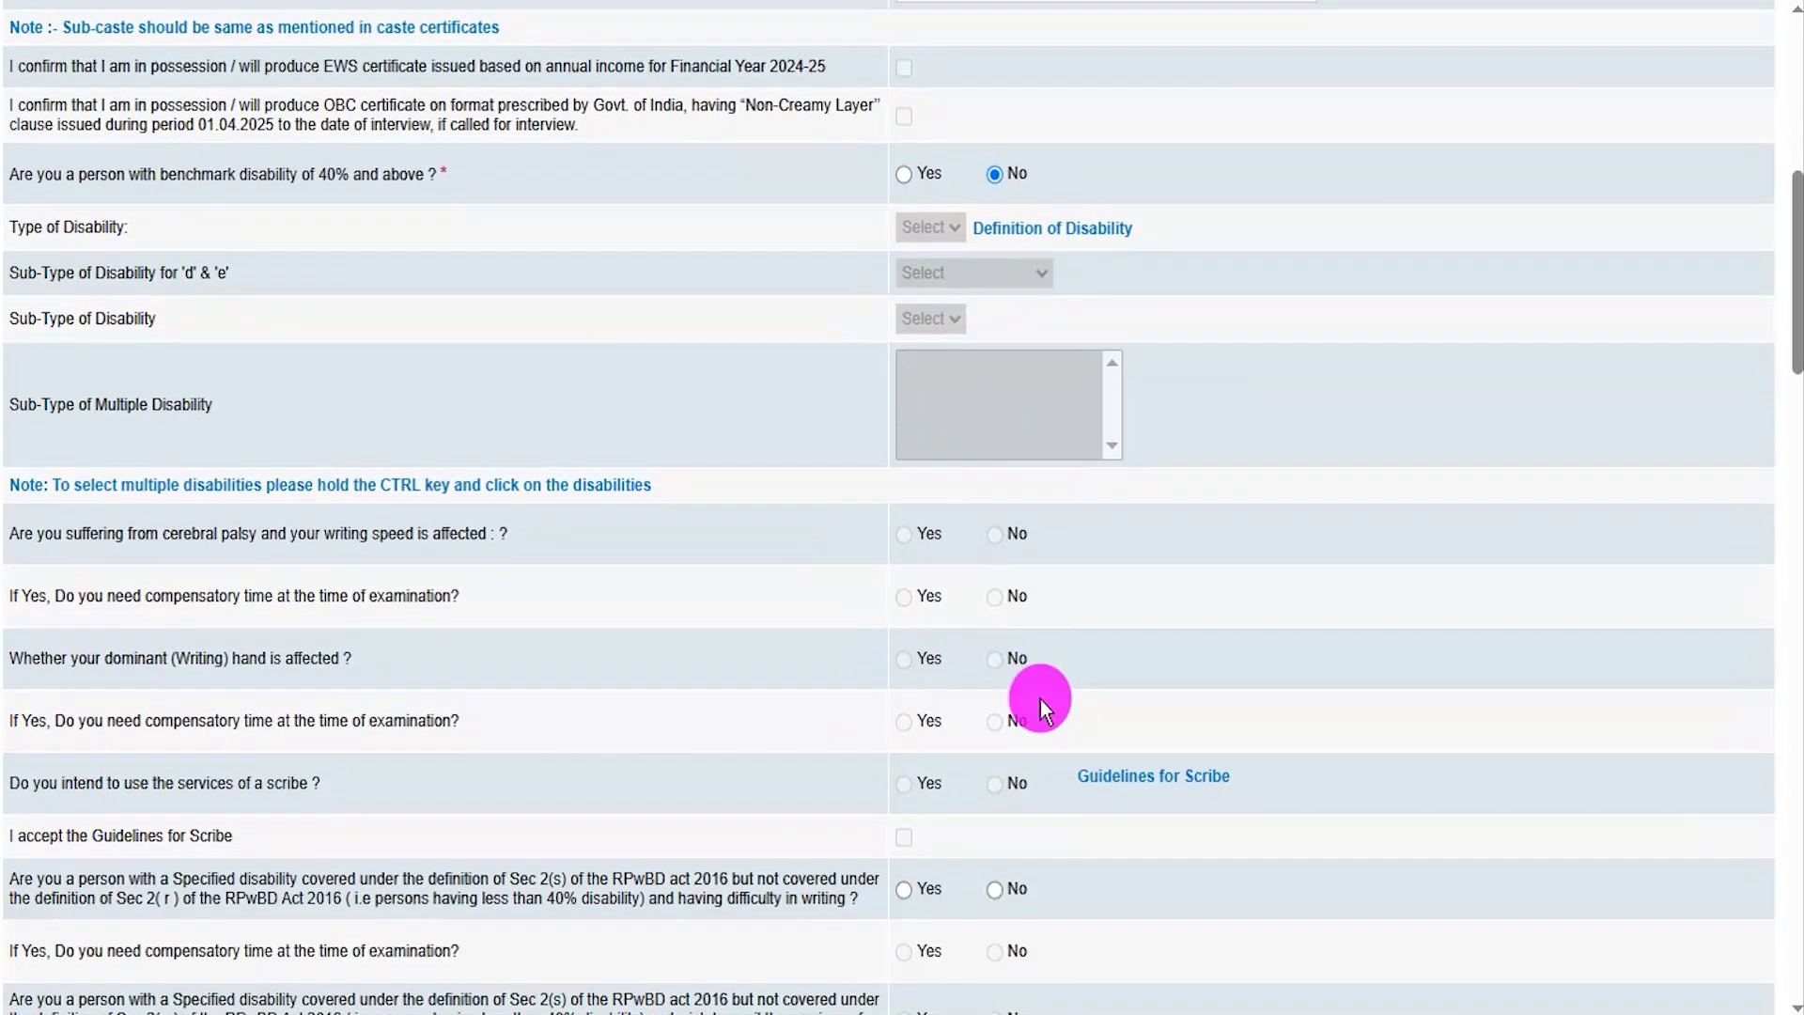
{"action": "scroll", "coordinate": [1040, 699], "scroll_direction": "down", "scroll_amount": 3}
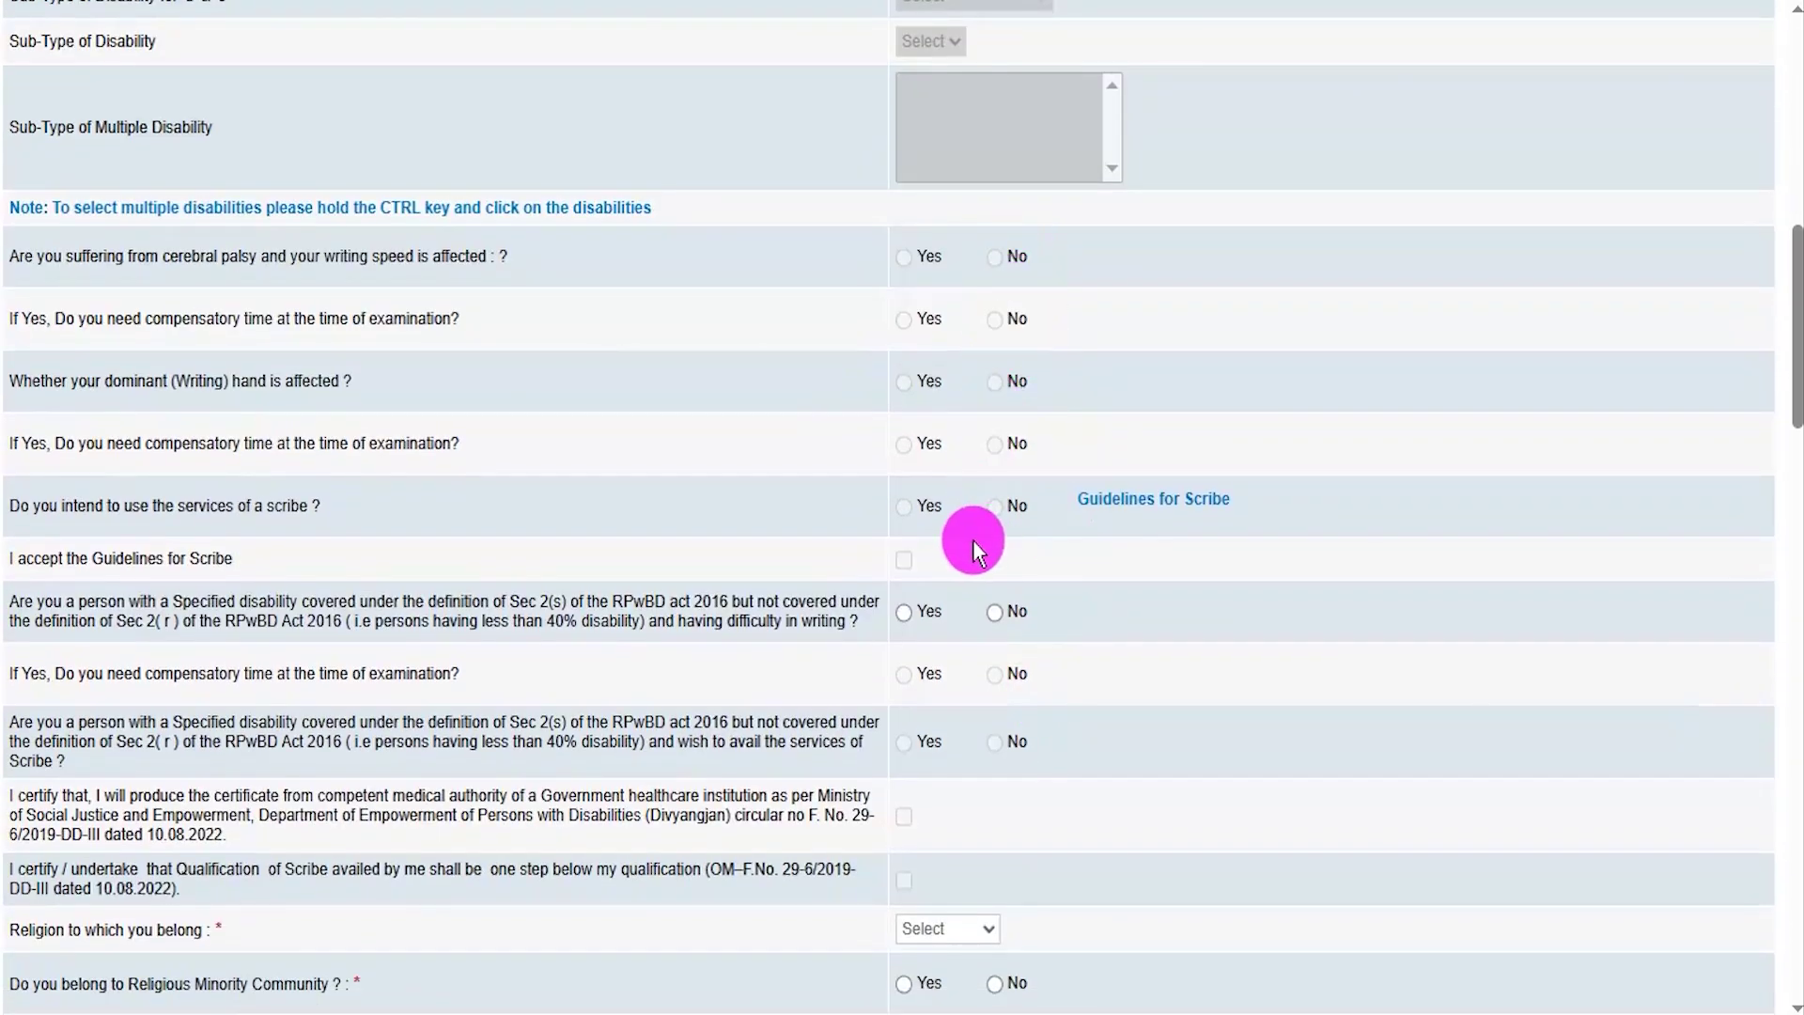
{"action": "scroll", "coordinate": [117, 308], "scroll_direction": "down", "scroll_amount": 3}
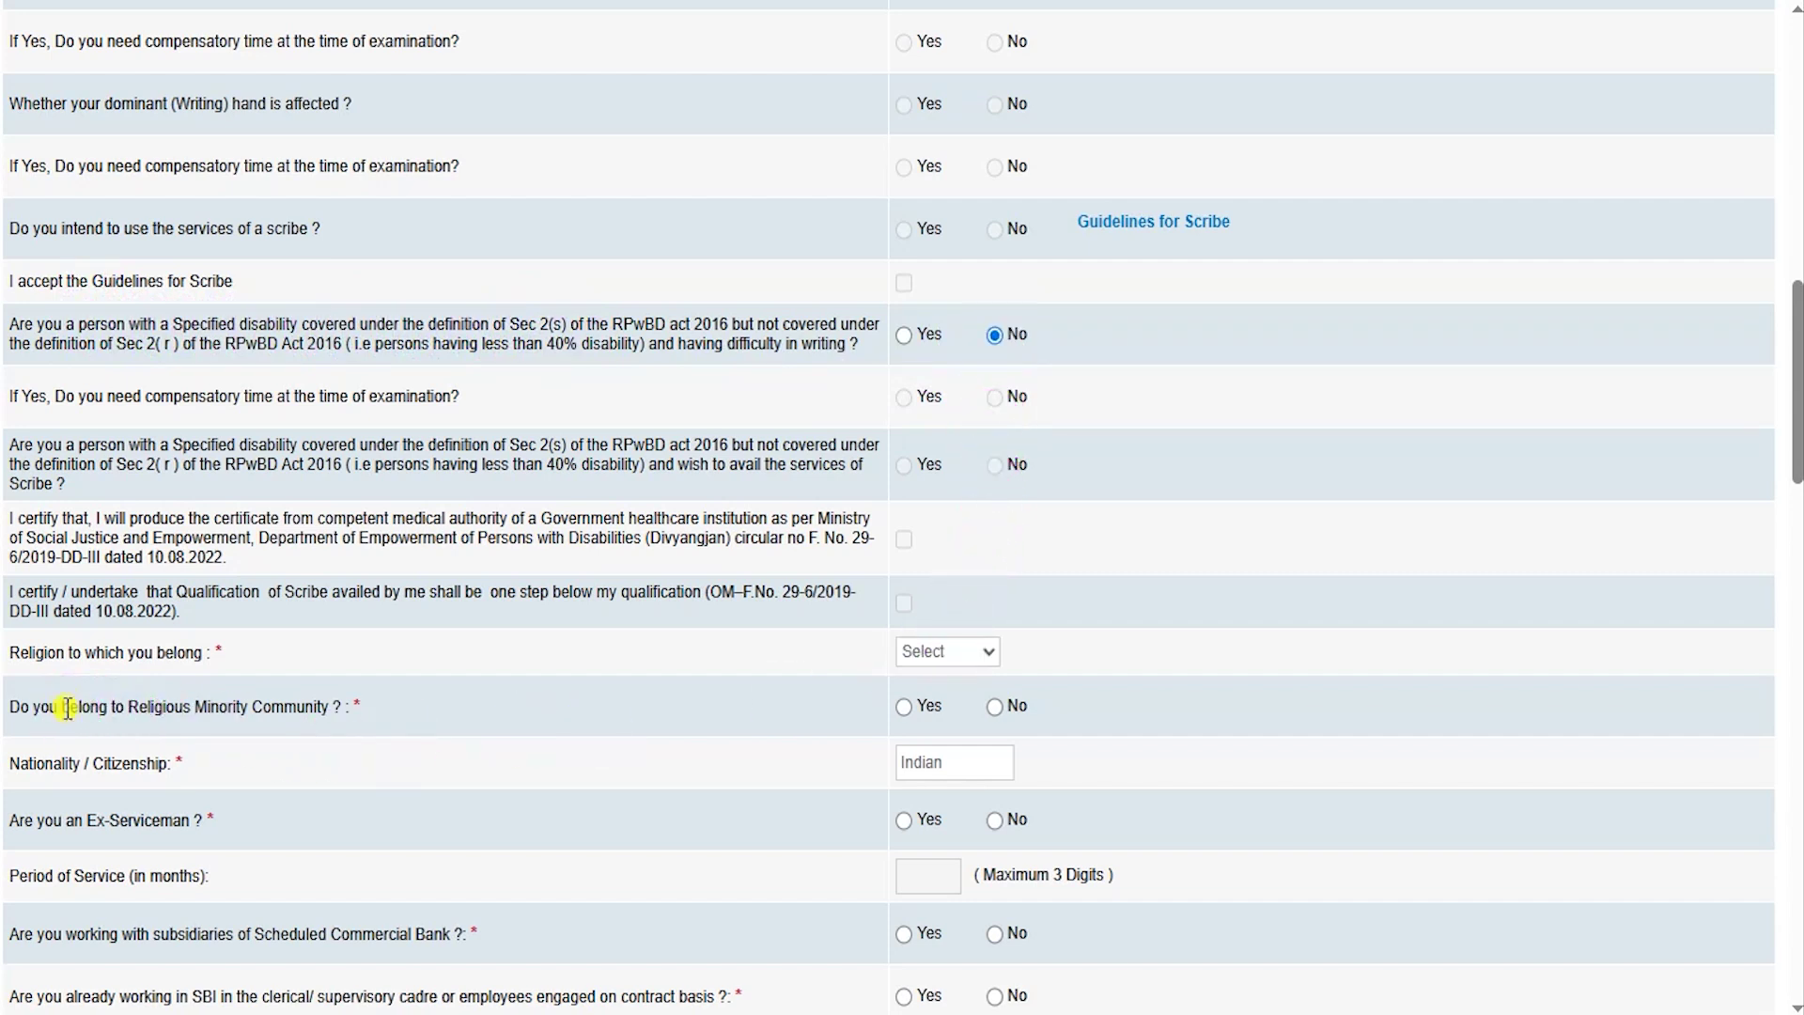
Answer No to belonging to a religious minority community and No to being an ex-serviceman.
{"action": "left_click", "coordinate": [905, 707]}
{"action": "left_click", "coordinate": [995, 707]}
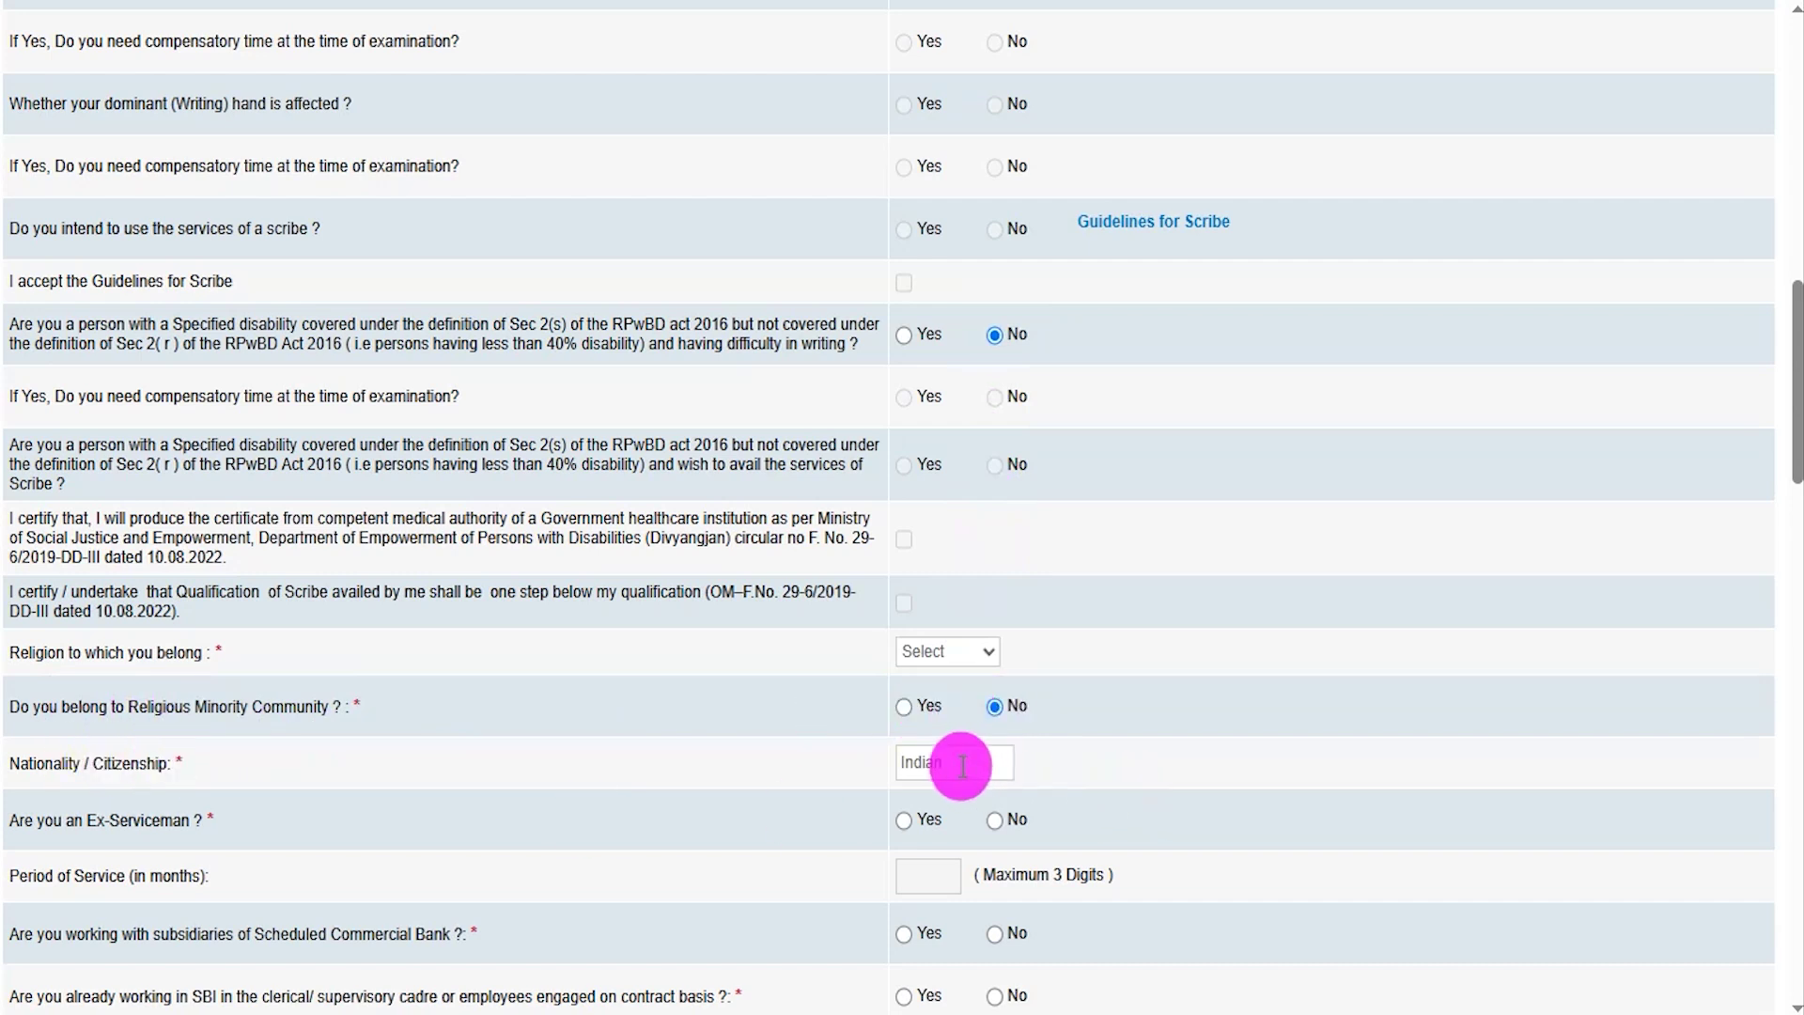
{"action": "scroll", "coordinate": [962, 766], "scroll_direction": "down", "scroll_amount": 6}
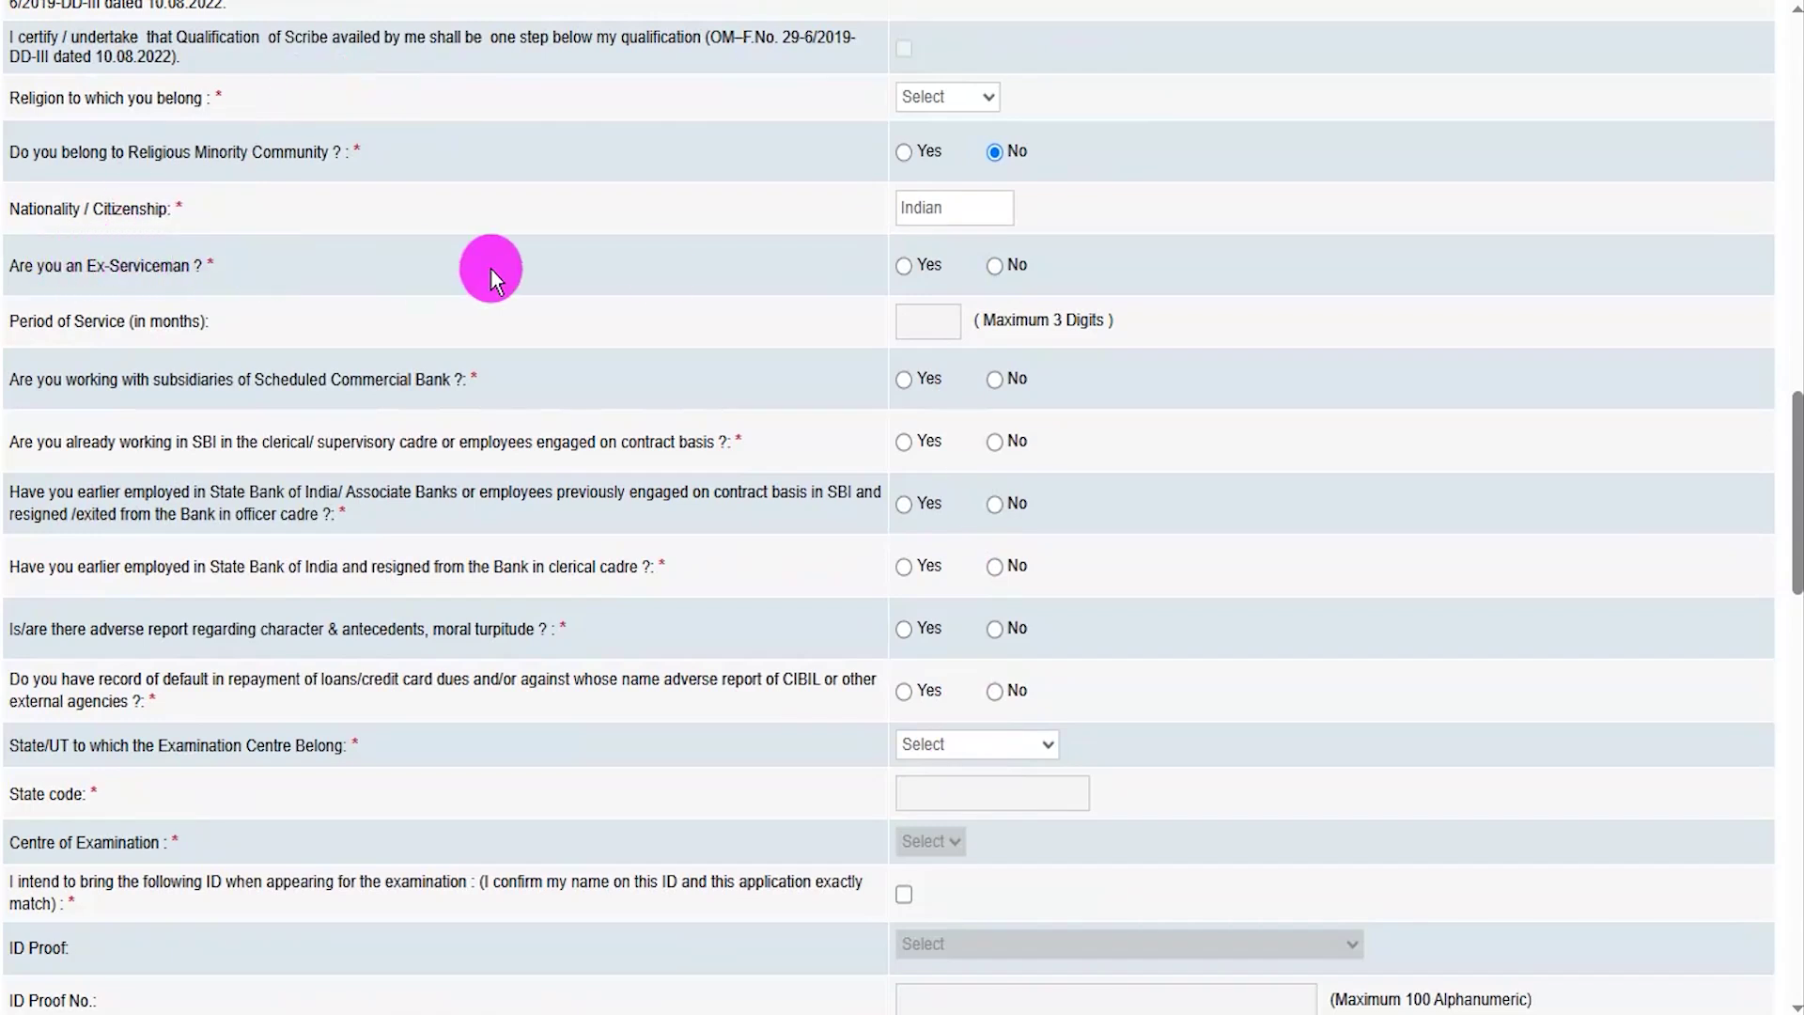
{"action": "left_click", "coordinate": [906, 267]}
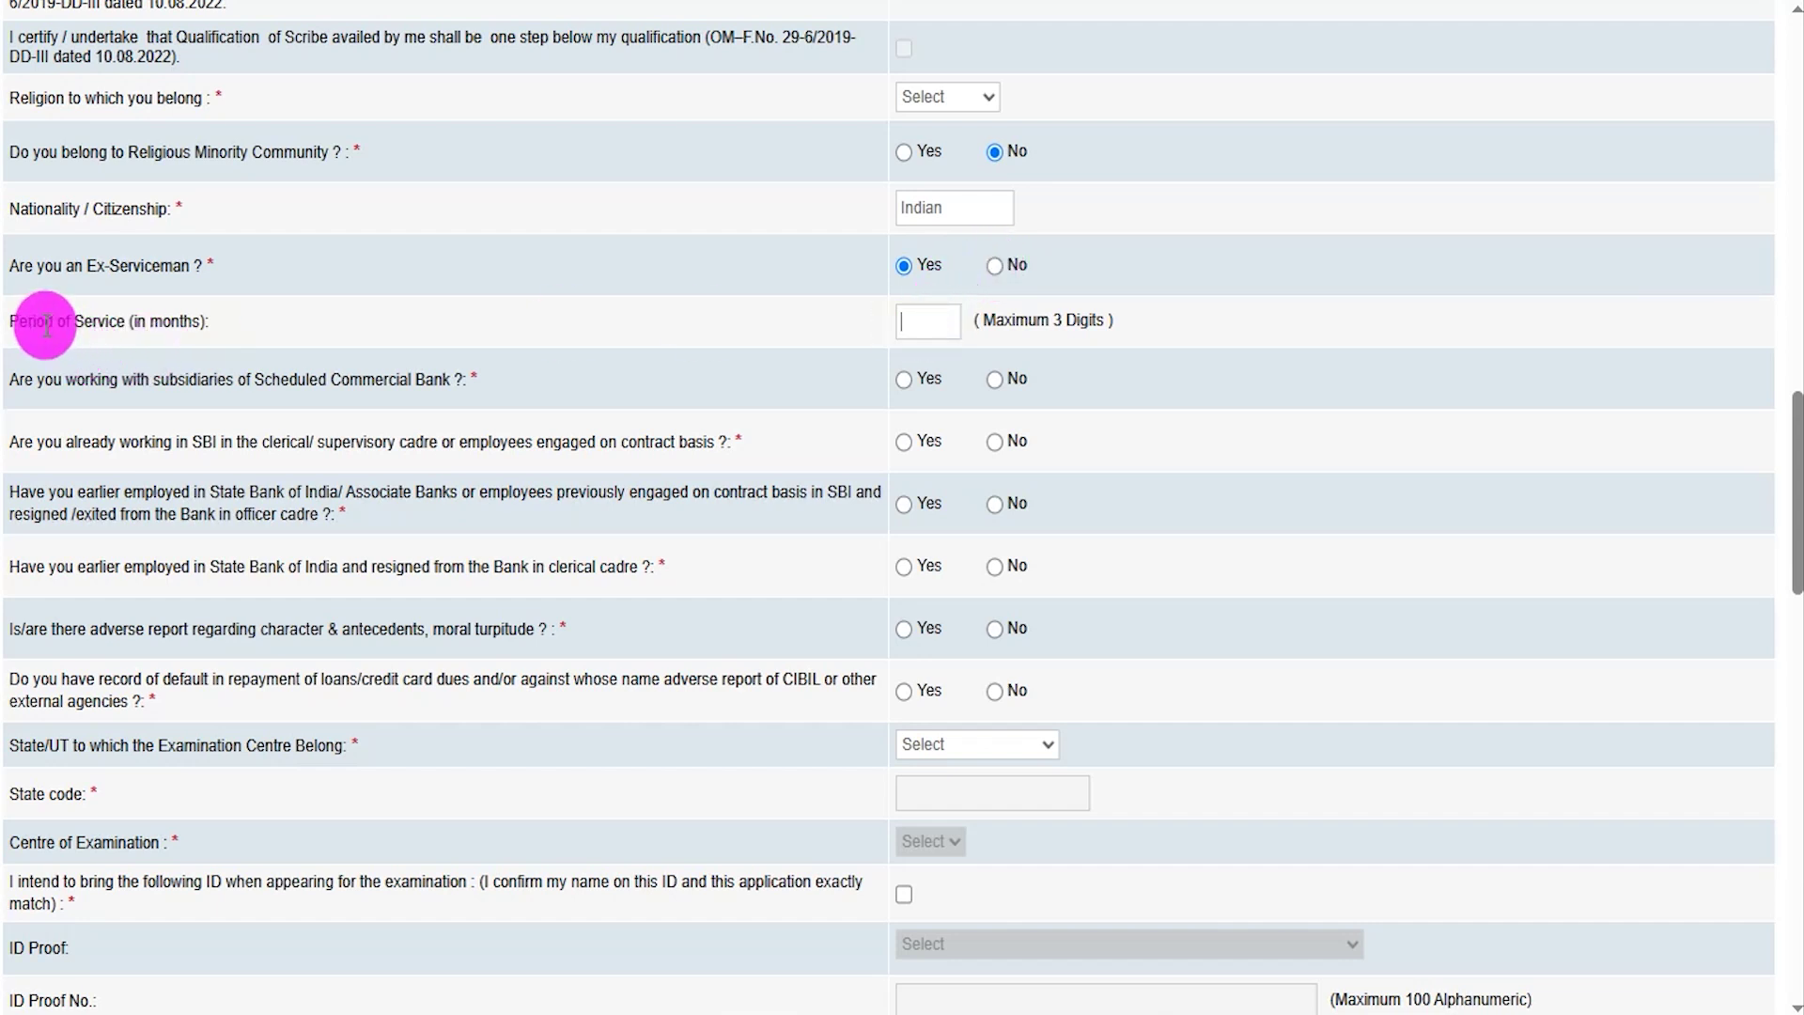
{"action": "left_click", "coordinate": [993, 267]}
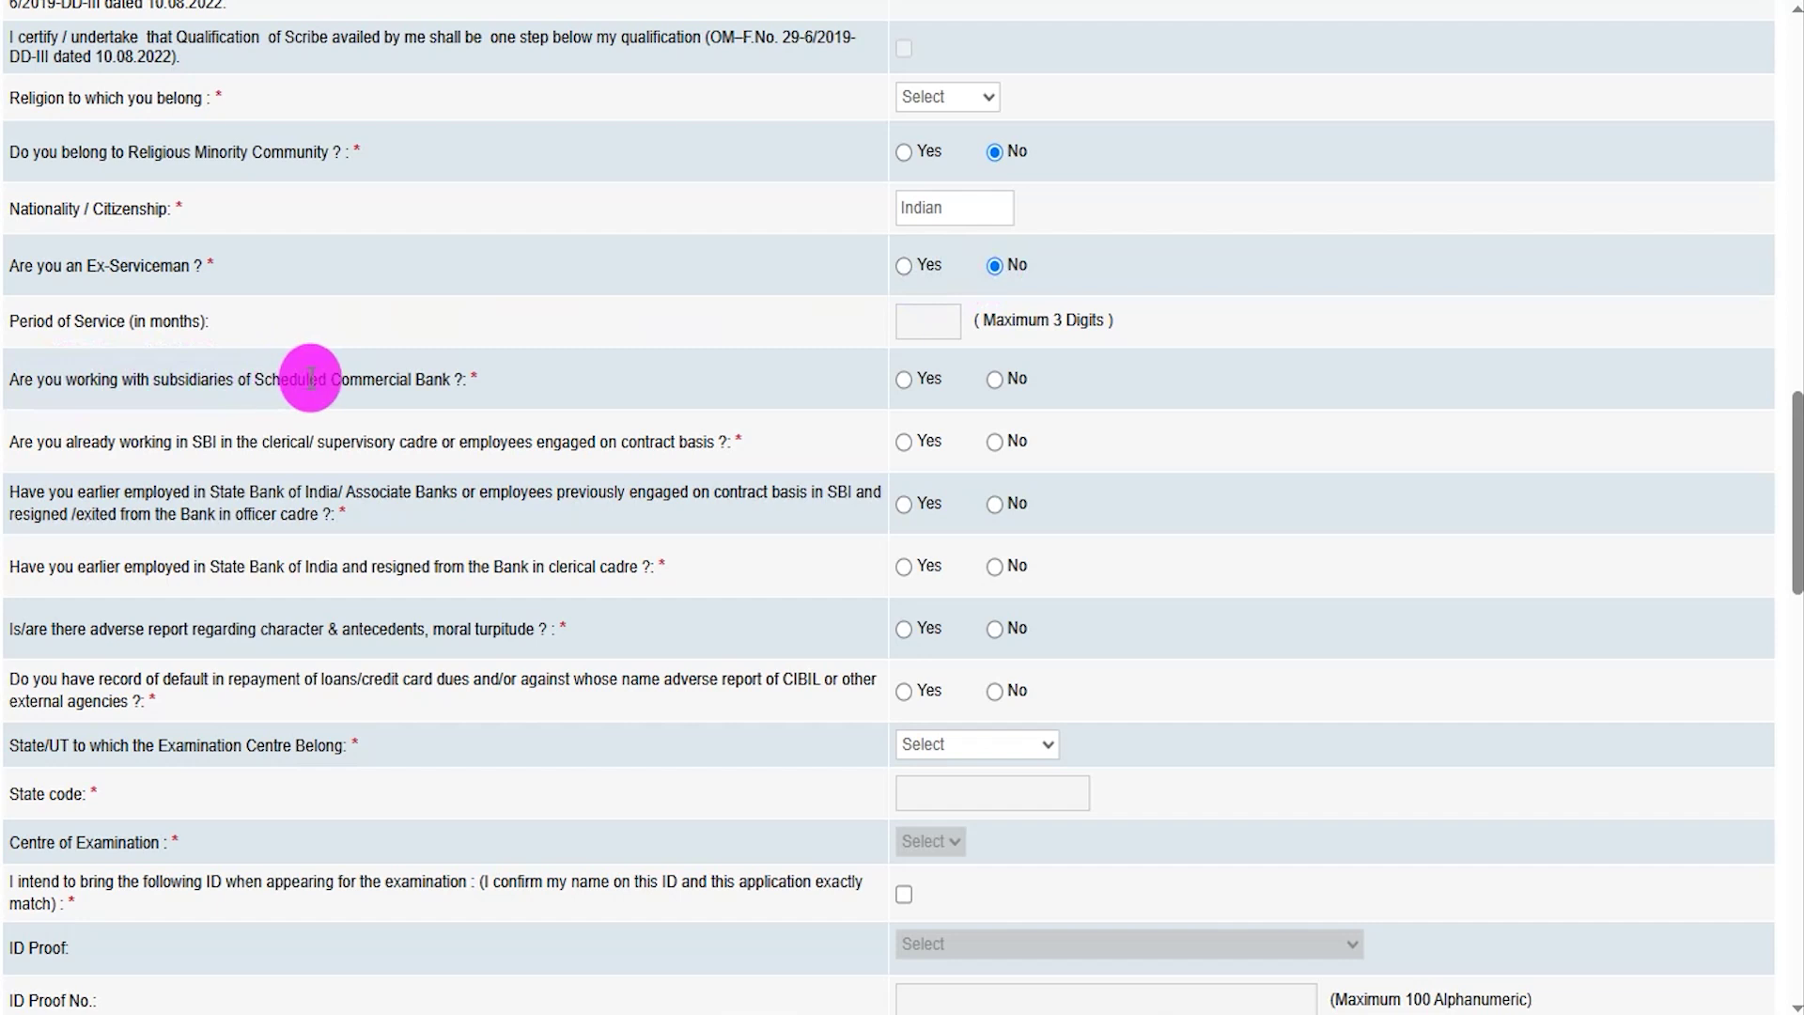
Answer No to the questions on bank subsidiary work, current or earlier SBI employment, adverse character reports and loan or credit card default.
{"action": "left_click", "coordinate": [902, 379]}
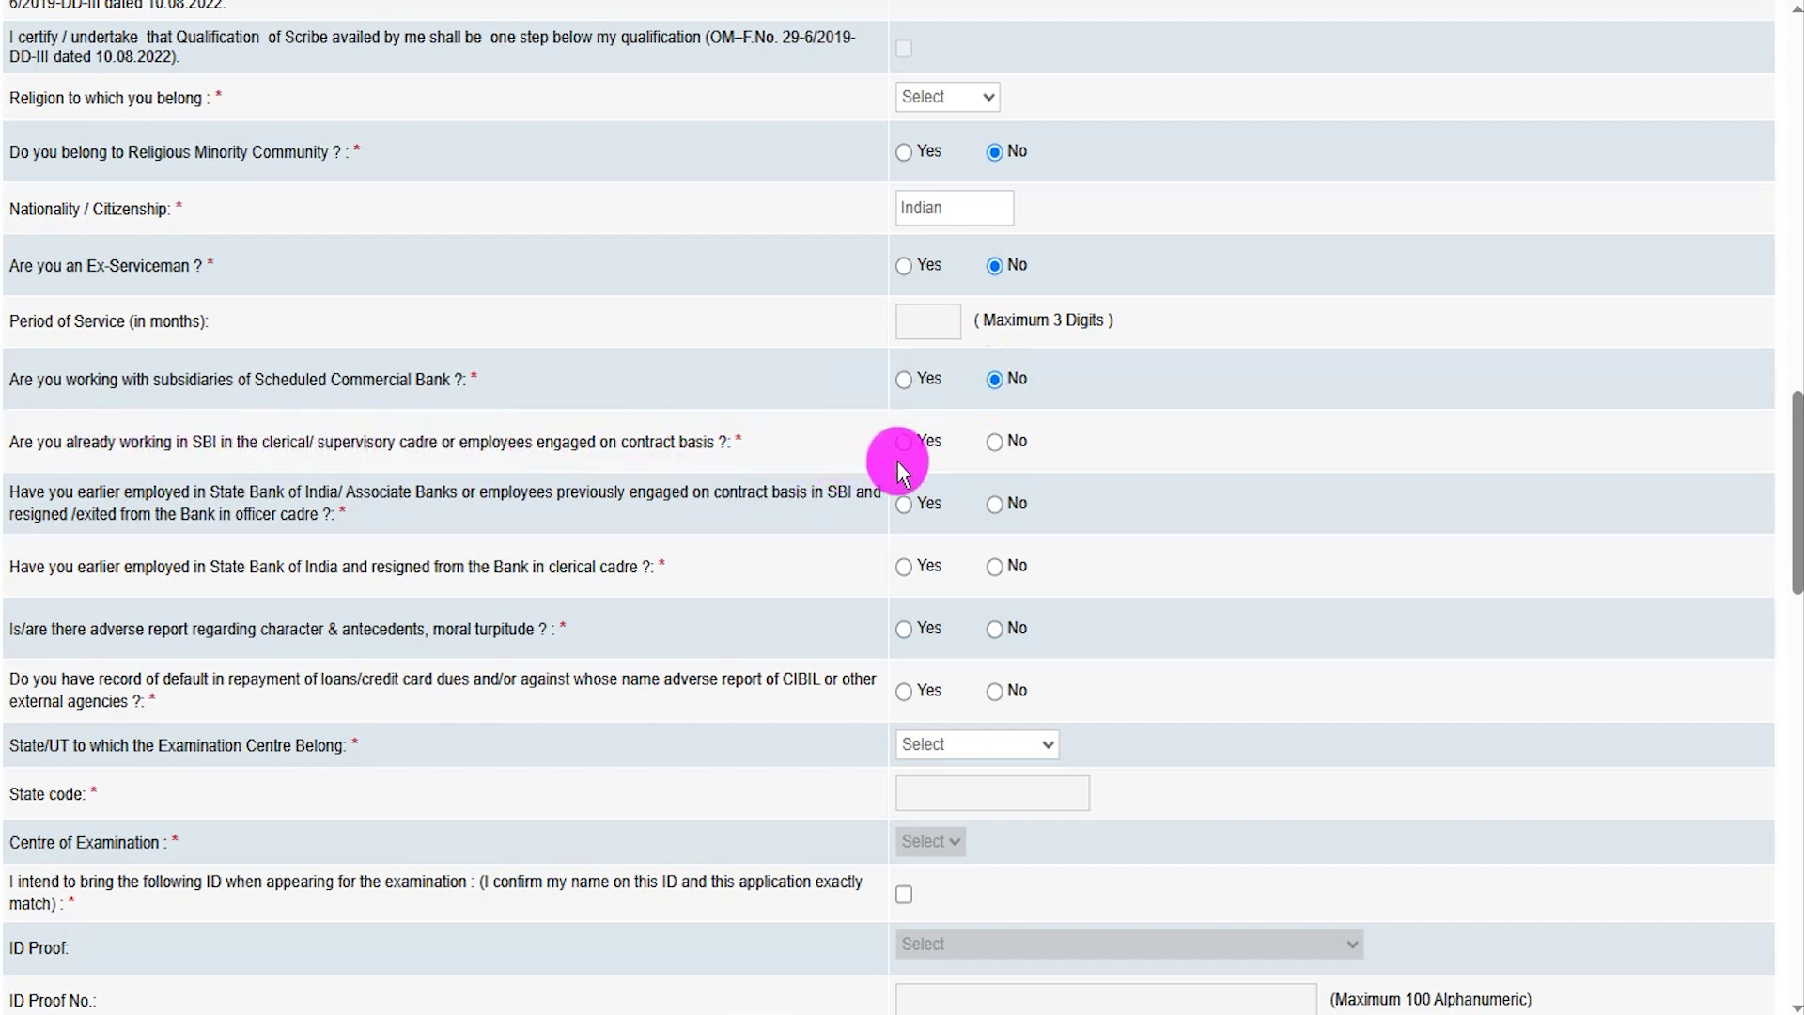
{"action": "left_click", "coordinate": [995, 441]}
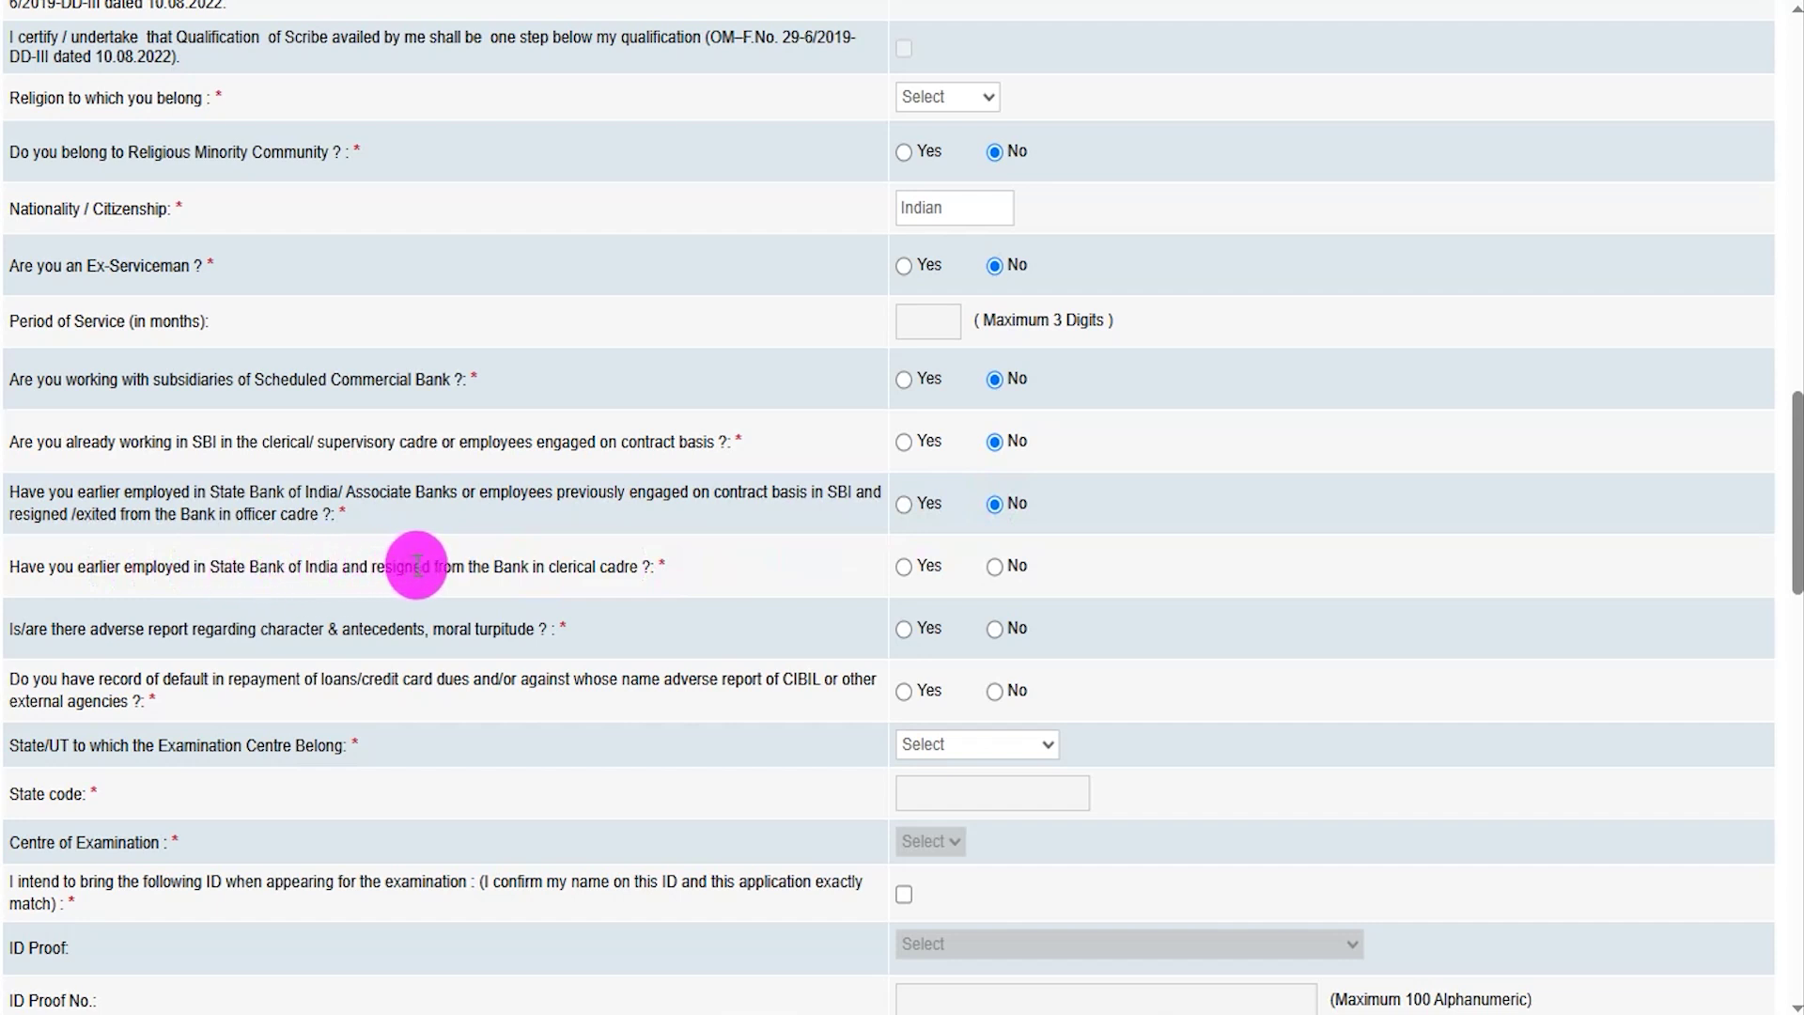
{"action": "left_click", "coordinate": [906, 566]}
{"action": "left_click", "coordinate": [995, 566]}
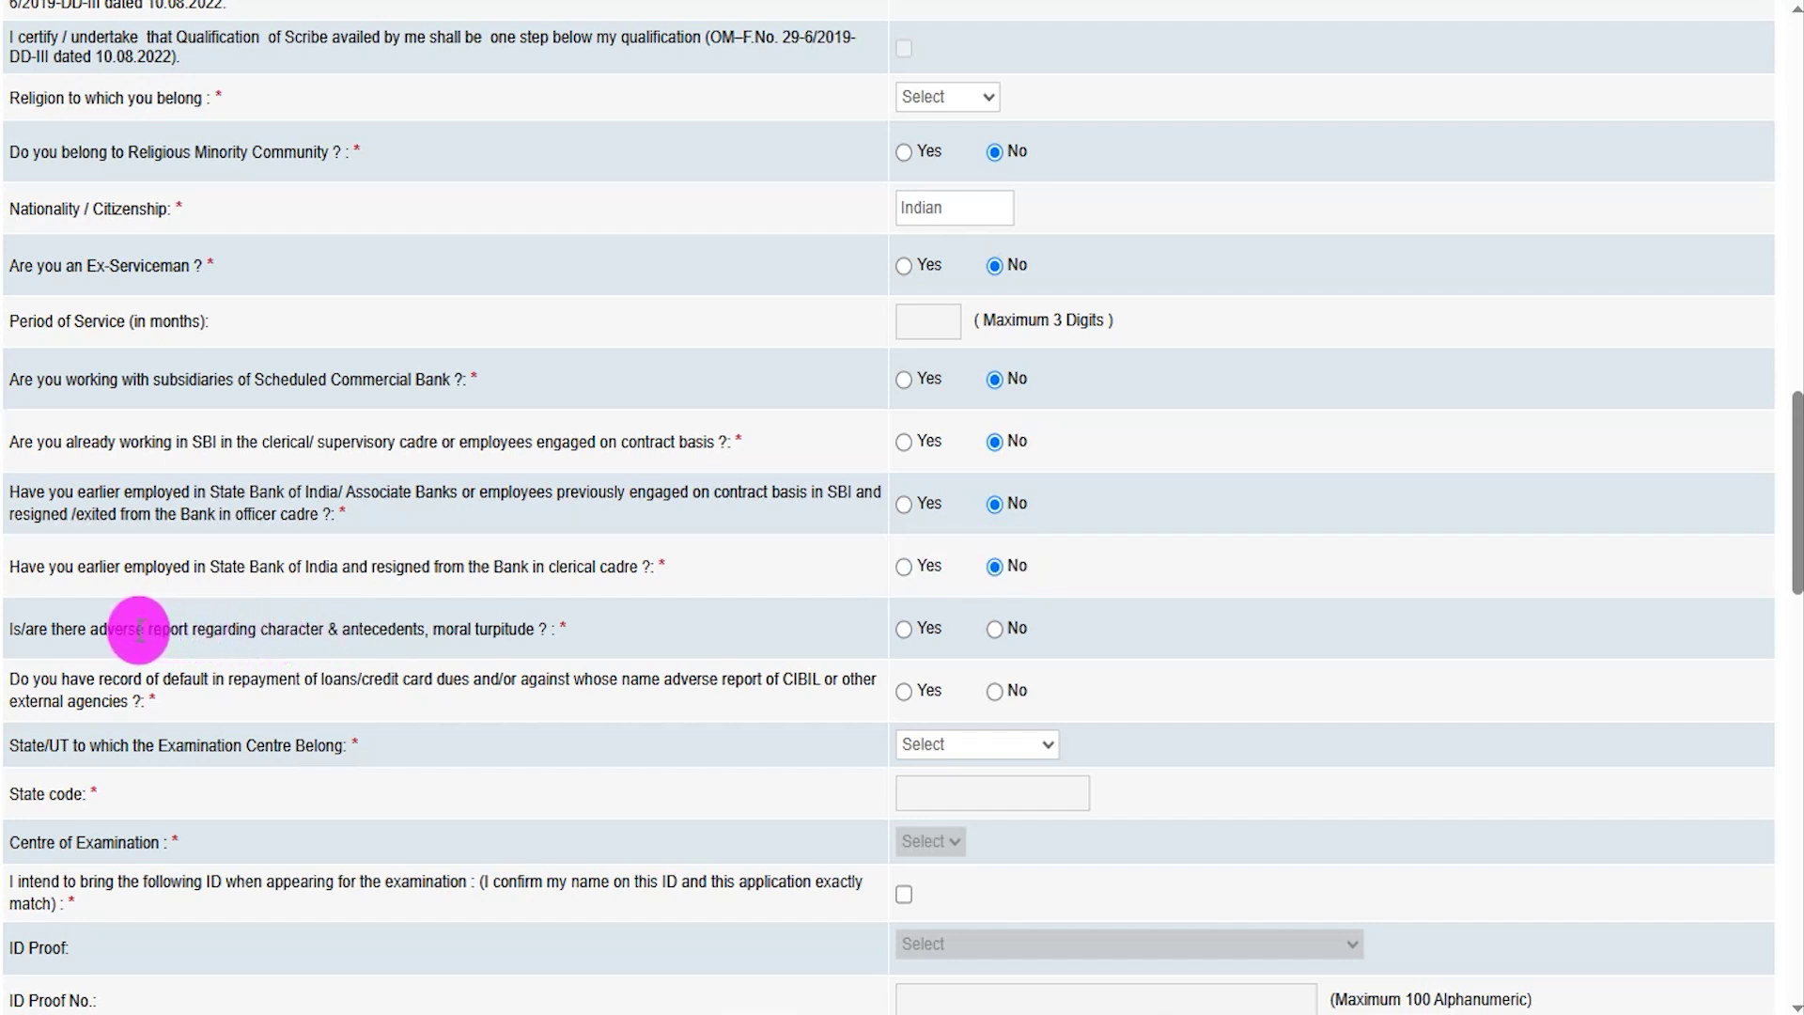
{"action": "left_click", "coordinate": [905, 629]}
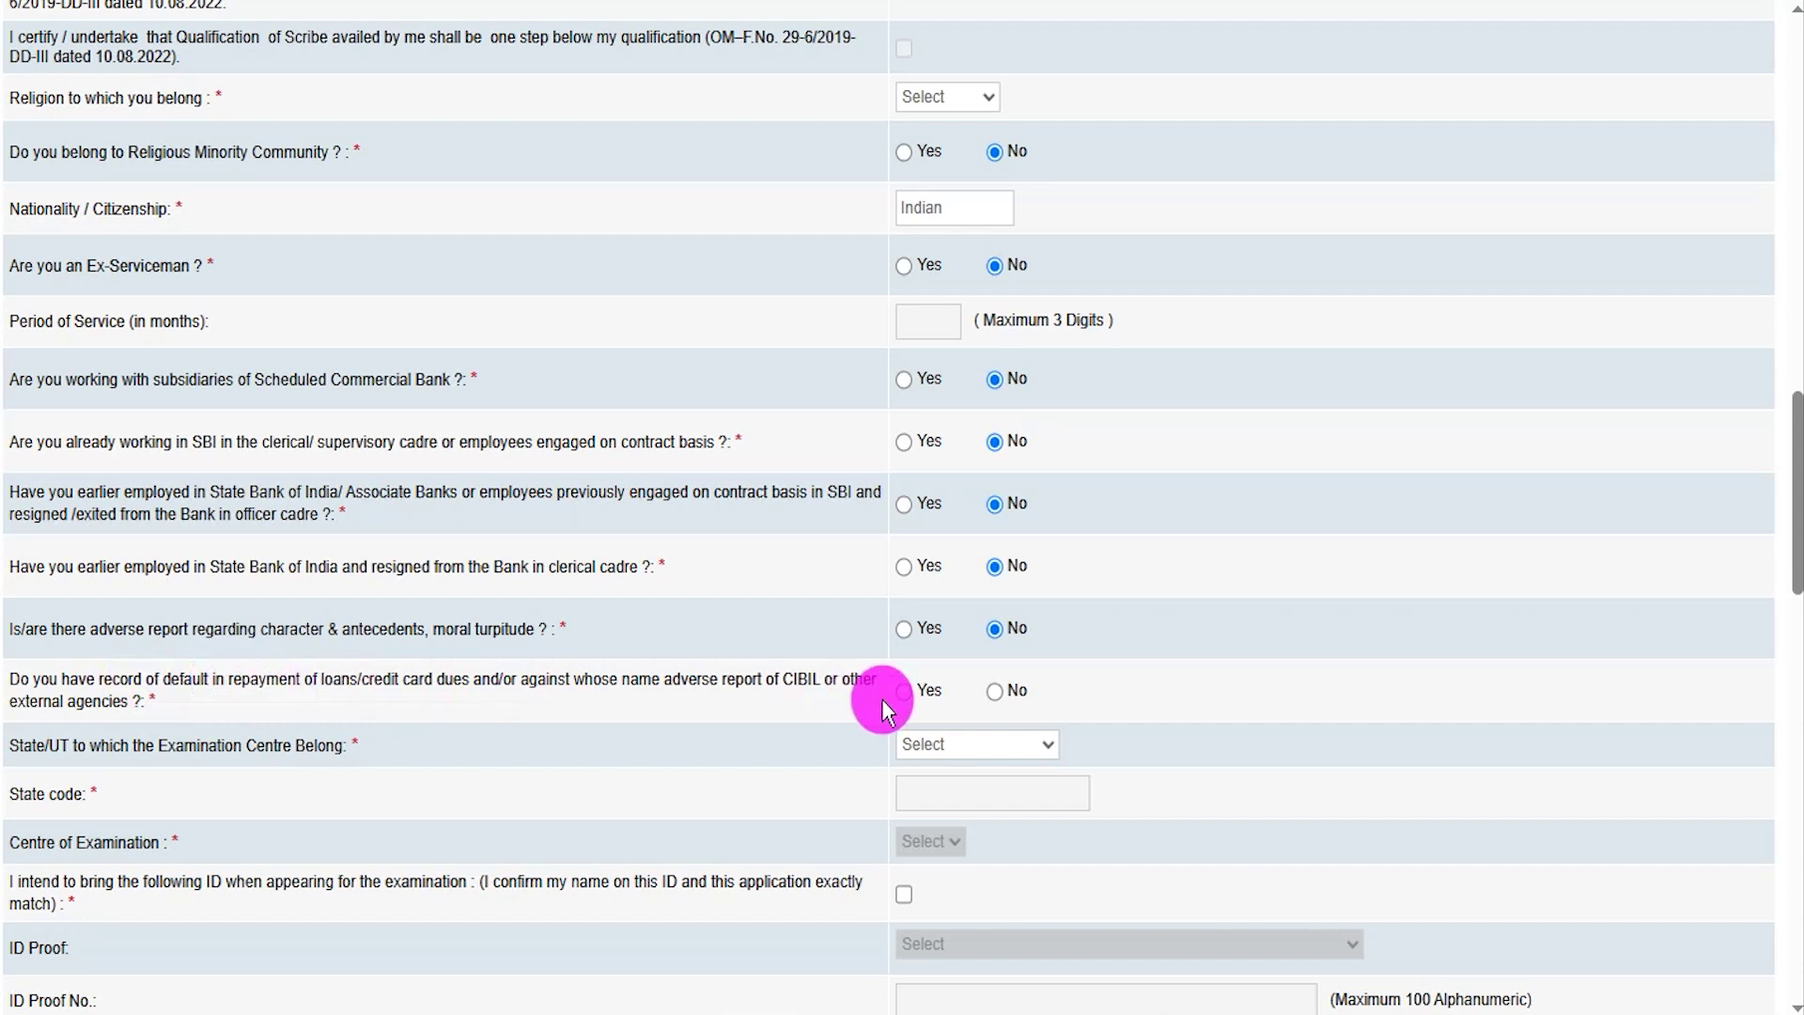
{"action": "left_click", "coordinate": [996, 691]}
Set the examination centre's state to Uttarakhand and the centre of examination to Roorkee.
{"action": "left_click", "coordinate": [928, 747]}
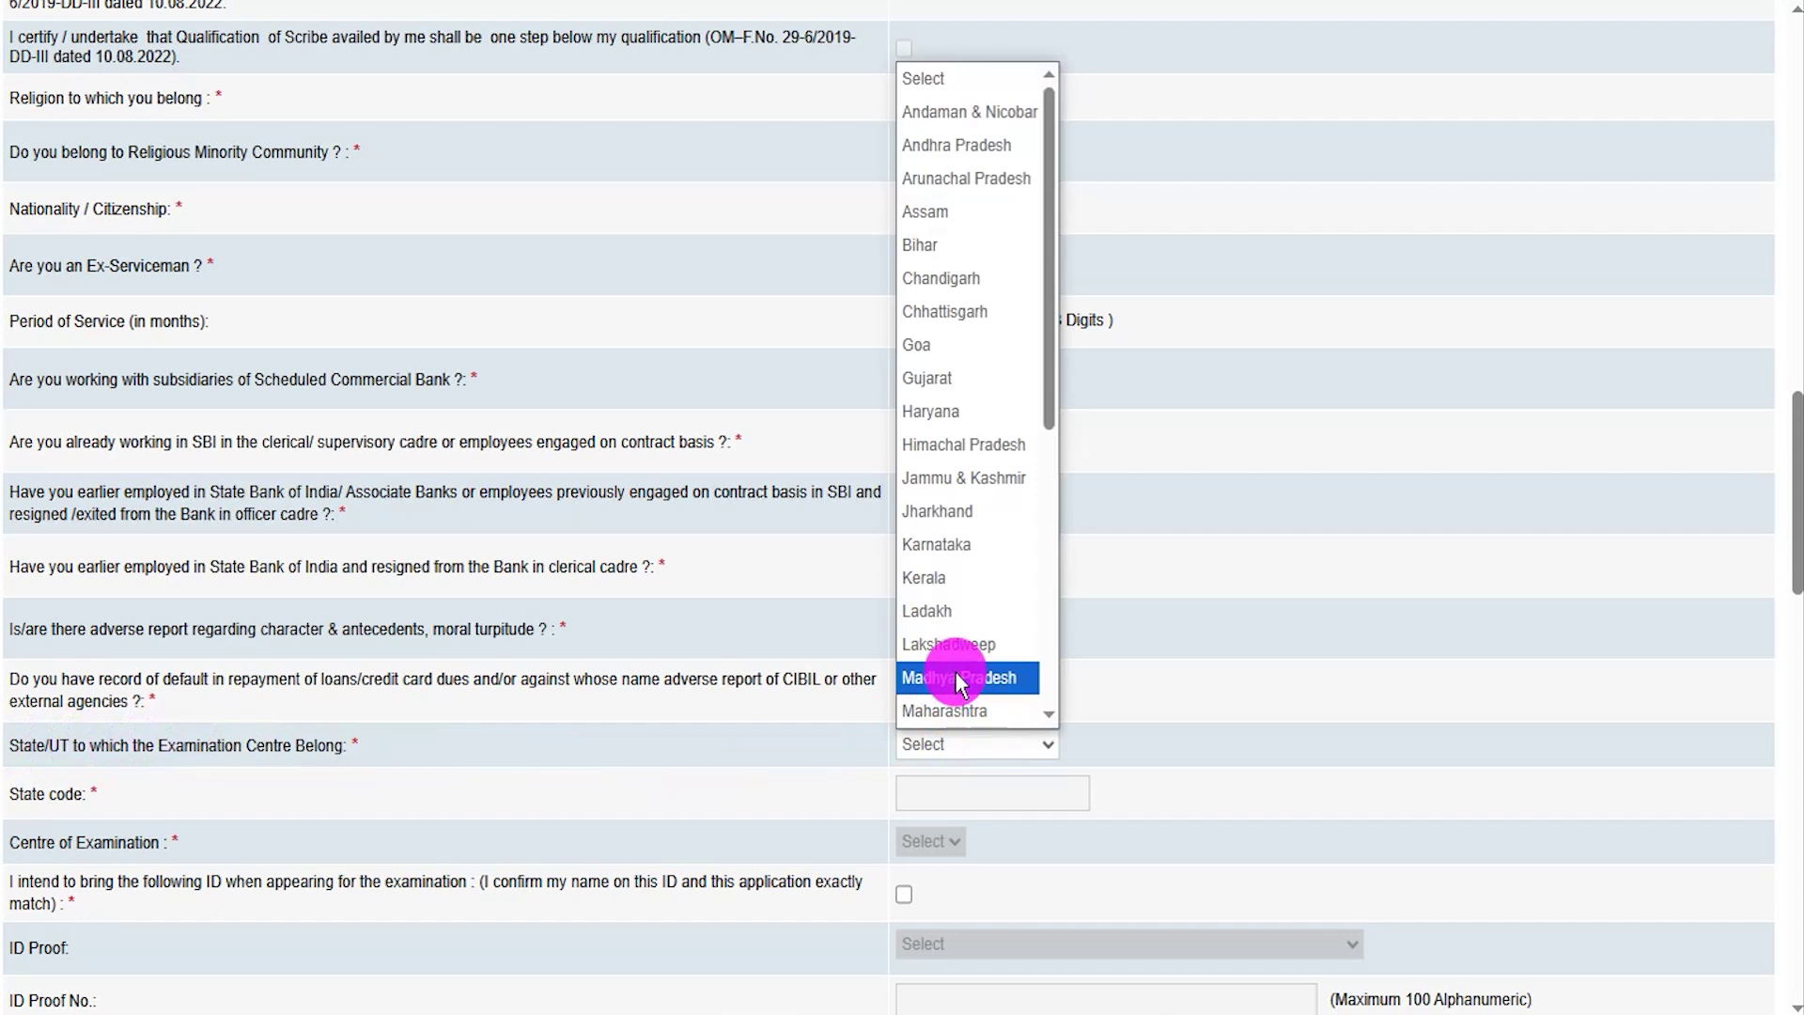
{"action": "scroll", "coordinate": [961, 643], "scroll_direction": "down", "scroll_amount": 5}
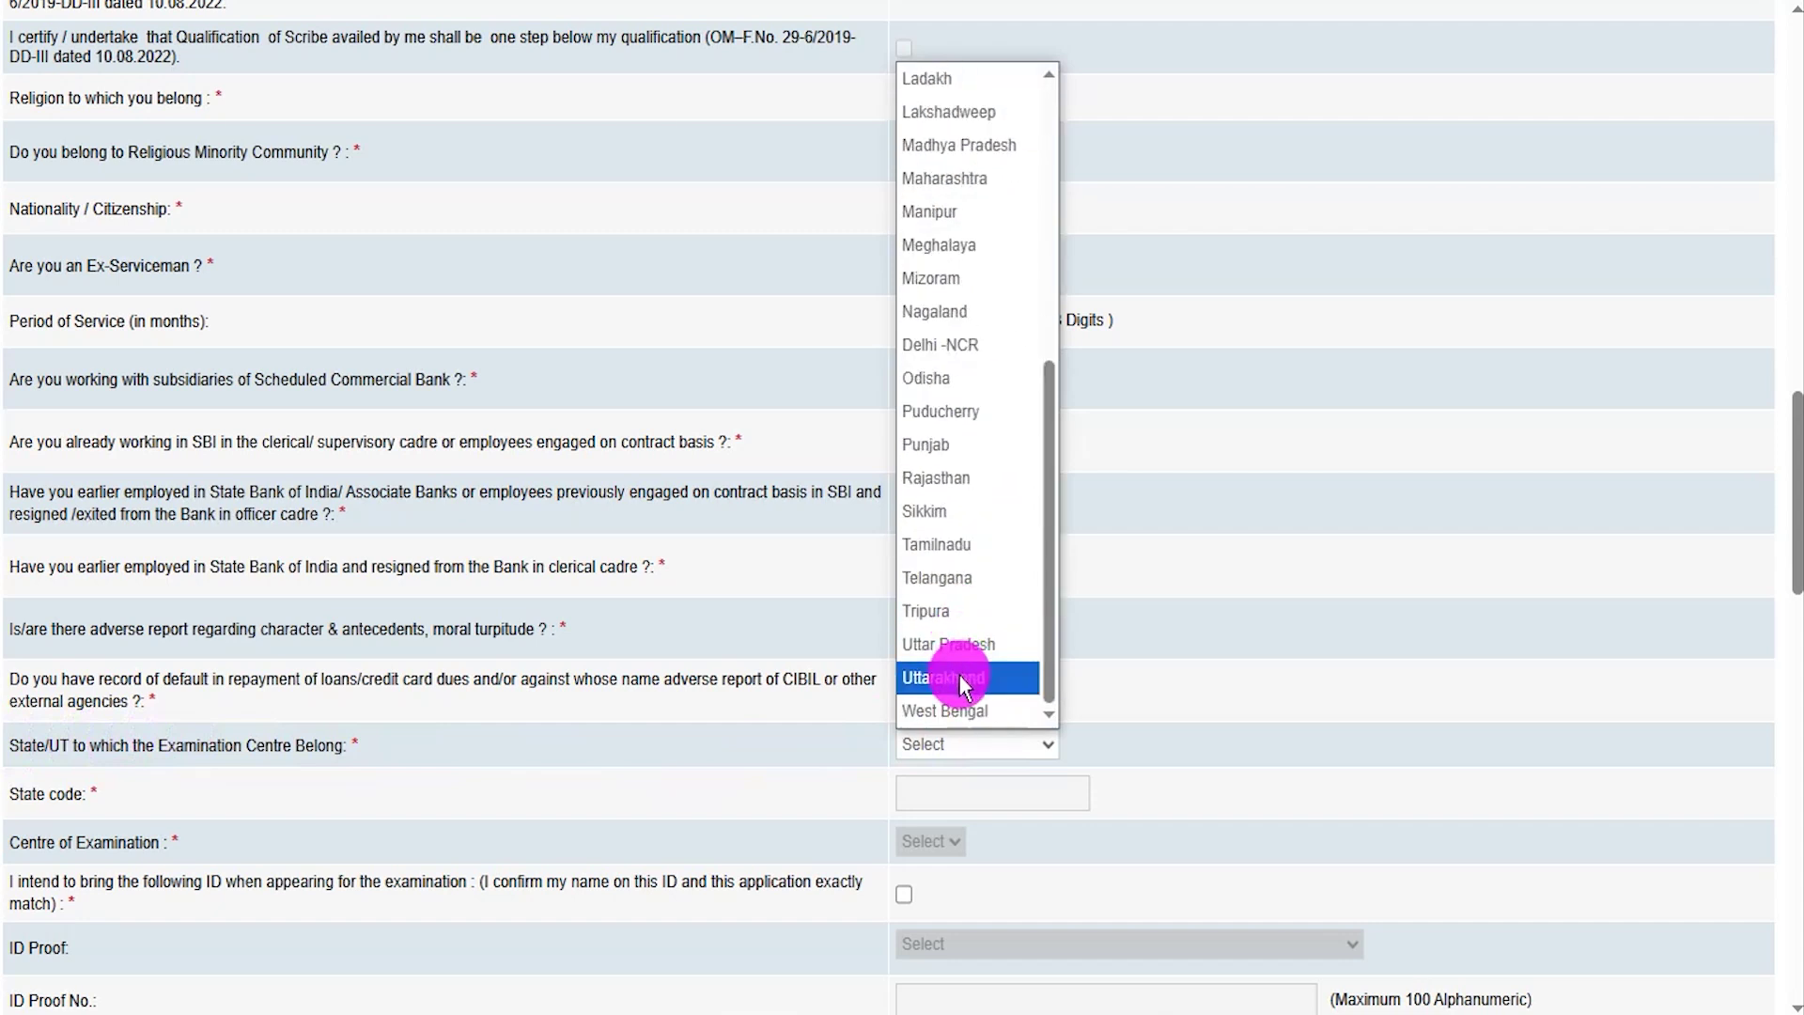
{"action": "left_click", "coordinate": [958, 674]}
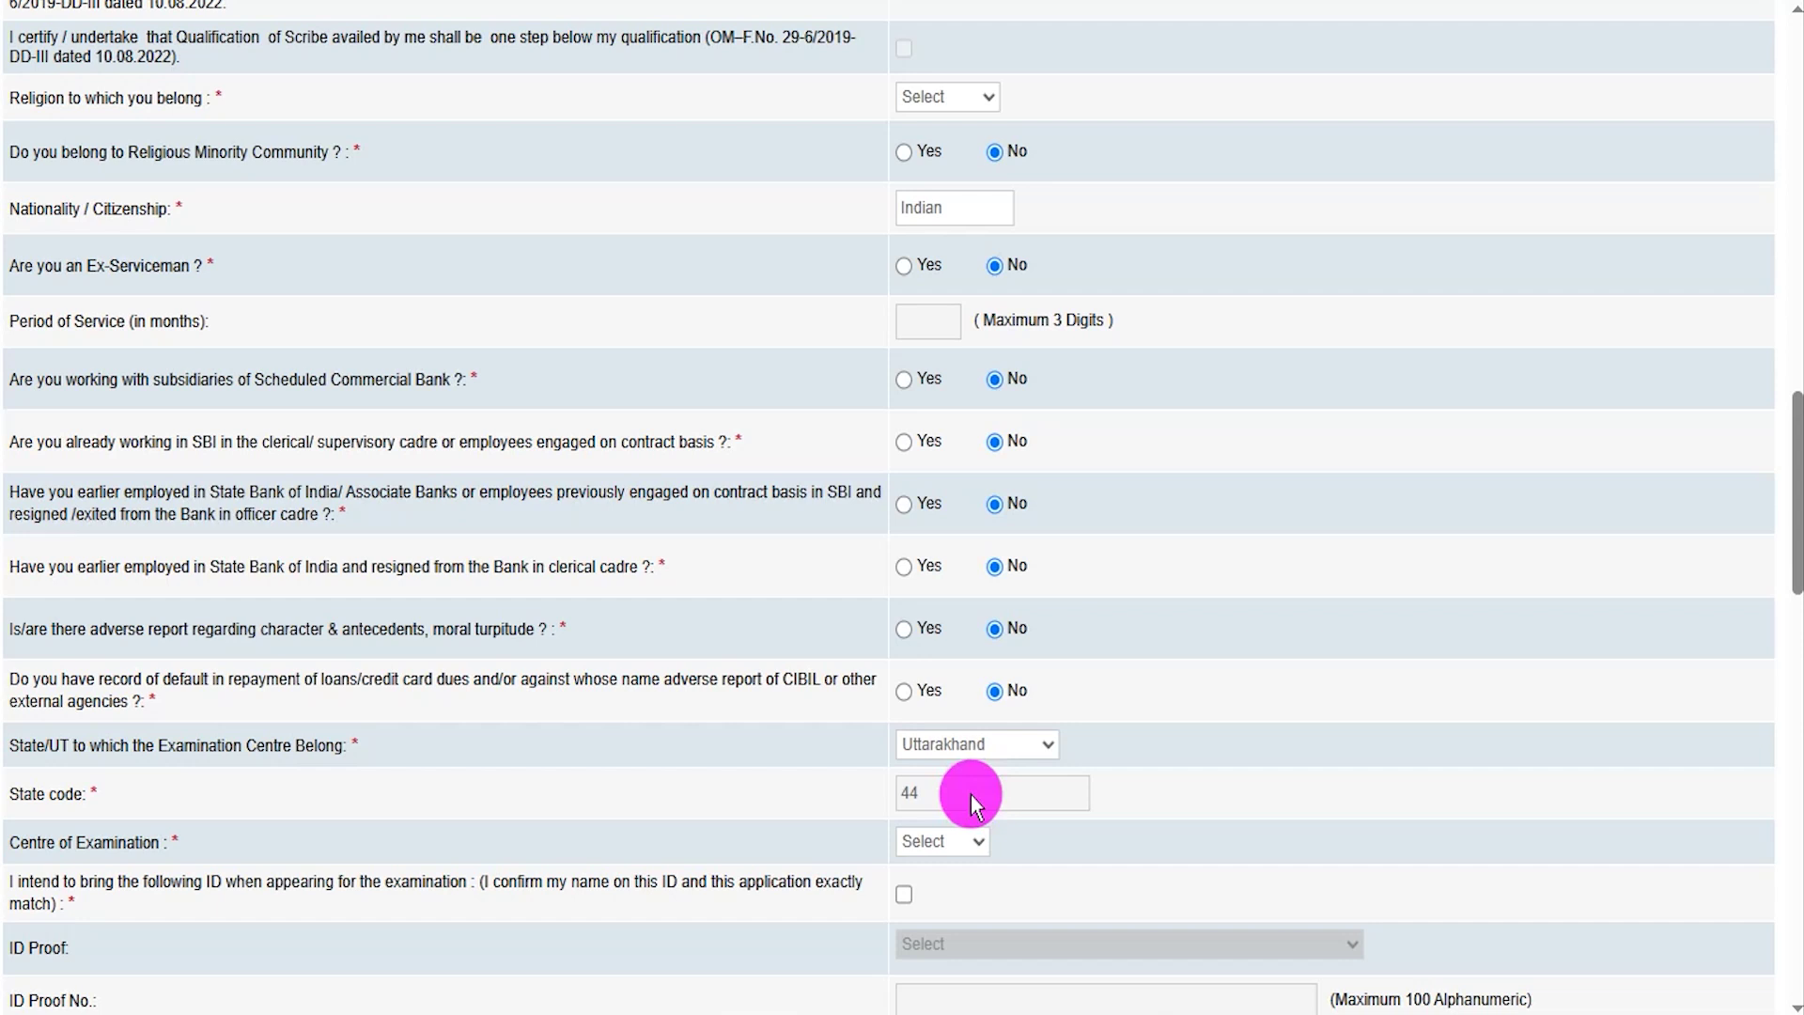
{"action": "scroll", "coordinate": [675, 742], "scroll_direction": "down", "scroll_amount": 3}
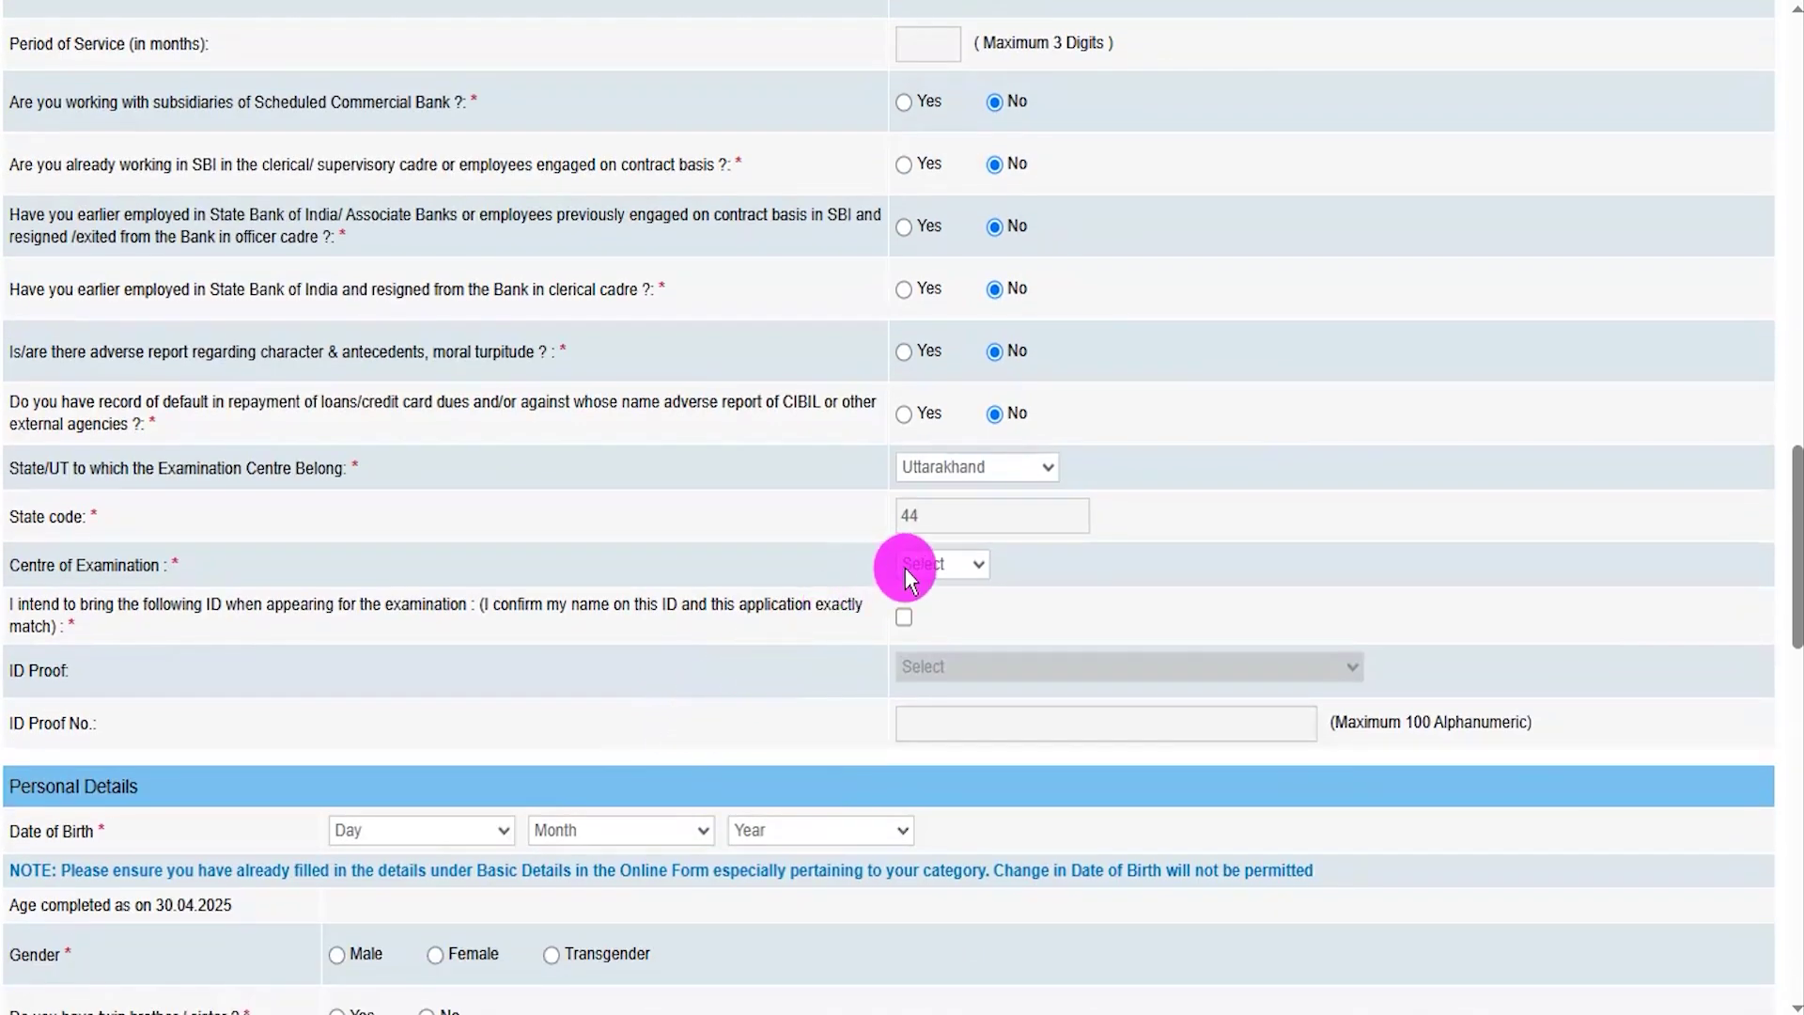
{"action": "left_click", "coordinate": [908, 567]}
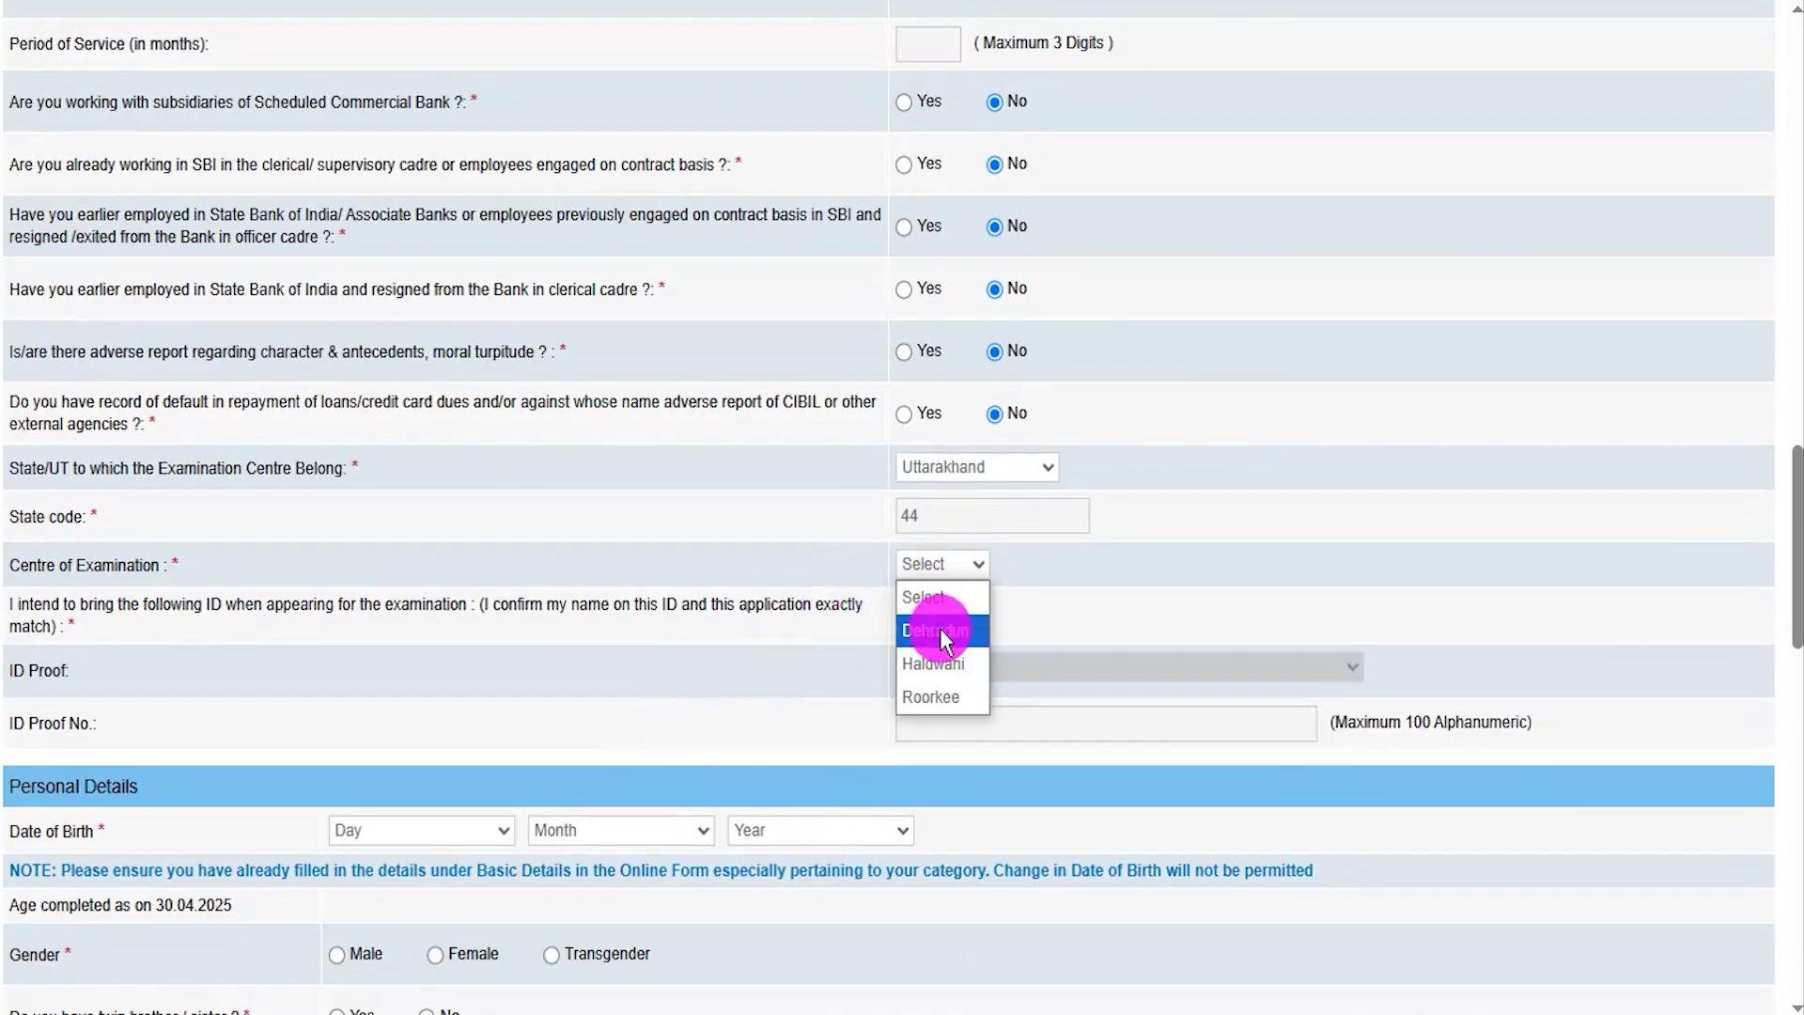
{"action": "left_click", "coordinate": [942, 697]}
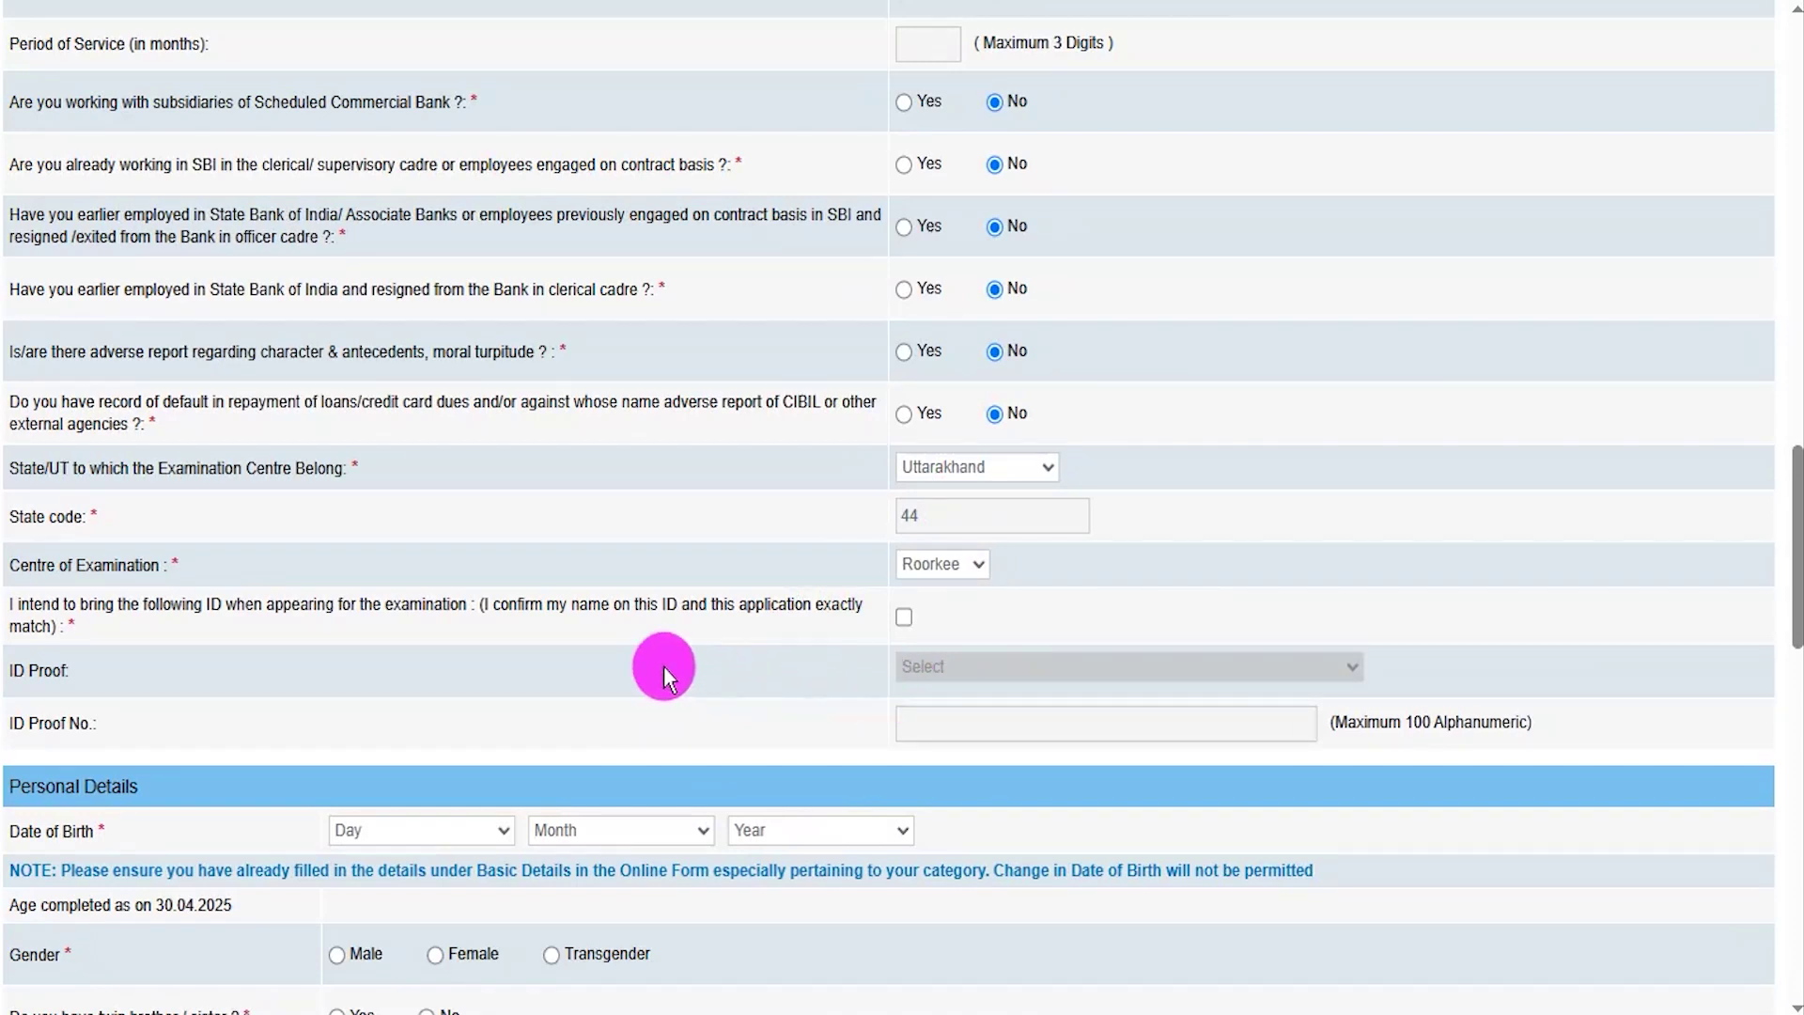
Confirm the intention to bring an ID to the examination and choose PAN Card as the ID proof.
{"action": "left_click", "coordinate": [904, 617]}
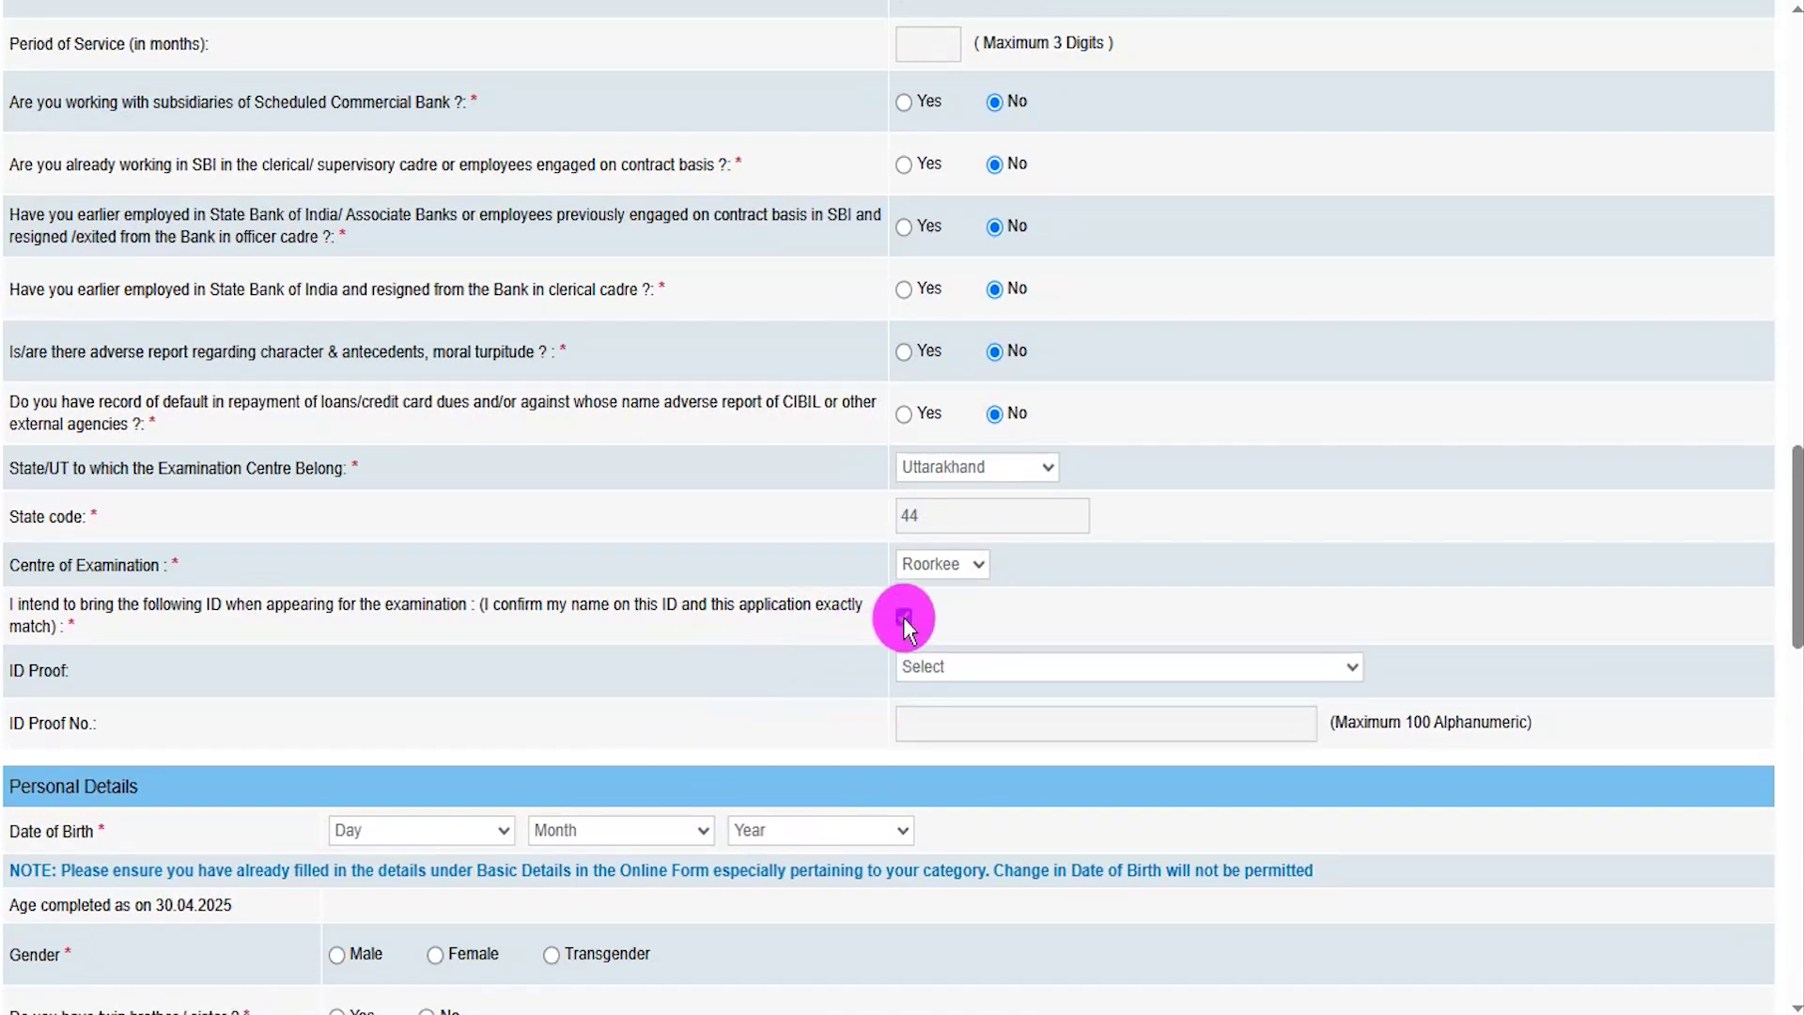
{"action": "left_click", "coordinate": [919, 669]}
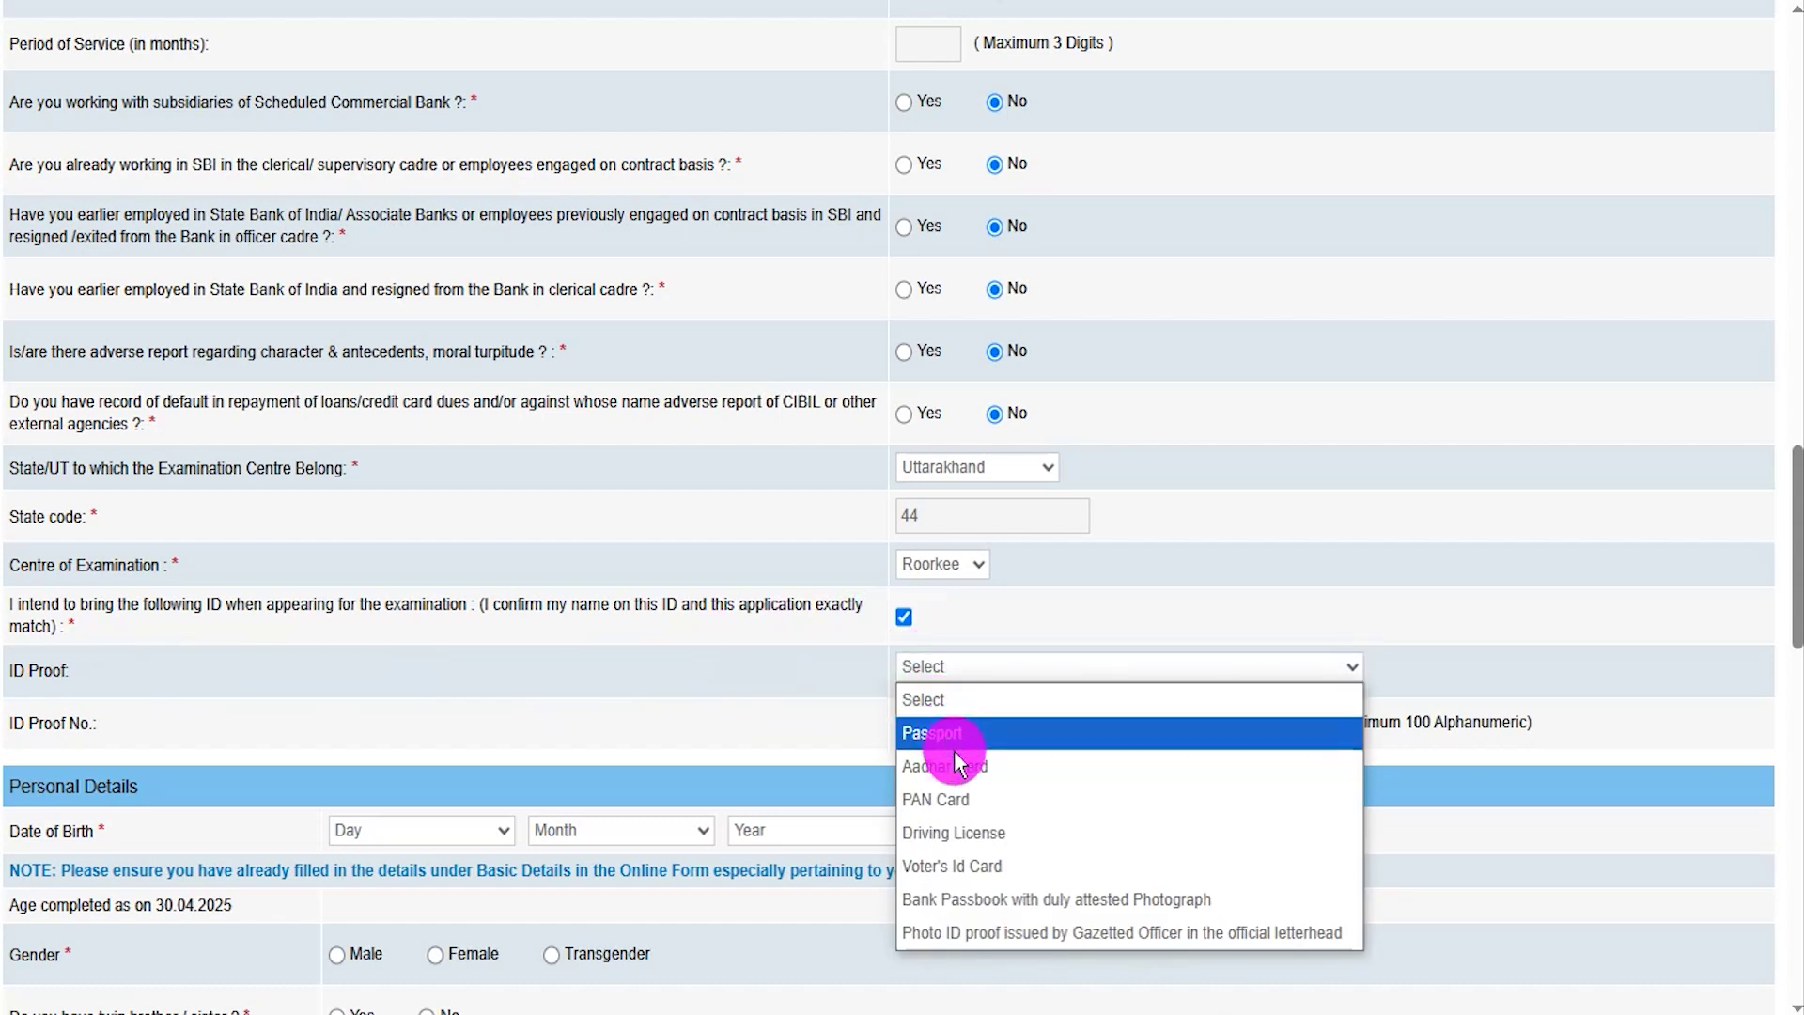
{"action": "left_click", "coordinate": [951, 802]}
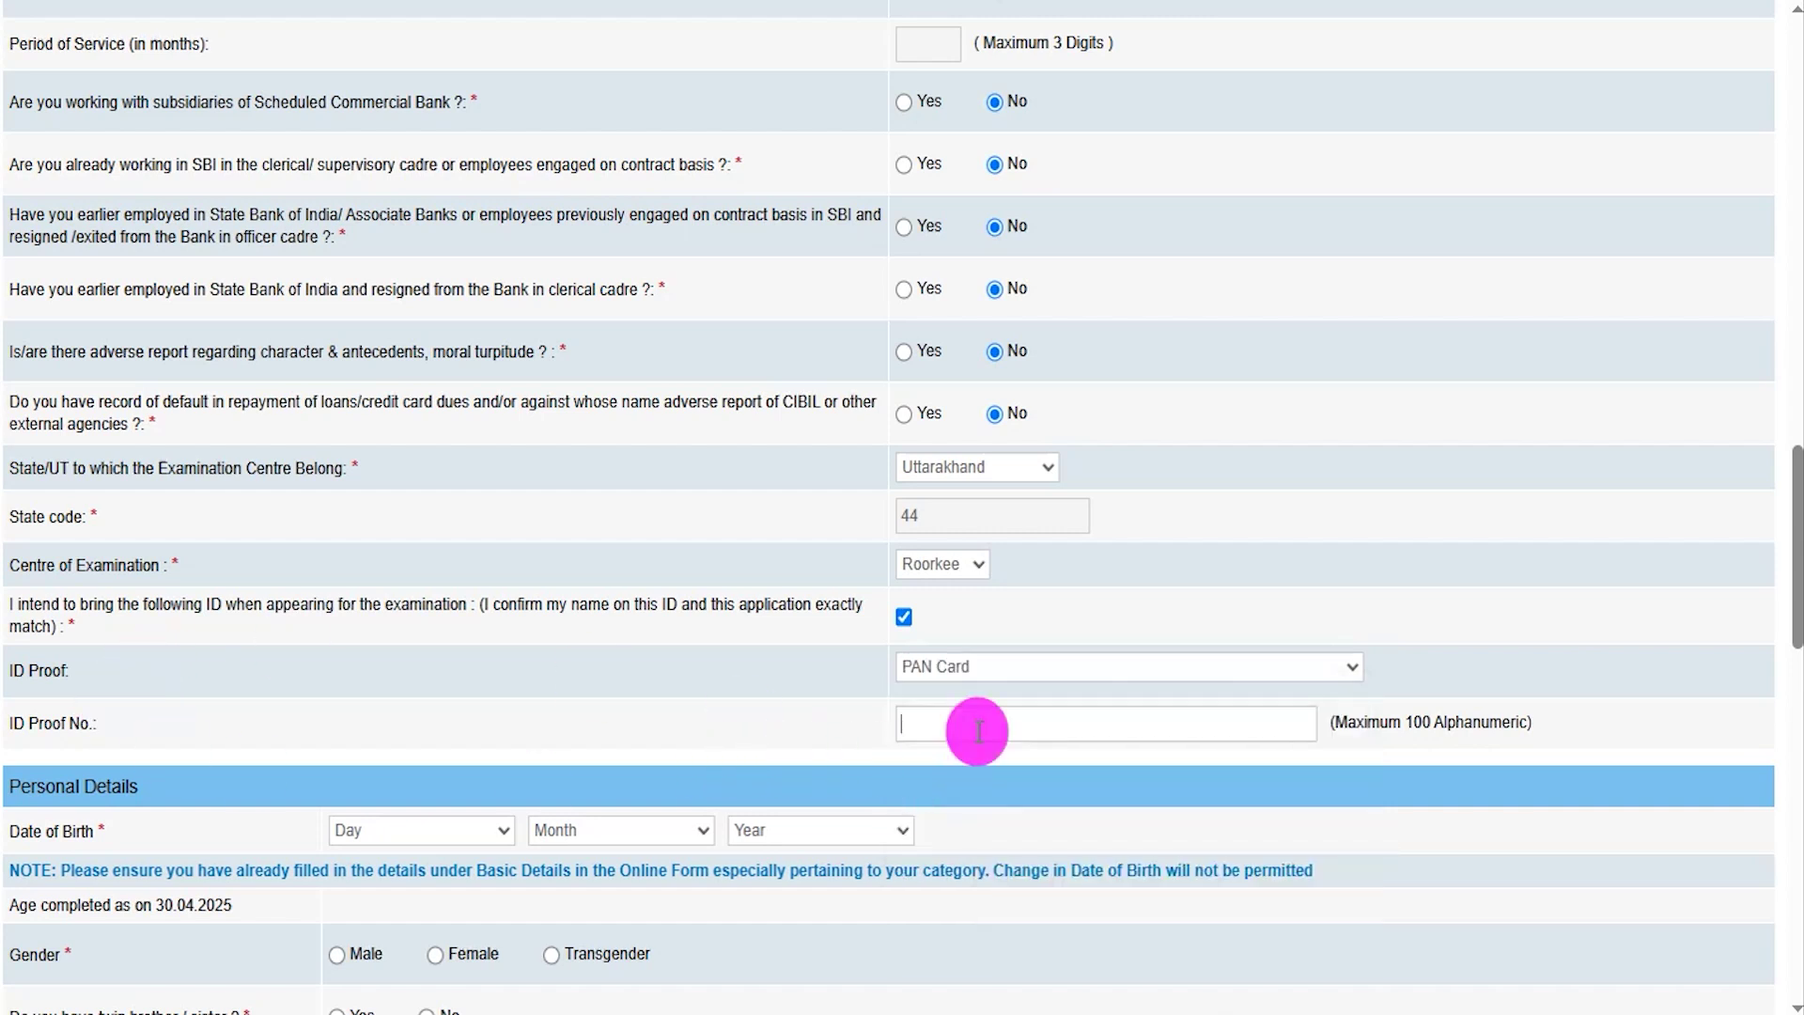
Look through the day, month and year choices for the date of birth.
{"action": "scroll", "coordinate": [816, 641], "scroll_direction": "down", "scroll_amount": 6}
{"action": "left_click", "coordinate": [401, 278]}
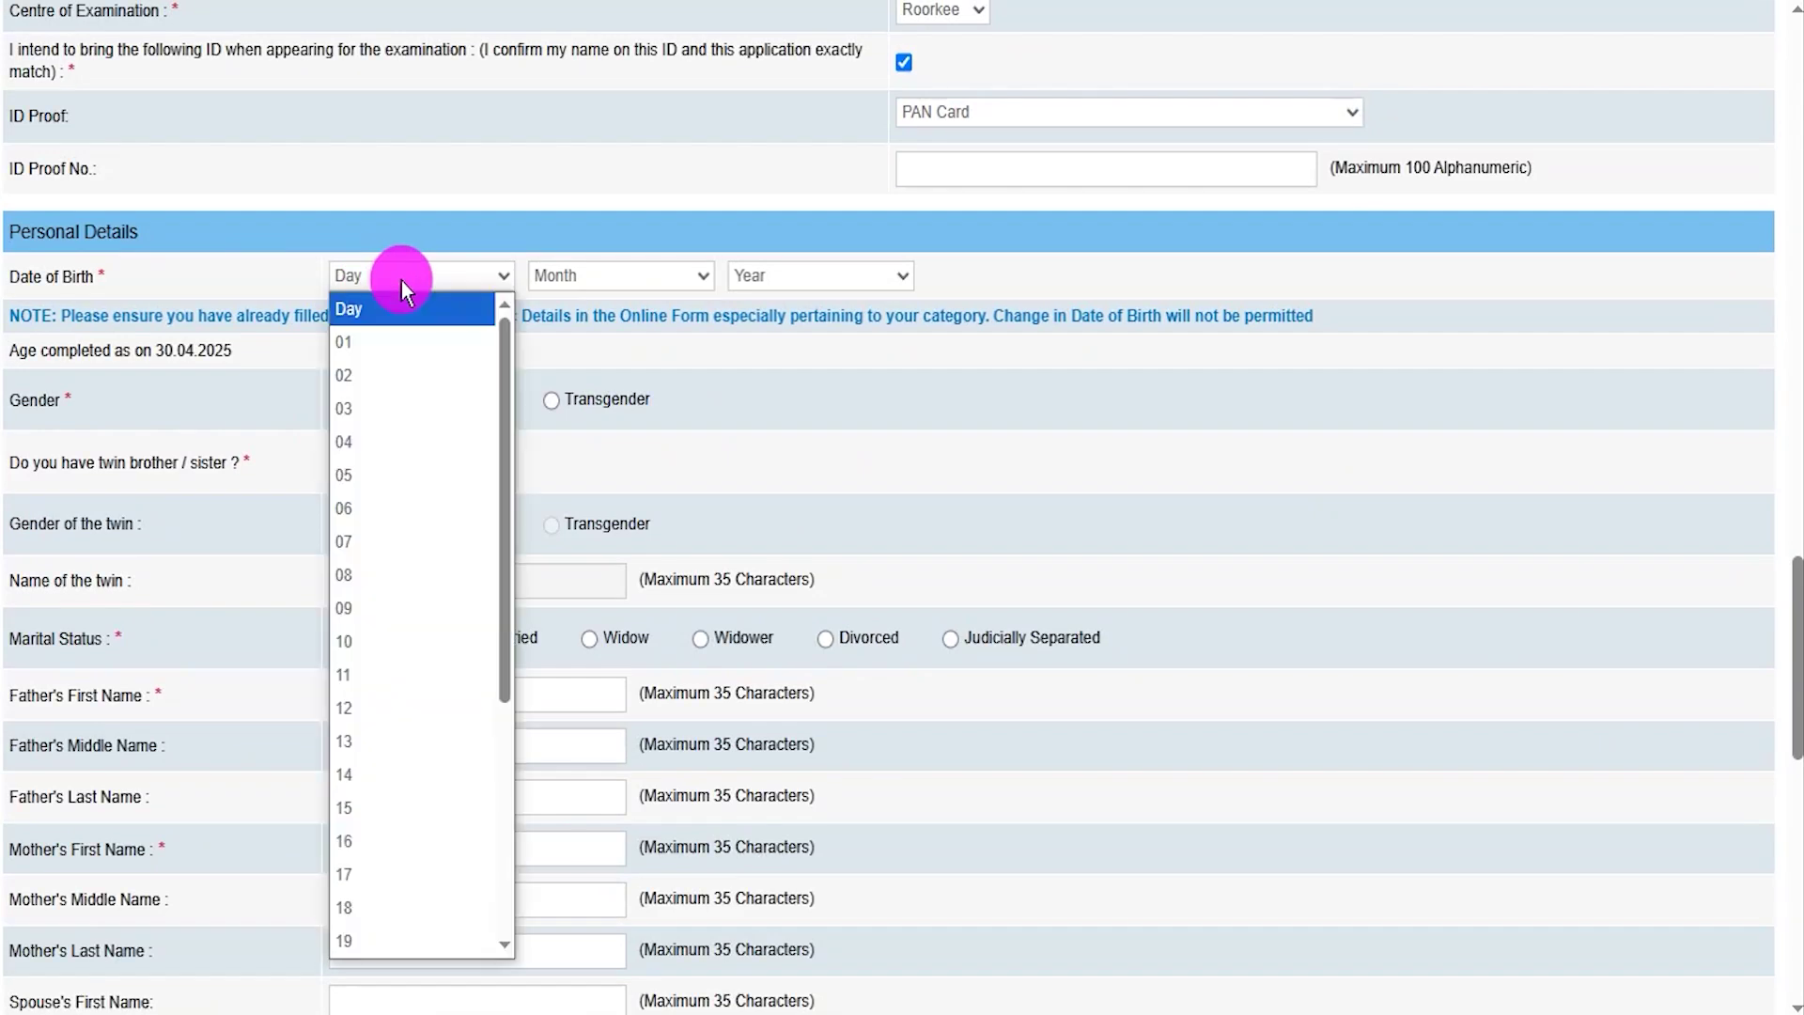
{"action": "left_click", "coordinate": [680, 276]}
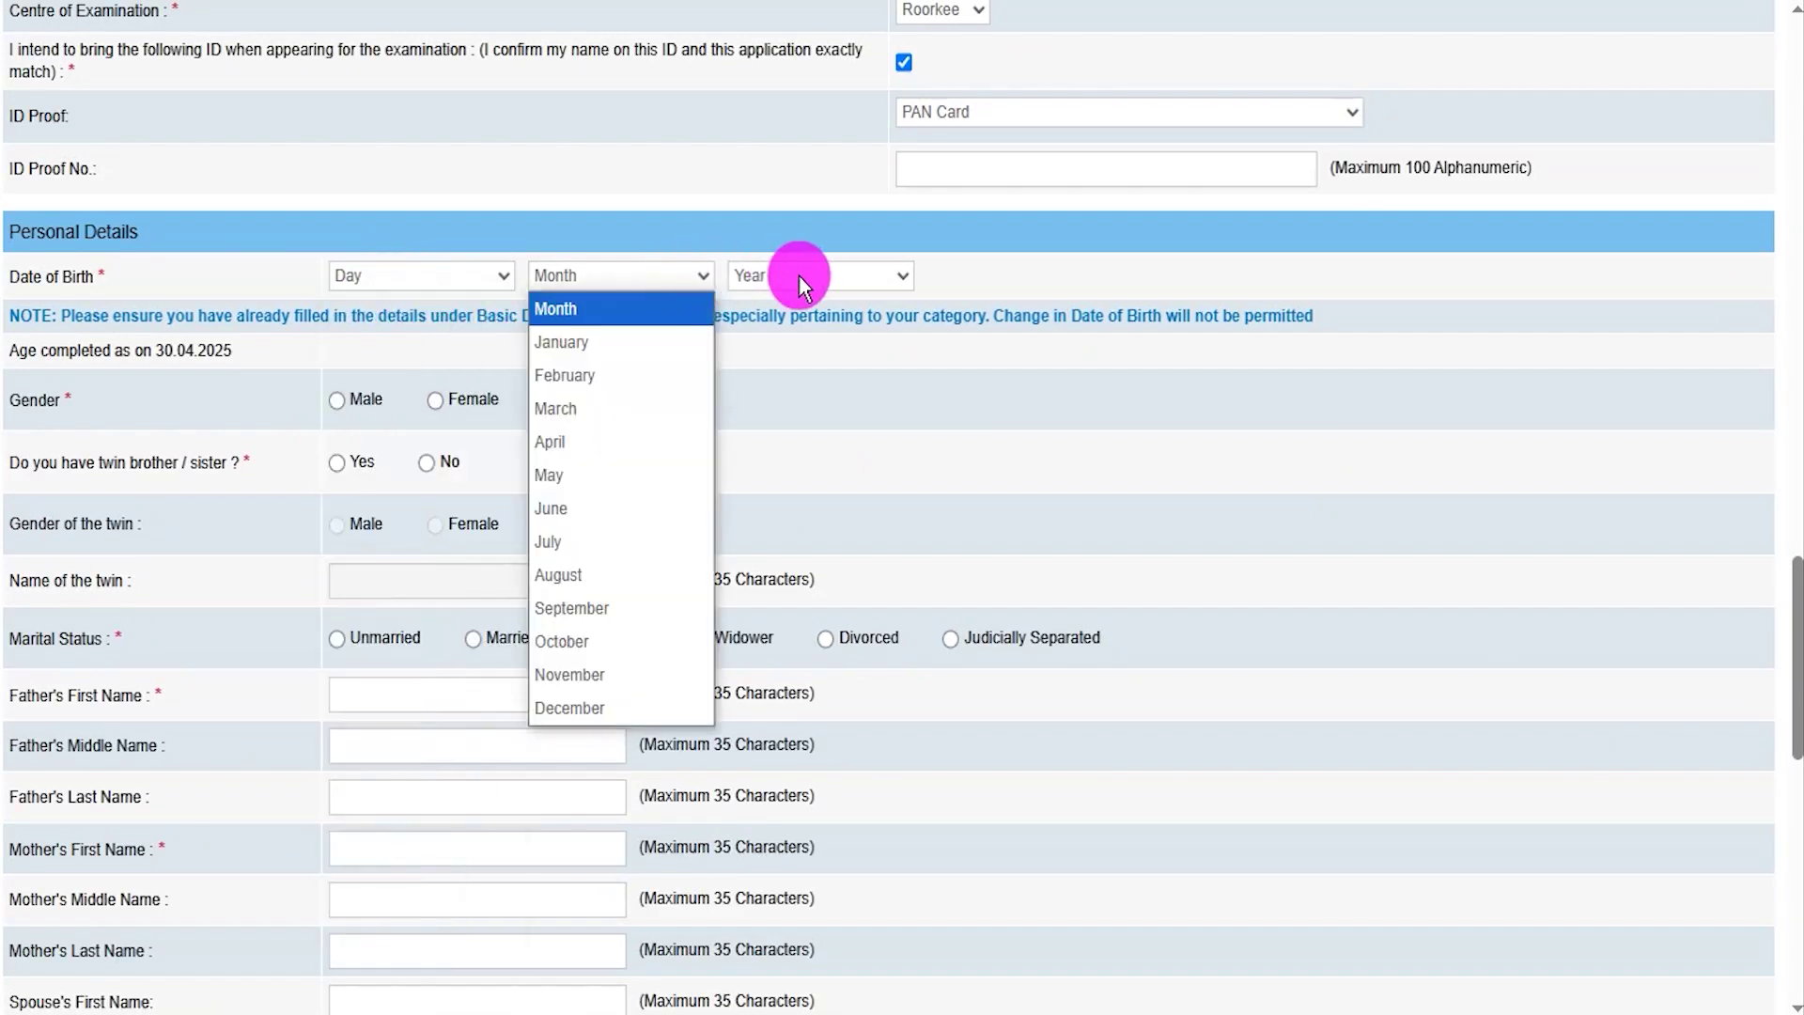
{"action": "left_click", "coordinate": [815, 274]}
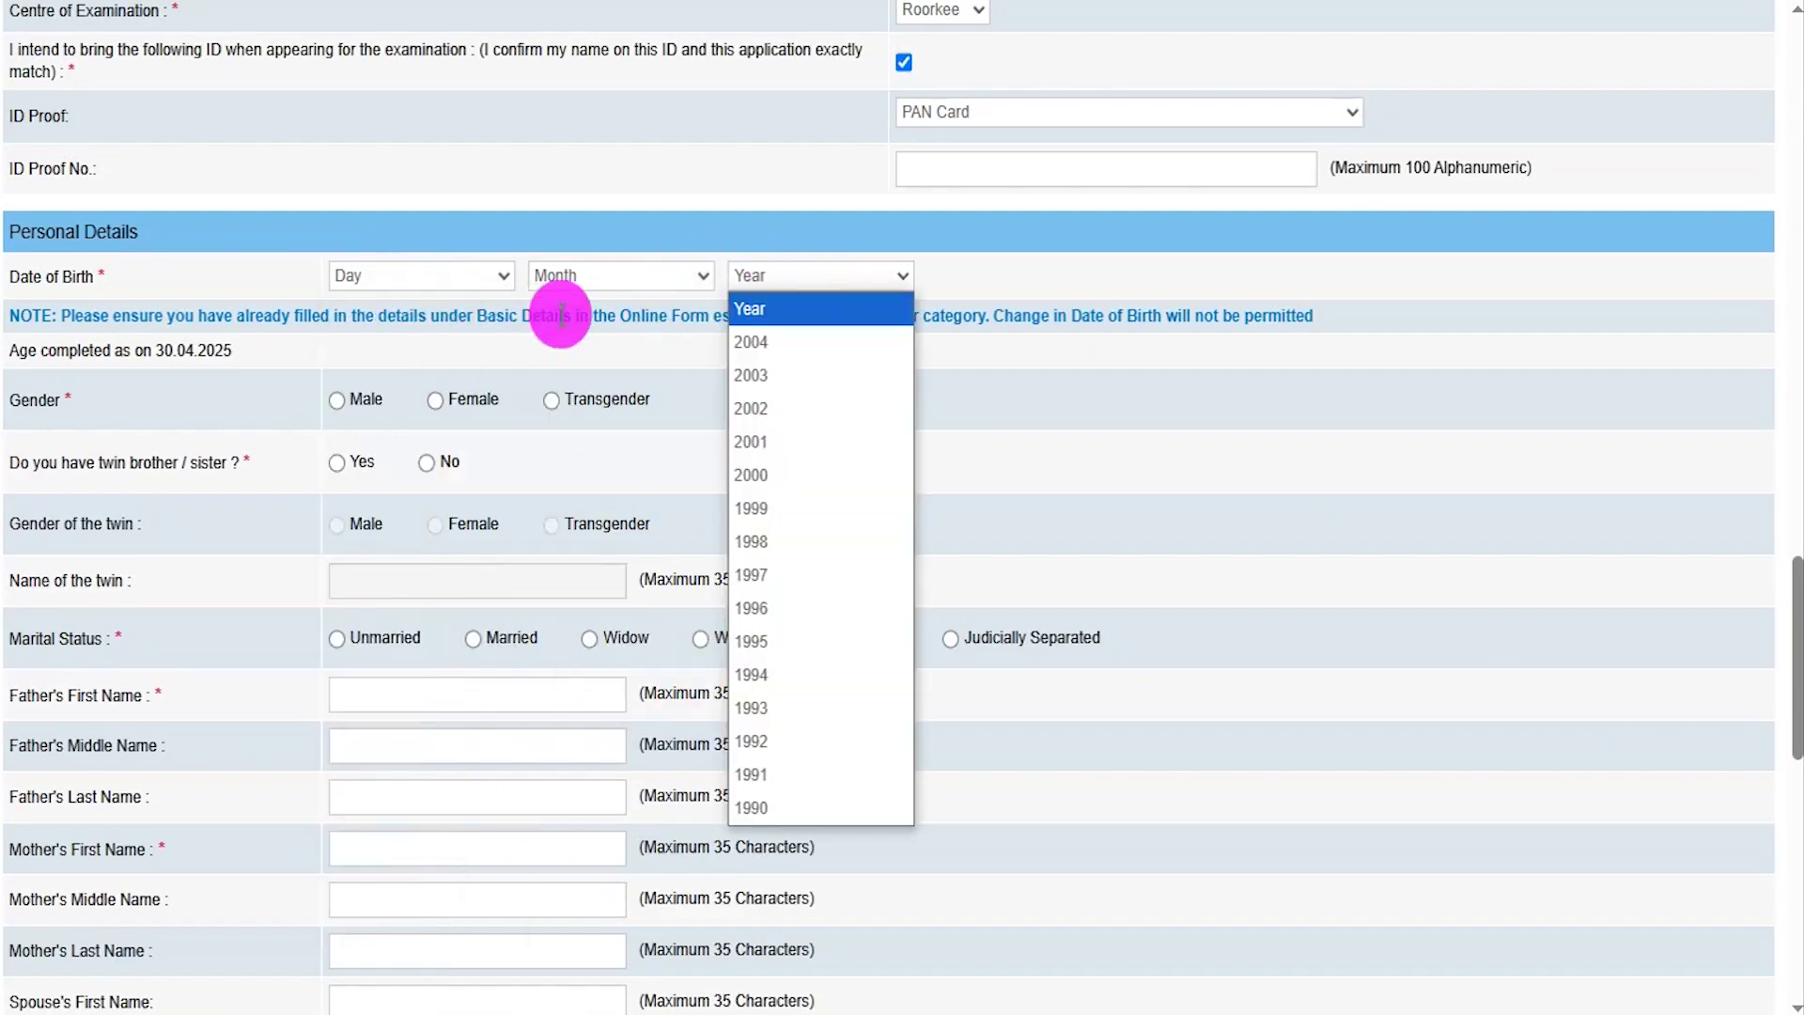
Set the gender to Male, answer No to having a twin and set the marital status to Unmarried.
{"action": "left_click", "coordinate": [344, 399]}
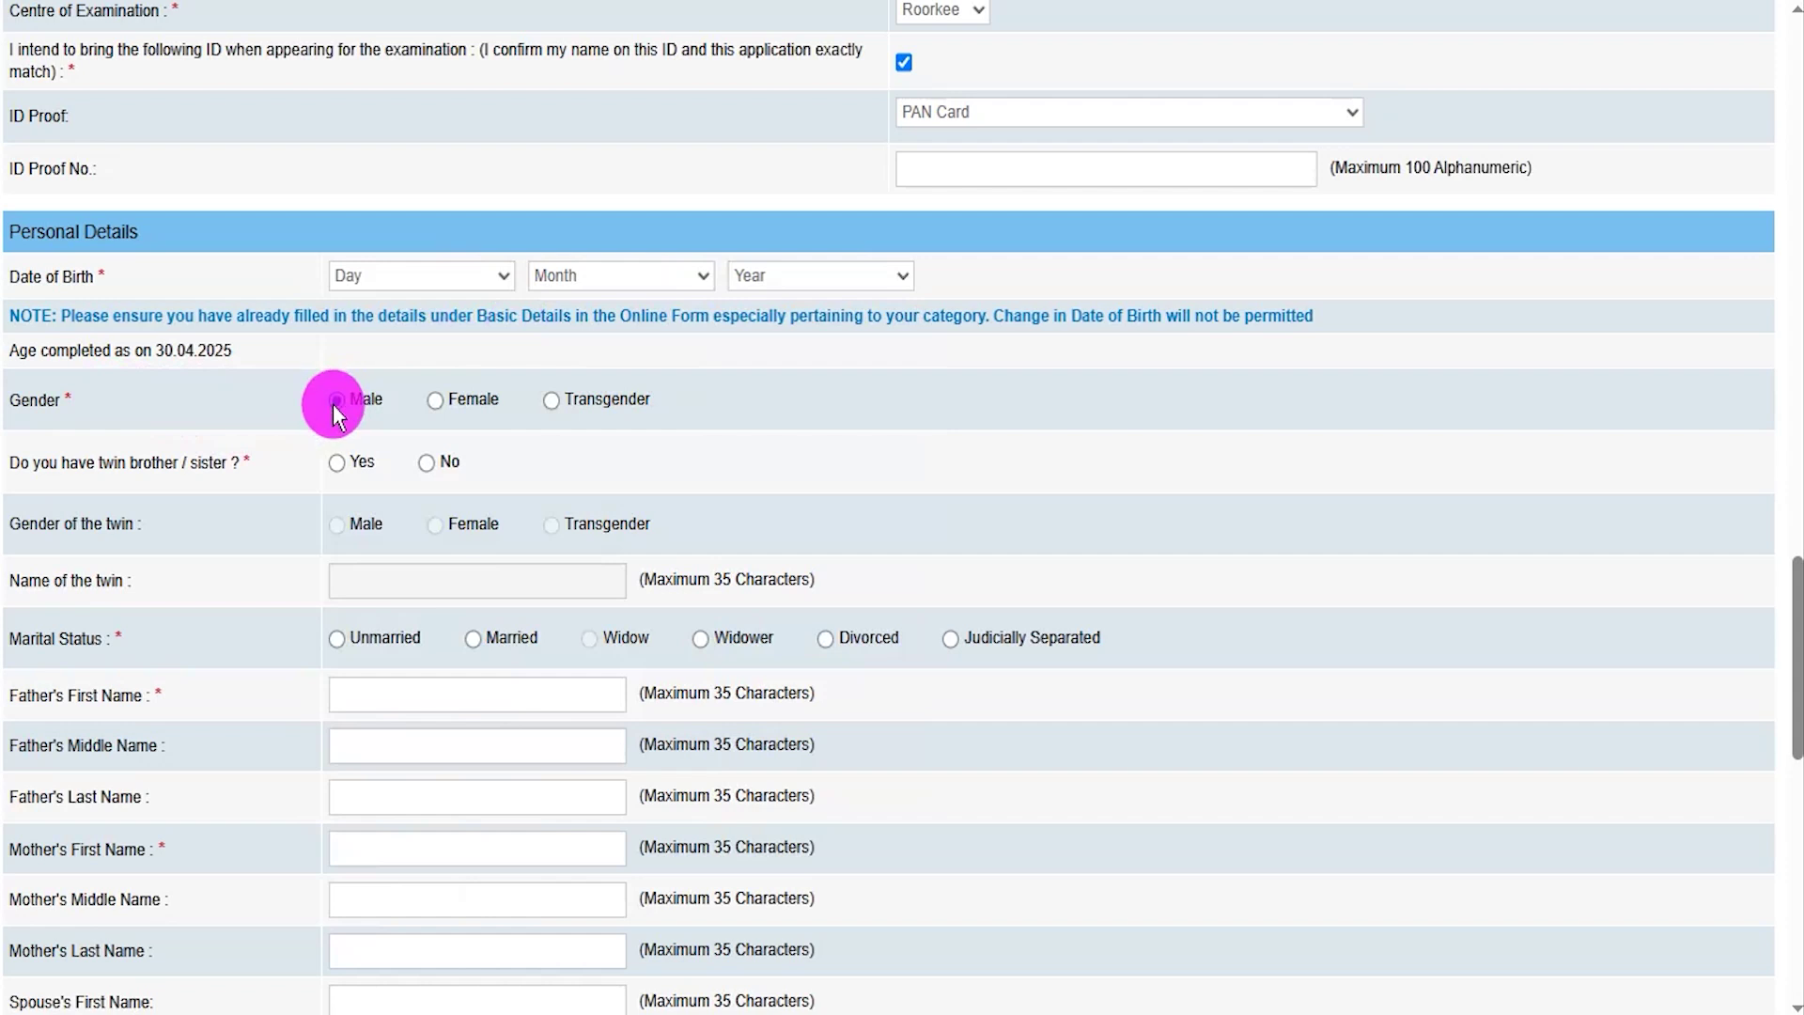
{"action": "left_click", "coordinate": [340, 402]}
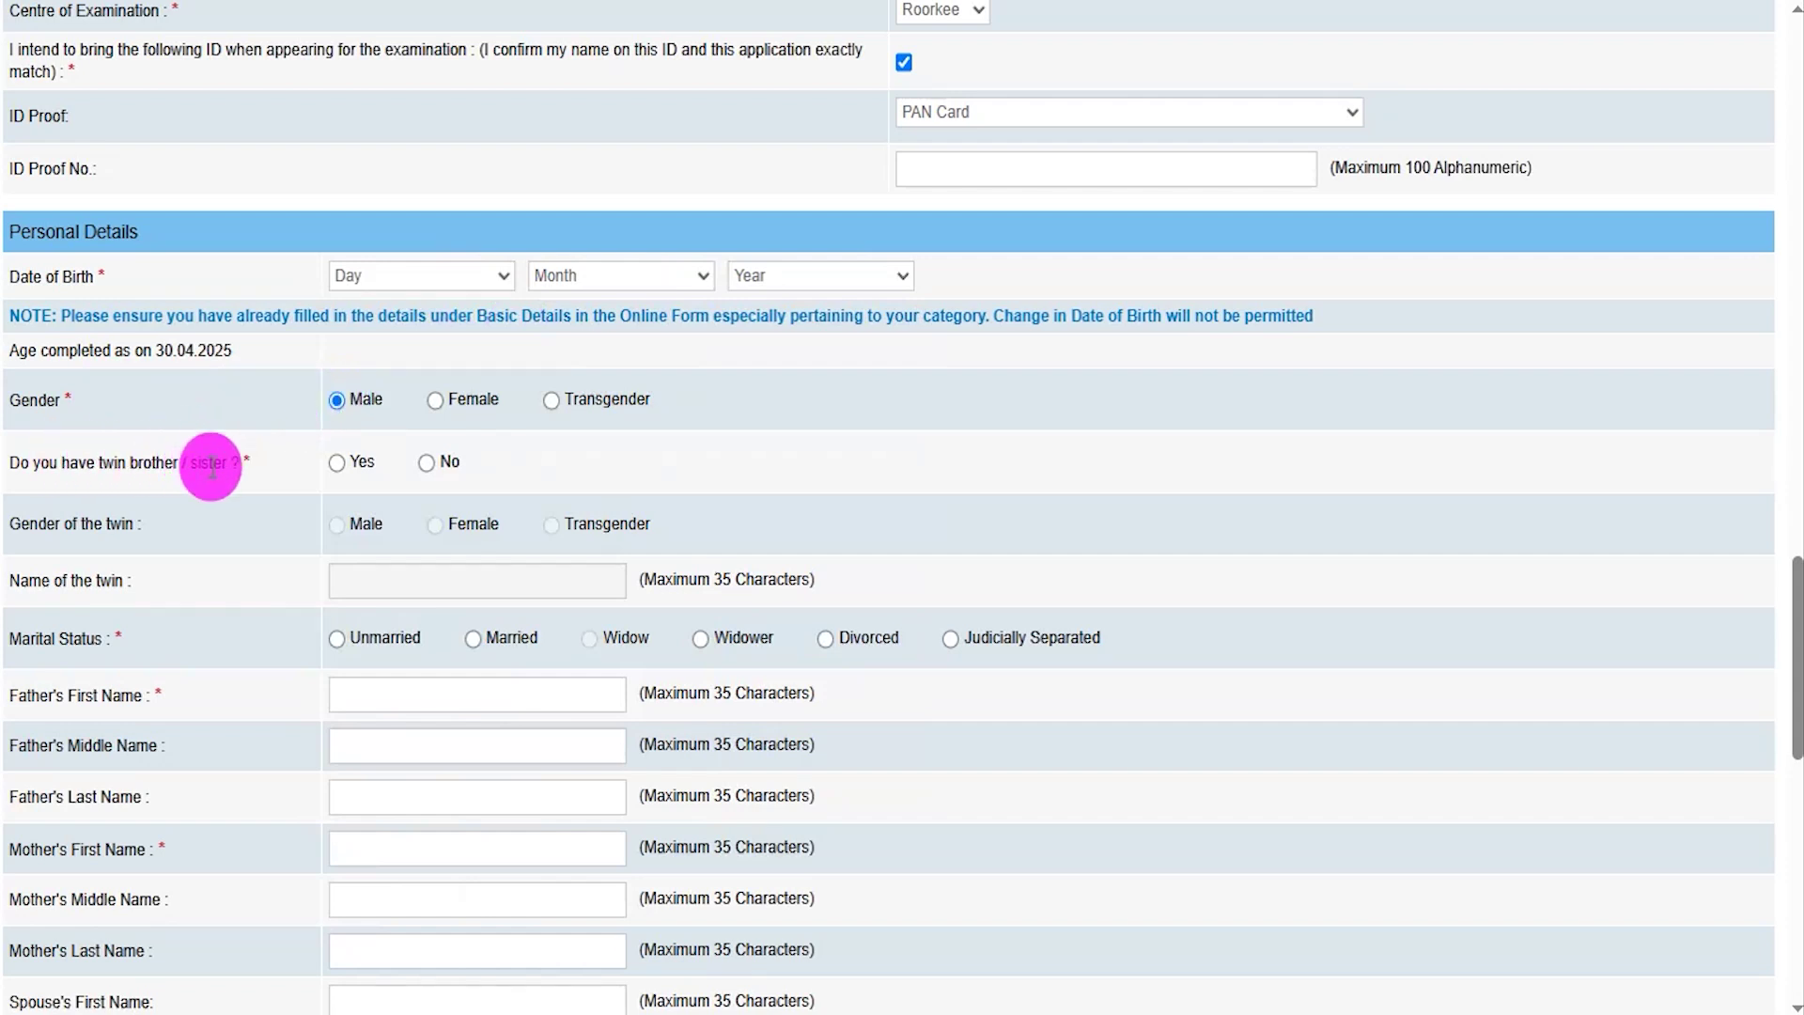
{"action": "left_click", "coordinate": [336, 463]}
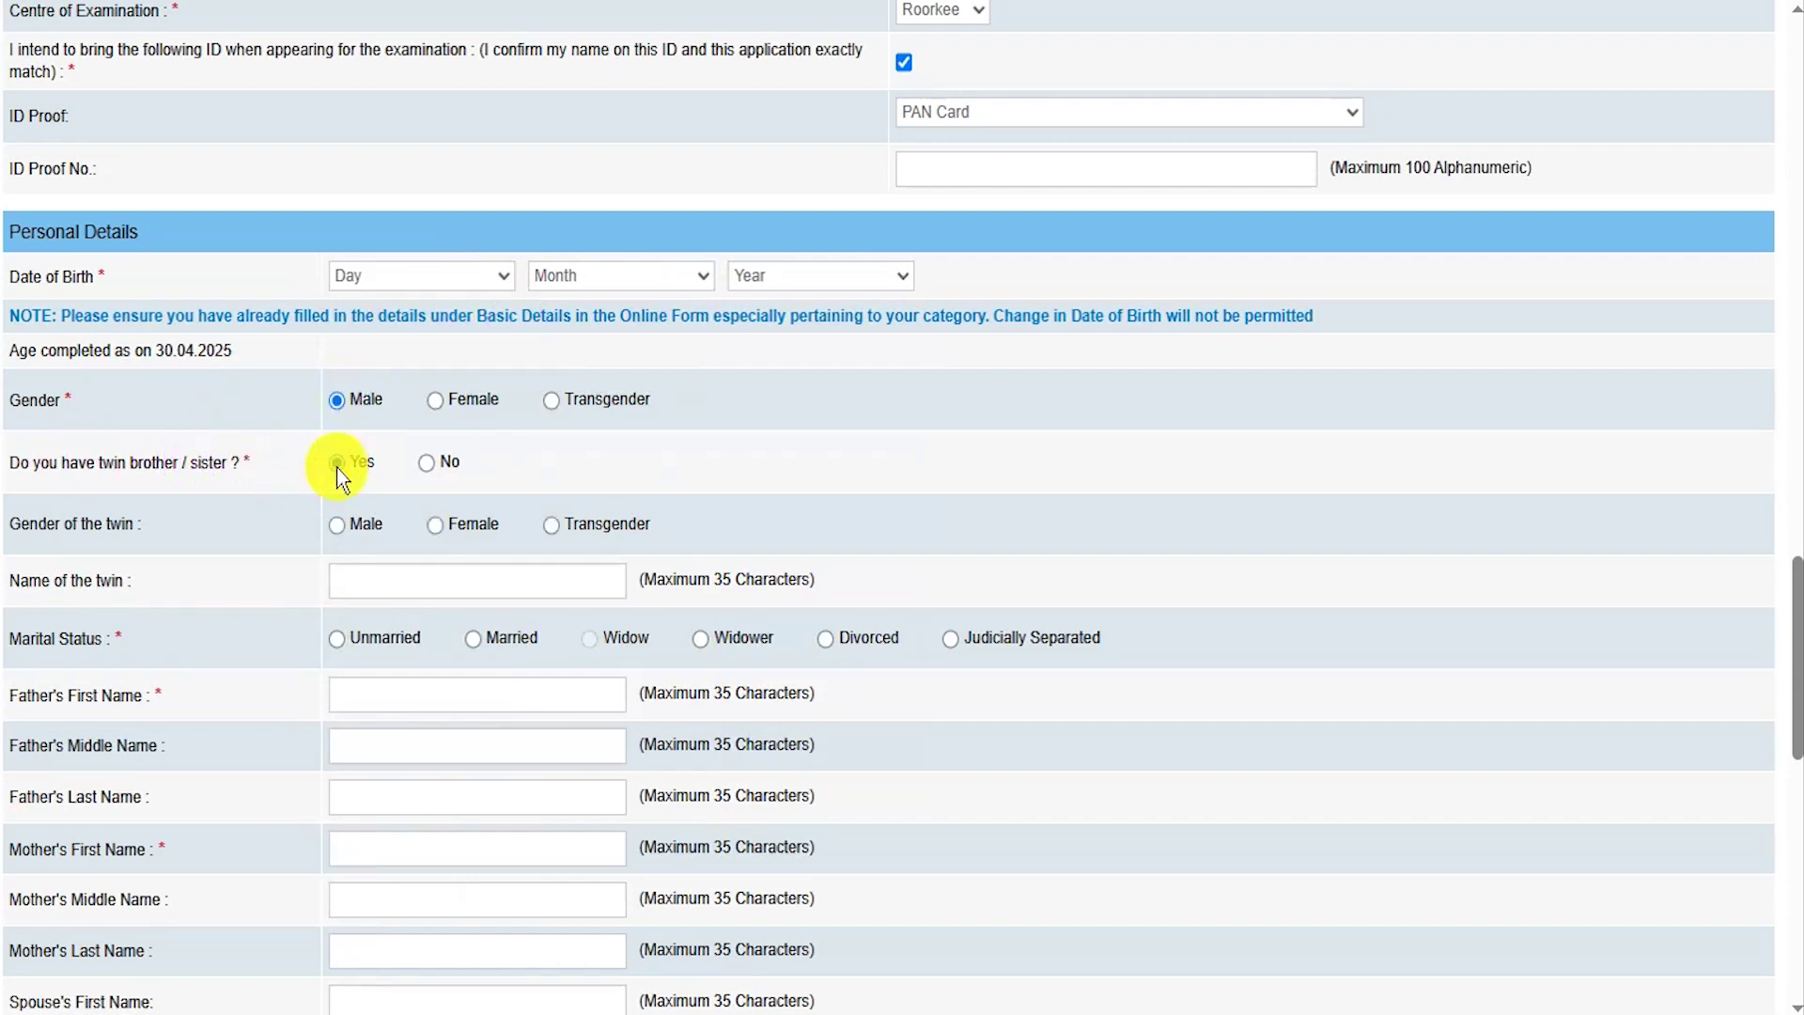
{"action": "left_click", "coordinate": [335, 527]}
{"action": "left_click", "coordinate": [427, 463]}
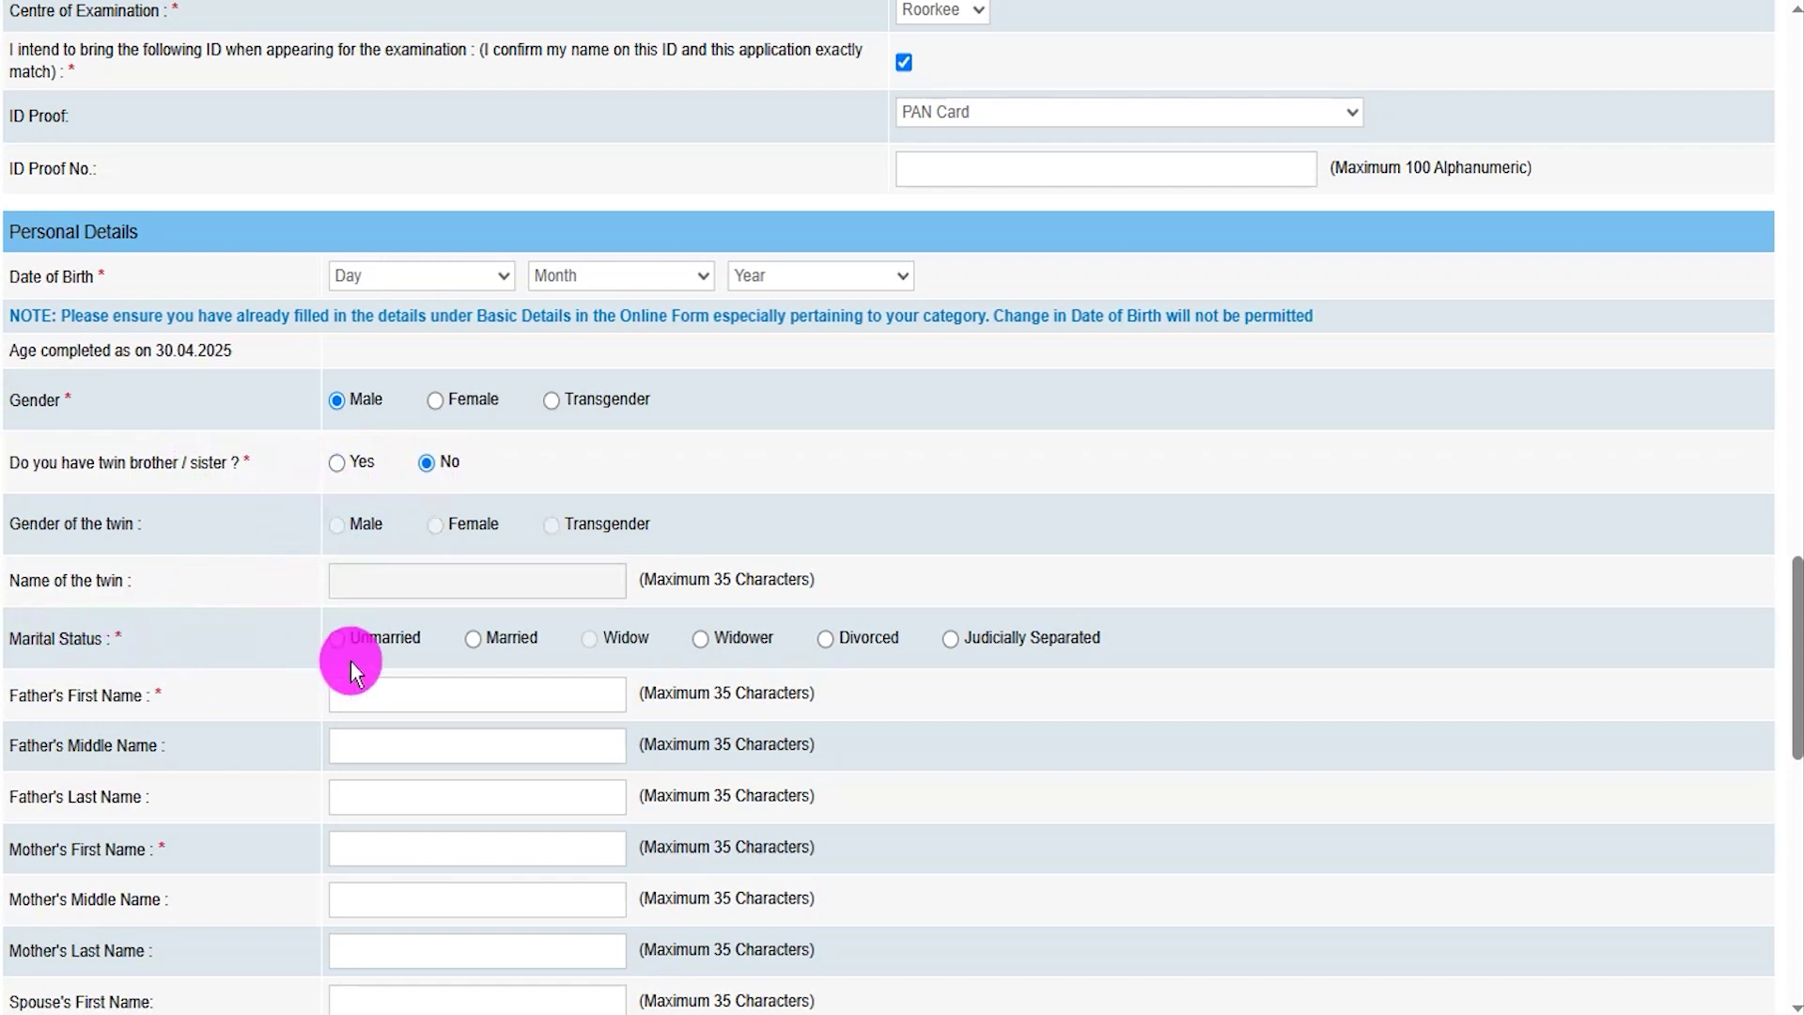
{"action": "left_click", "coordinate": [335, 640]}
Review the father's, mother's and spouse's name fields and the start of the correspondence address section.
{"action": "scroll", "coordinate": [415, 613], "scroll_direction": "down", "scroll_amount": 3}
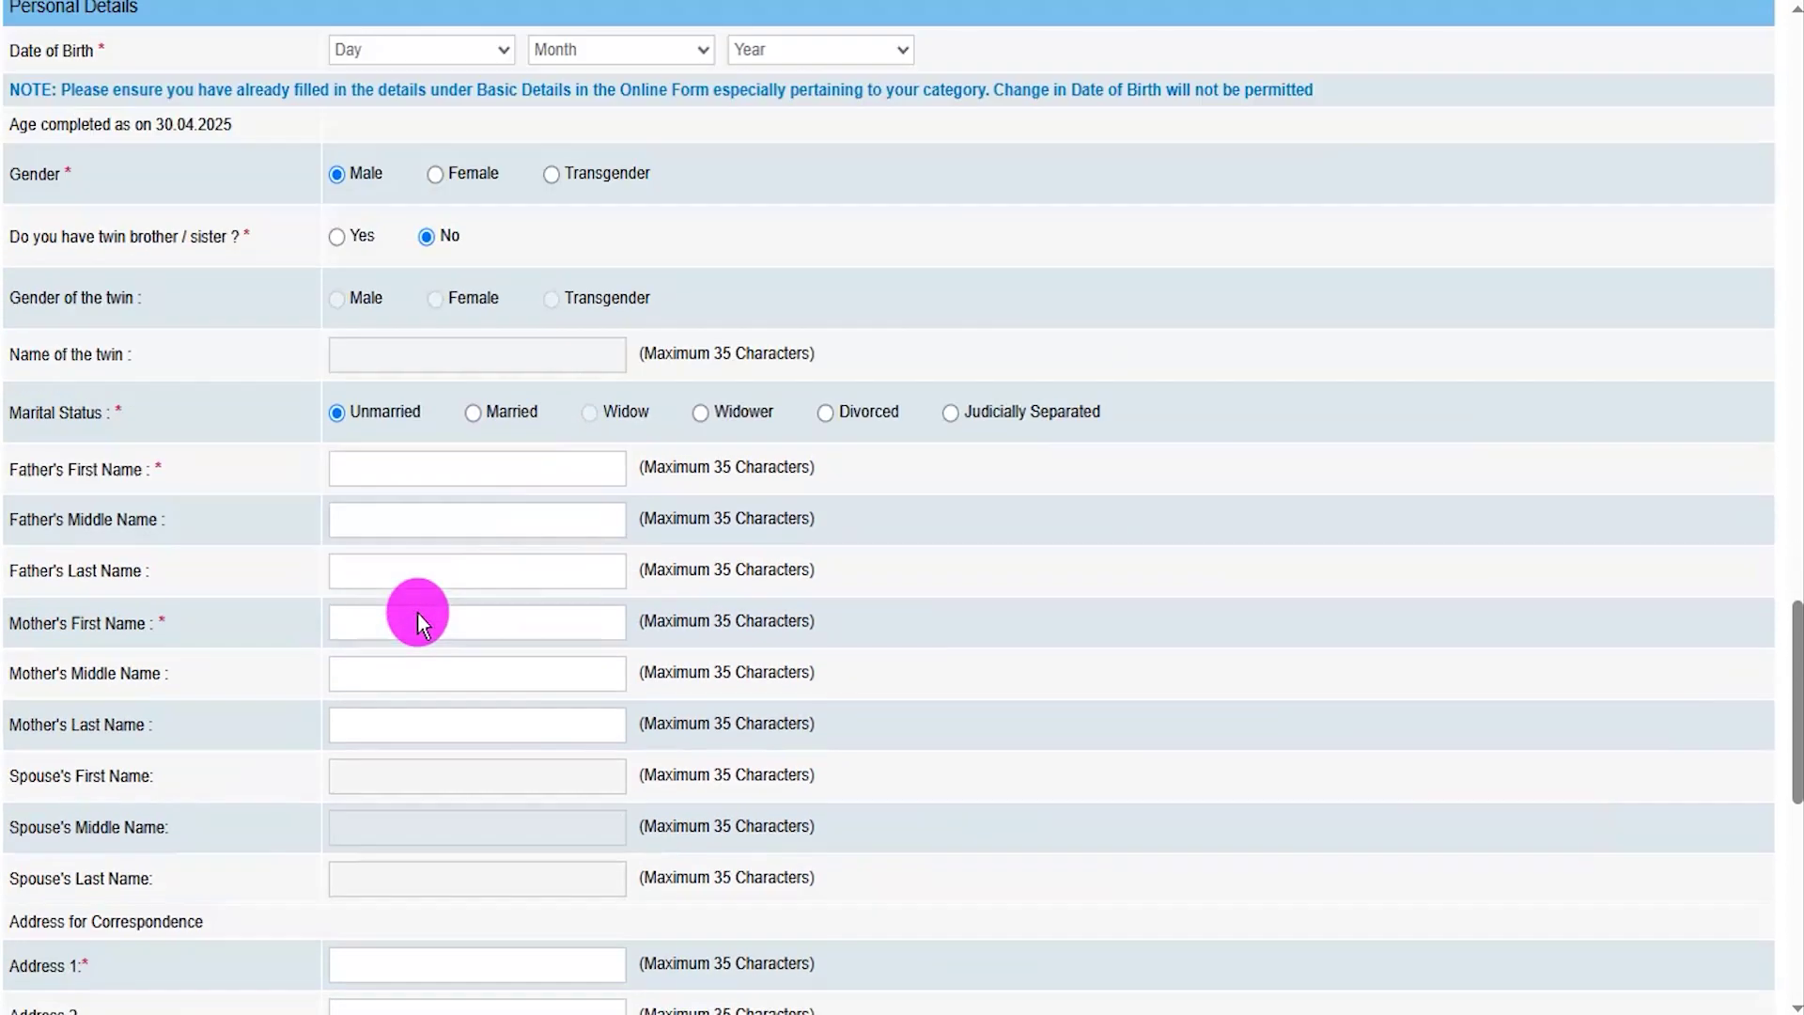
{"action": "left_click", "coordinate": [443, 418]}
{"action": "left_click", "coordinate": [173, 518]}
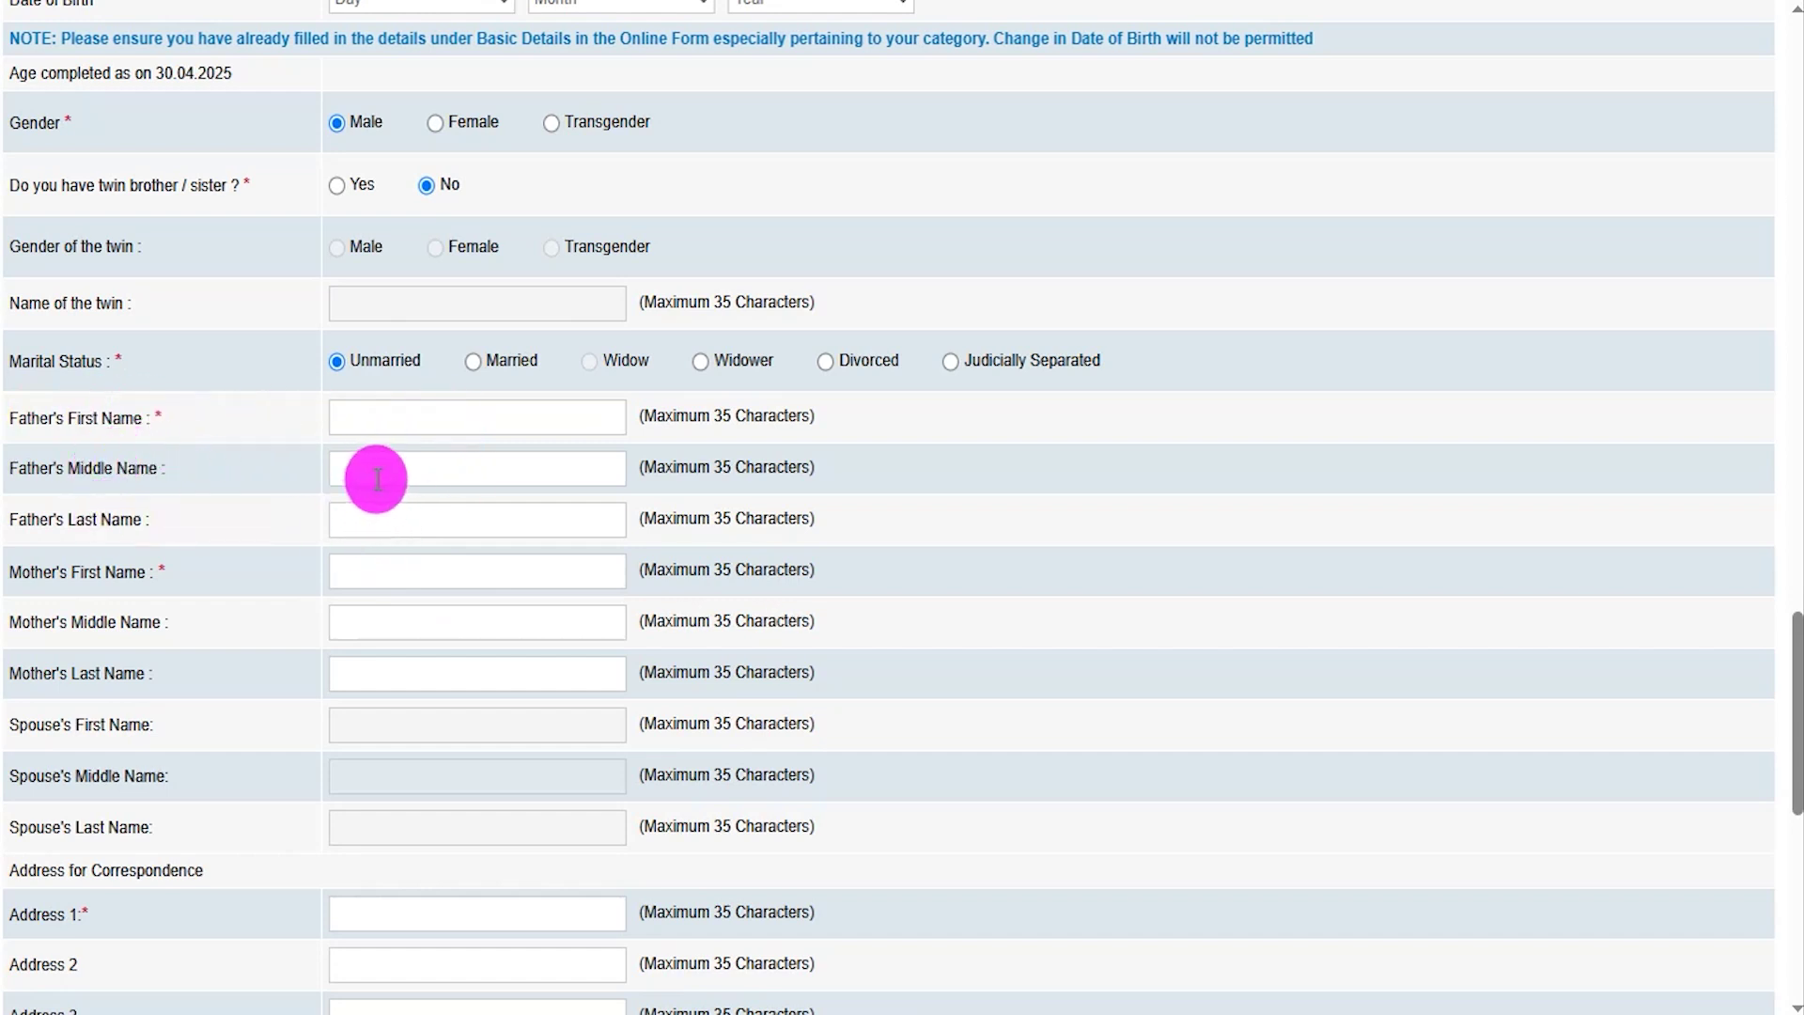
{"action": "left_click", "coordinate": [441, 575]}
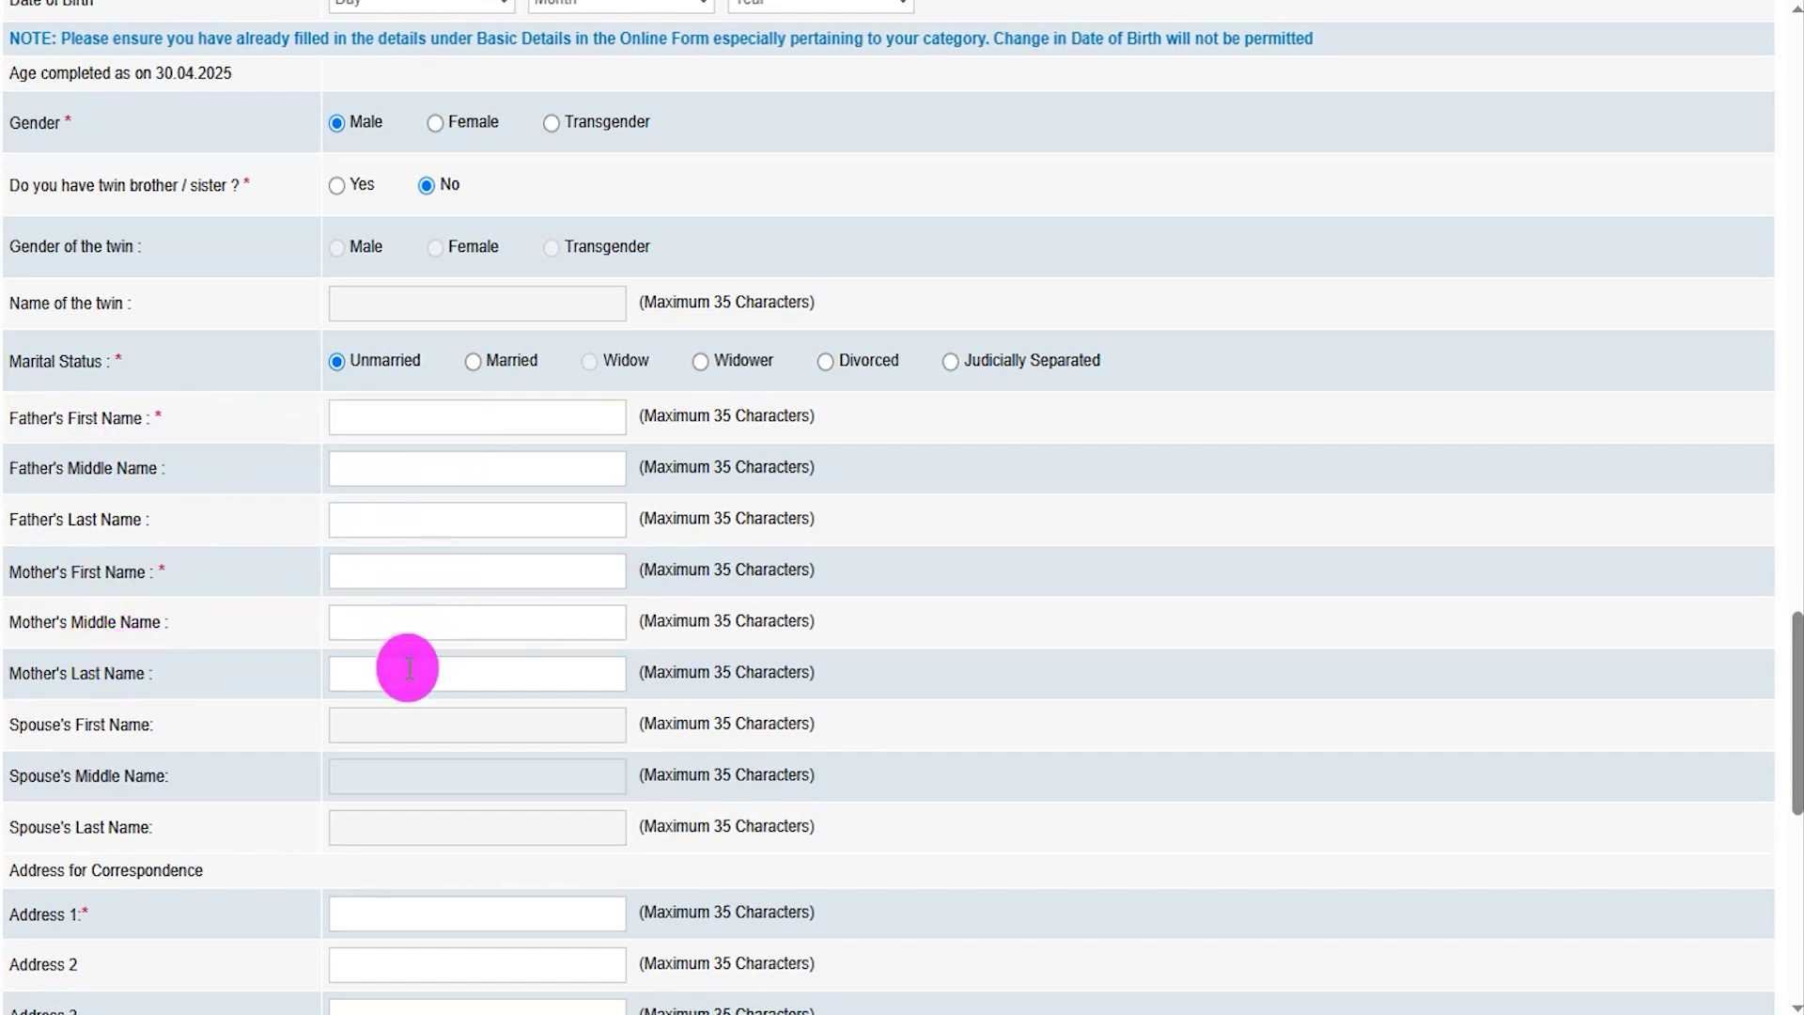
{"action": "scroll", "coordinate": [404, 662], "scroll_direction": "down", "scroll_amount": 2}
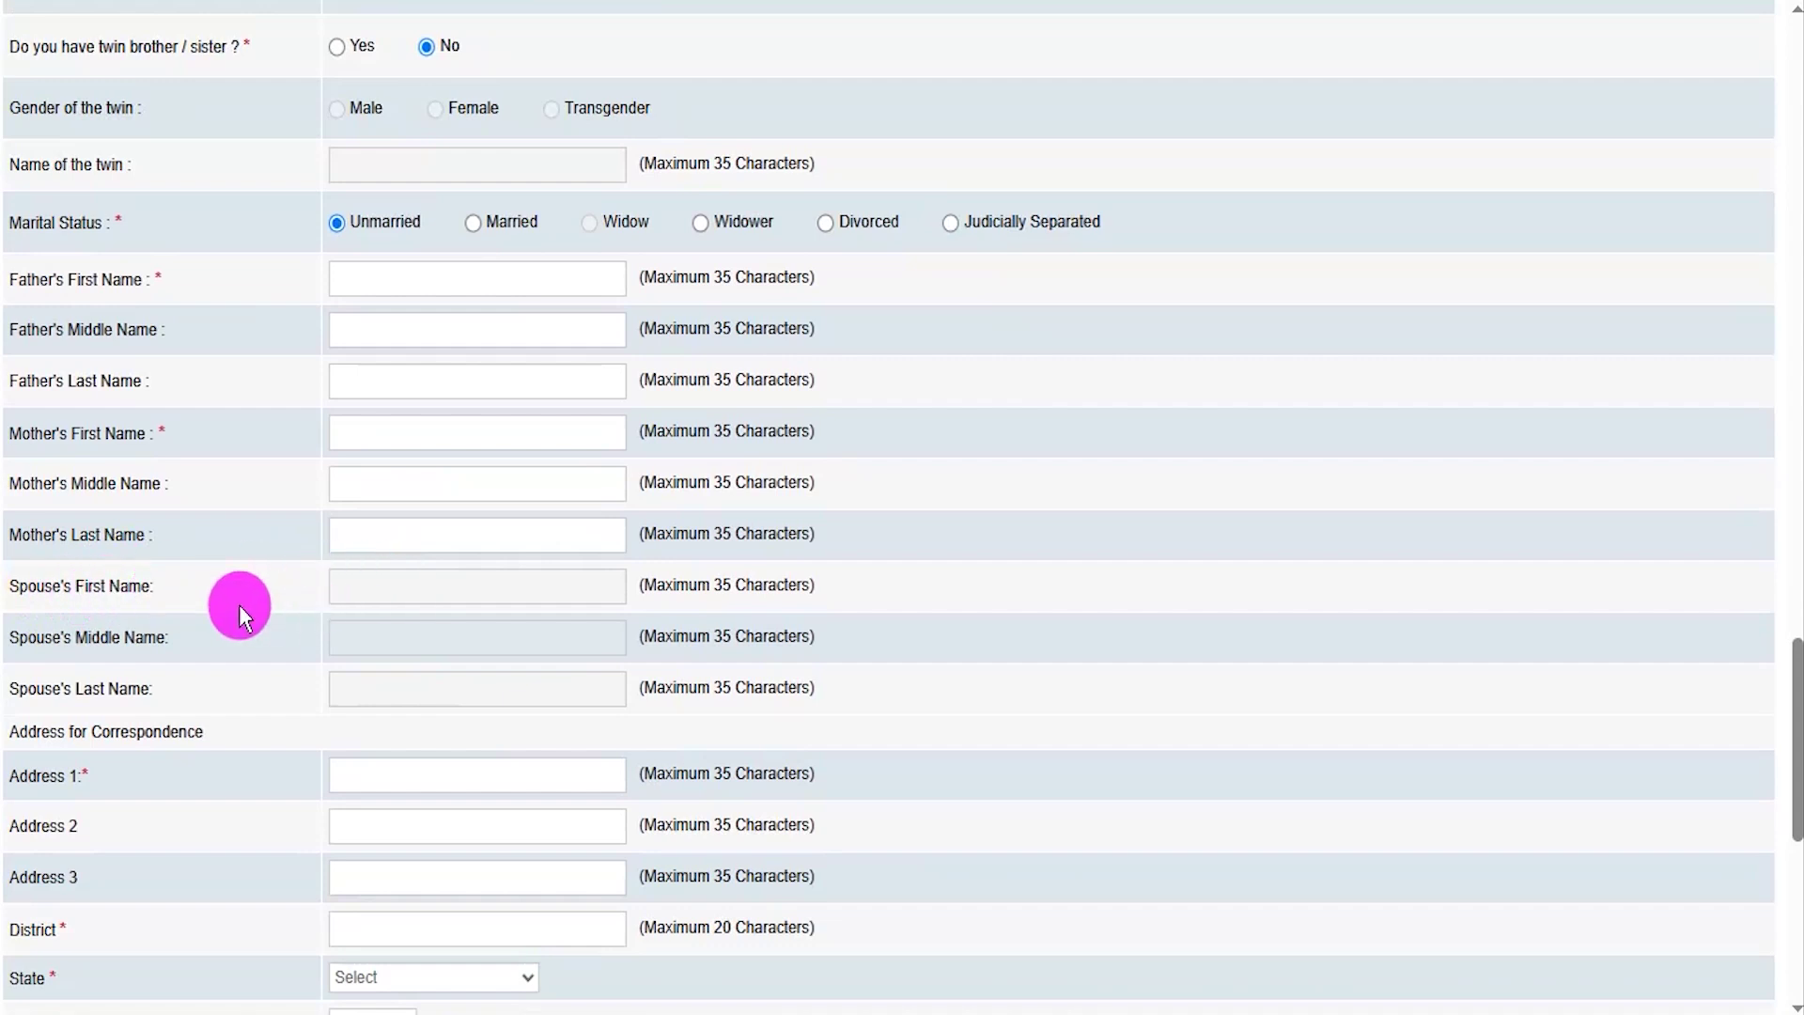
{"action": "left_click", "coordinate": [41, 730]}
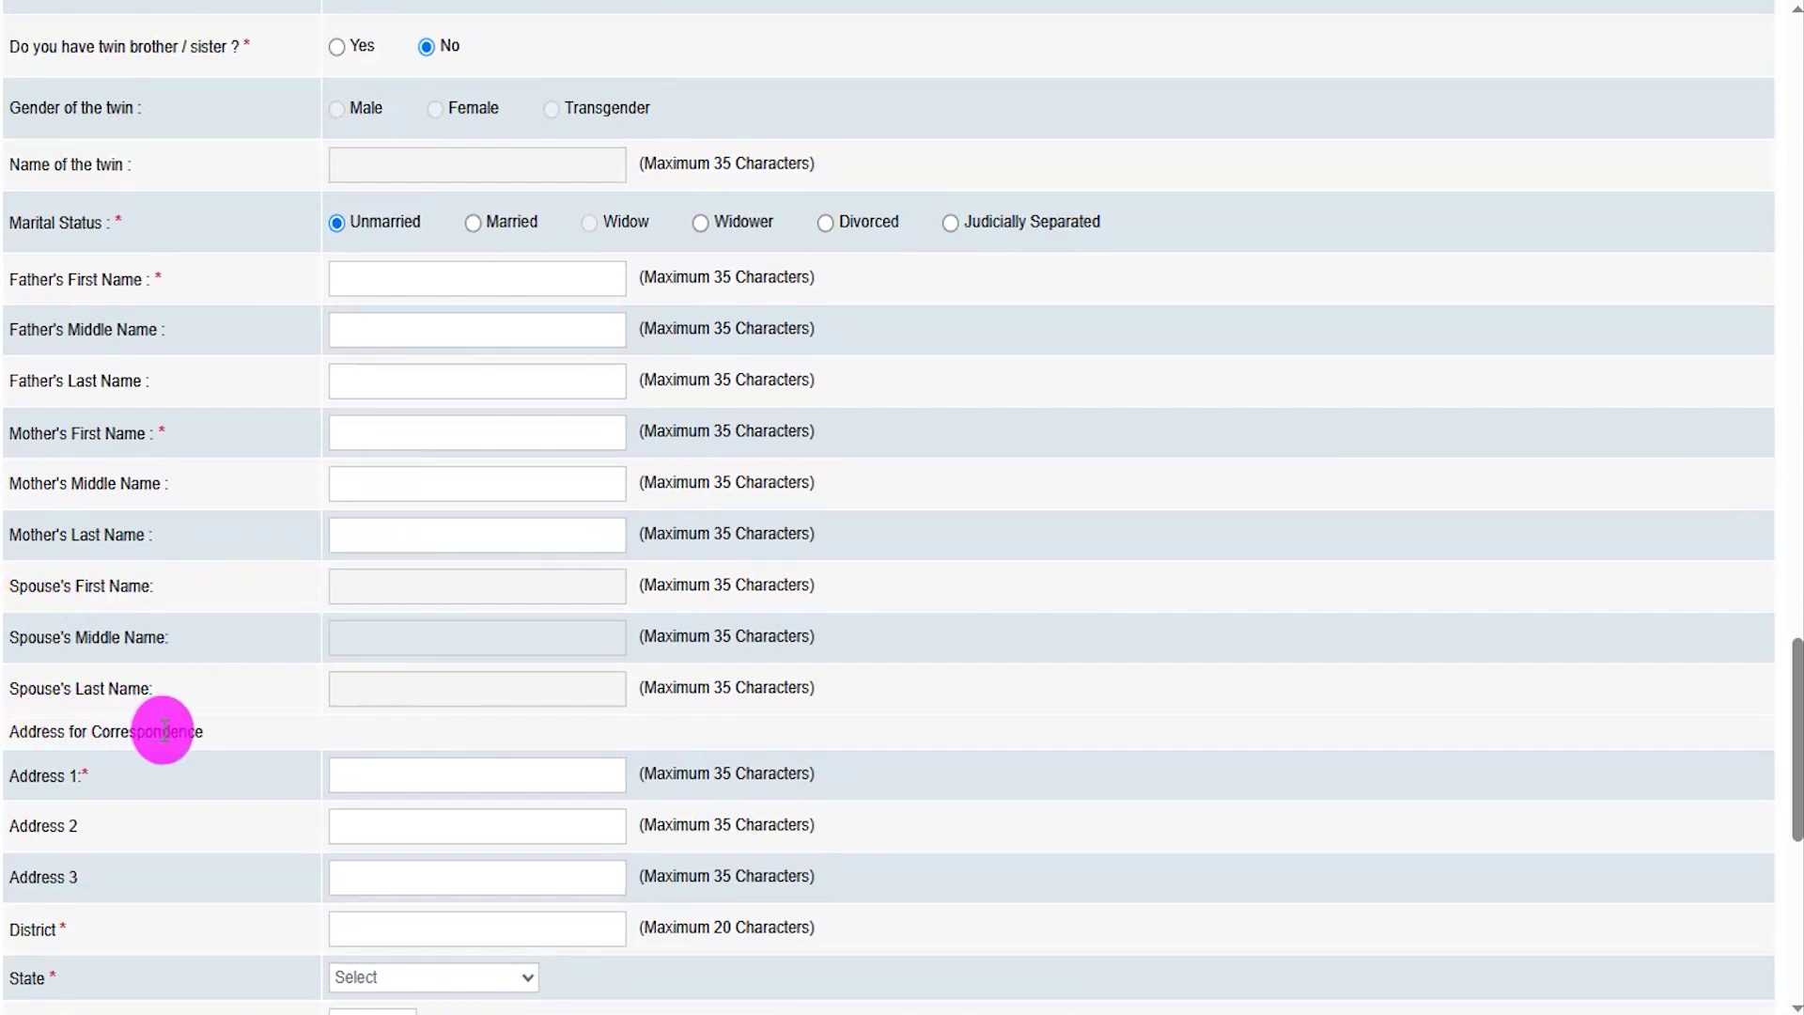
Mark the permanent address as the same as the correspondence address, and save the basic details to continue.
{"action": "scroll", "coordinate": [350, 685], "scroll_direction": "down", "scroll_amount": 6}
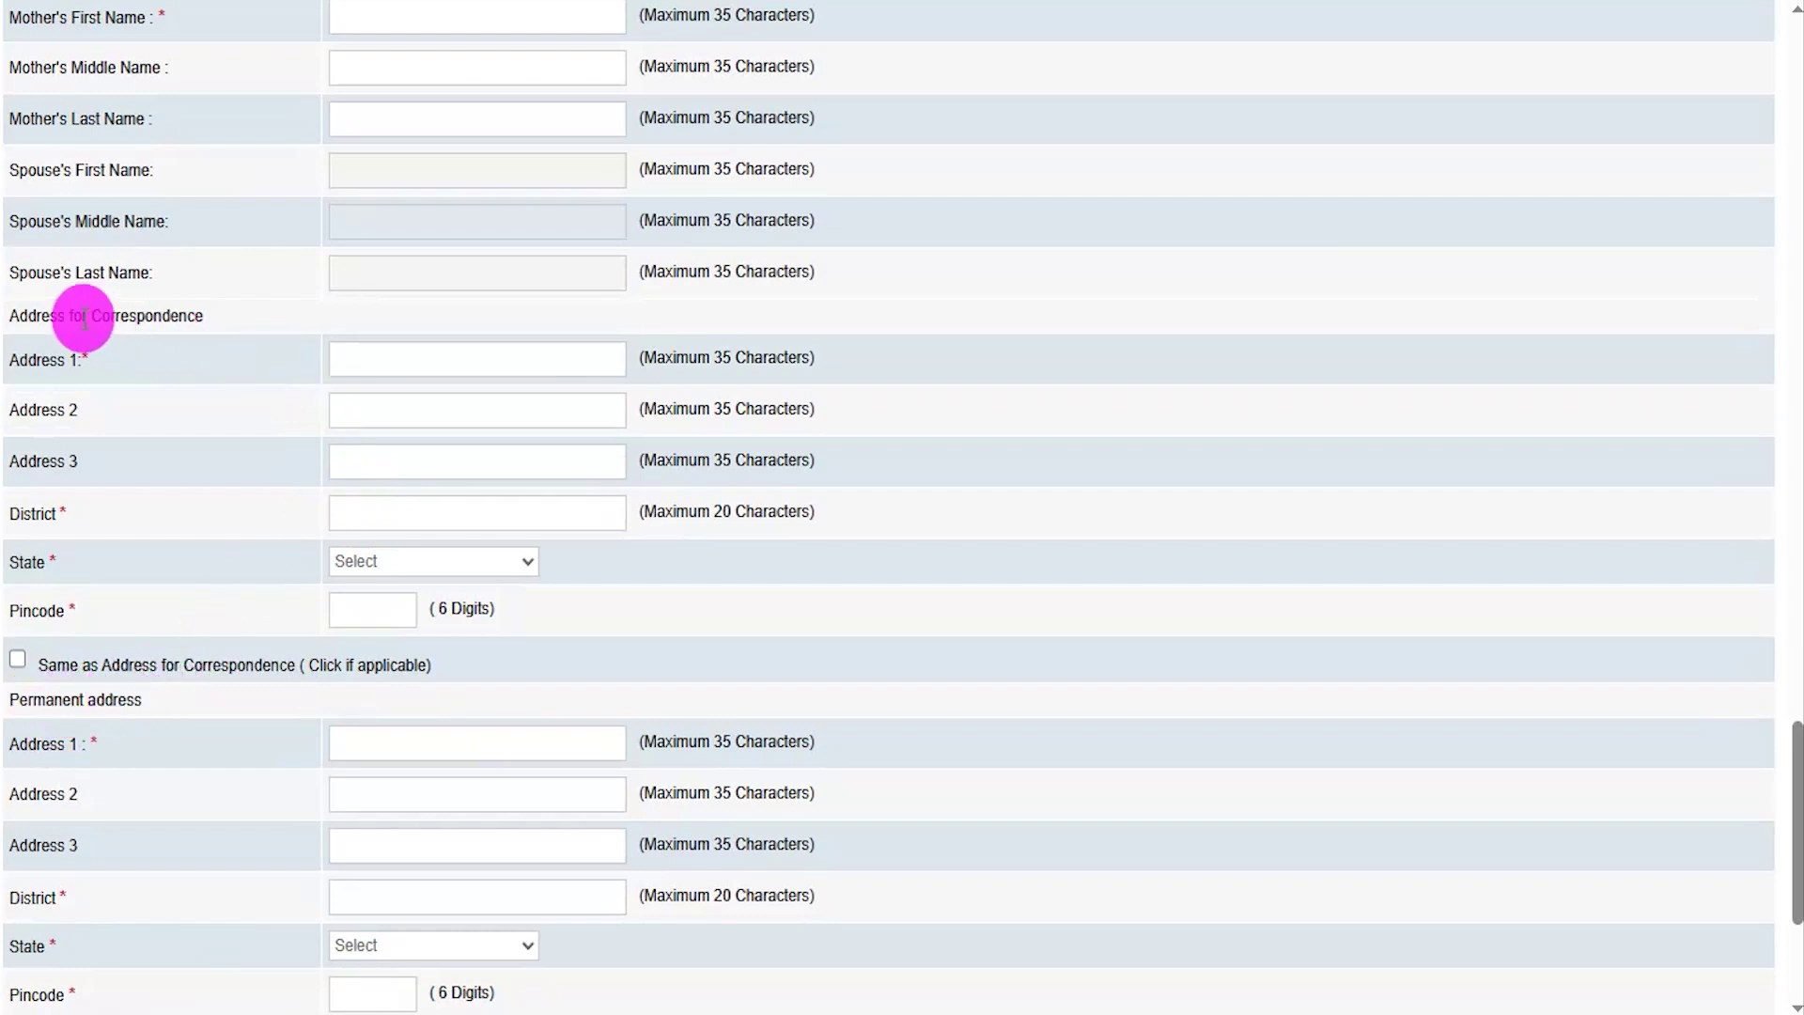
{"action": "left_click", "coordinate": [17, 660]}
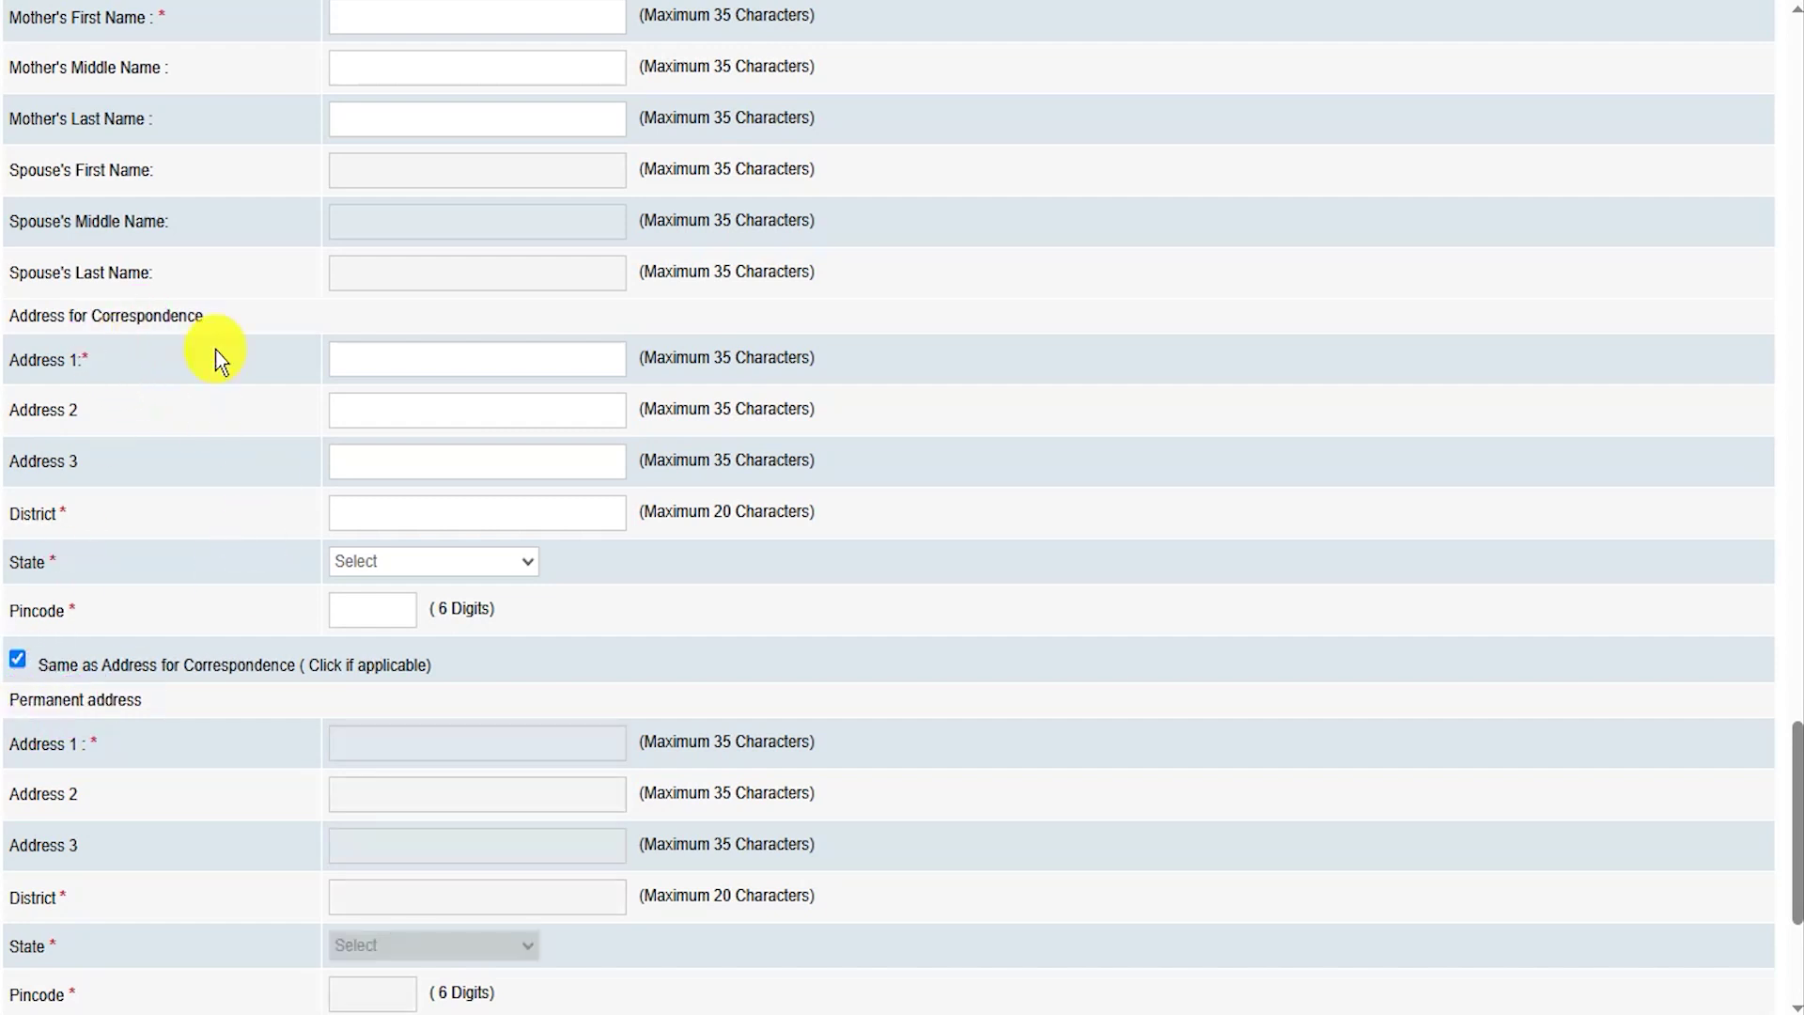
{"action": "scroll", "coordinate": [354, 591], "scroll_direction": "down", "scroll_amount": 3}
{"action": "scroll", "coordinate": [385, 600], "scroll_direction": "down", "scroll_amount": 1}
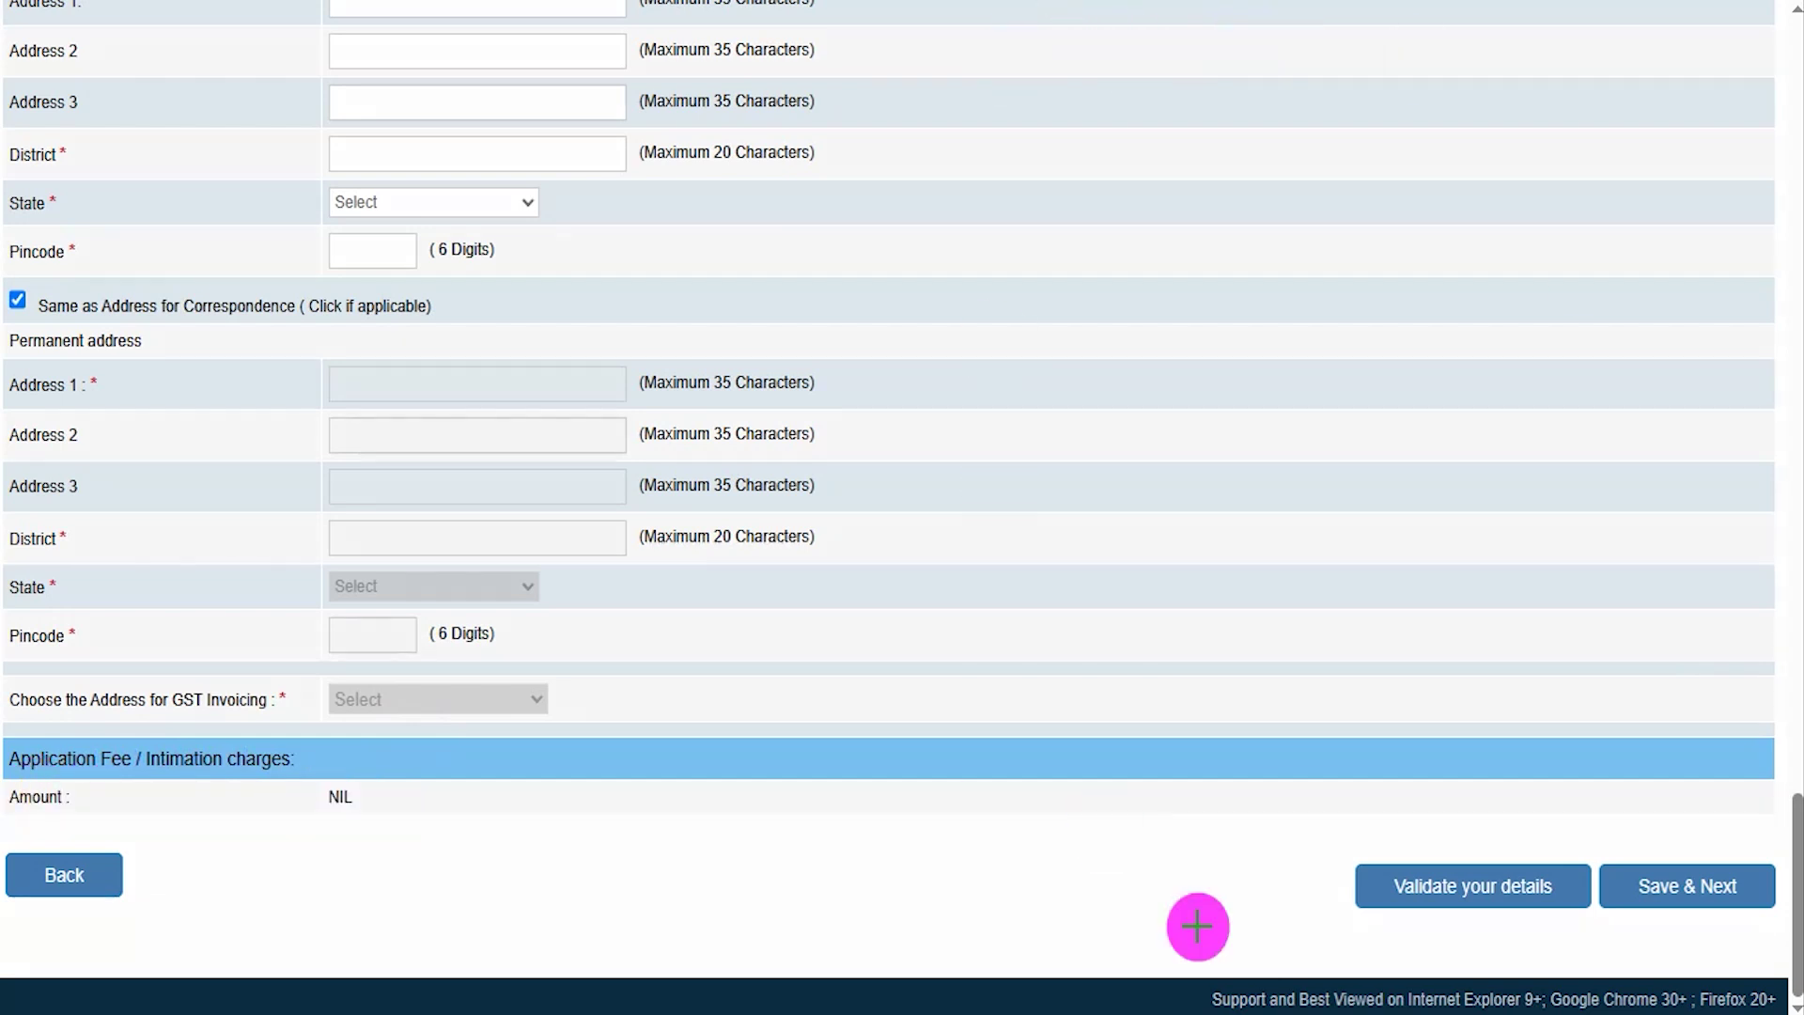
{"action": "left_click_drag", "start_coordinate": [898, 834], "coordinate": [1355, 886]}
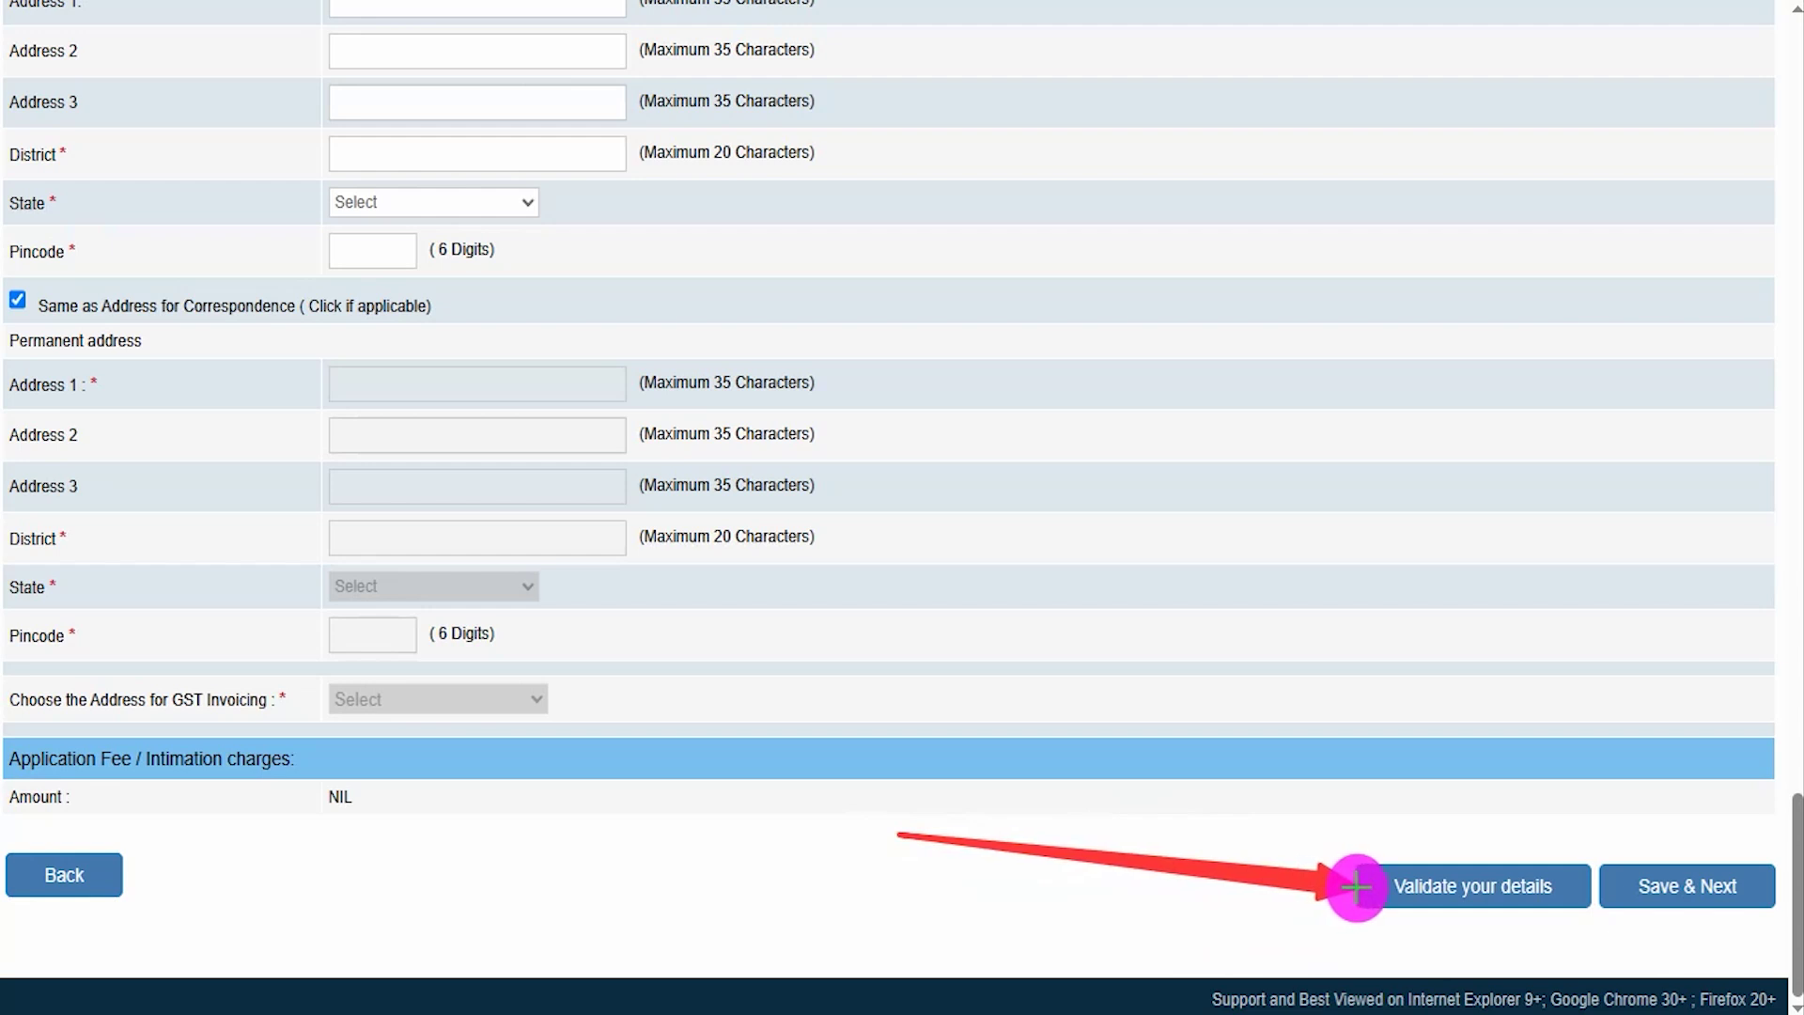
{"action": "left_click_drag", "start_coordinate": [1720, 537], "coordinate": [1683, 859]}
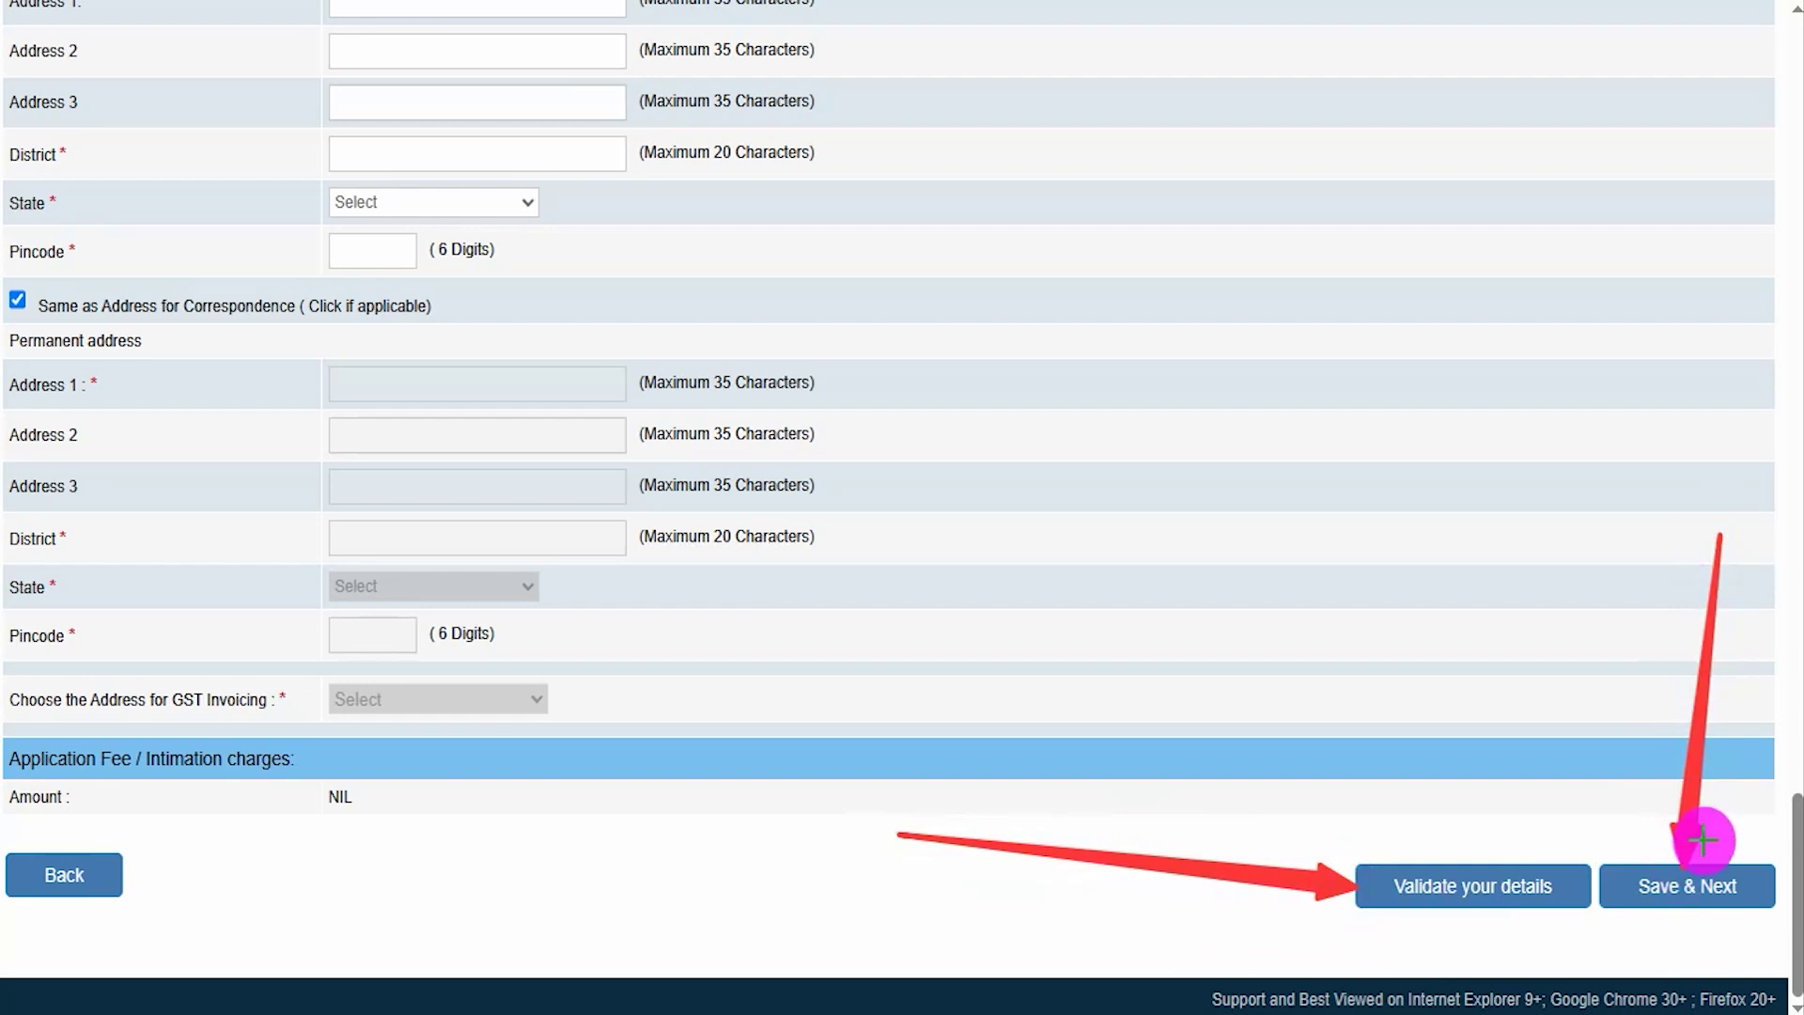
{"action": "left_click", "coordinate": [1687, 884]}
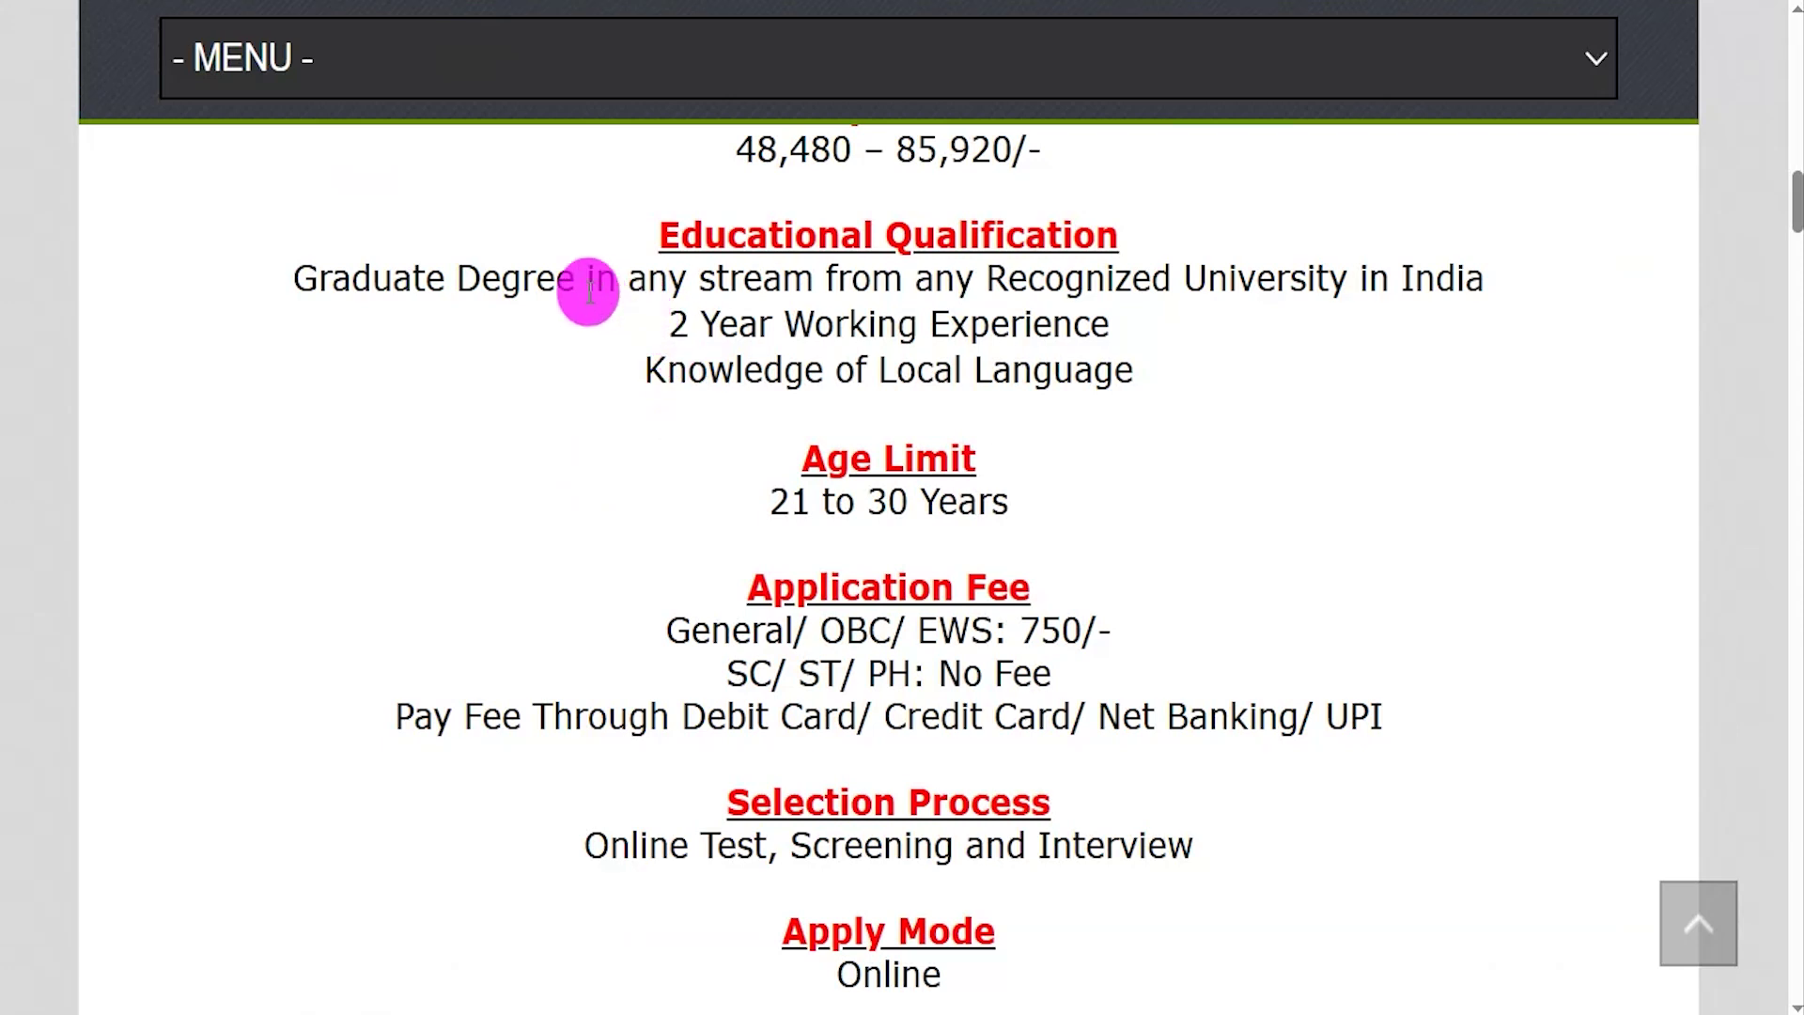
Review the degree, work experience and local language requirements under Educational Qualification in the recruitment notice.
{"action": "left_click_drag", "start_coordinate": [334, 271], "coordinate": [1276, 280]}
{"action": "left_click_drag", "start_coordinate": [700, 322], "coordinate": [1022, 315]}
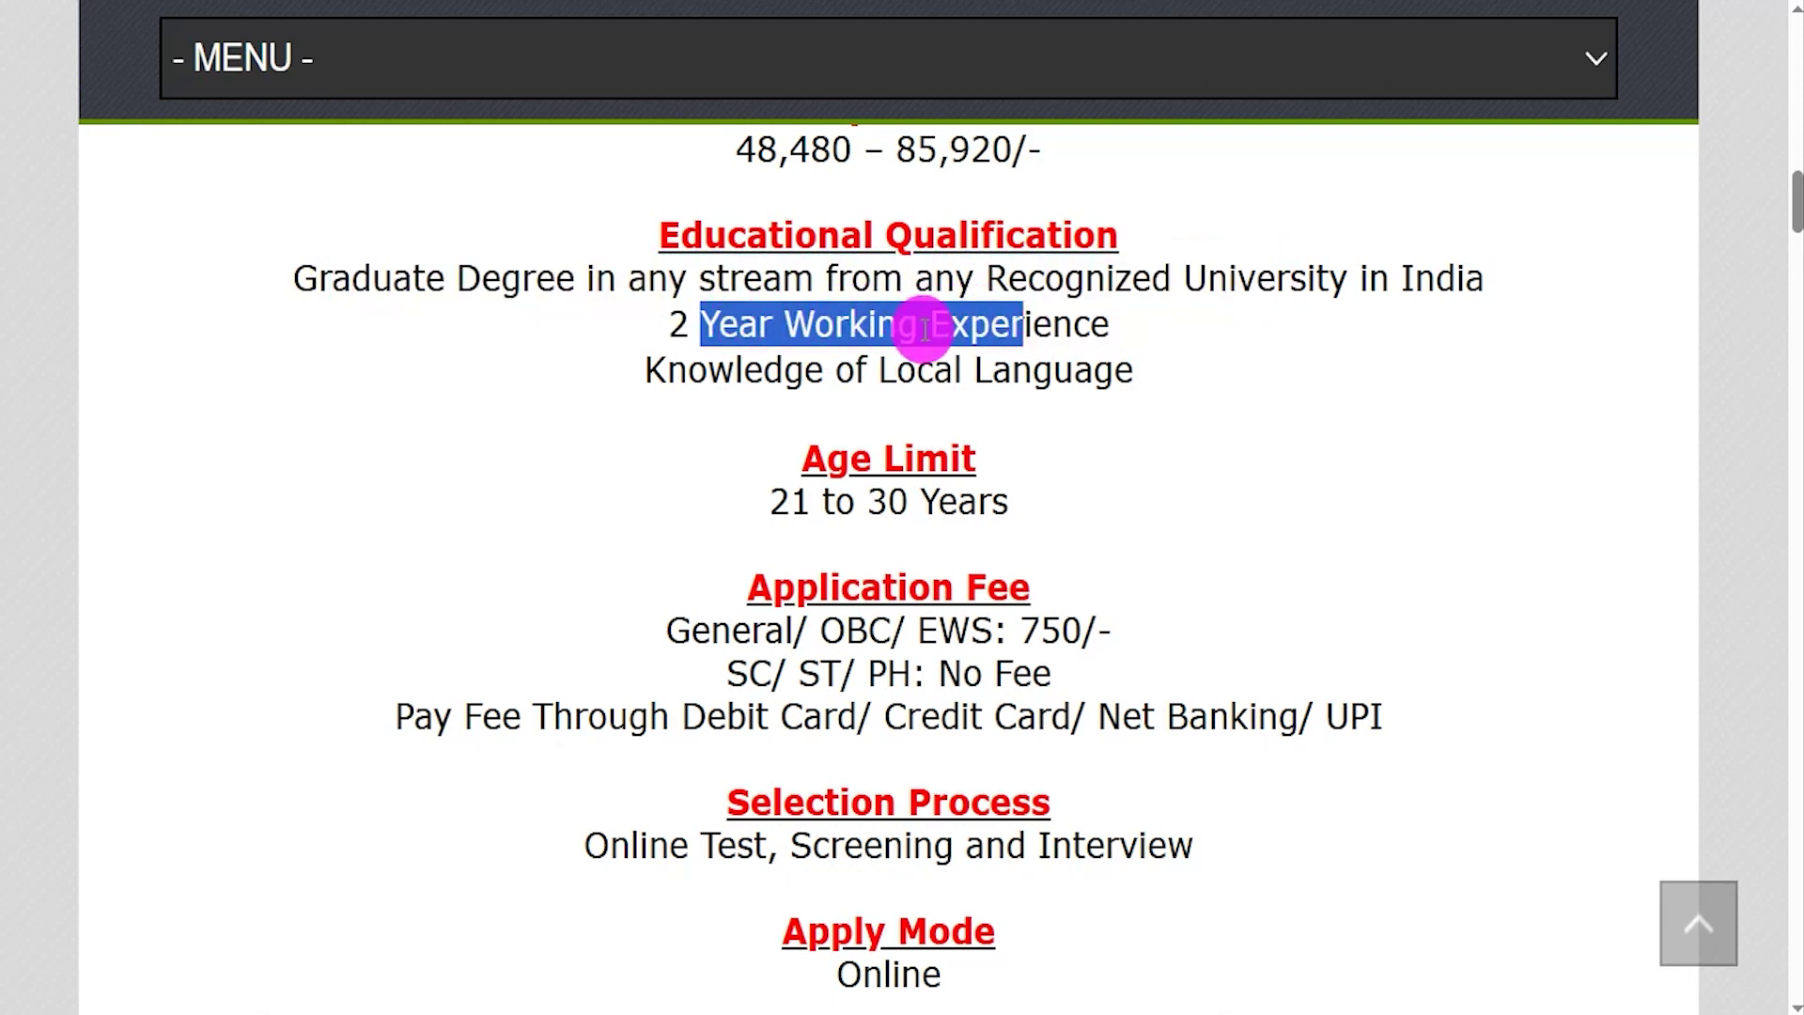
{"action": "left_click_drag", "start_coordinate": [712, 368], "coordinate": [1051, 369]}
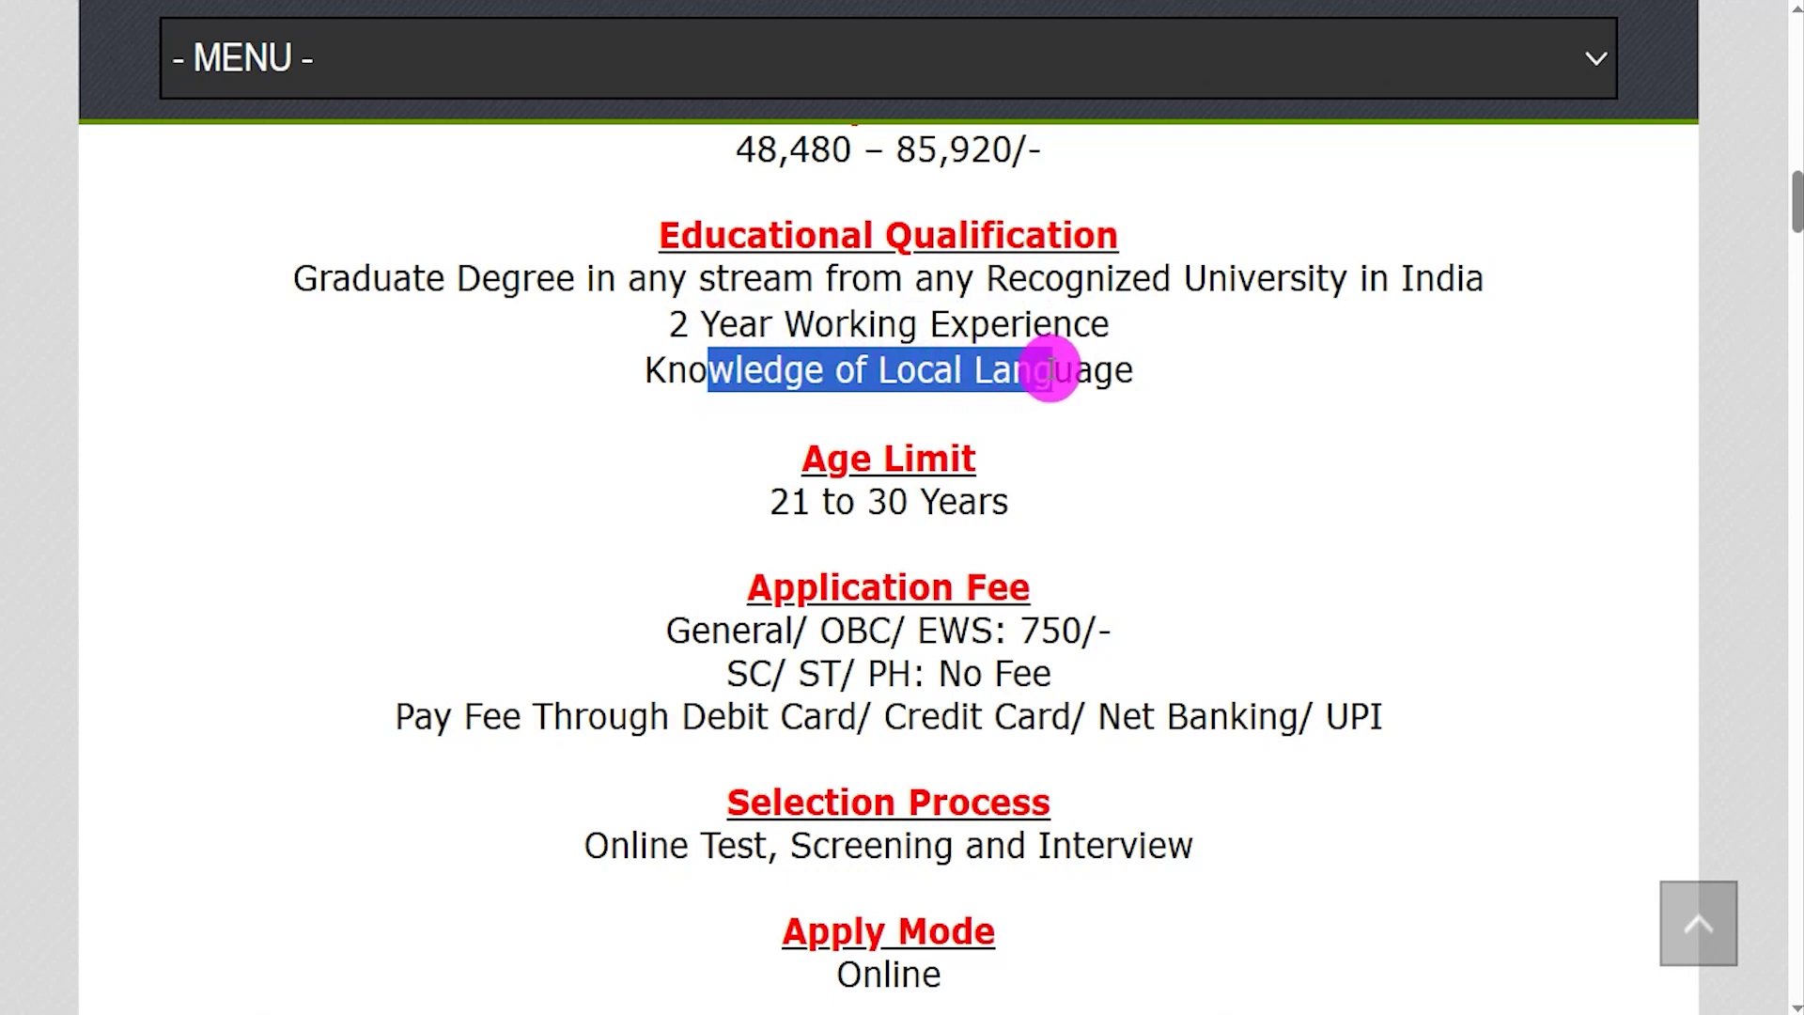
{"action": "left_click_drag", "start_coordinate": [1051, 368], "coordinate": [1040, 366]}
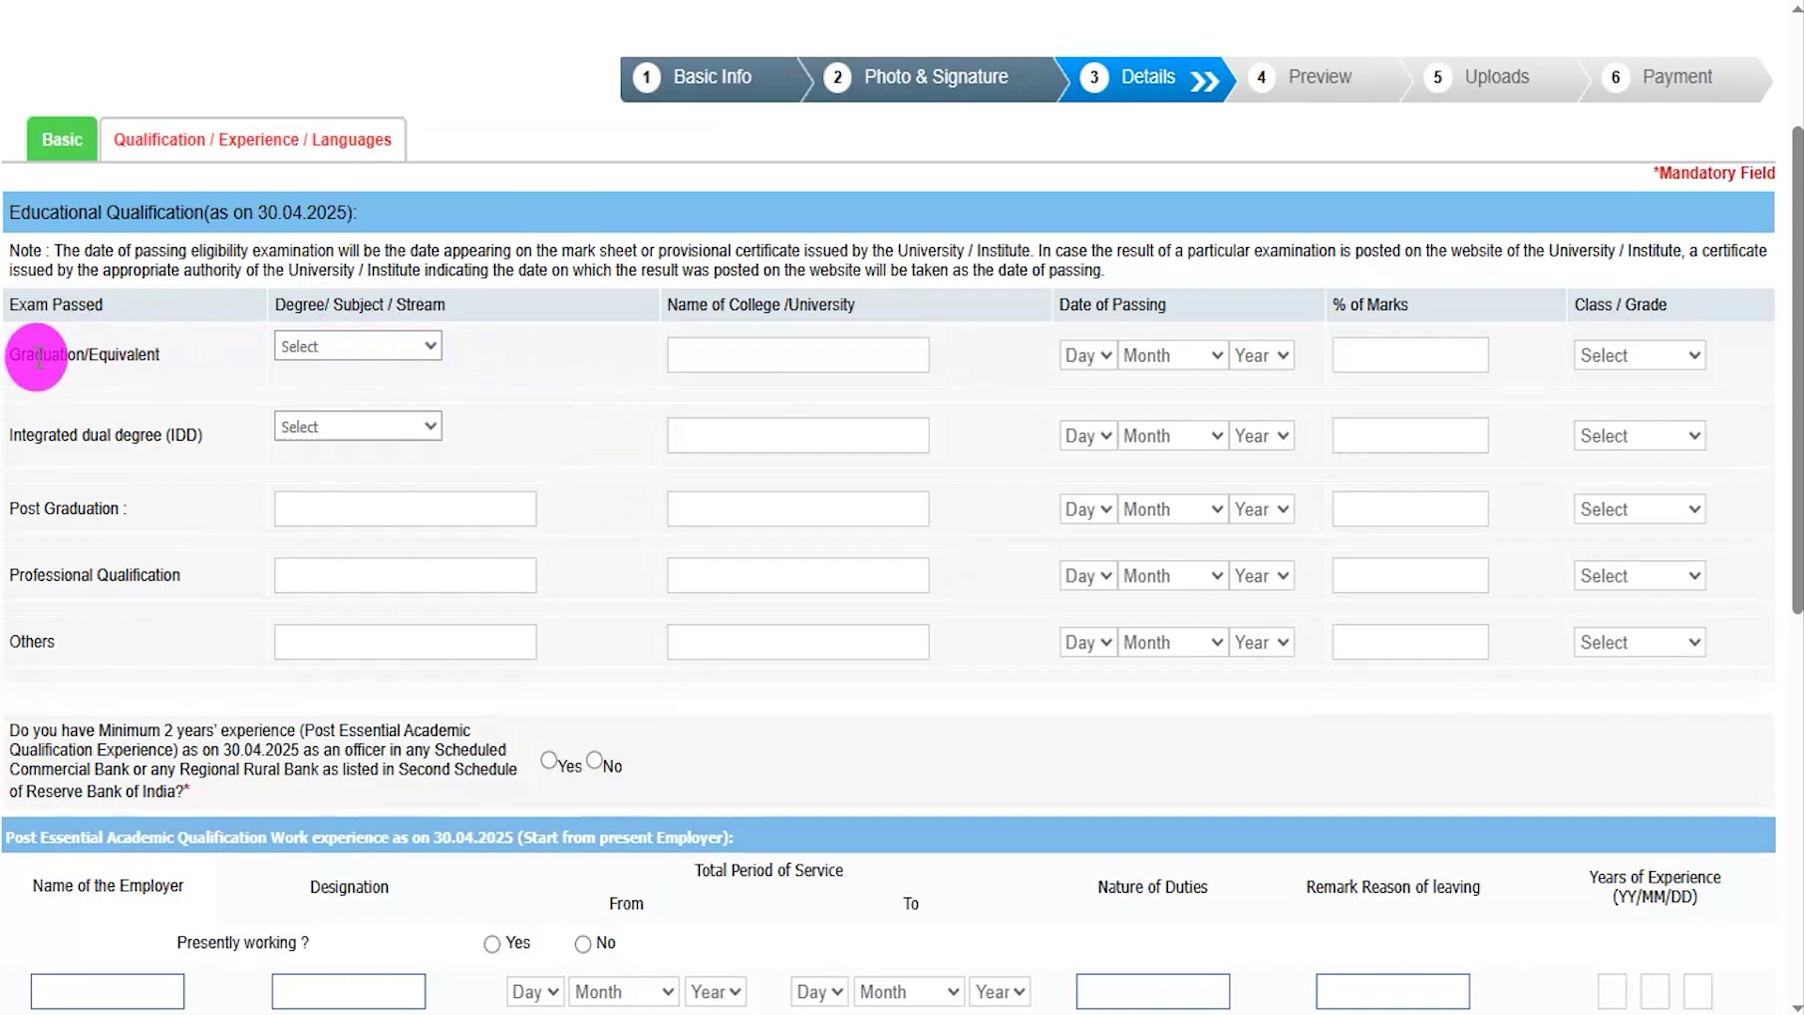
Choose Science as the degree stream for the Graduation/Equivalent qualification.
{"action": "left_click", "coordinate": [346, 348]}
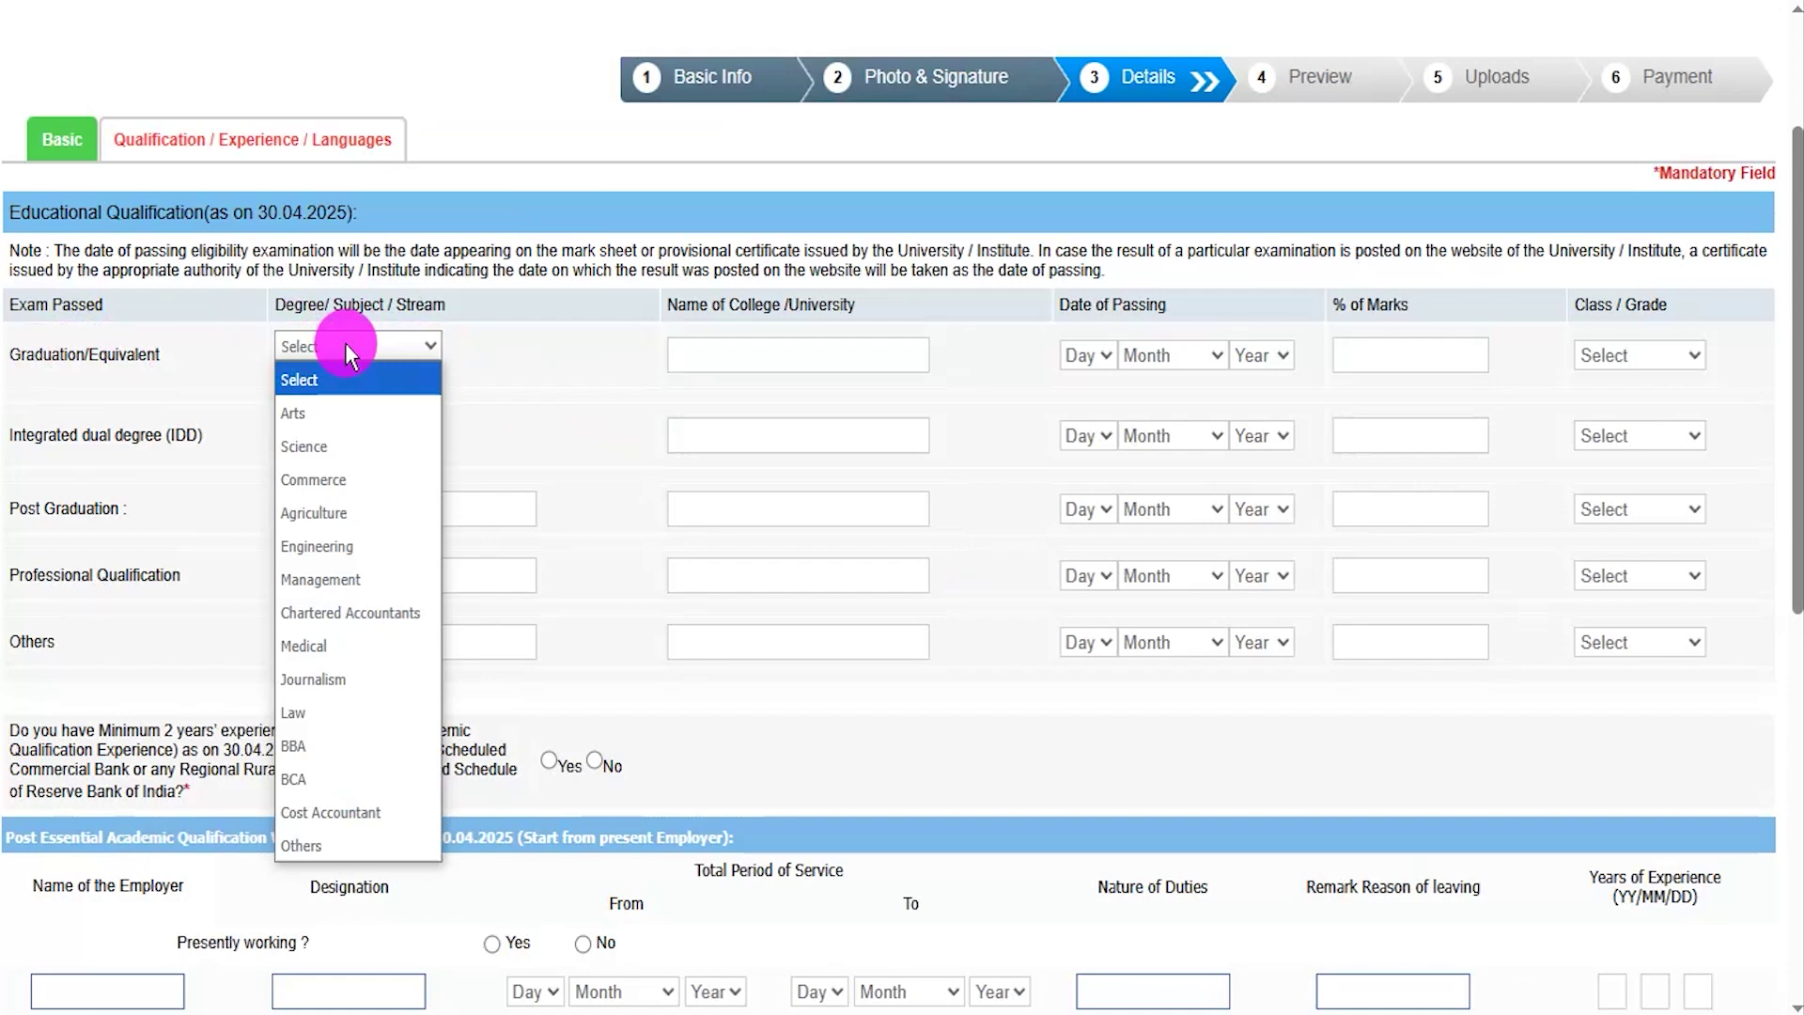
{"action": "left_click", "coordinate": [341, 377]}
{"action": "left_click", "coordinate": [375, 349]}
{"action": "left_click", "coordinate": [373, 446]}
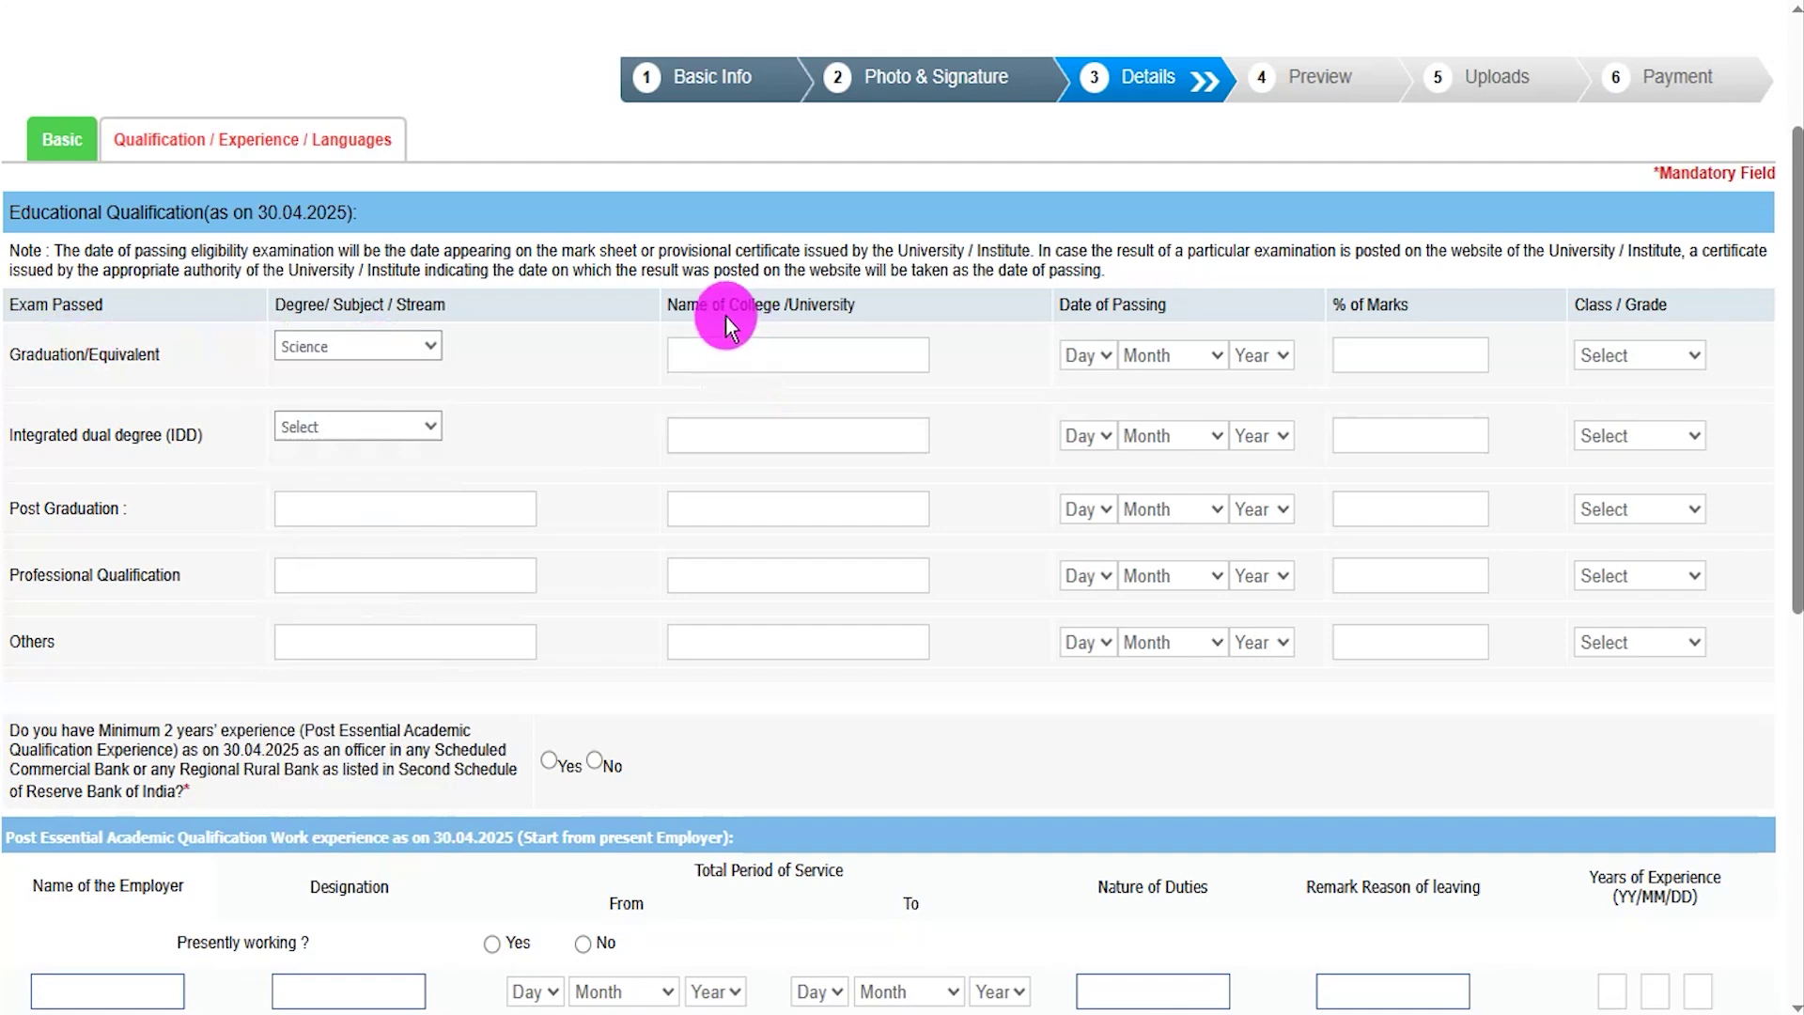
Go through the graduation row's college, date of passing and marks fields, and set its class to First Class.
{"action": "left_click", "coordinate": [786, 354]}
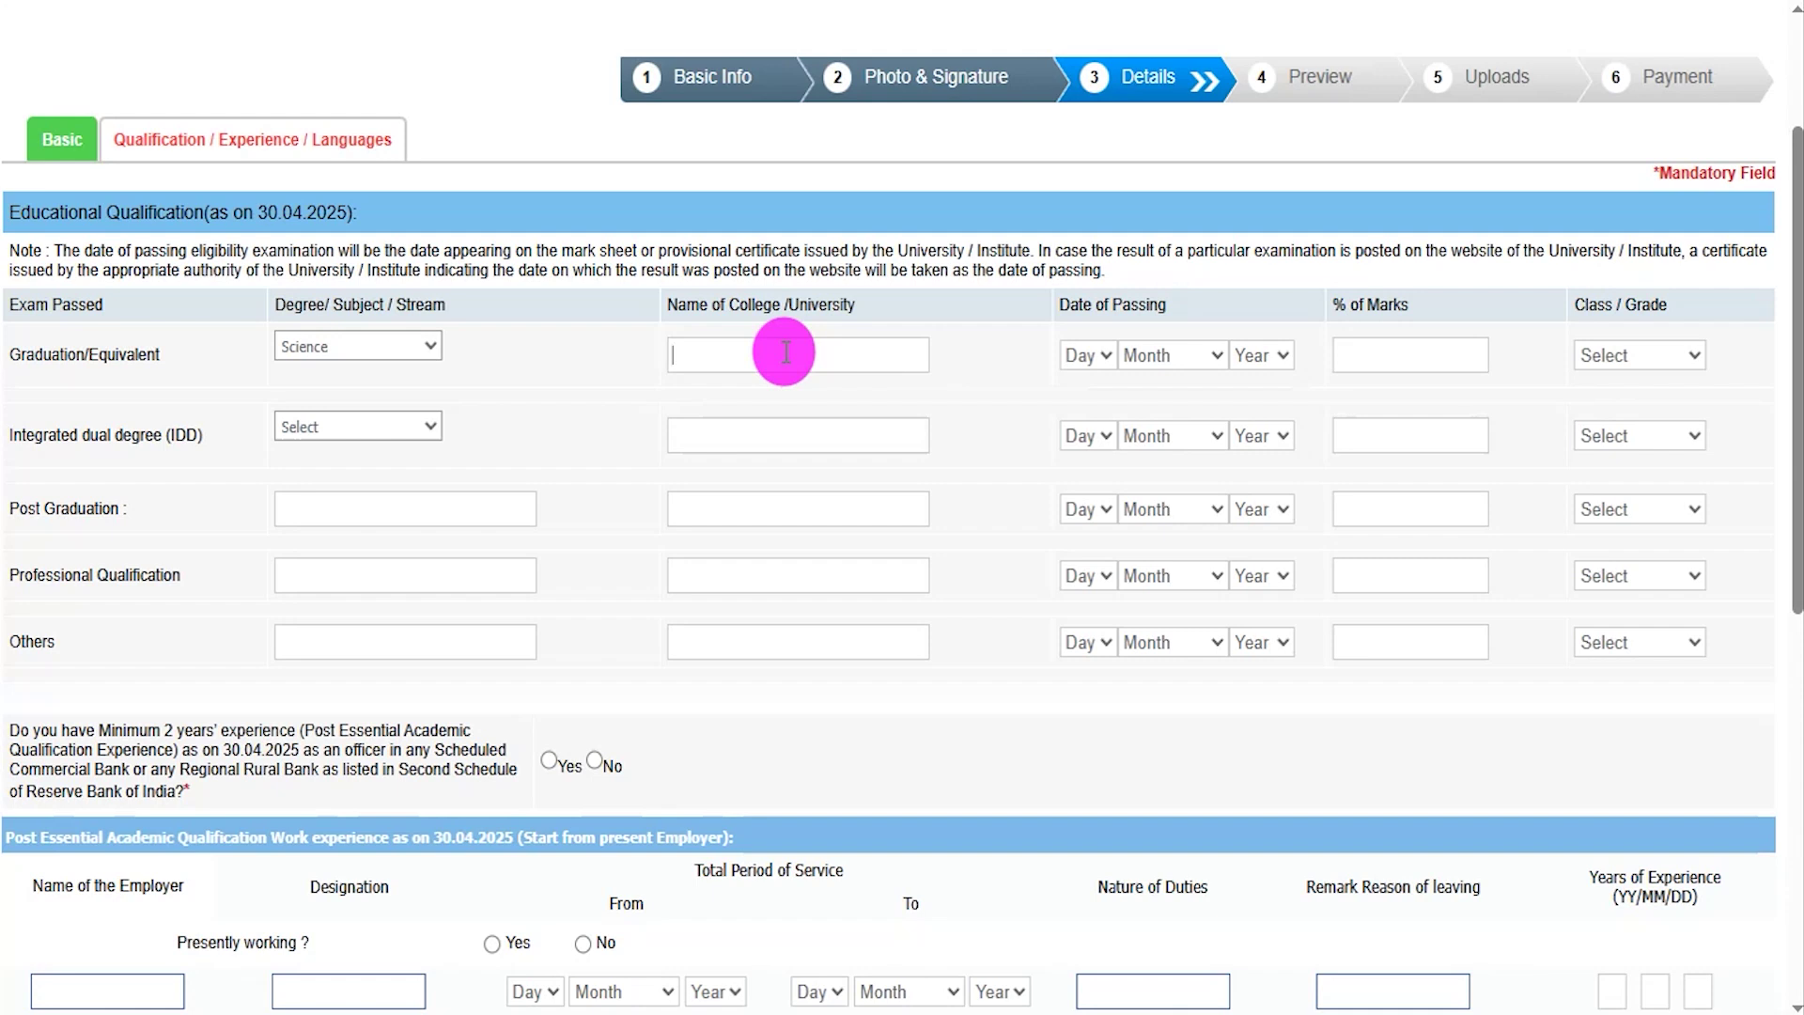
{"action": "left_click", "coordinate": [1098, 358]}
{"action": "left_click", "coordinate": [1156, 357]}
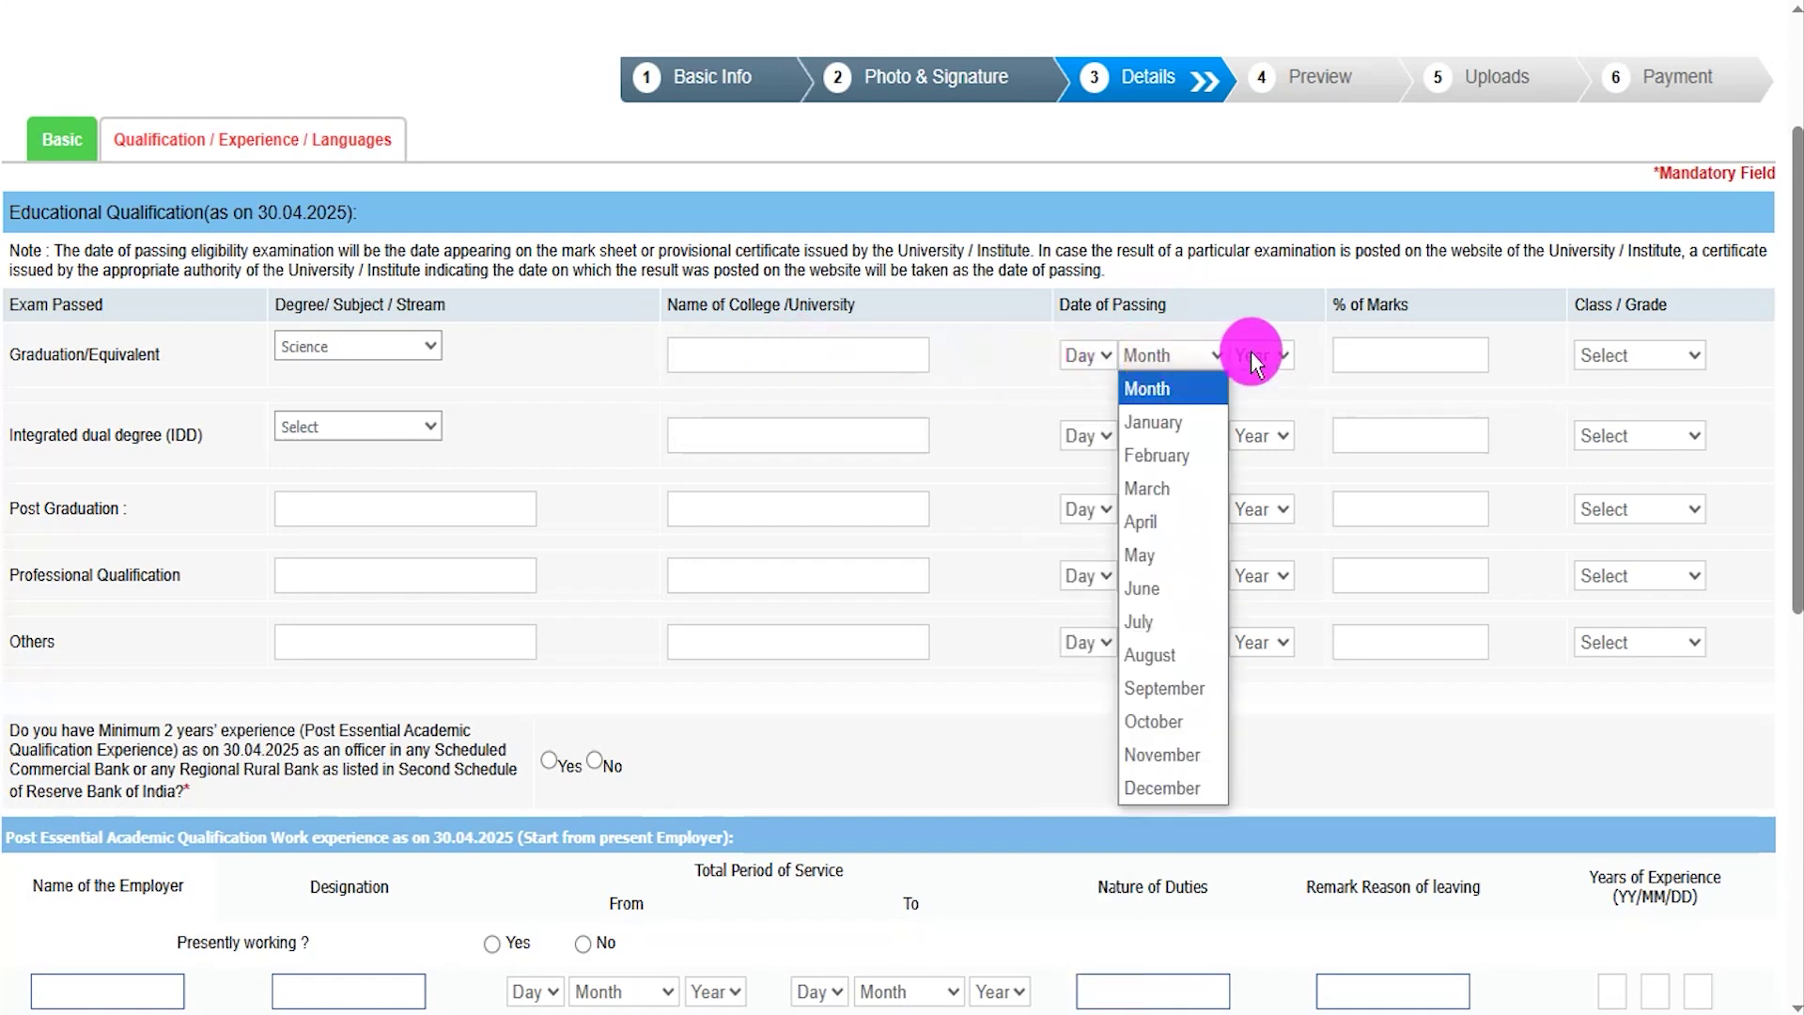
{"action": "left_click", "coordinate": [1255, 357]}
{"action": "left_click", "coordinate": [1375, 358]}
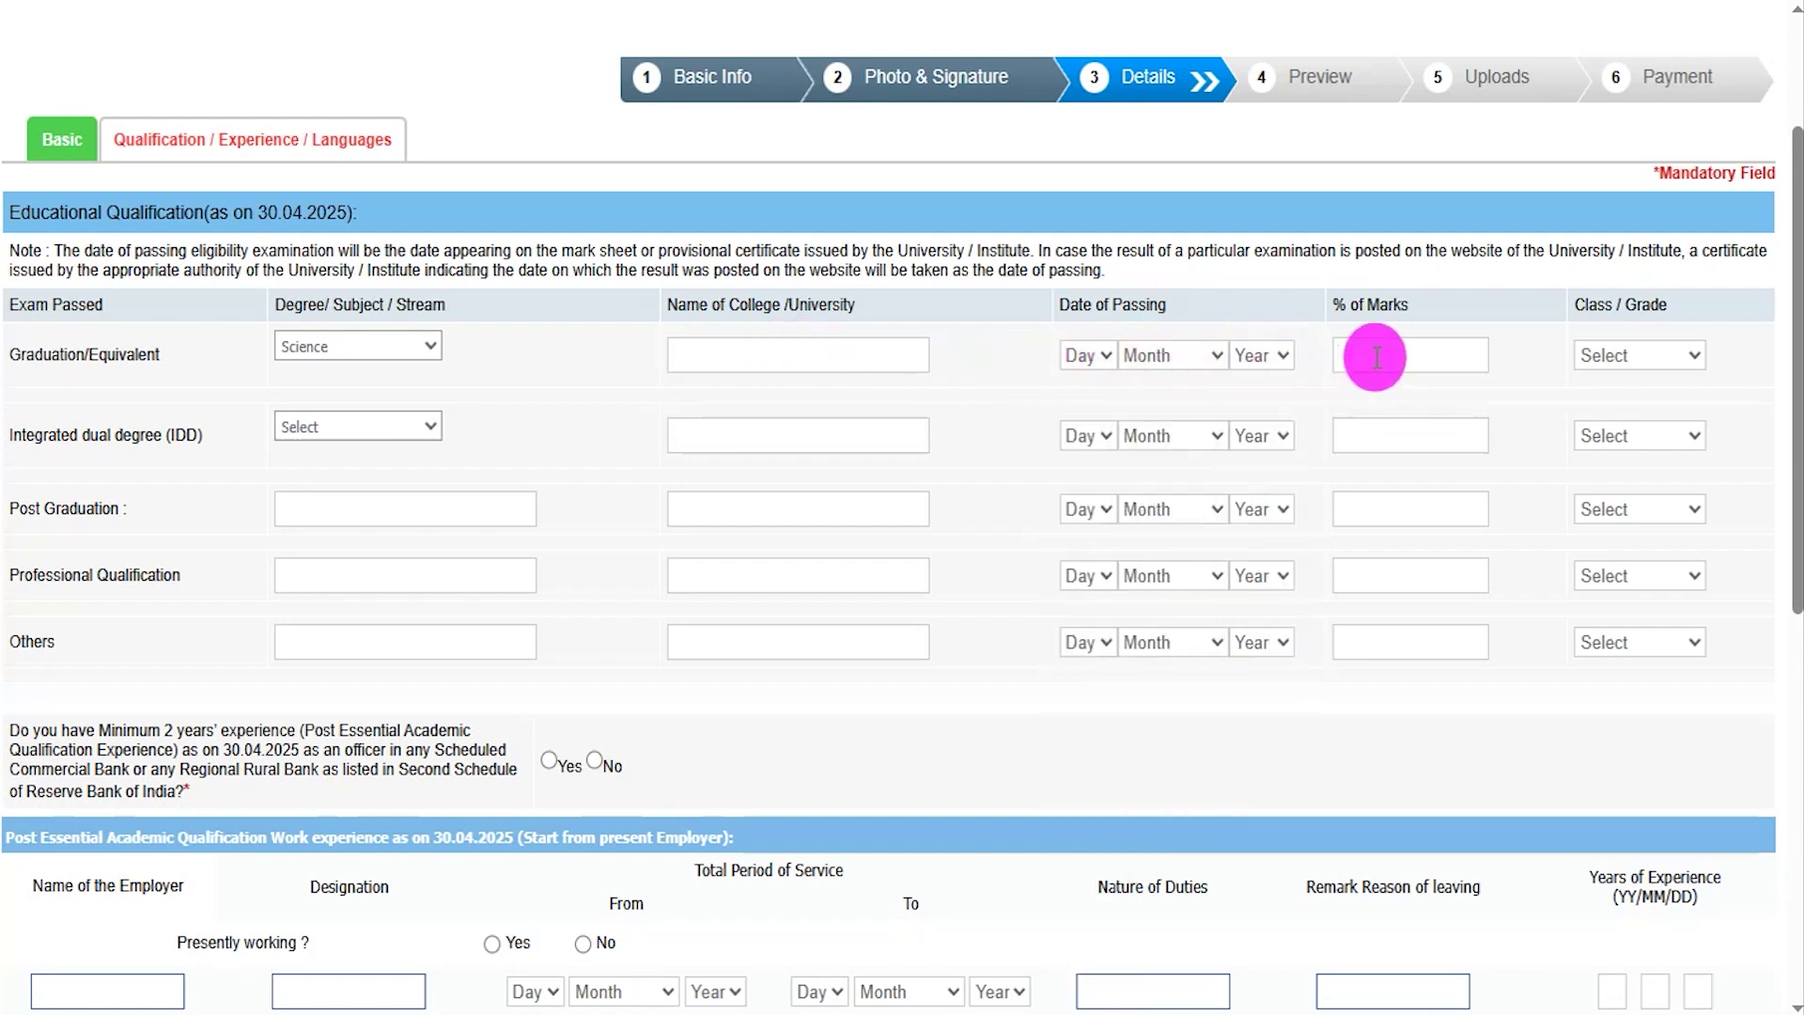
{"action": "left_click", "coordinate": [1643, 359]}
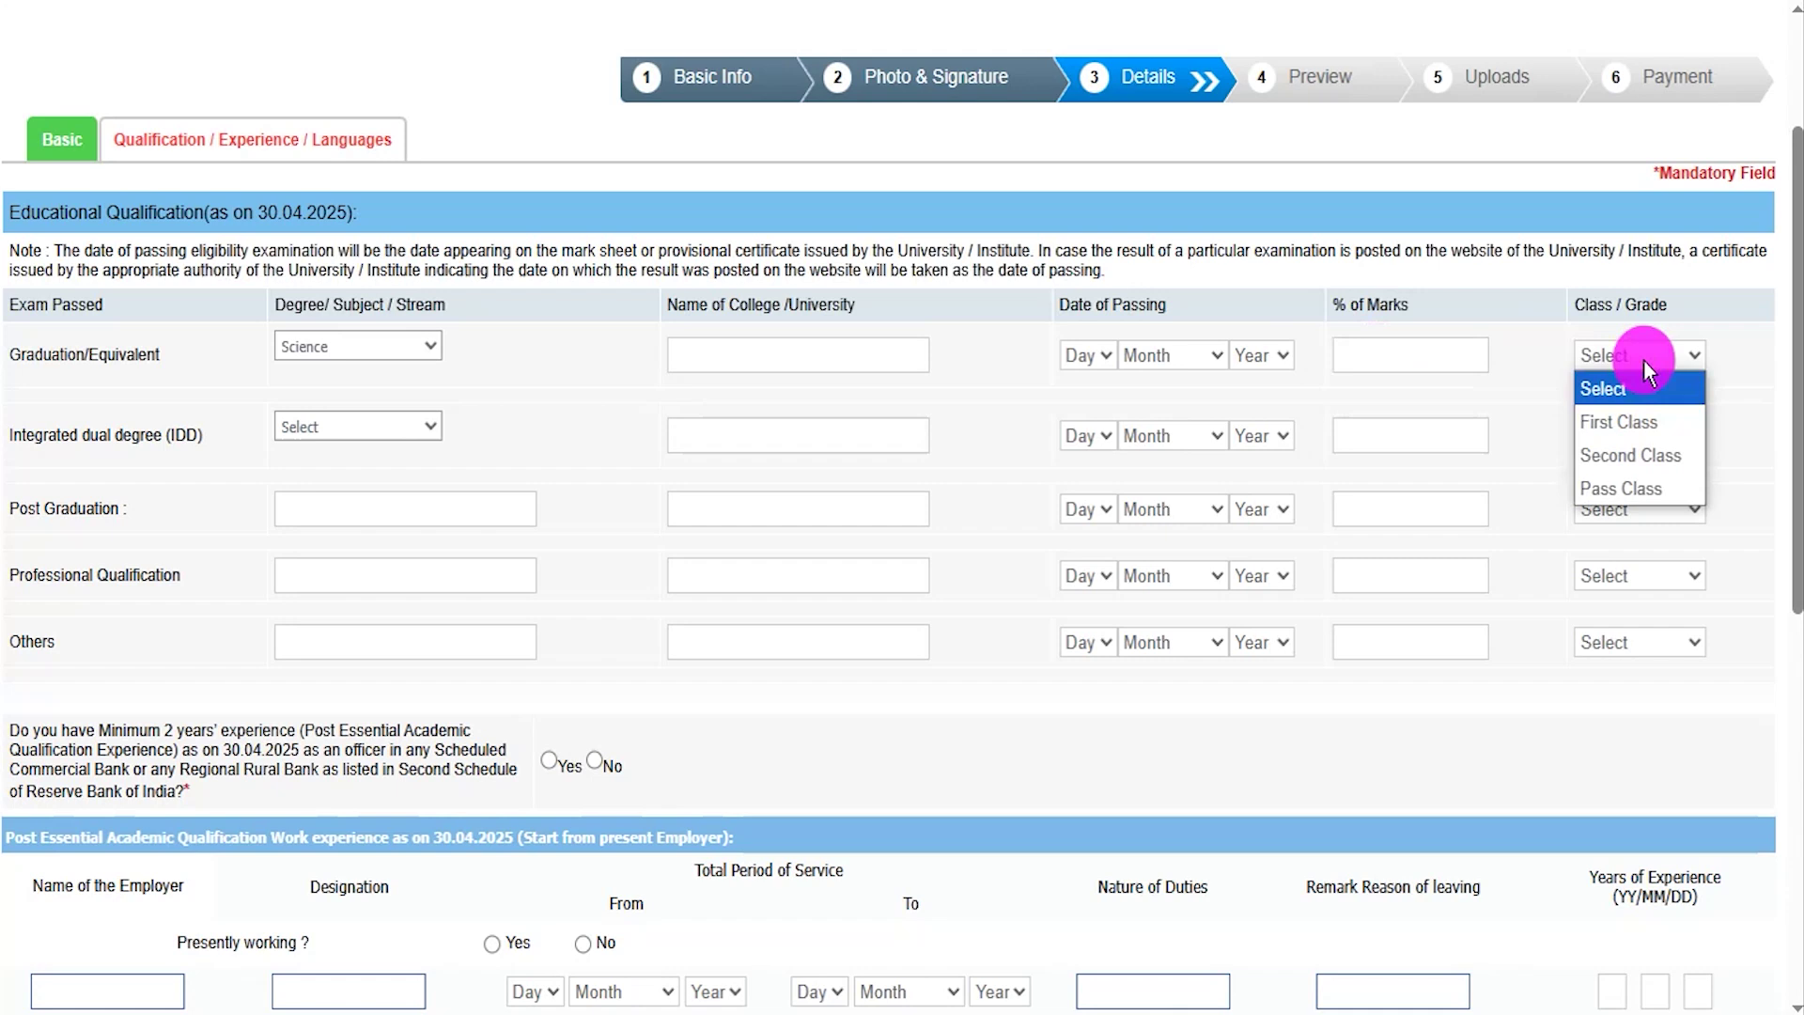
{"action": "left_click", "coordinate": [1616, 420]}
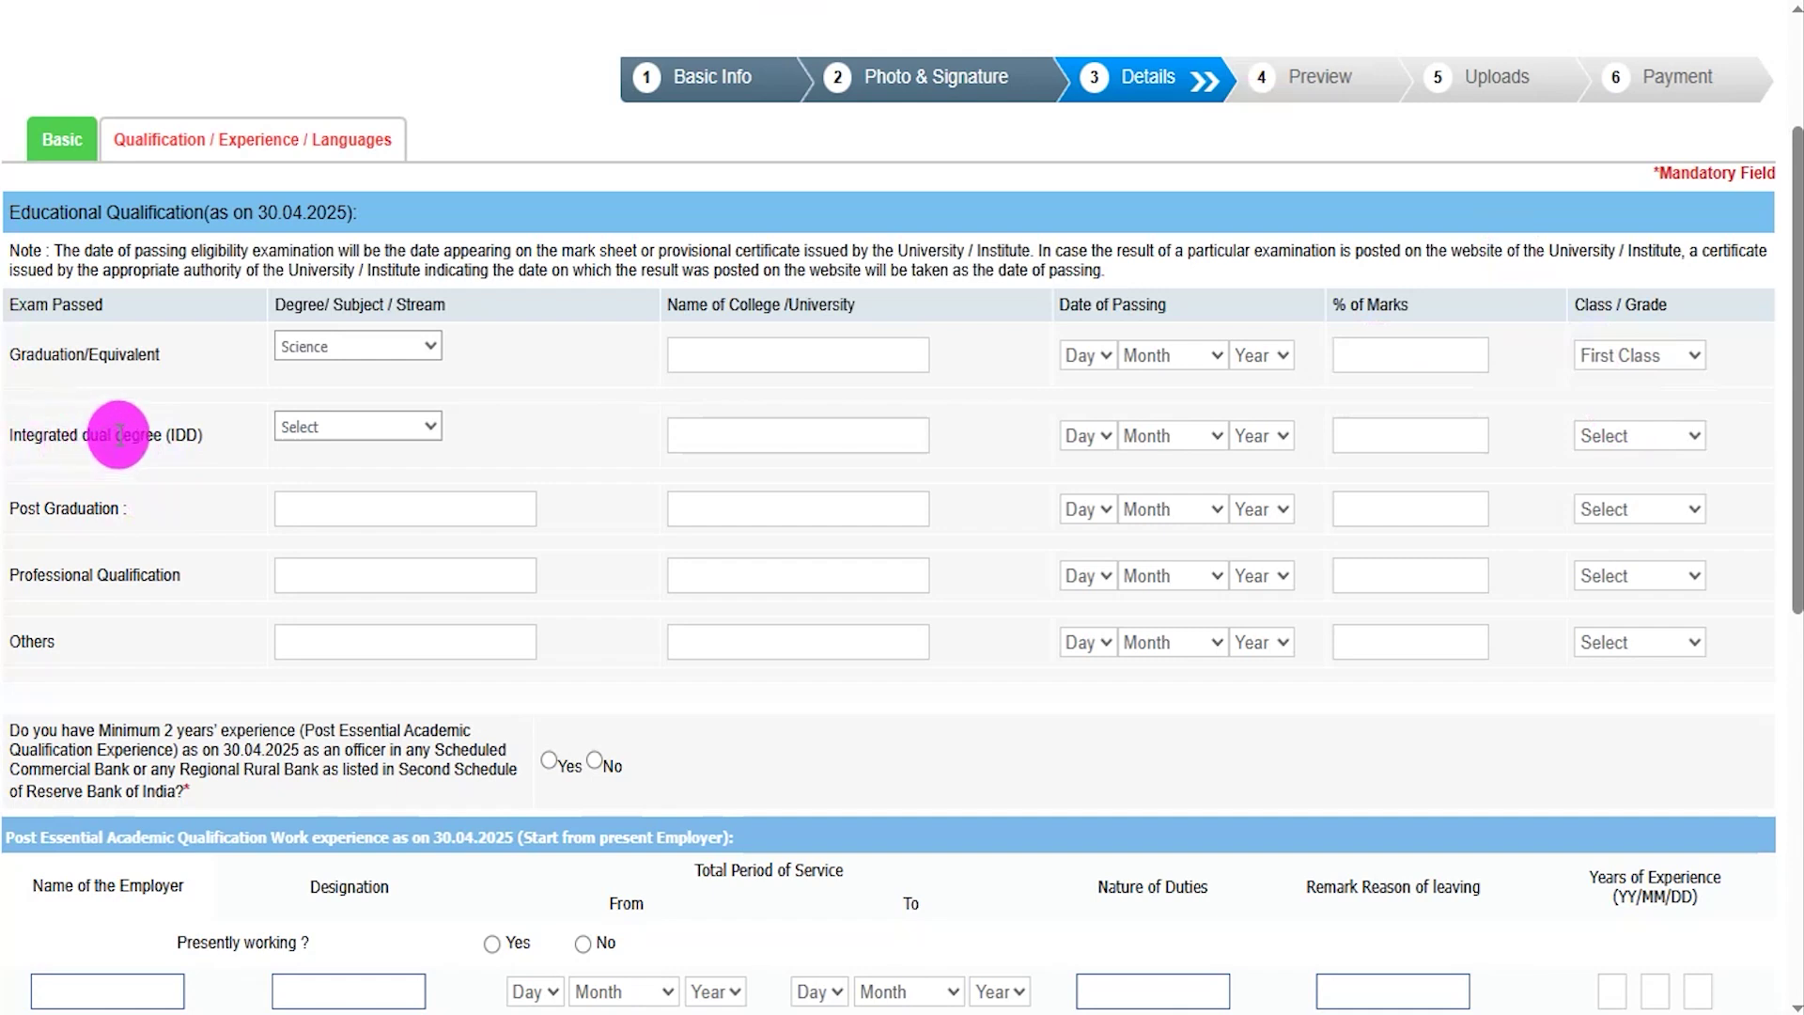
{"action": "left_click", "coordinate": [327, 423]}
{"action": "left_click", "coordinate": [532, 425]}
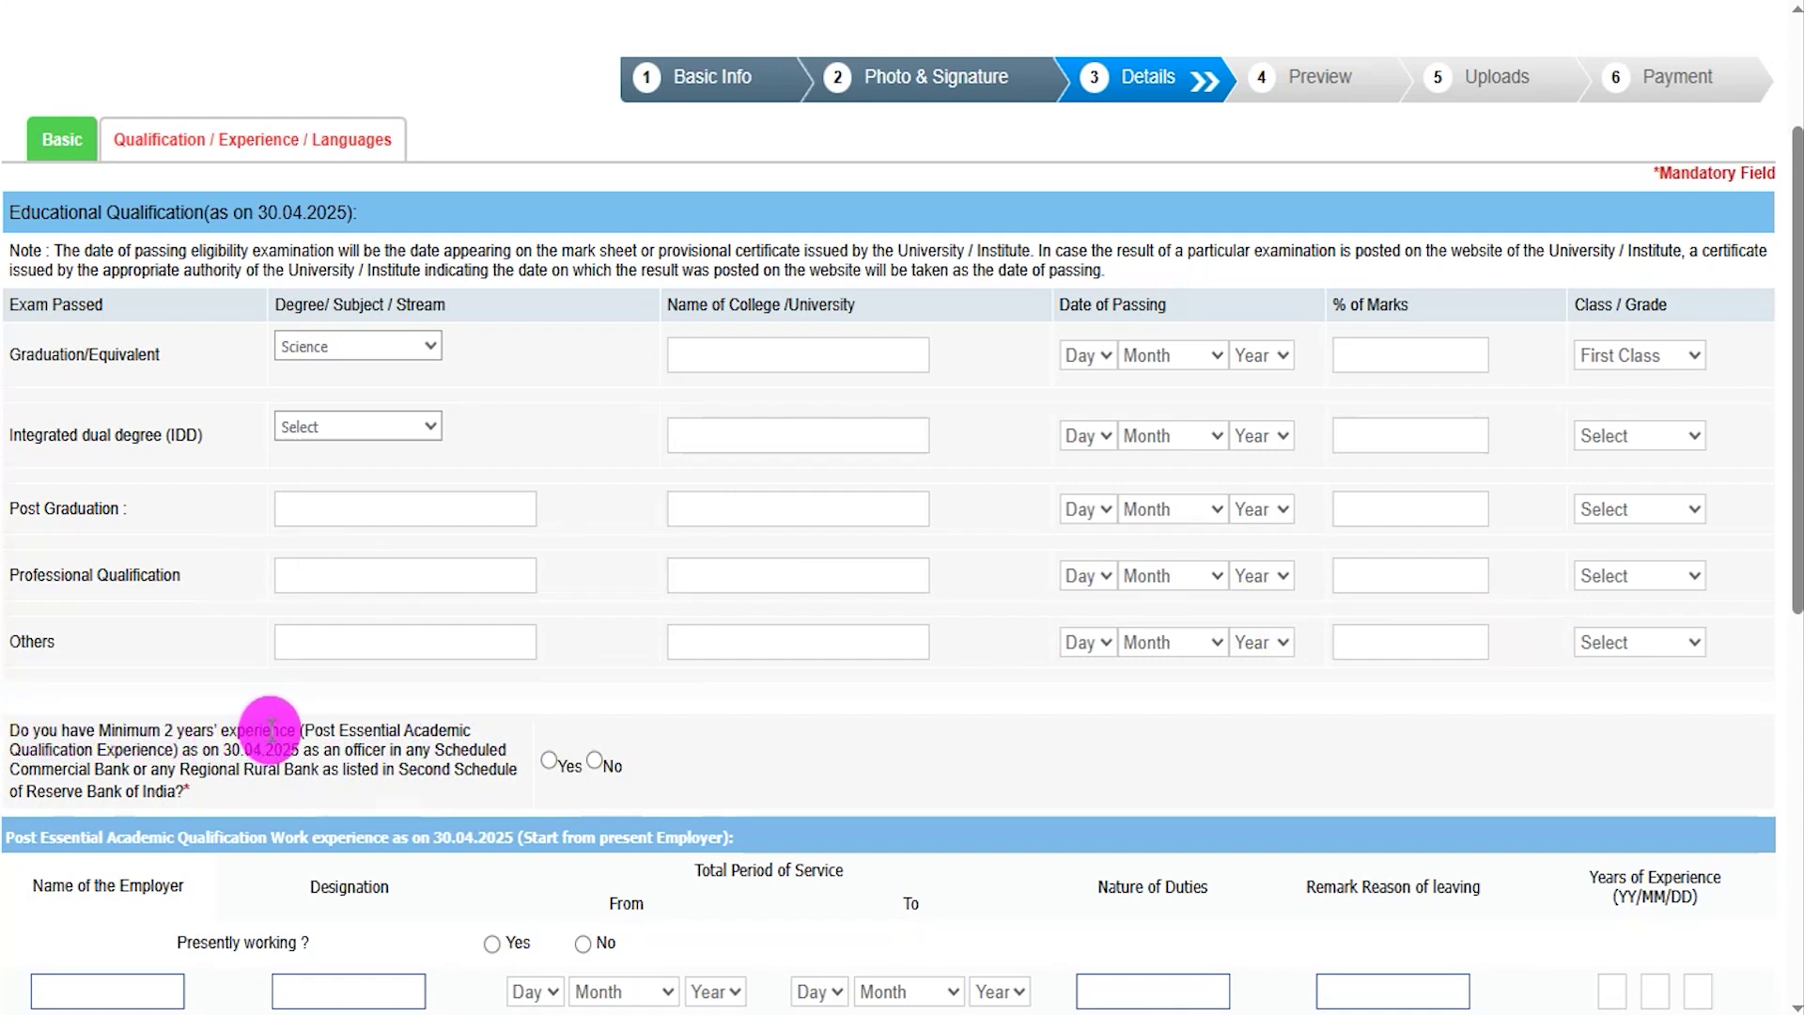
Answer Yes to the minimum 2 years' officer experience and go through the employer, designation, service period and leaving reason fields.
{"action": "left_click", "coordinate": [551, 762]}
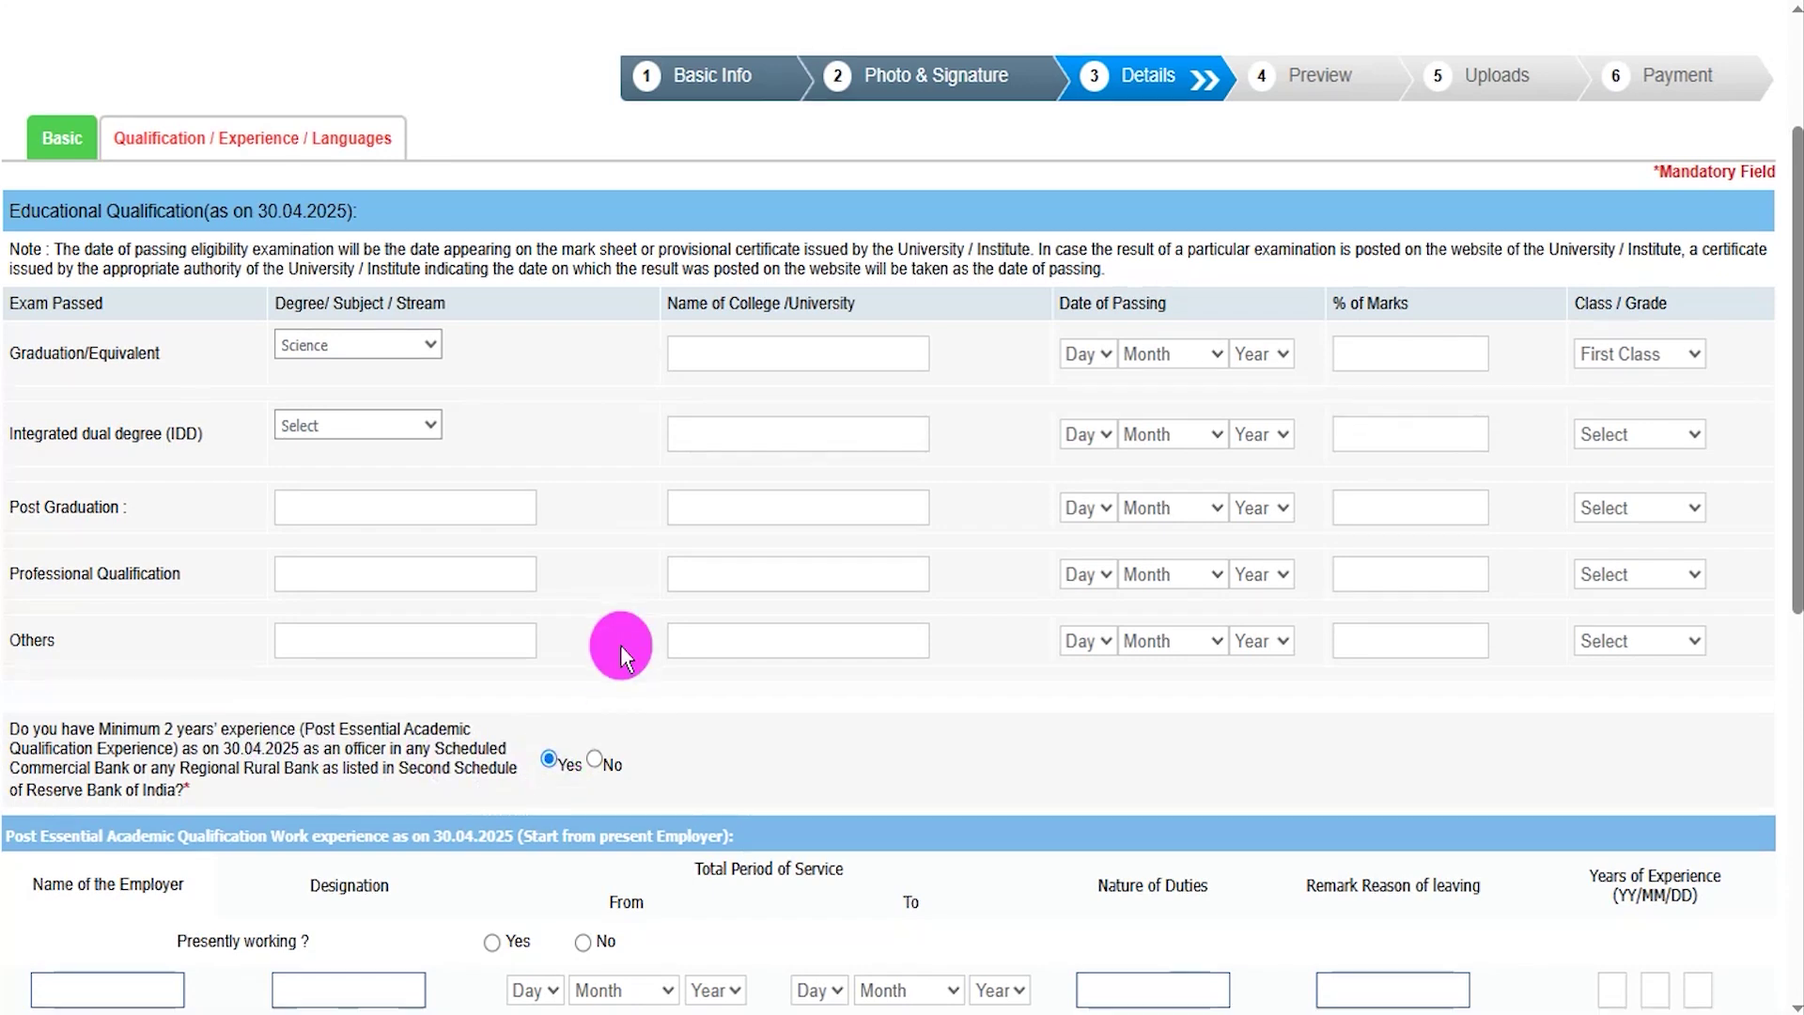
{"action": "scroll", "coordinate": [620, 645], "scroll_direction": "down", "scroll_amount": 4}
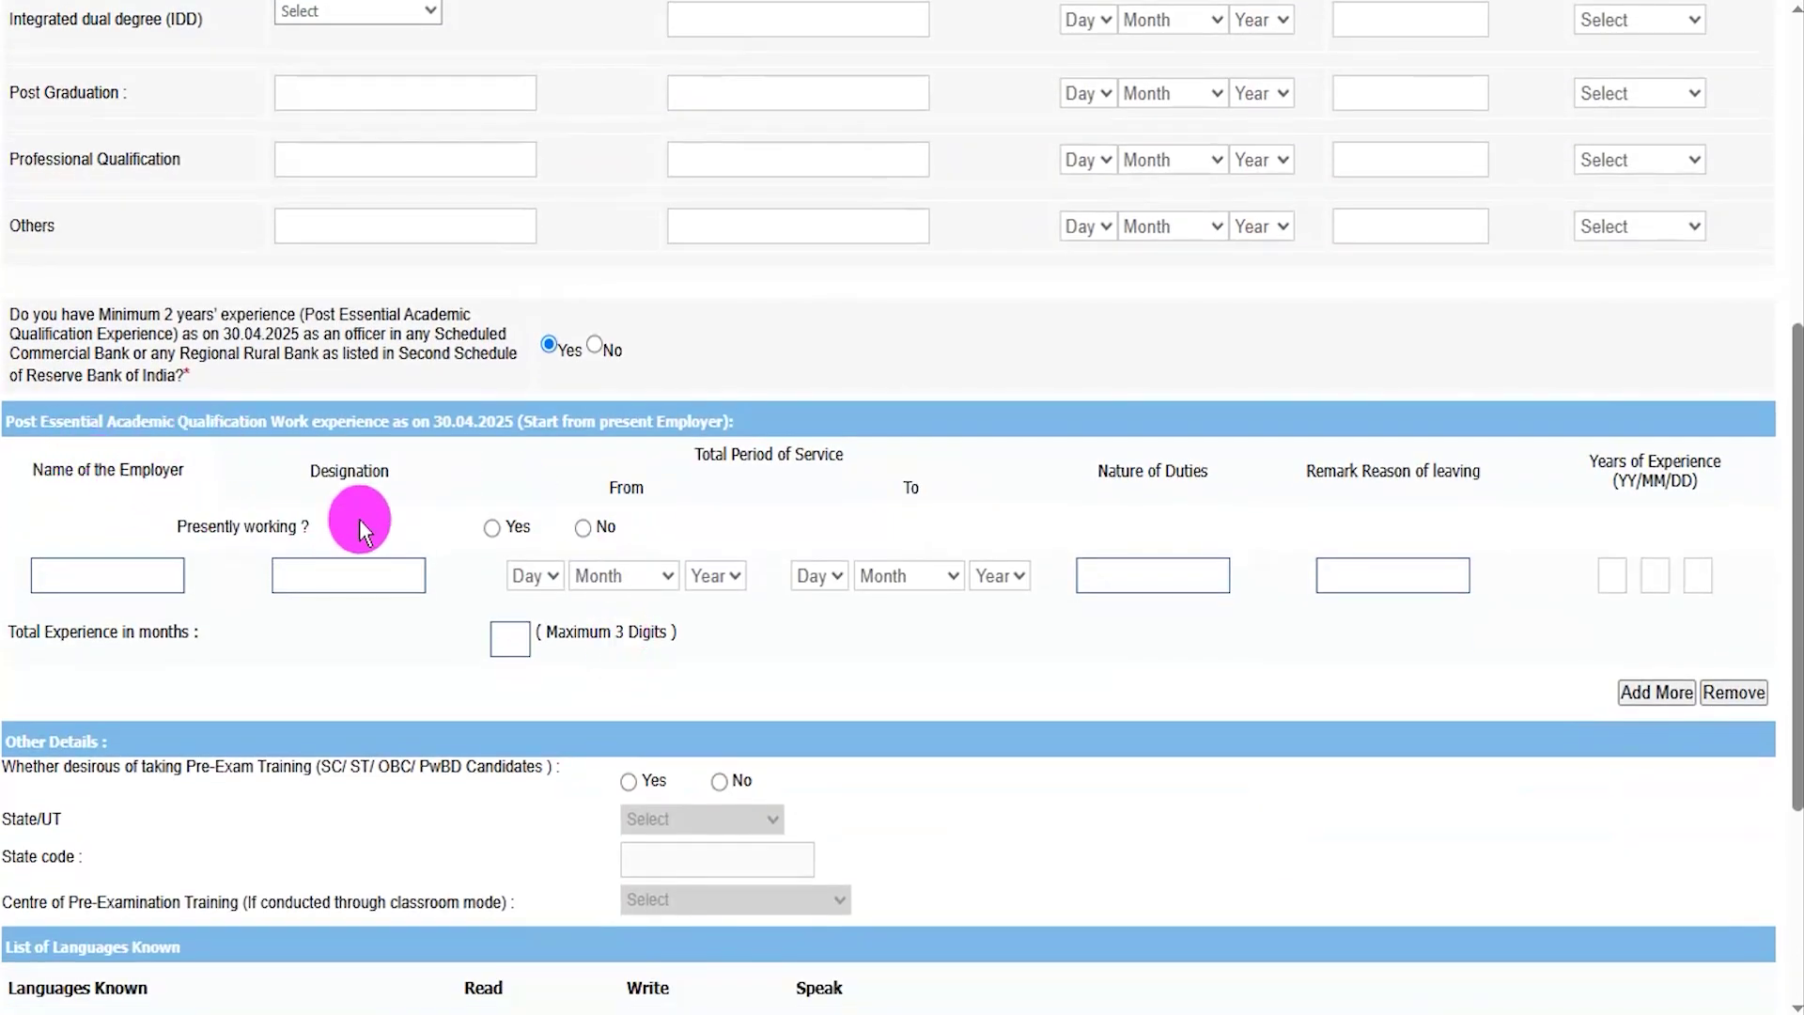
{"action": "left_click", "coordinate": [105, 579]}
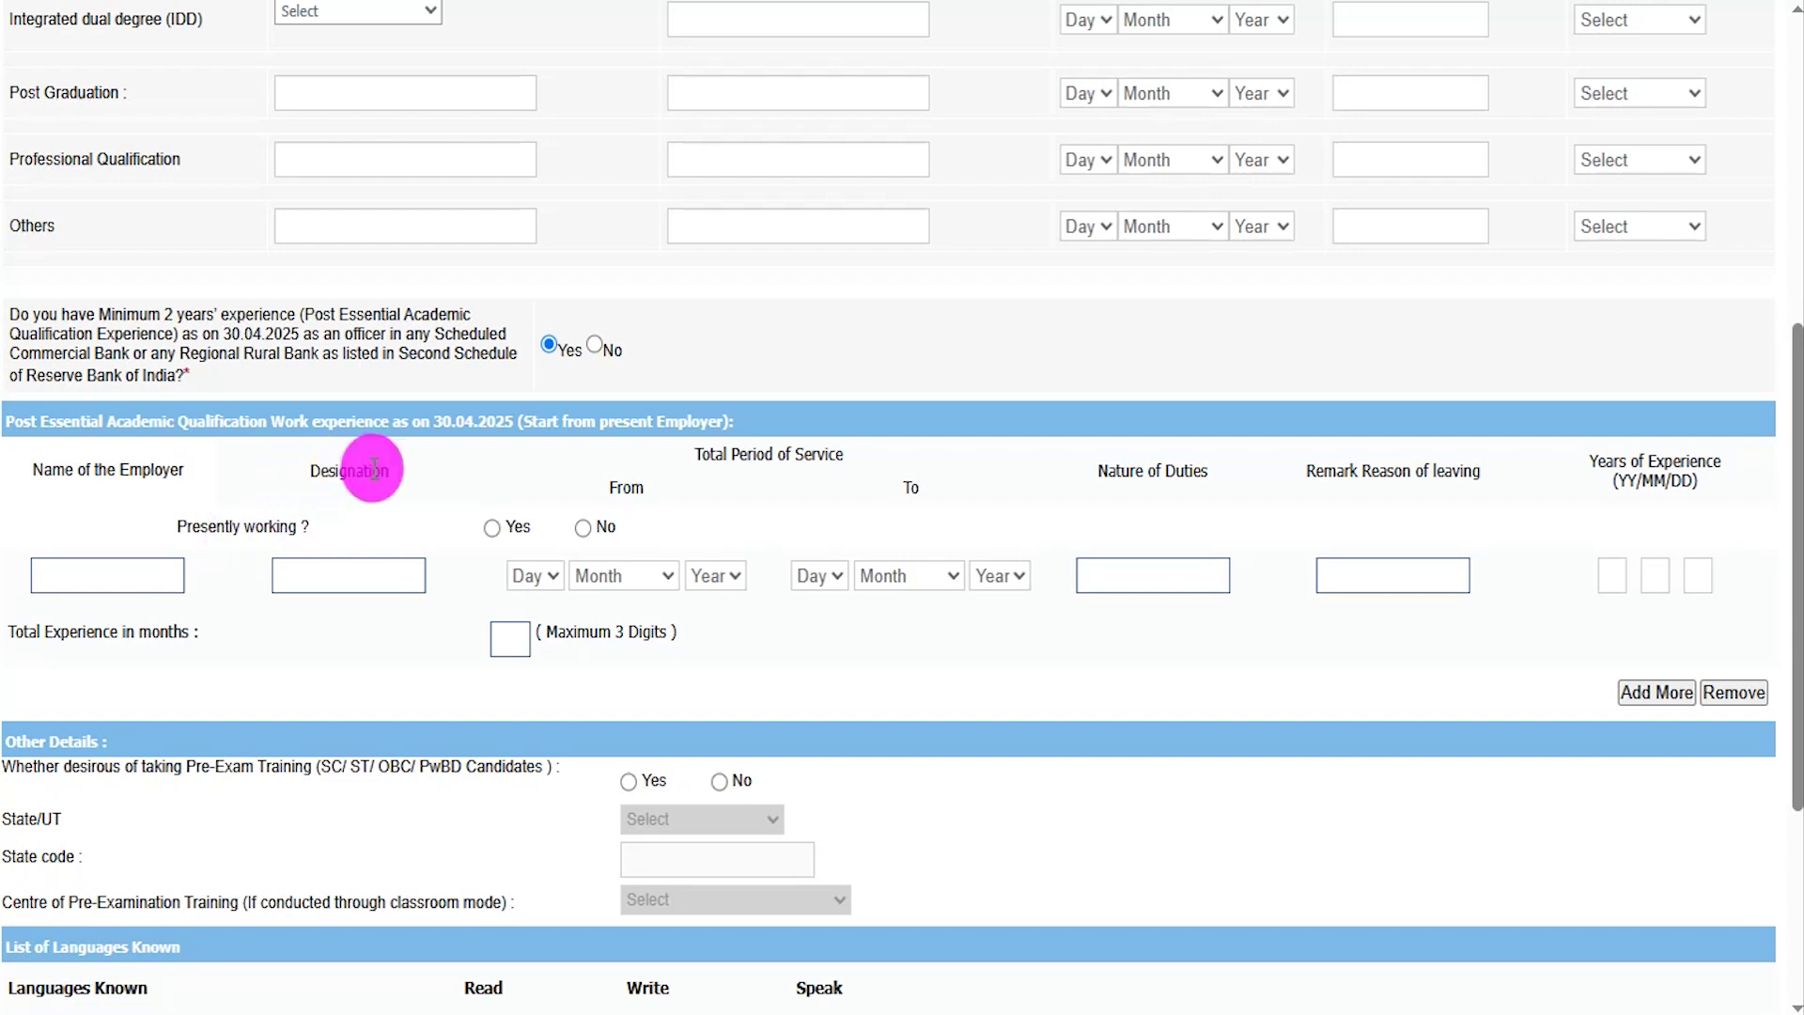
{"action": "left_click", "coordinate": [347, 573]}
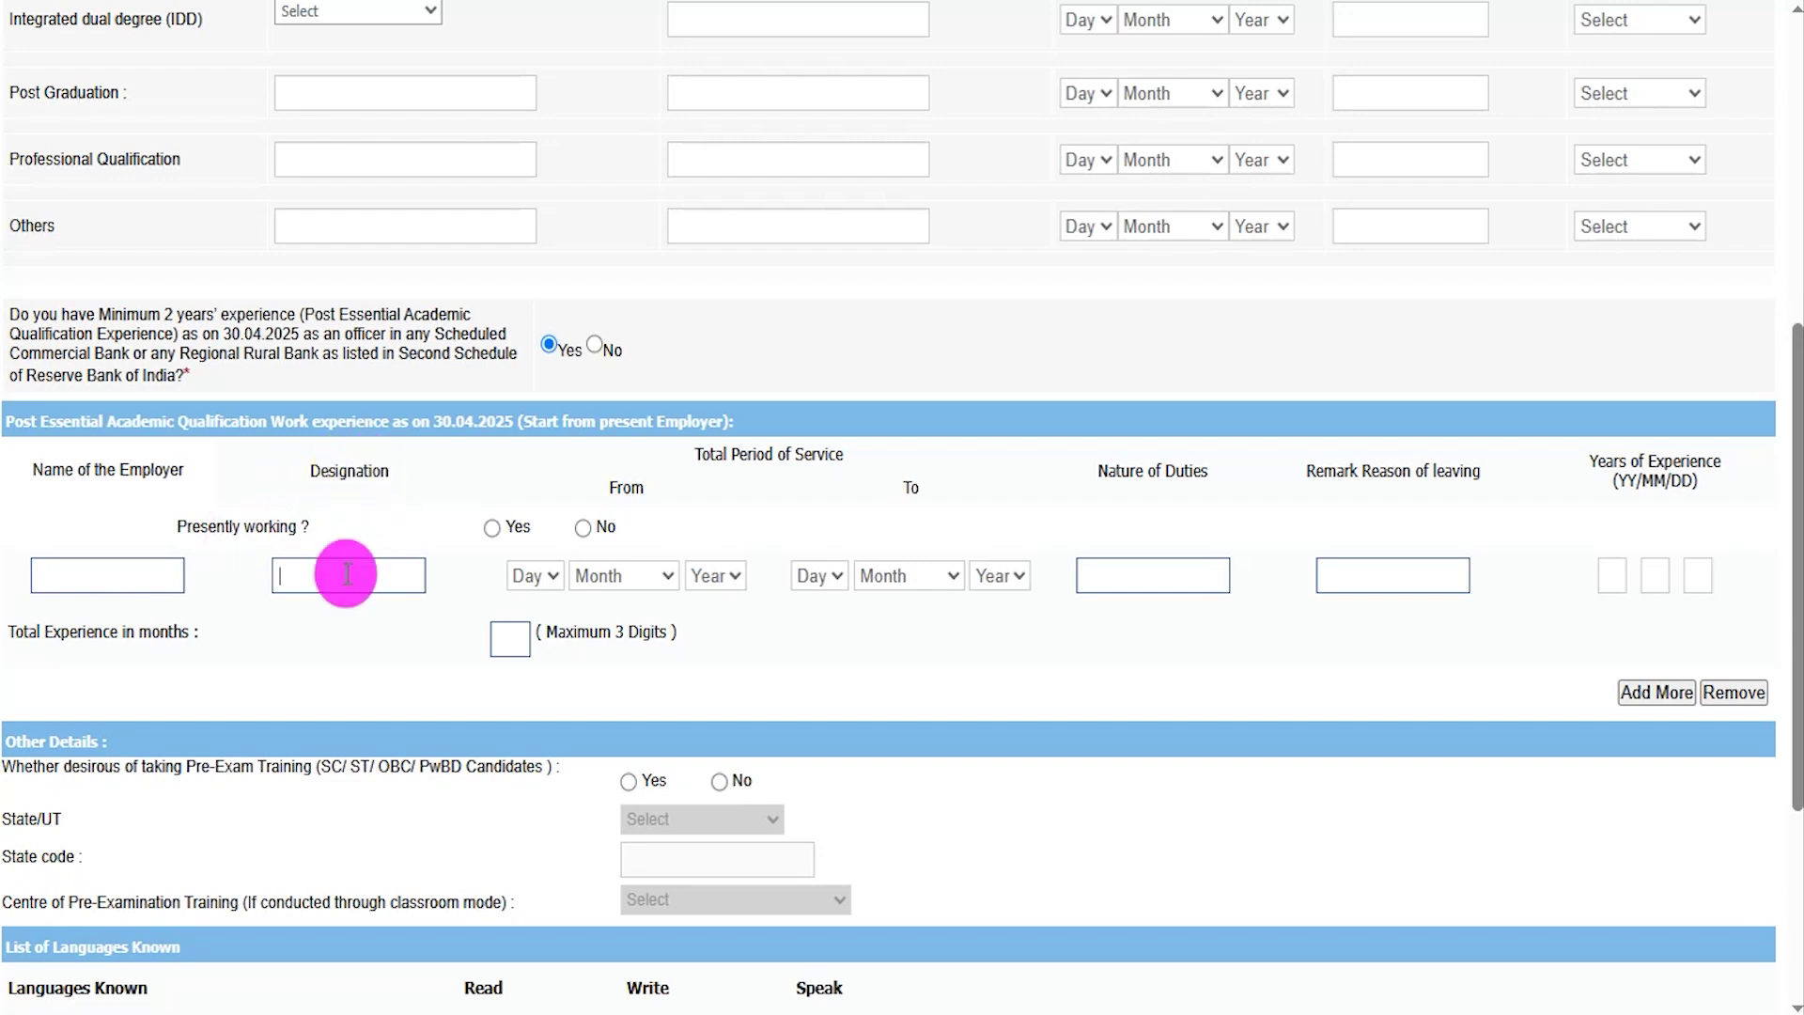
{"action": "left_click", "coordinate": [536, 575]}
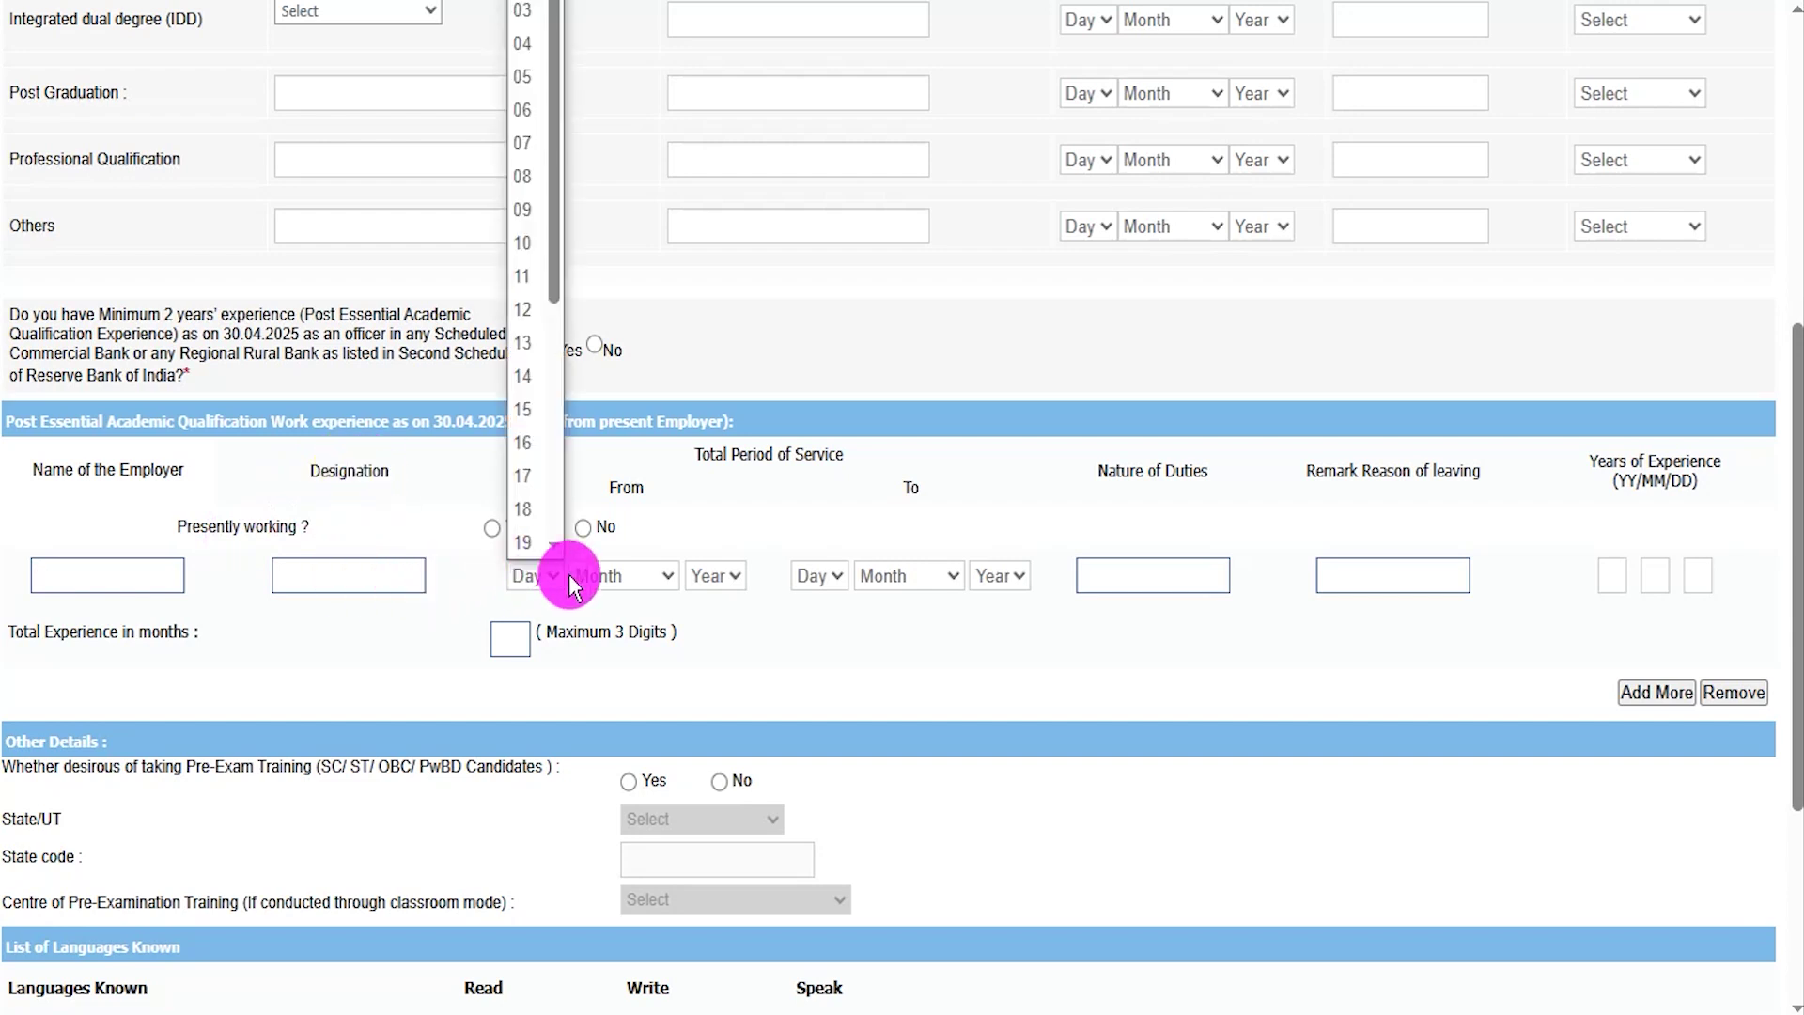
{"action": "left_click", "coordinate": [620, 575]}
{"action": "left_click", "coordinate": [715, 577]}
{"action": "left_click", "coordinate": [810, 577]}
{"action": "left_click", "coordinate": [904, 576]}
{"action": "left_click", "coordinate": [1000, 576]}
{"action": "left_click", "coordinate": [999, 611]}
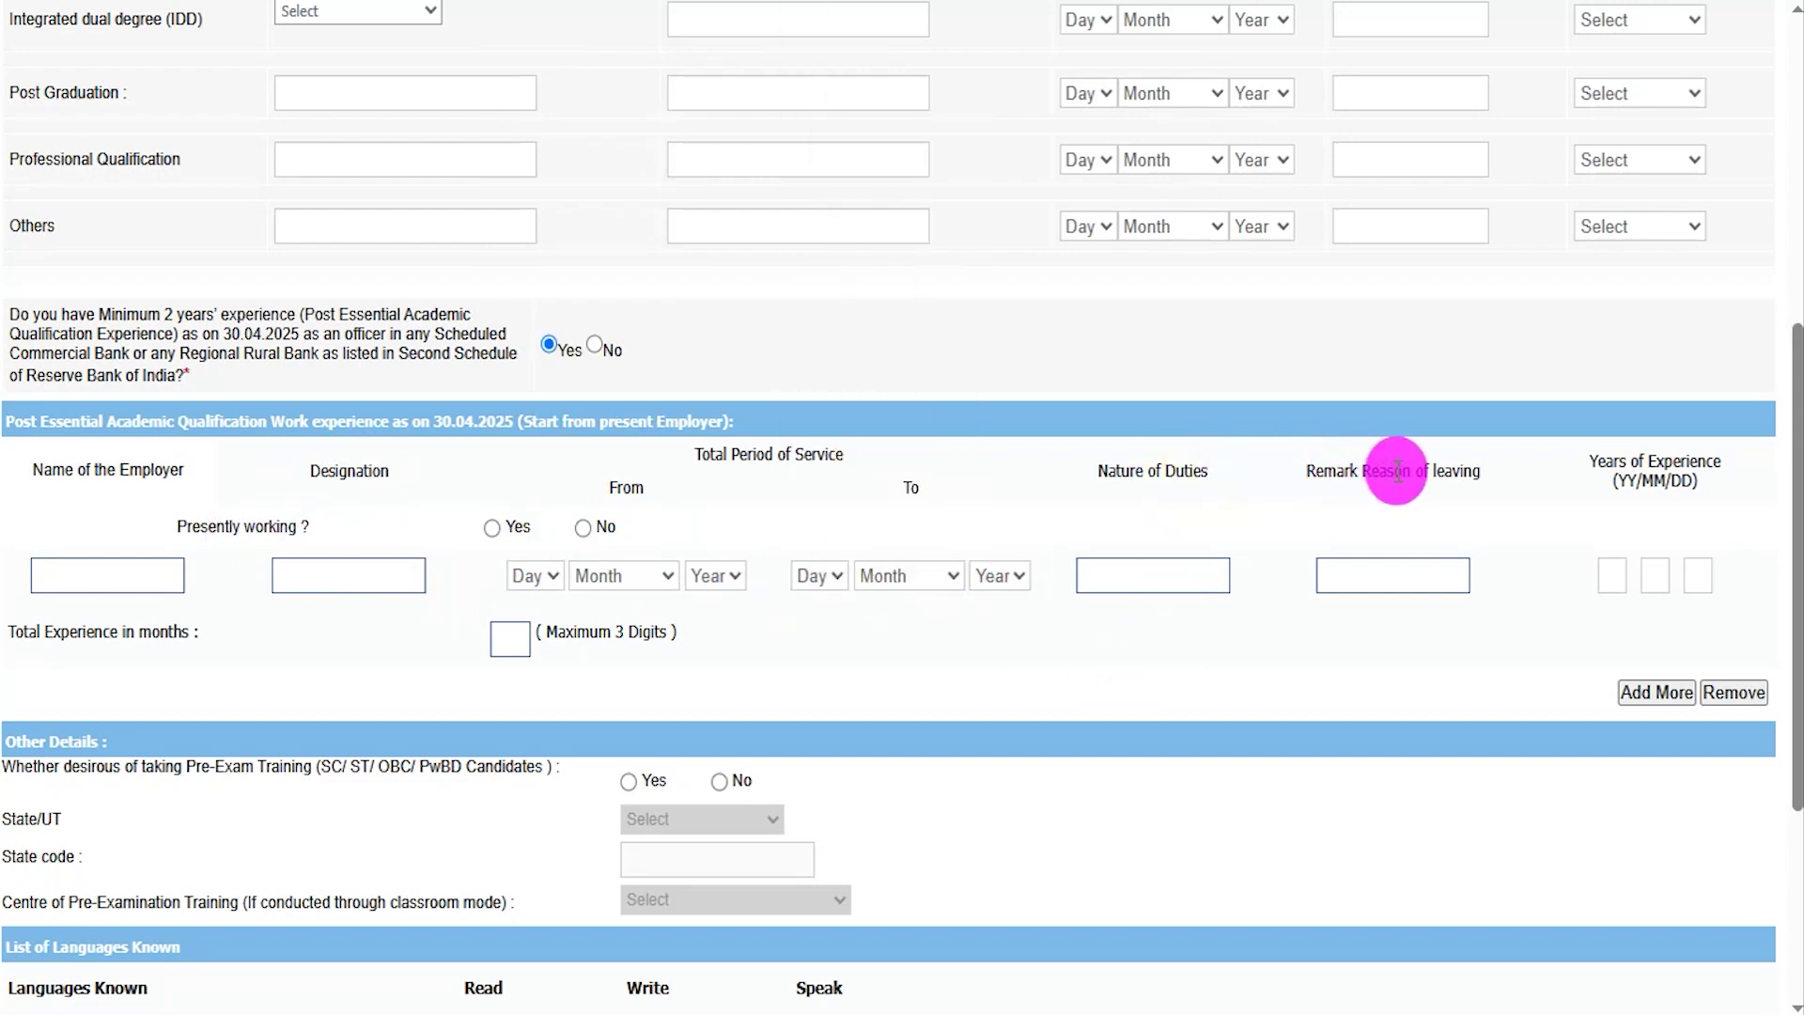
{"action": "left_click", "coordinate": [1383, 590]}
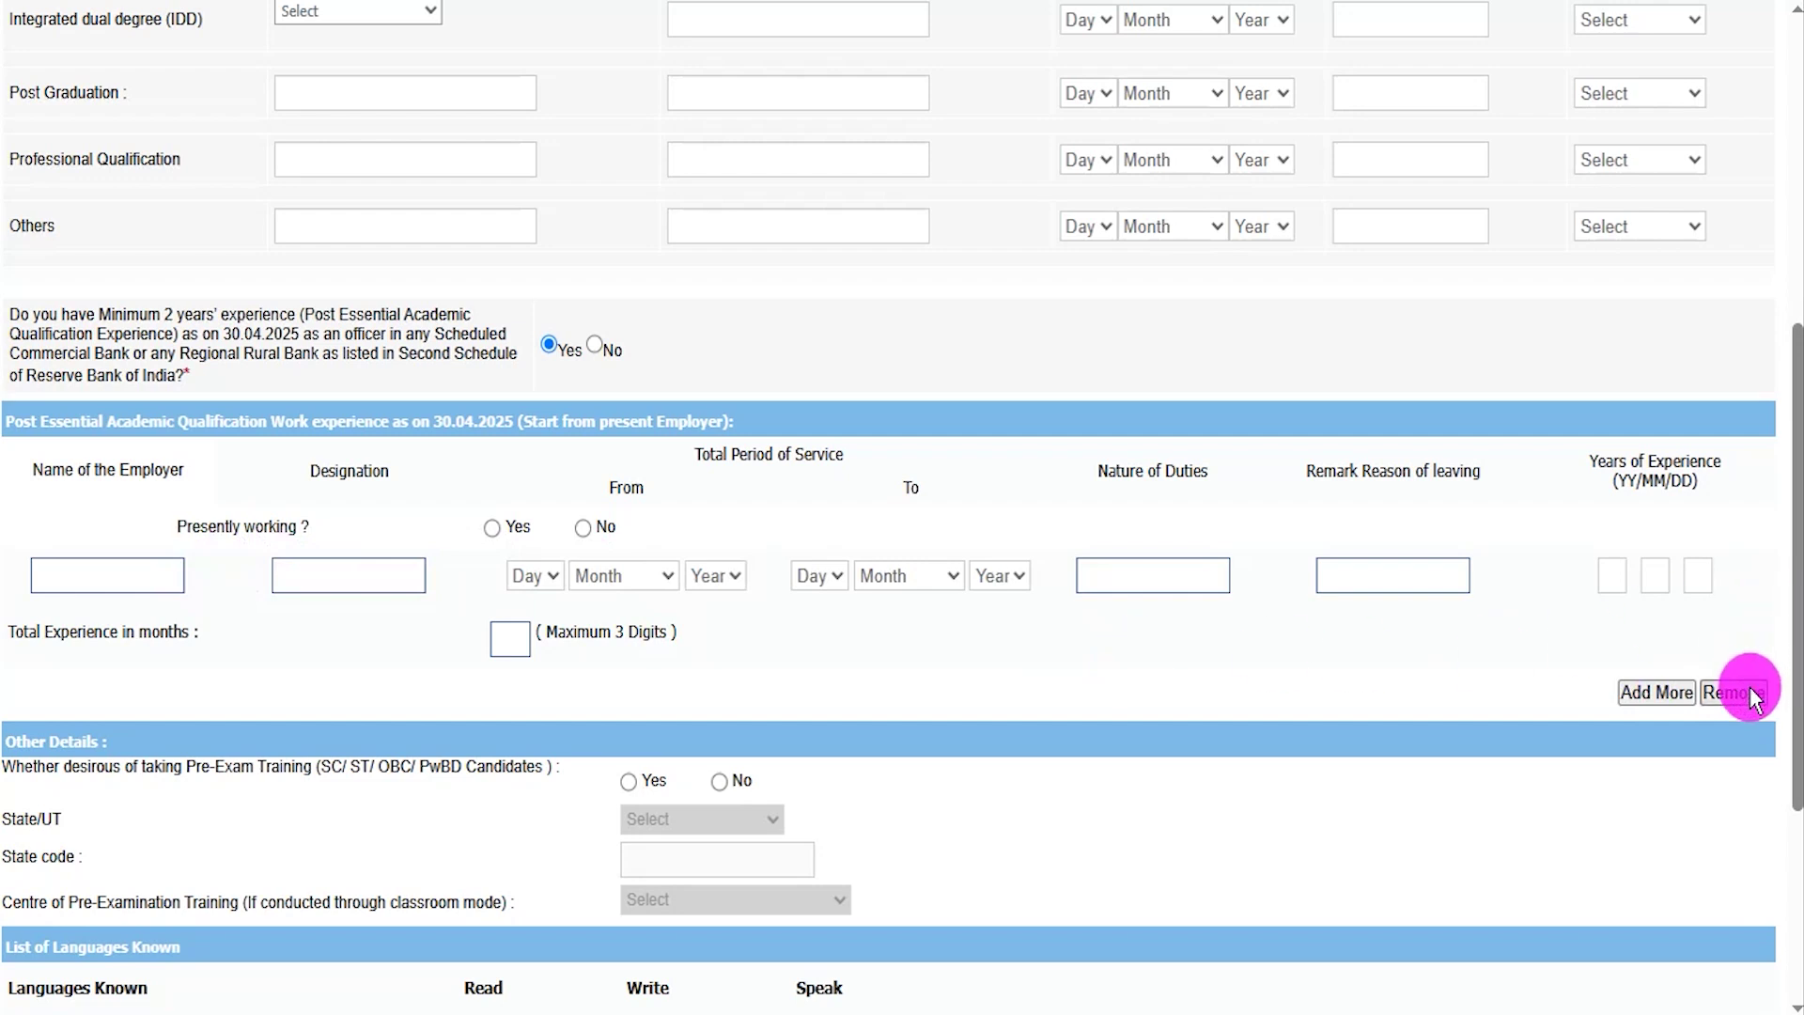
Try answering Yes to pre-exam training with Ladakh as the State/UT, and look at the training centre choices.
{"action": "scroll", "coordinate": [453, 675], "scroll_direction": "down", "scroll_amount": 5}
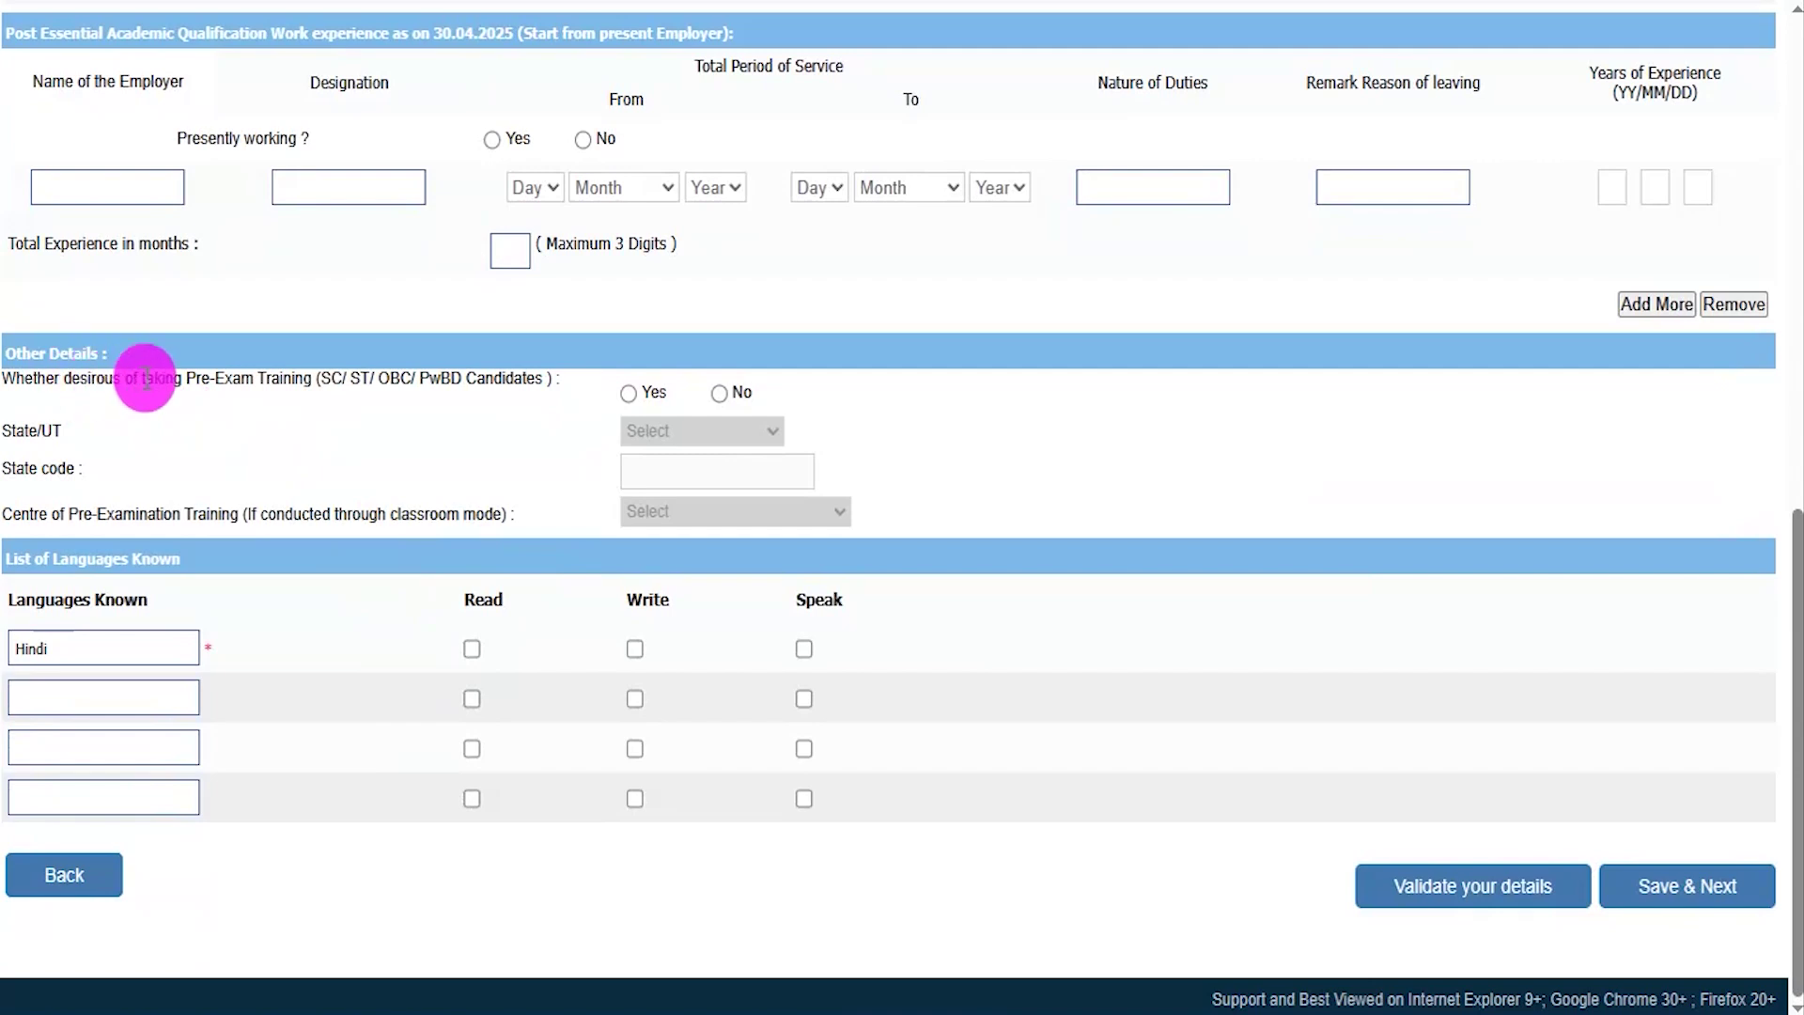
{"action": "left_click", "coordinate": [628, 392]}
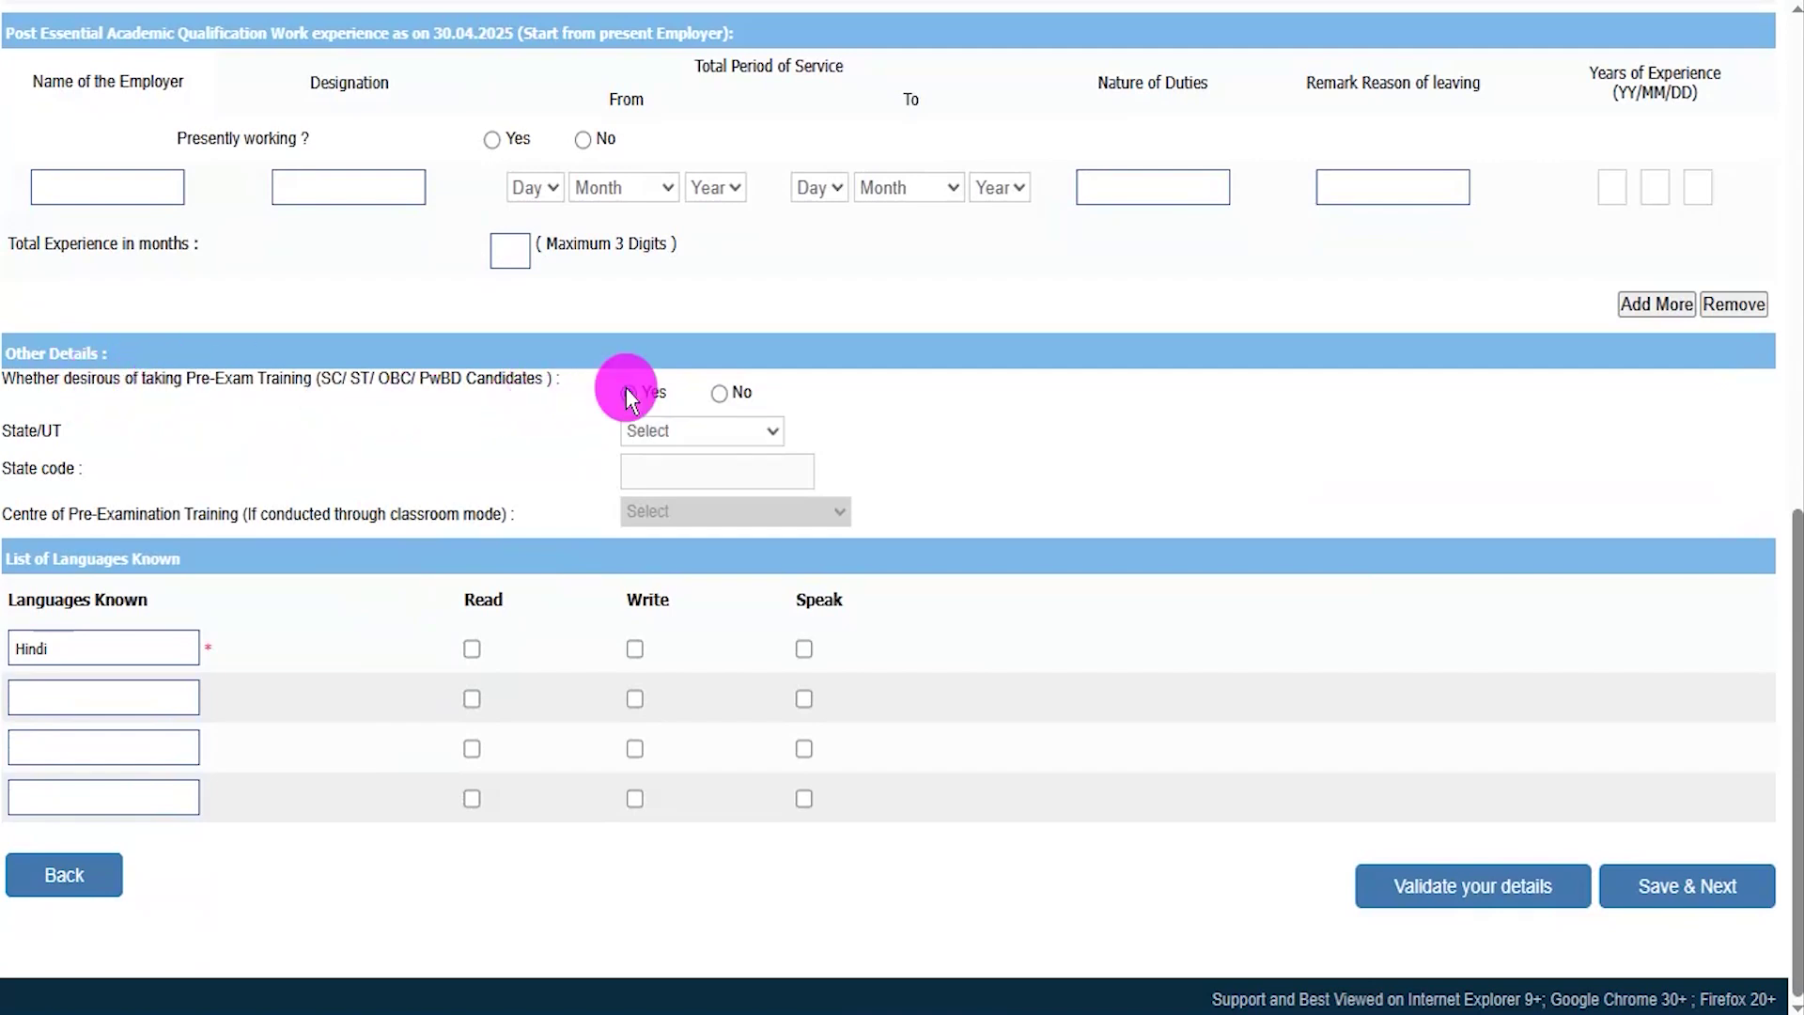
{"action": "left_click", "coordinate": [660, 435]}
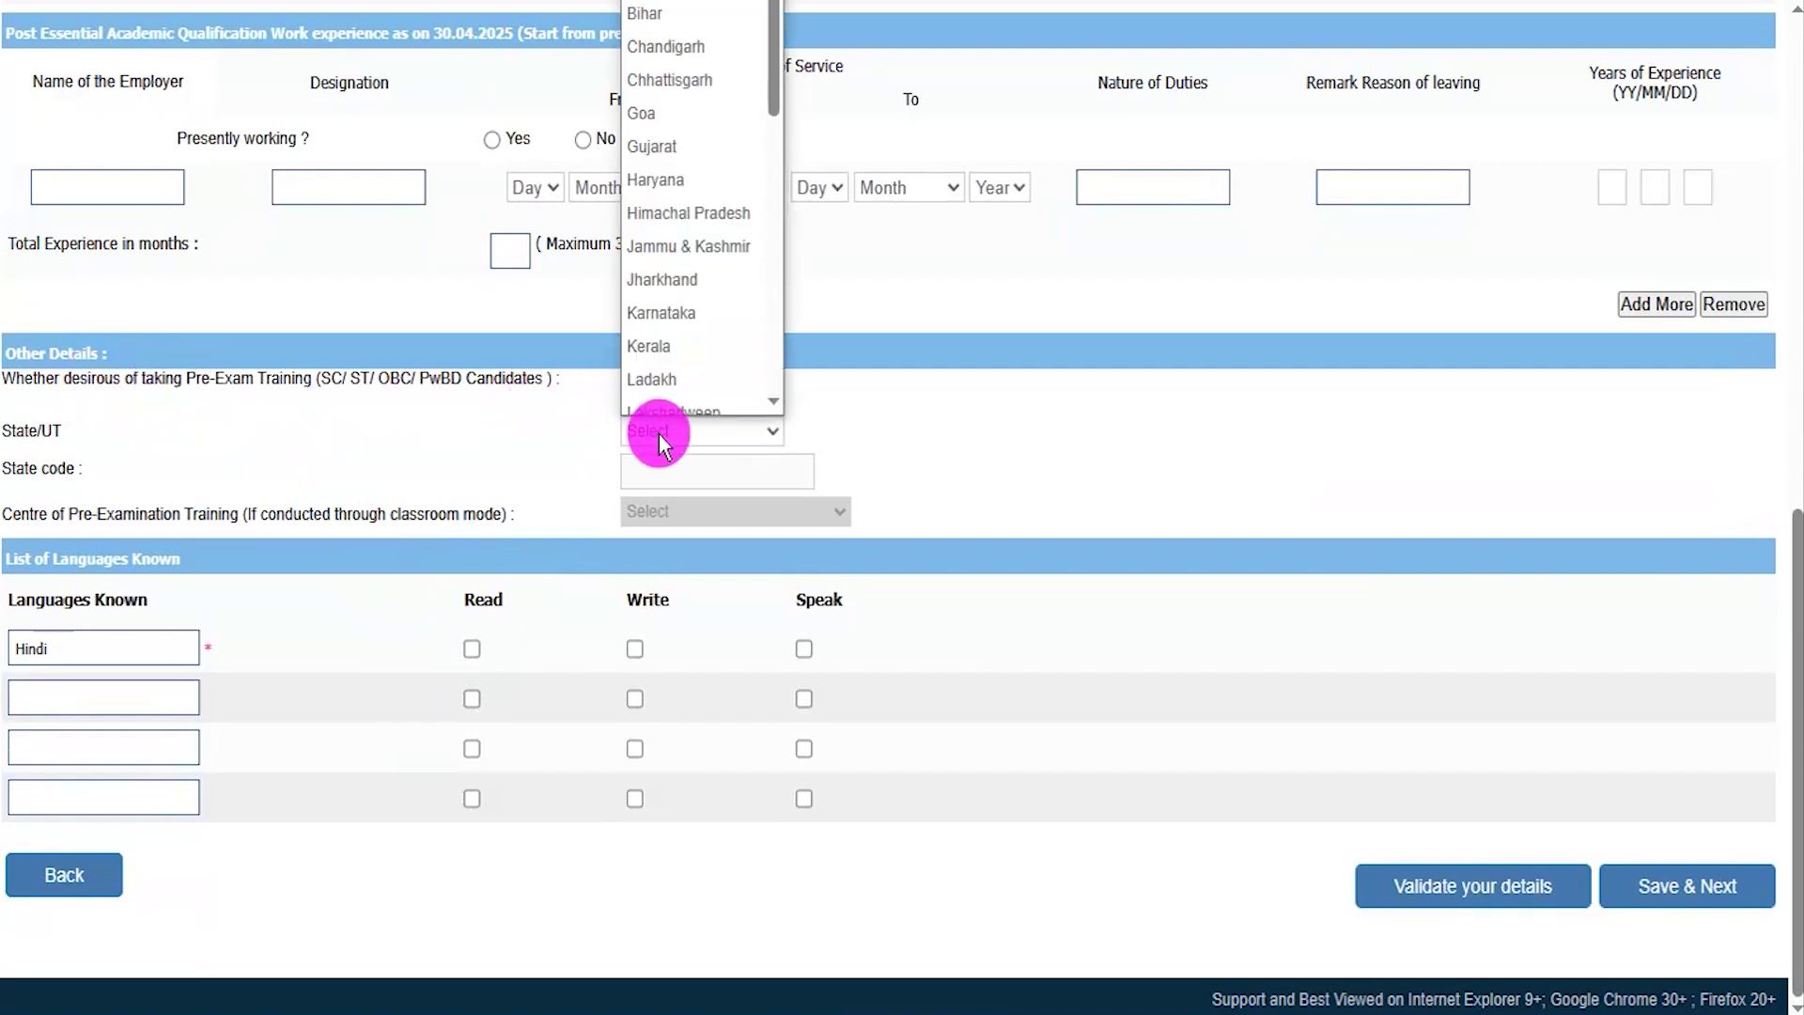
{"action": "left_click", "coordinate": [658, 432]}
{"action": "left_click", "coordinate": [666, 440]}
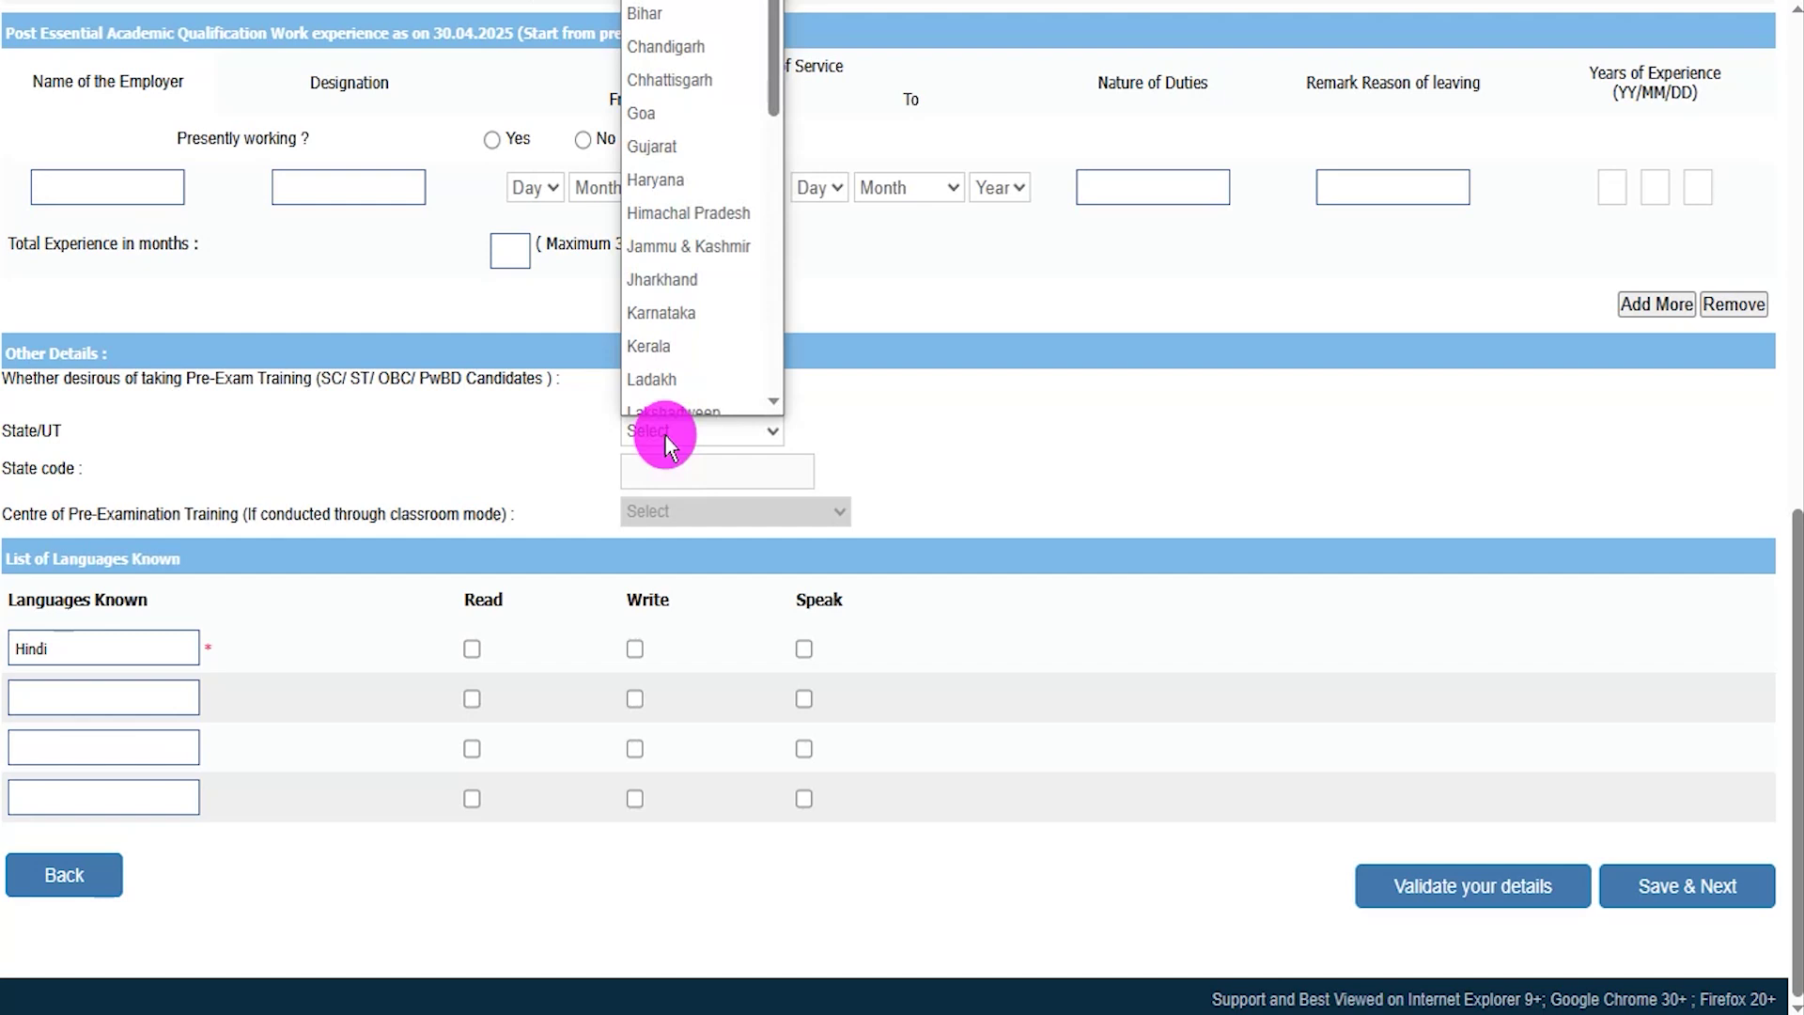
{"action": "left_click", "coordinate": [672, 367]}
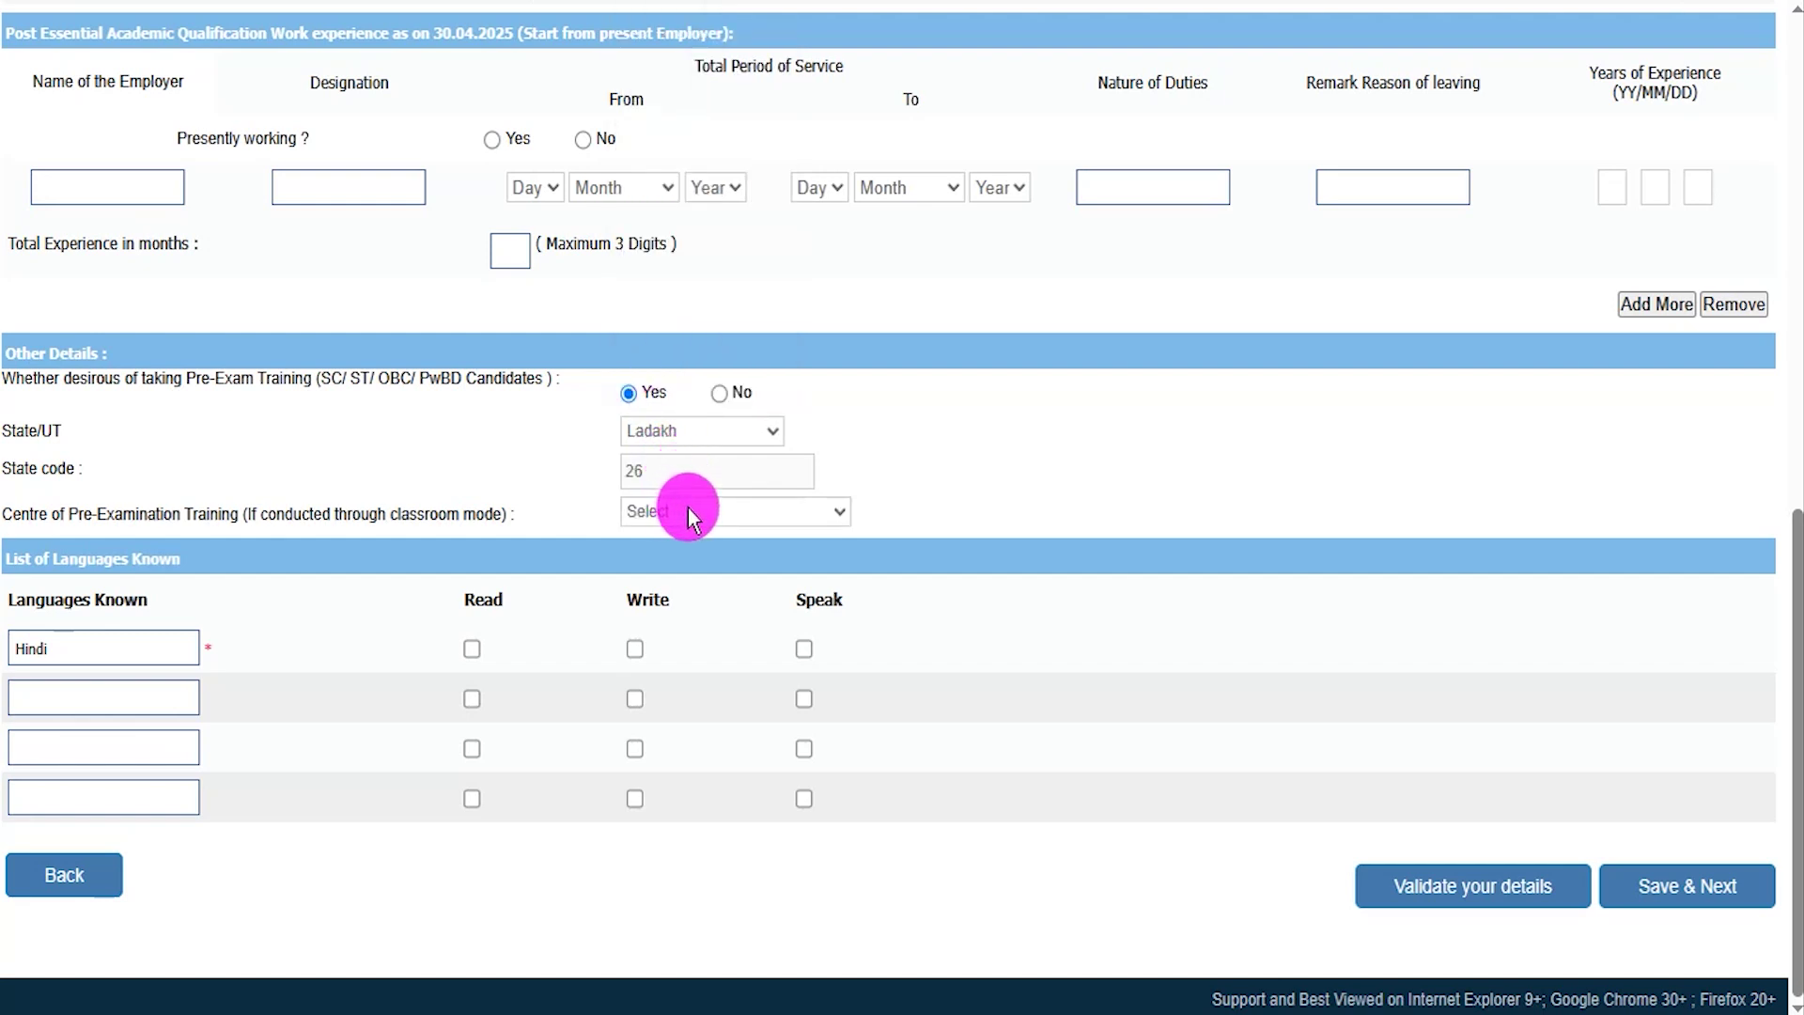
{"action": "left_click", "coordinate": [688, 509]}
{"action": "left_click", "coordinate": [688, 510]}
Answer No to pre-exam training and mark Hindi as a language for Read, Write and Speak.
{"action": "left_click", "coordinate": [723, 393]}
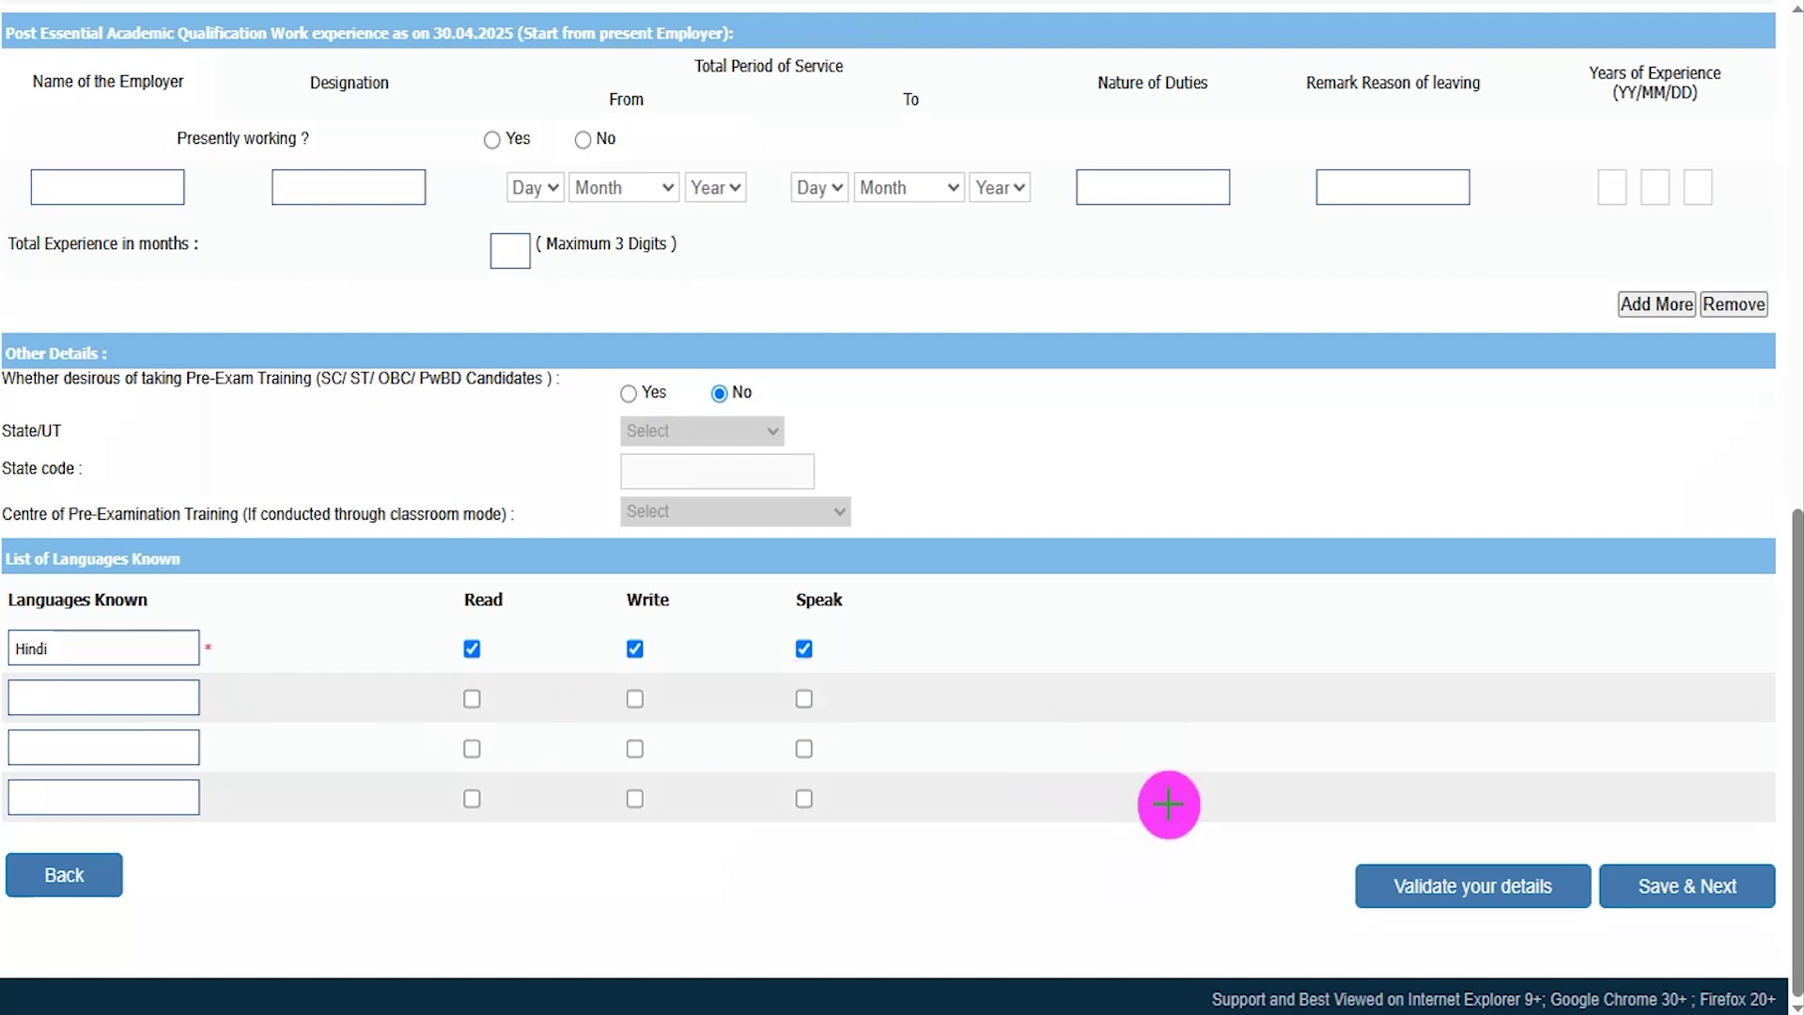
{"action": "left_click_drag", "start_coordinate": [982, 742], "coordinate": [1363, 880]}
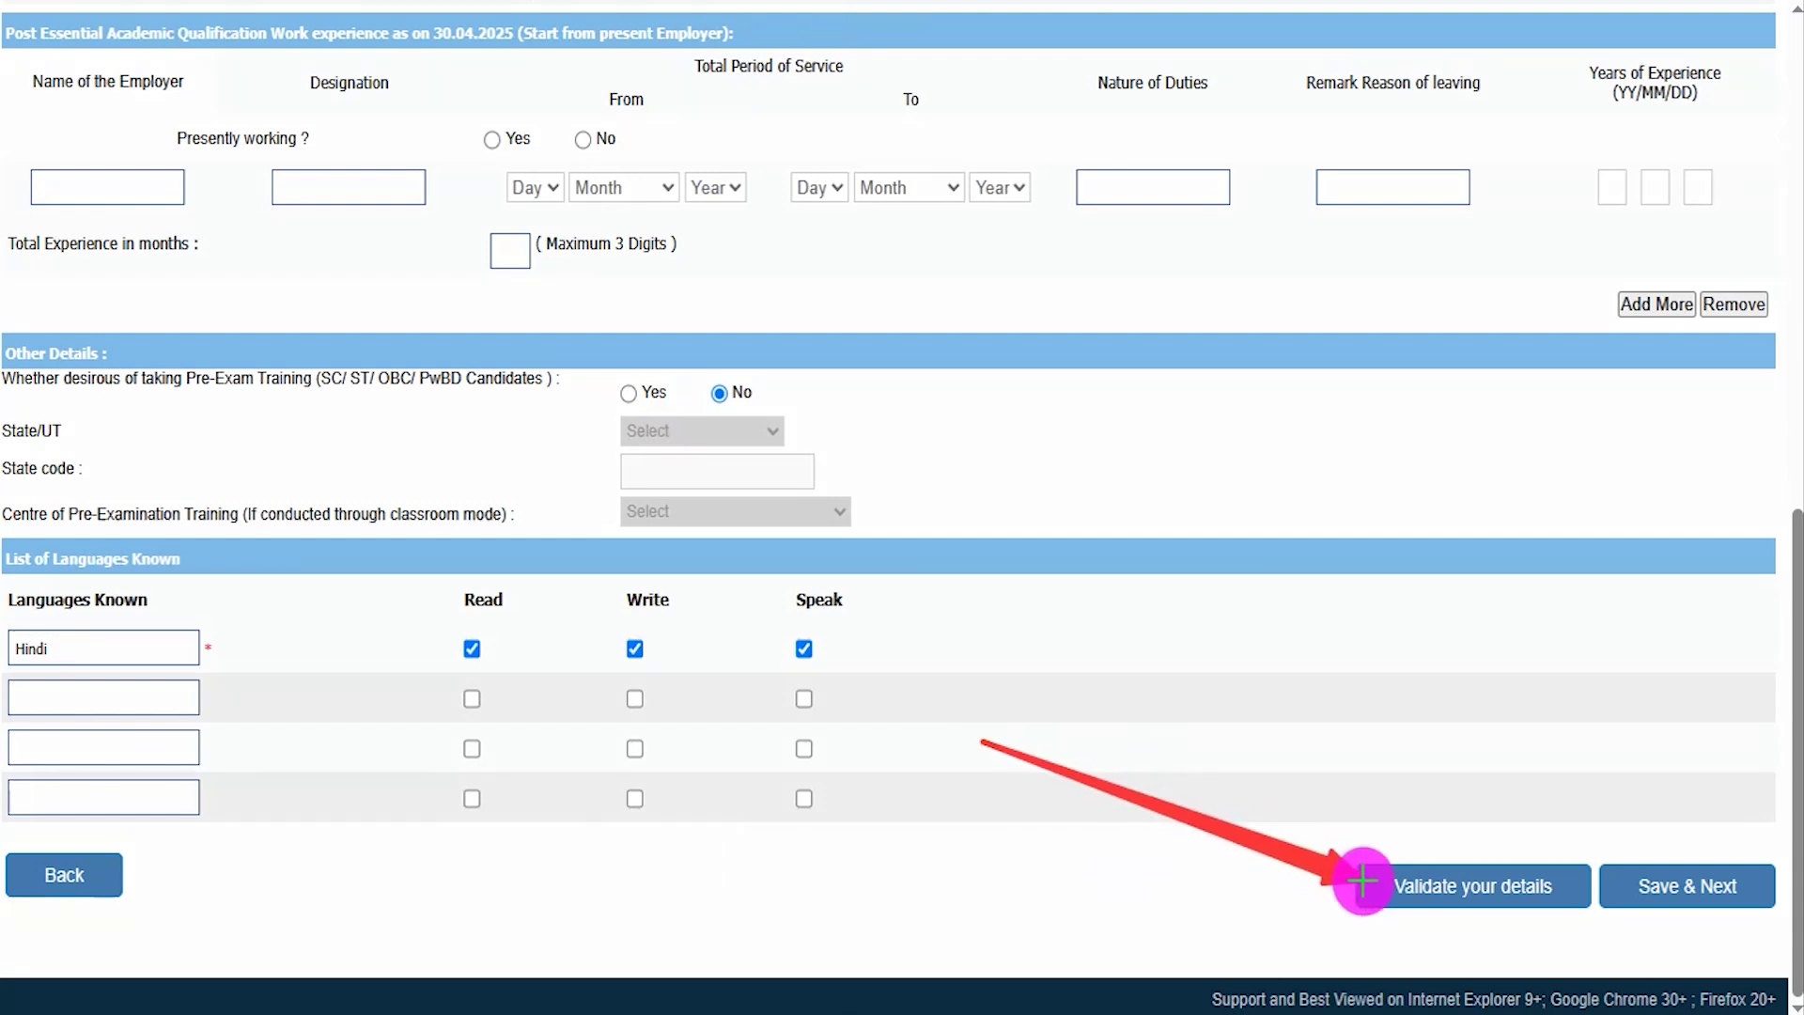
{"action": "left_click_drag", "start_coordinate": [1729, 606], "coordinate": [1719, 855]}
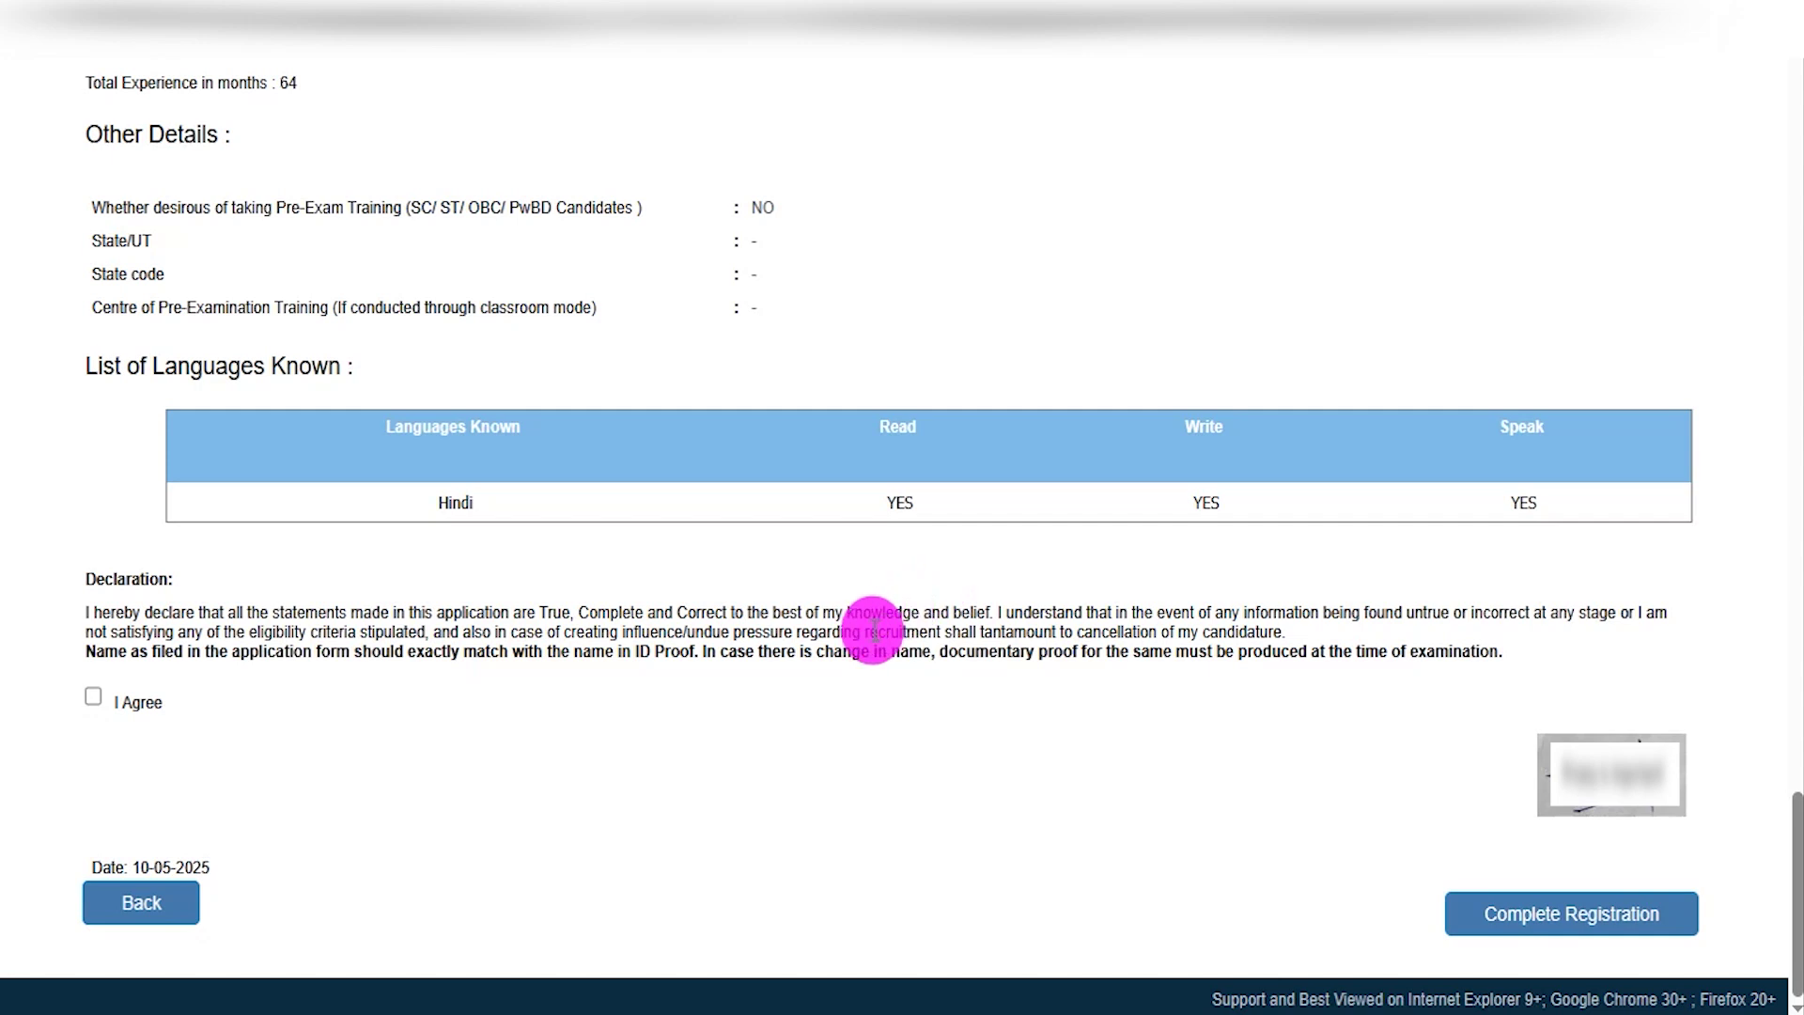
Agree to the declaration at the end of the application preview and complete the registration.
{"action": "left_click_drag", "start_coordinate": [105, 579], "coordinate": [150, 578]}
{"action": "left_click", "coordinate": [93, 696]}
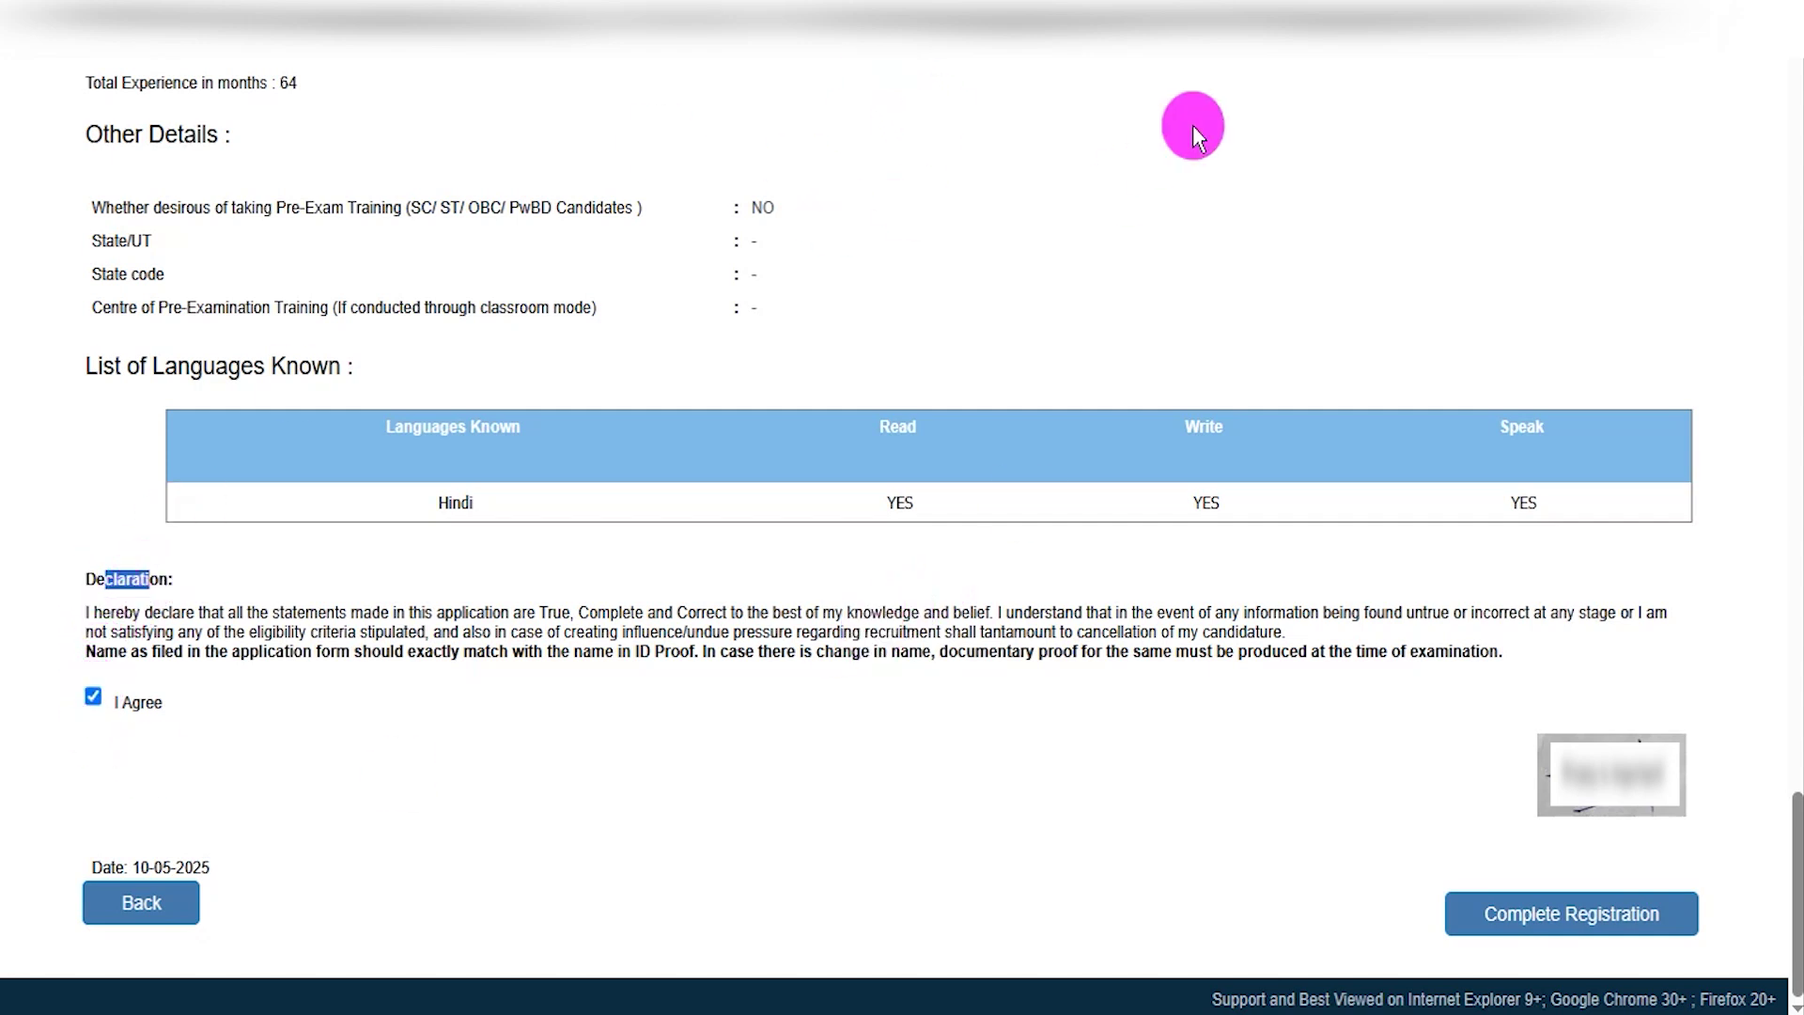
{"action": "left_click_drag", "start_coordinate": [928, 869], "coordinate": [1442, 913]}
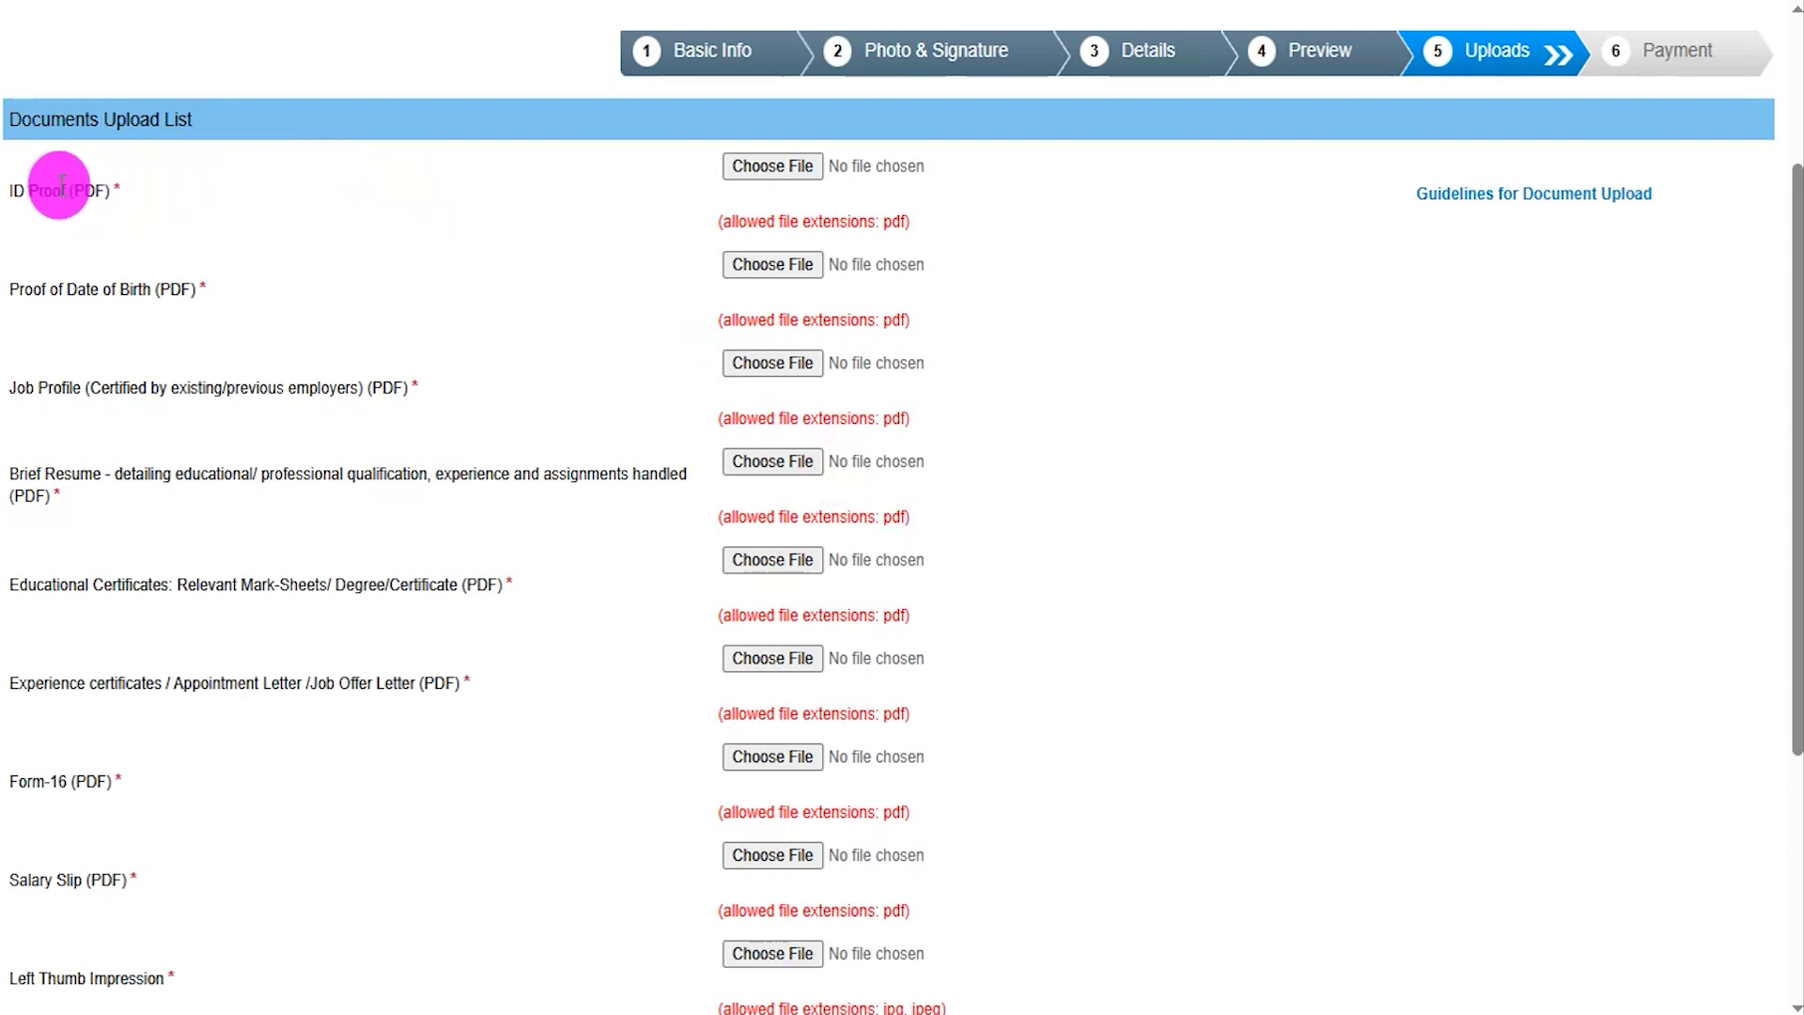
Review the required uploads from ID proof, date of birth proof, job profile and resume through certificates and Form-16.
{"action": "left_click_drag", "start_coordinate": [54, 190], "coordinate": [88, 190]}
{"action": "left_click_drag", "start_coordinate": [34, 286], "coordinate": [199, 289]}
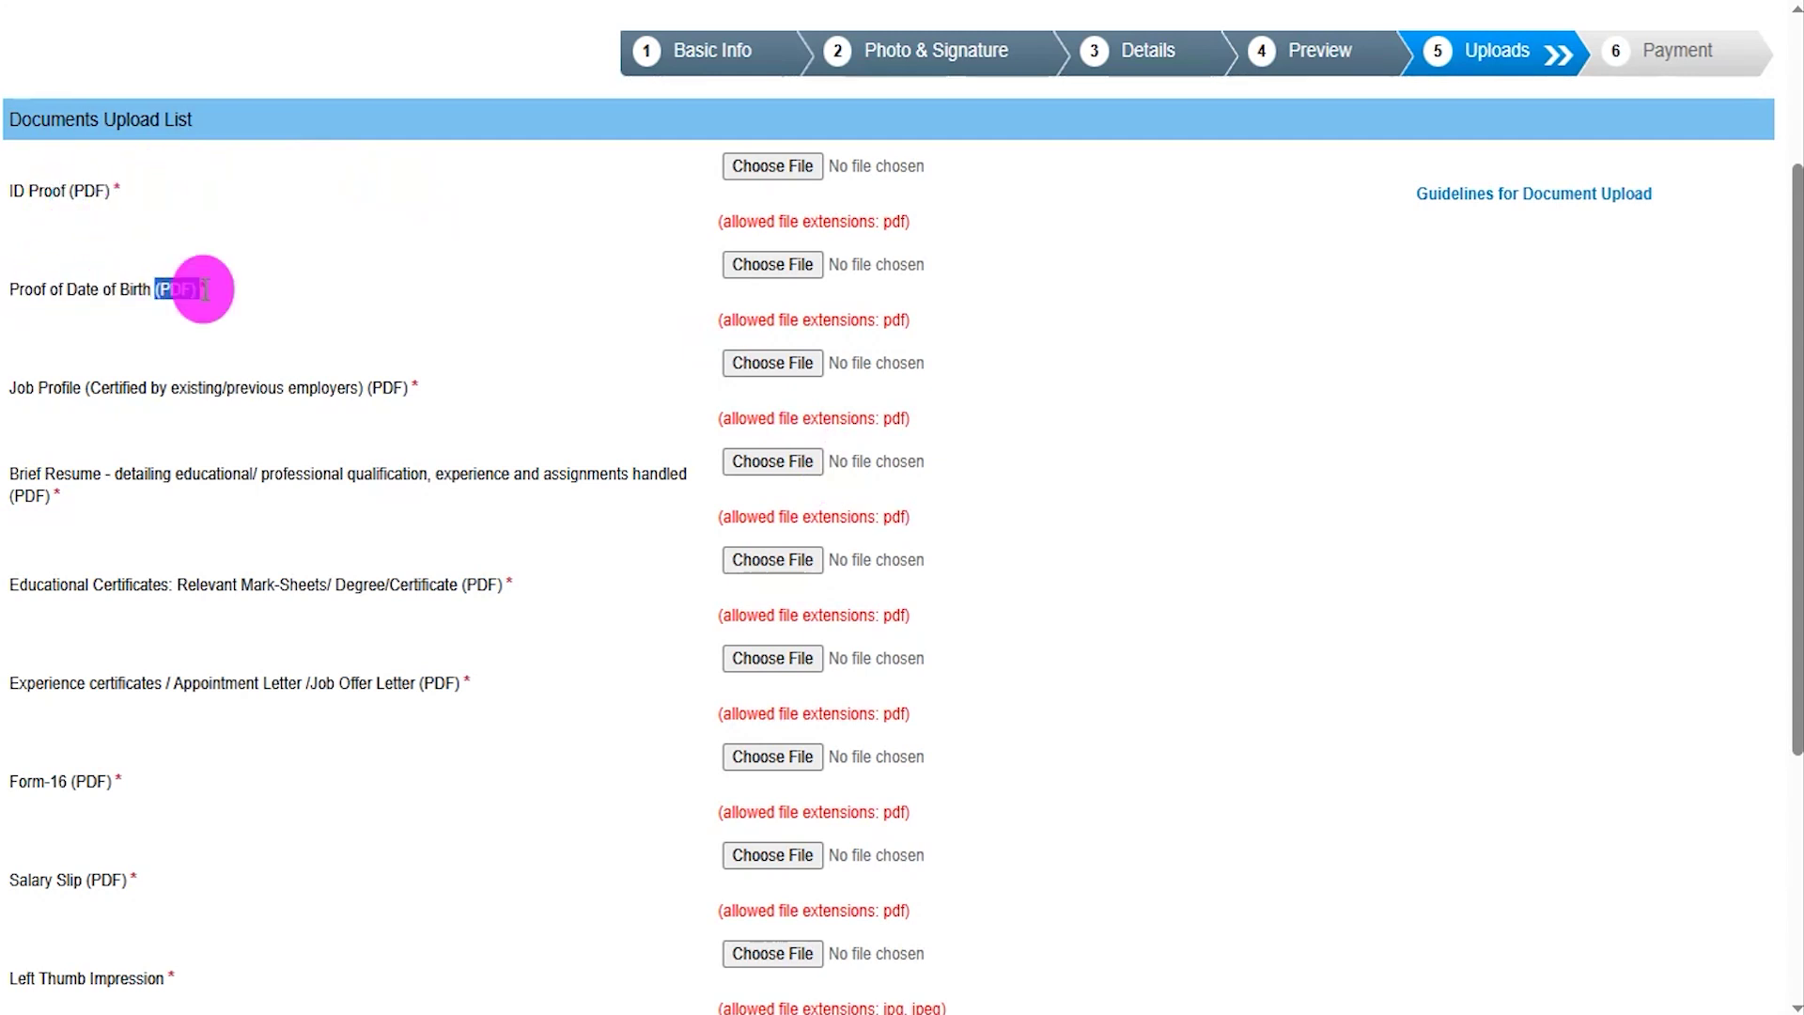
{"action": "left_click_drag", "start_coordinate": [34, 387], "coordinate": [127, 388]}
{"action": "left_click_drag", "start_coordinate": [161, 387], "coordinate": [324, 387]}
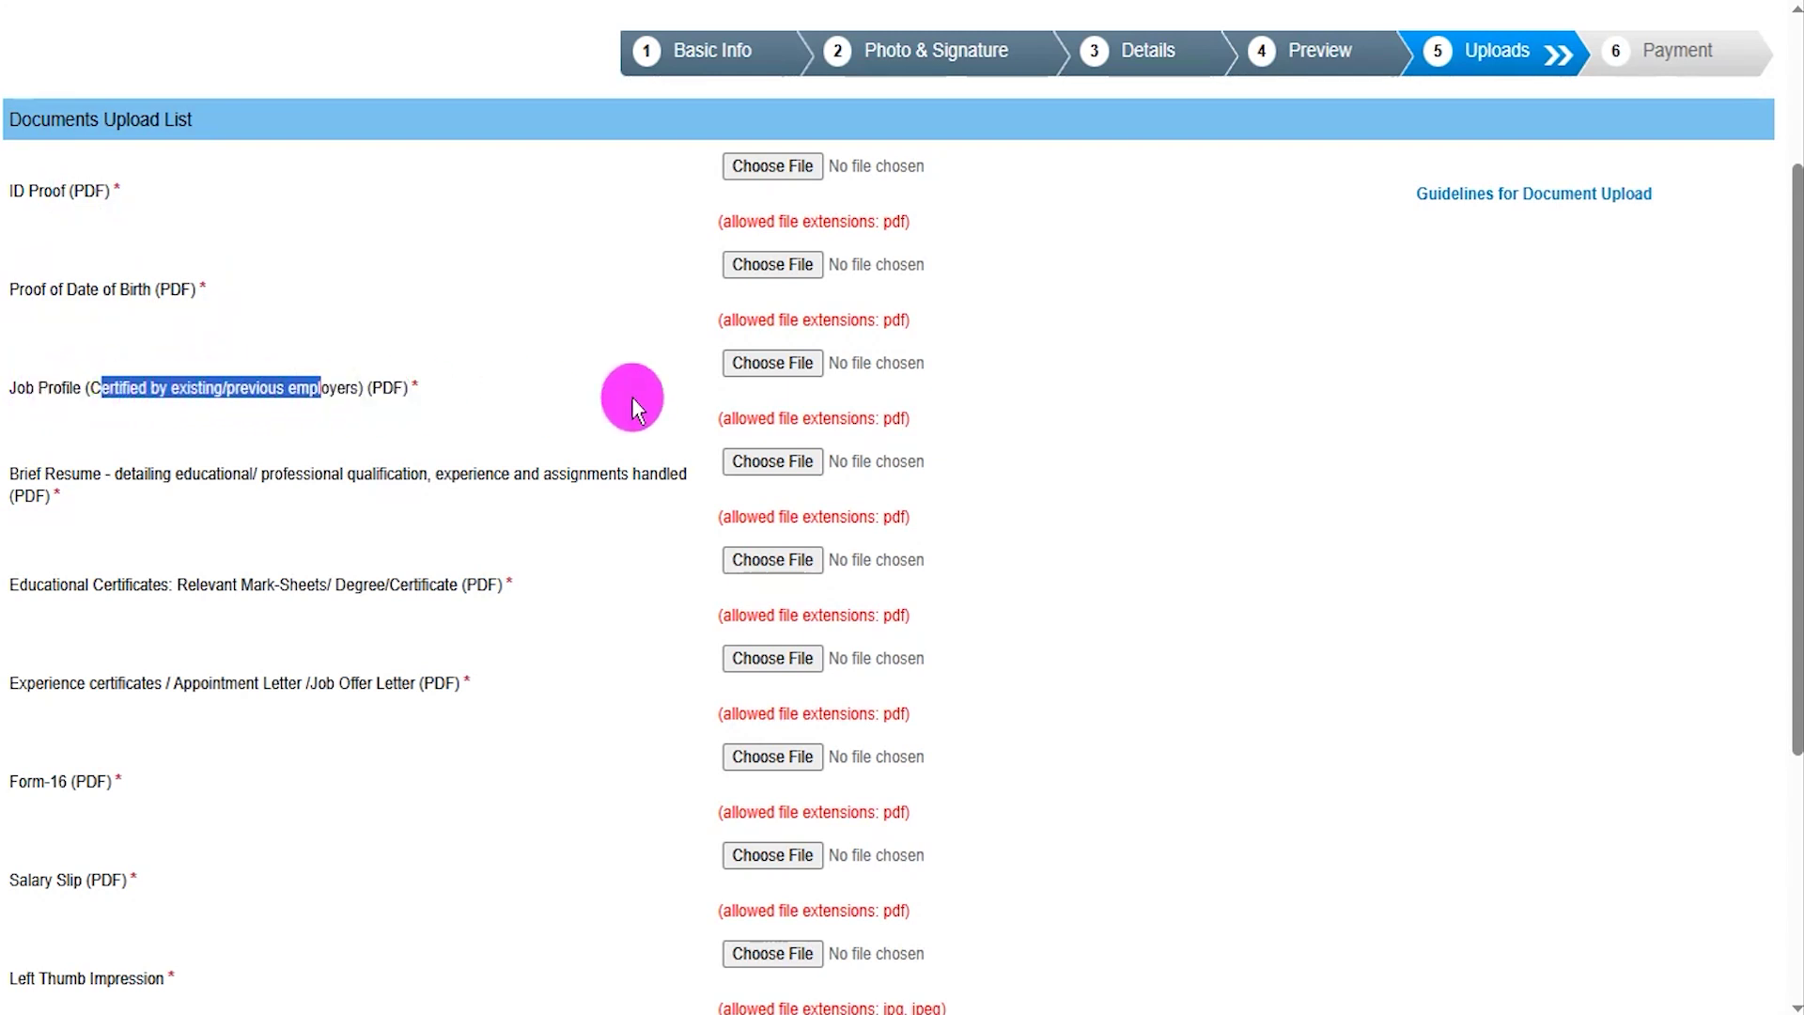
{"action": "left_click_drag", "start_coordinate": [25, 467], "coordinate": [189, 476]}
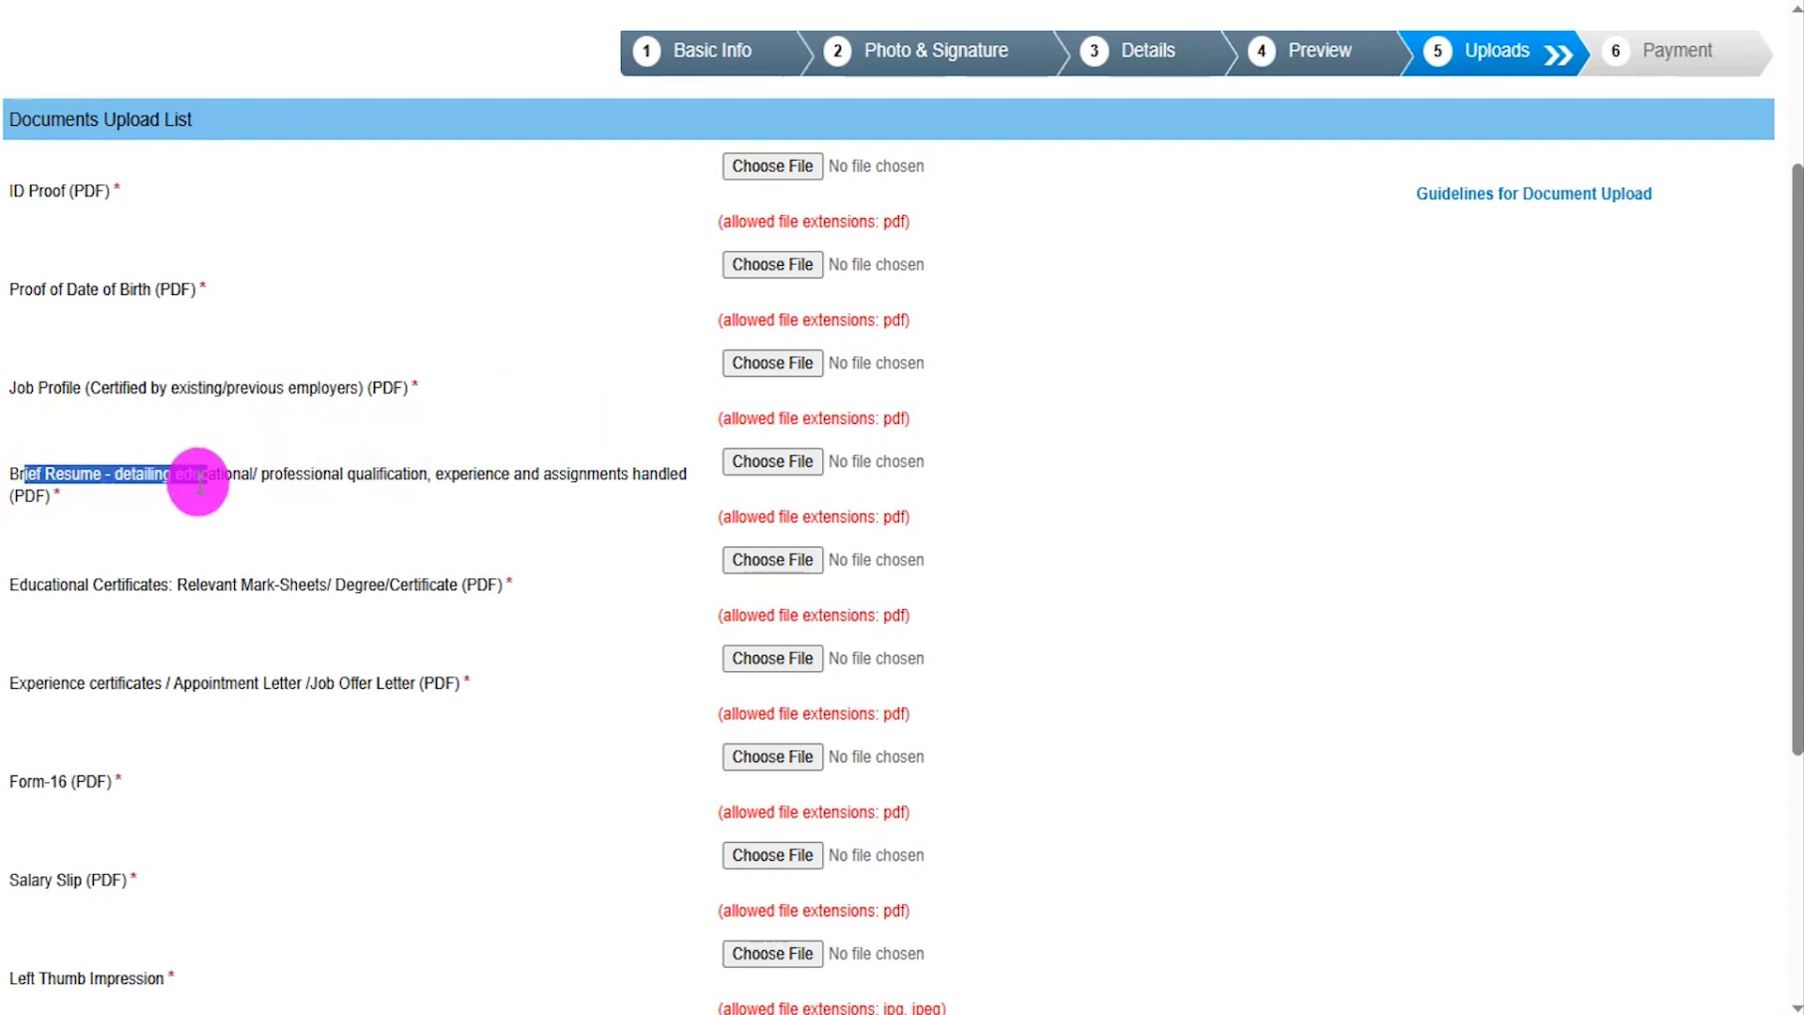
{"action": "left_click_drag", "start_coordinate": [36, 586], "coordinate": [154, 623]}
{"action": "left_click_drag", "start_coordinate": [36, 676], "coordinate": [250, 684]}
{"action": "left_click_drag", "start_coordinate": [26, 781], "coordinate": [110, 785]}
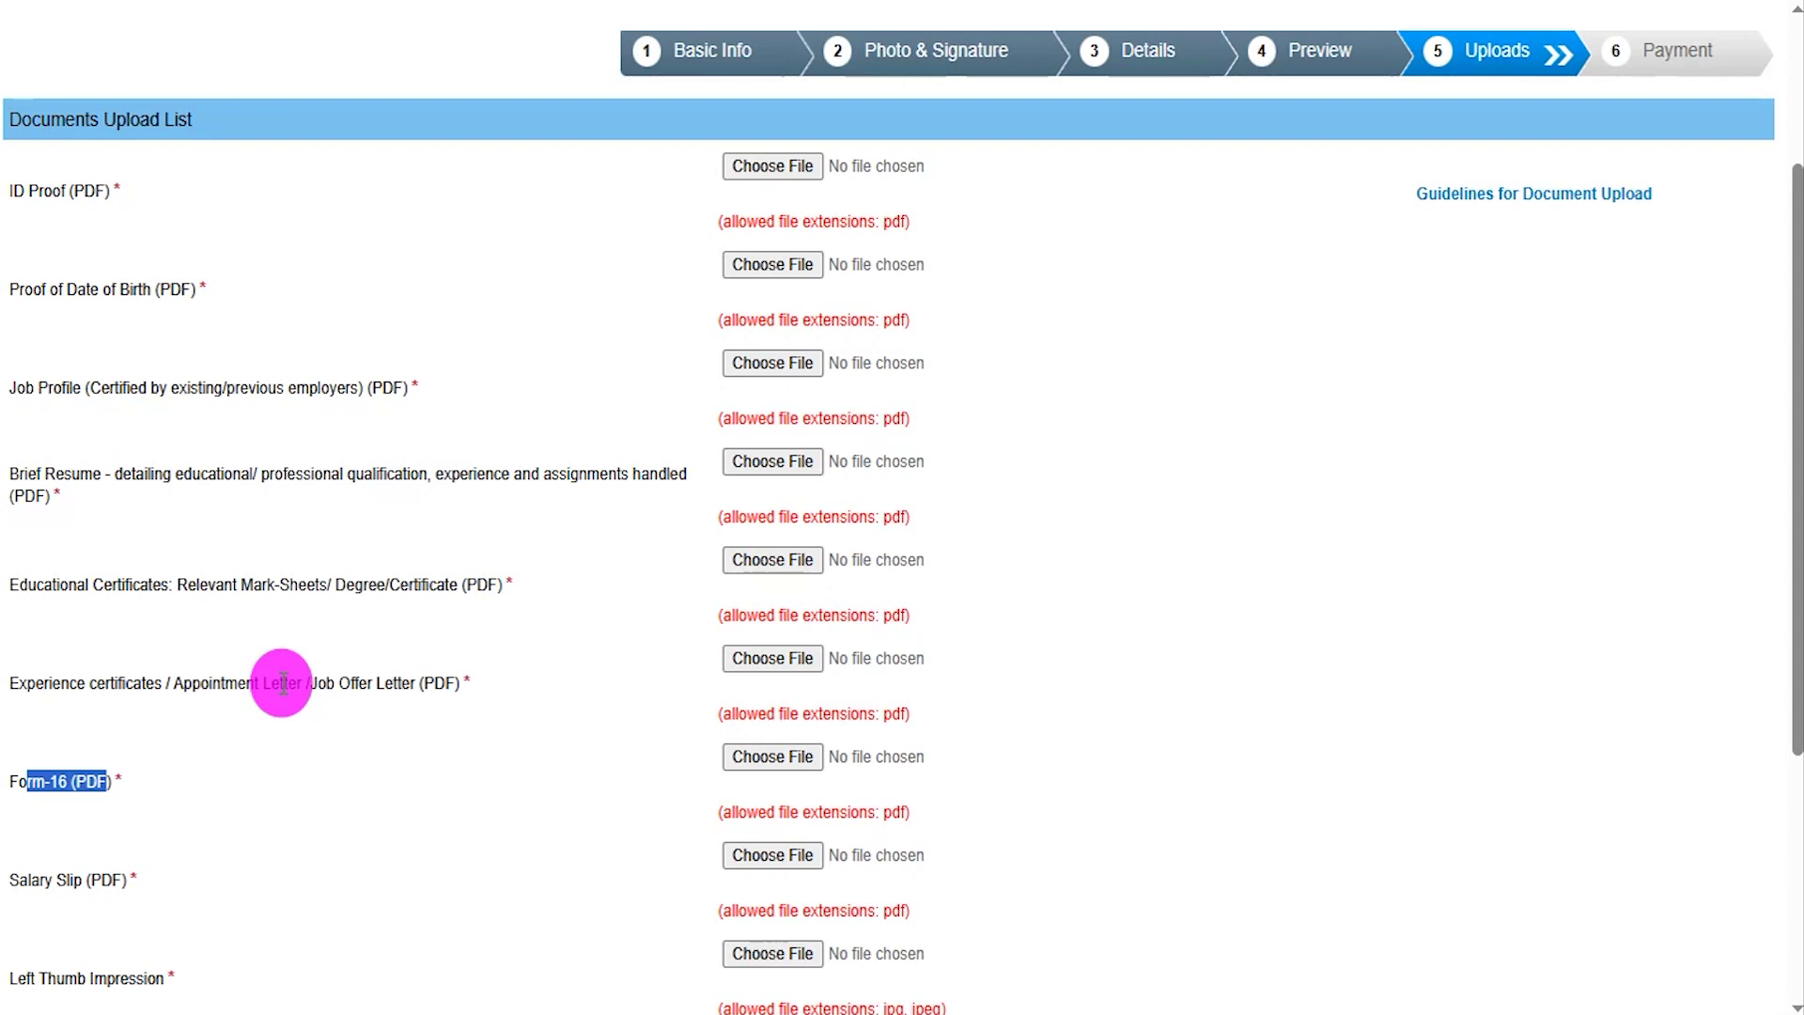
Review the remaining required uploads: salary slip, left thumb impression and handwritten declaration.
{"action": "scroll", "coordinate": [281, 683], "scroll_direction": "down", "scroll_amount": 3}
{"action": "left_click_drag", "start_coordinate": [40, 603], "coordinate": [101, 605]}
{"action": "left_click_drag", "start_coordinate": [19, 701], "coordinate": [129, 701]}
{"action": "left_click_drag", "start_coordinate": [28, 794], "coordinate": [141, 794]}
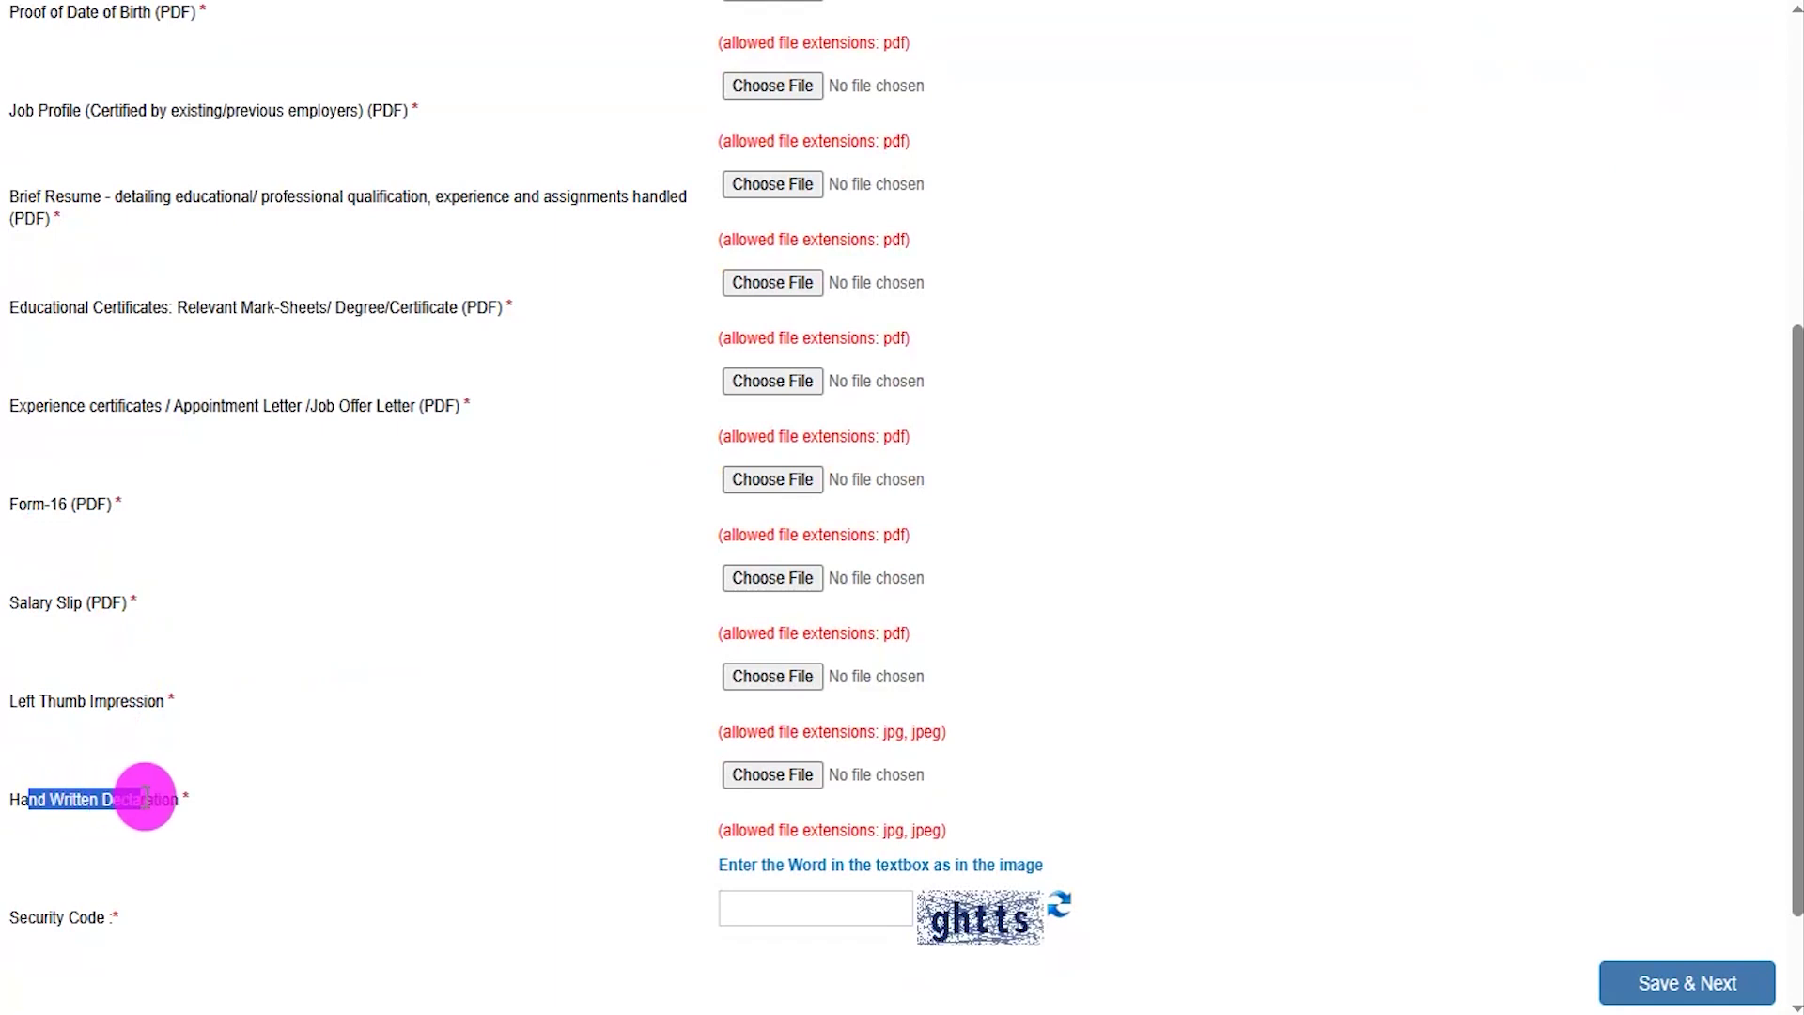
{"action": "left_click", "coordinate": [141, 794]}
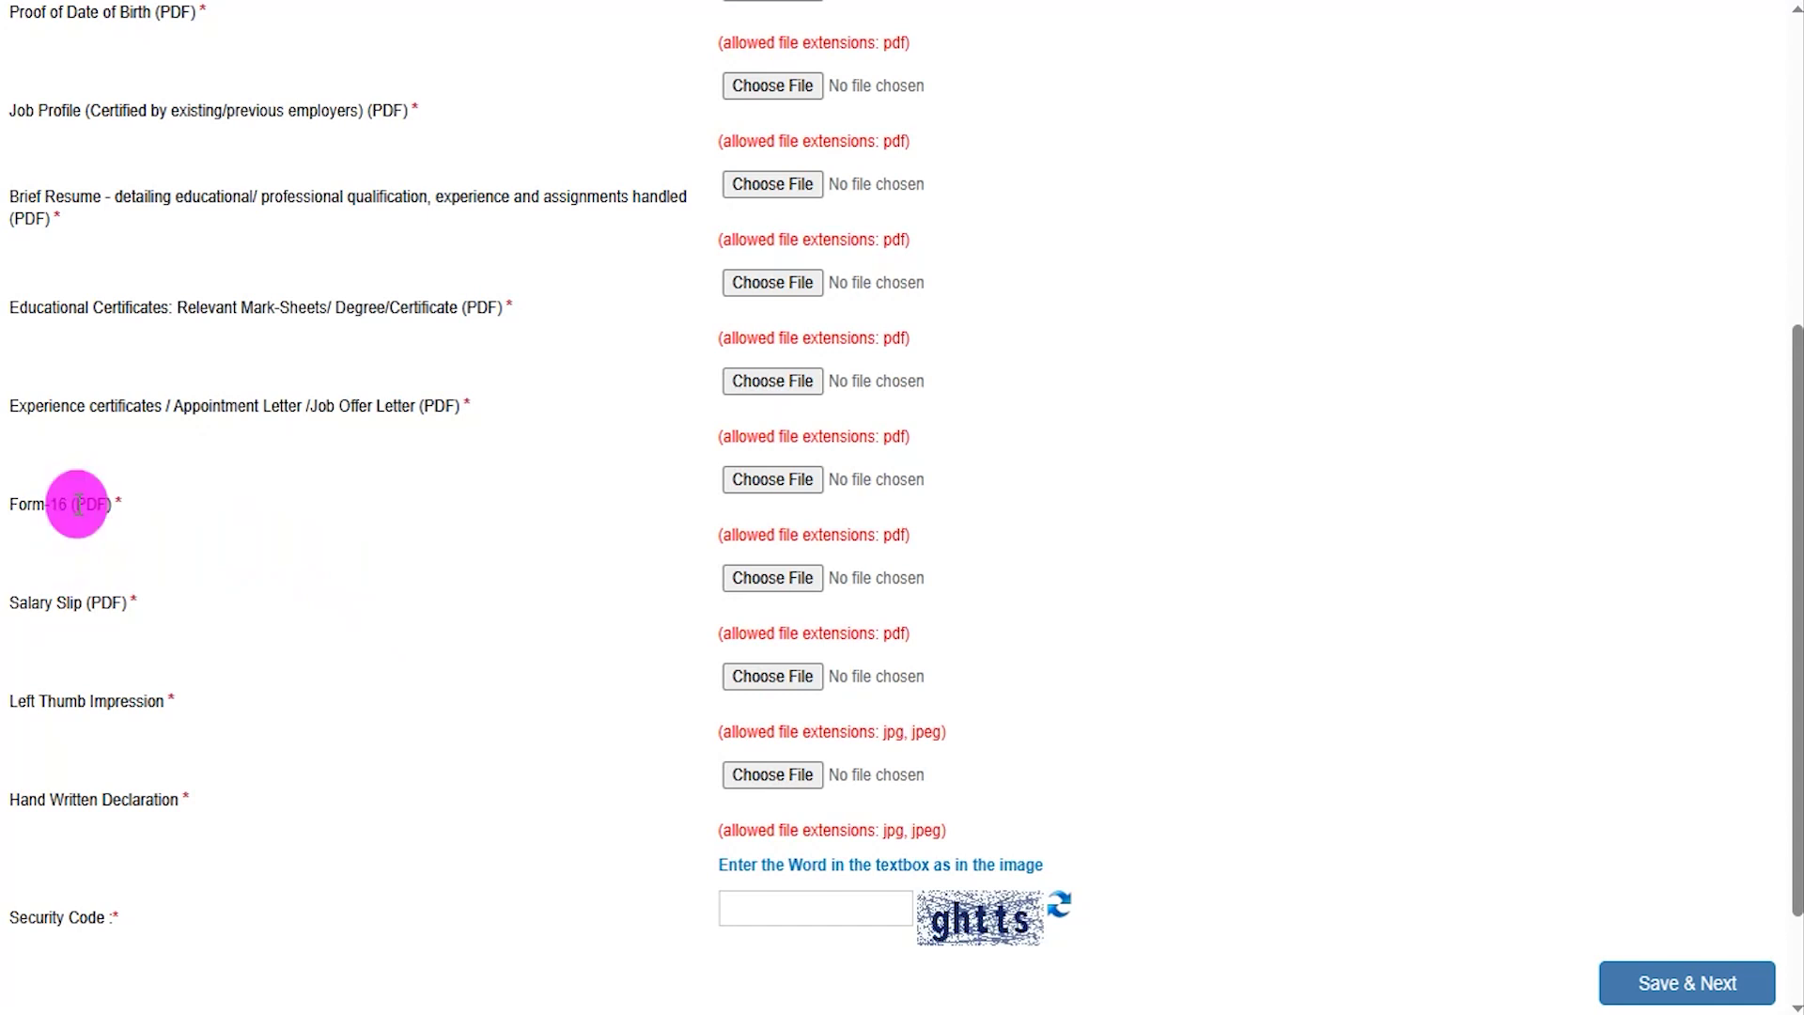
{"action": "left_click_drag", "start_coordinate": [31, 700], "coordinate": [107, 700]}
{"action": "left_click_drag", "start_coordinate": [45, 796], "coordinate": [139, 797]}
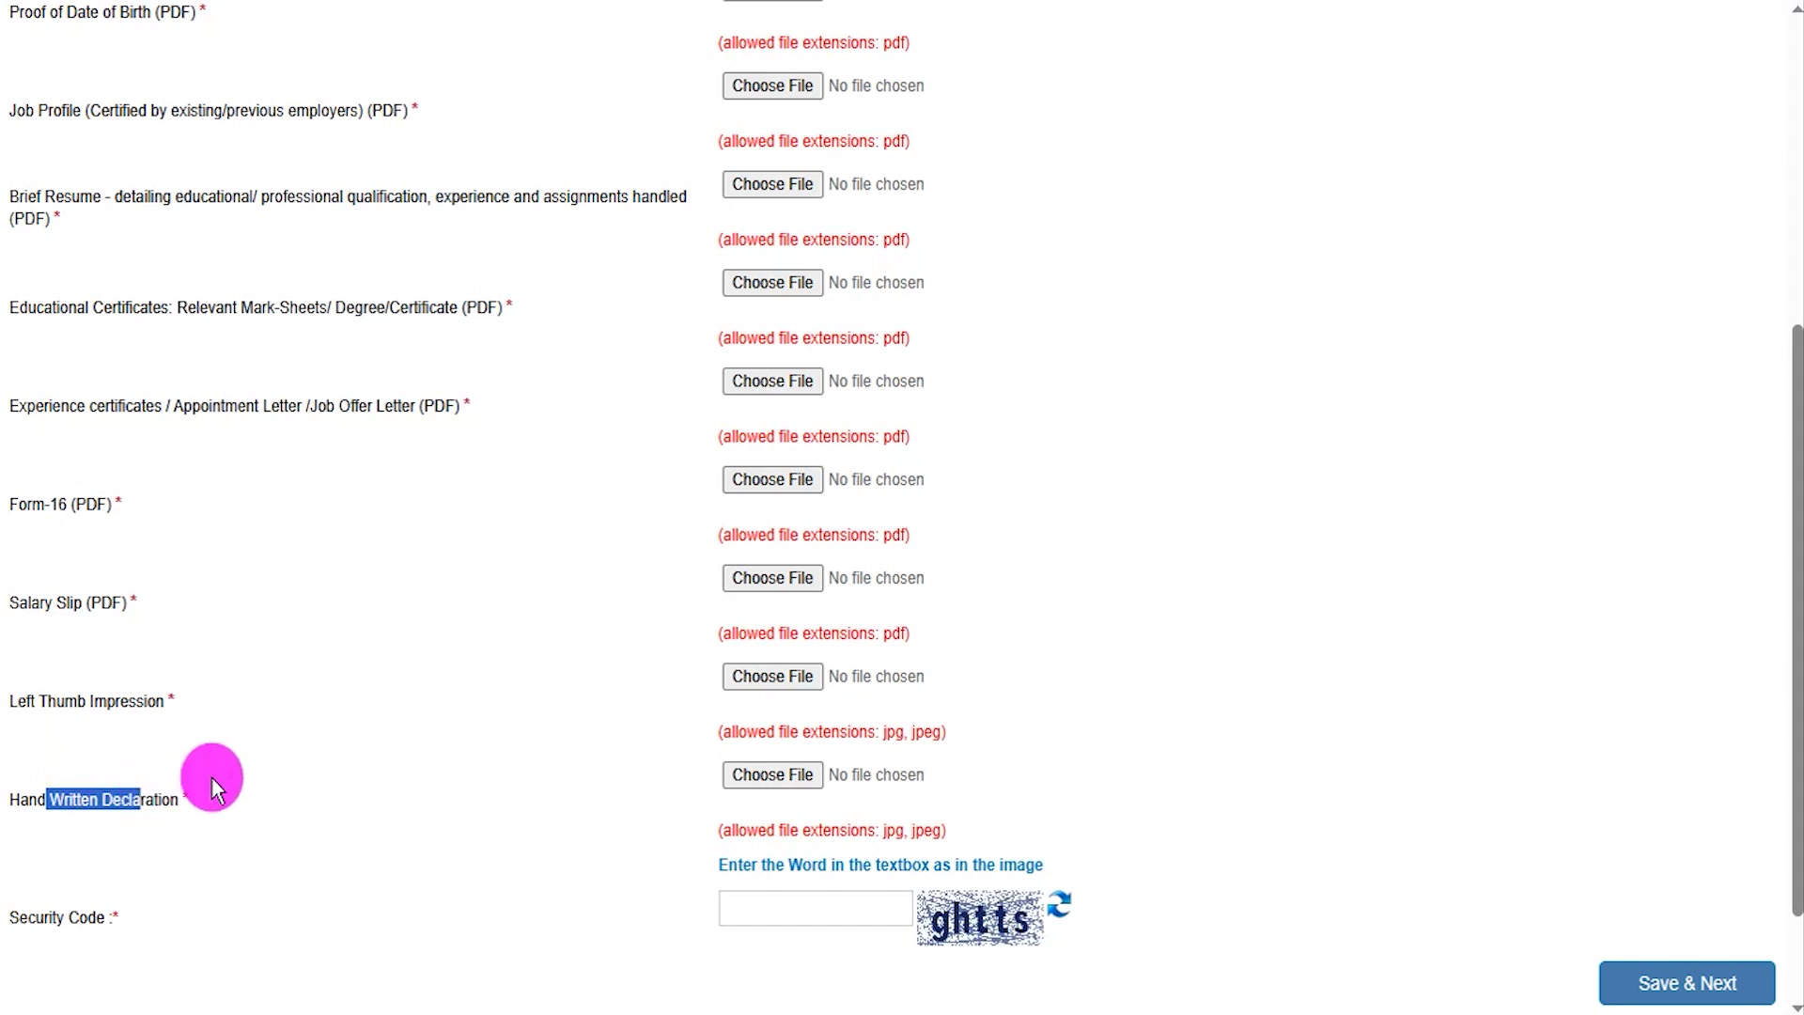
{"action": "left_click", "coordinate": [228, 663]}
{"action": "scroll", "coordinate": [228, 662], "scroll_direction": "up", "scroll_amount": 1}
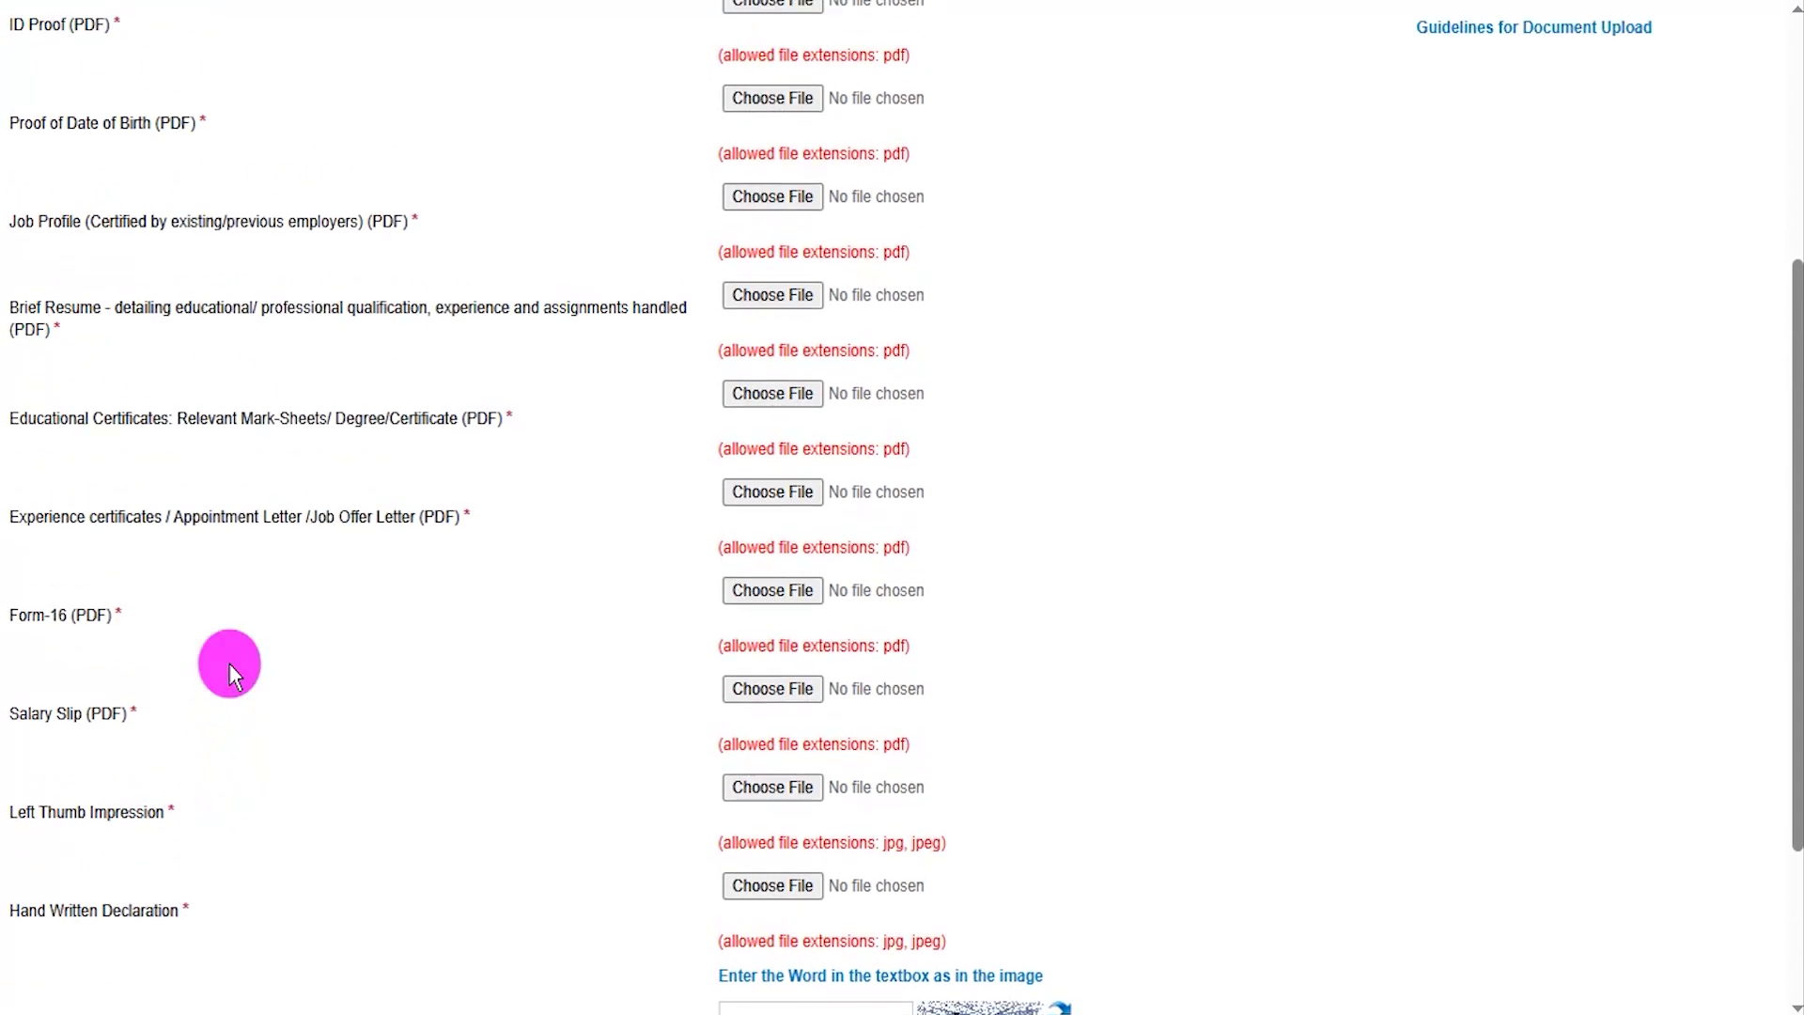
{"action": "scroll", "coordinate": [228, 662], "scroll_direction": "up", "scroll_amount": 2}
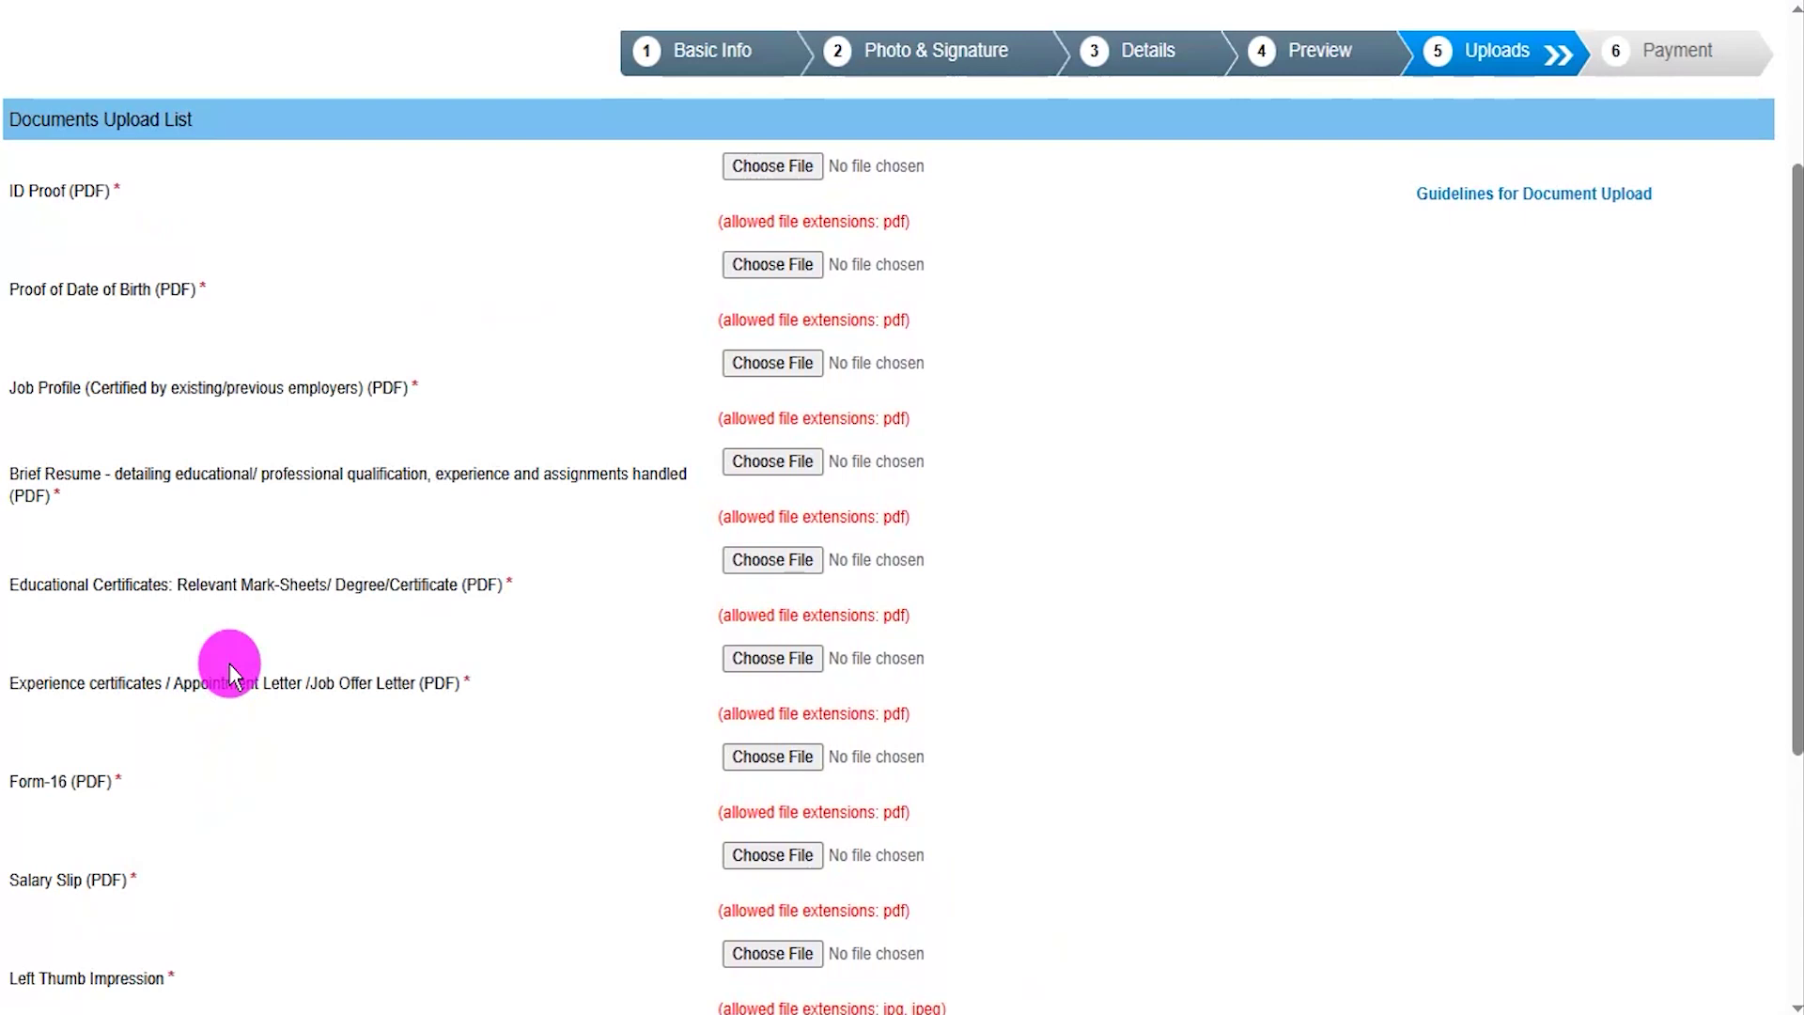
Consult the document upload guidelines for the left thumb impression's file size and file type.
{"action": "left_click_drag", "start_coordinate": [1409, 194], "coordinate": [1642, 193]}
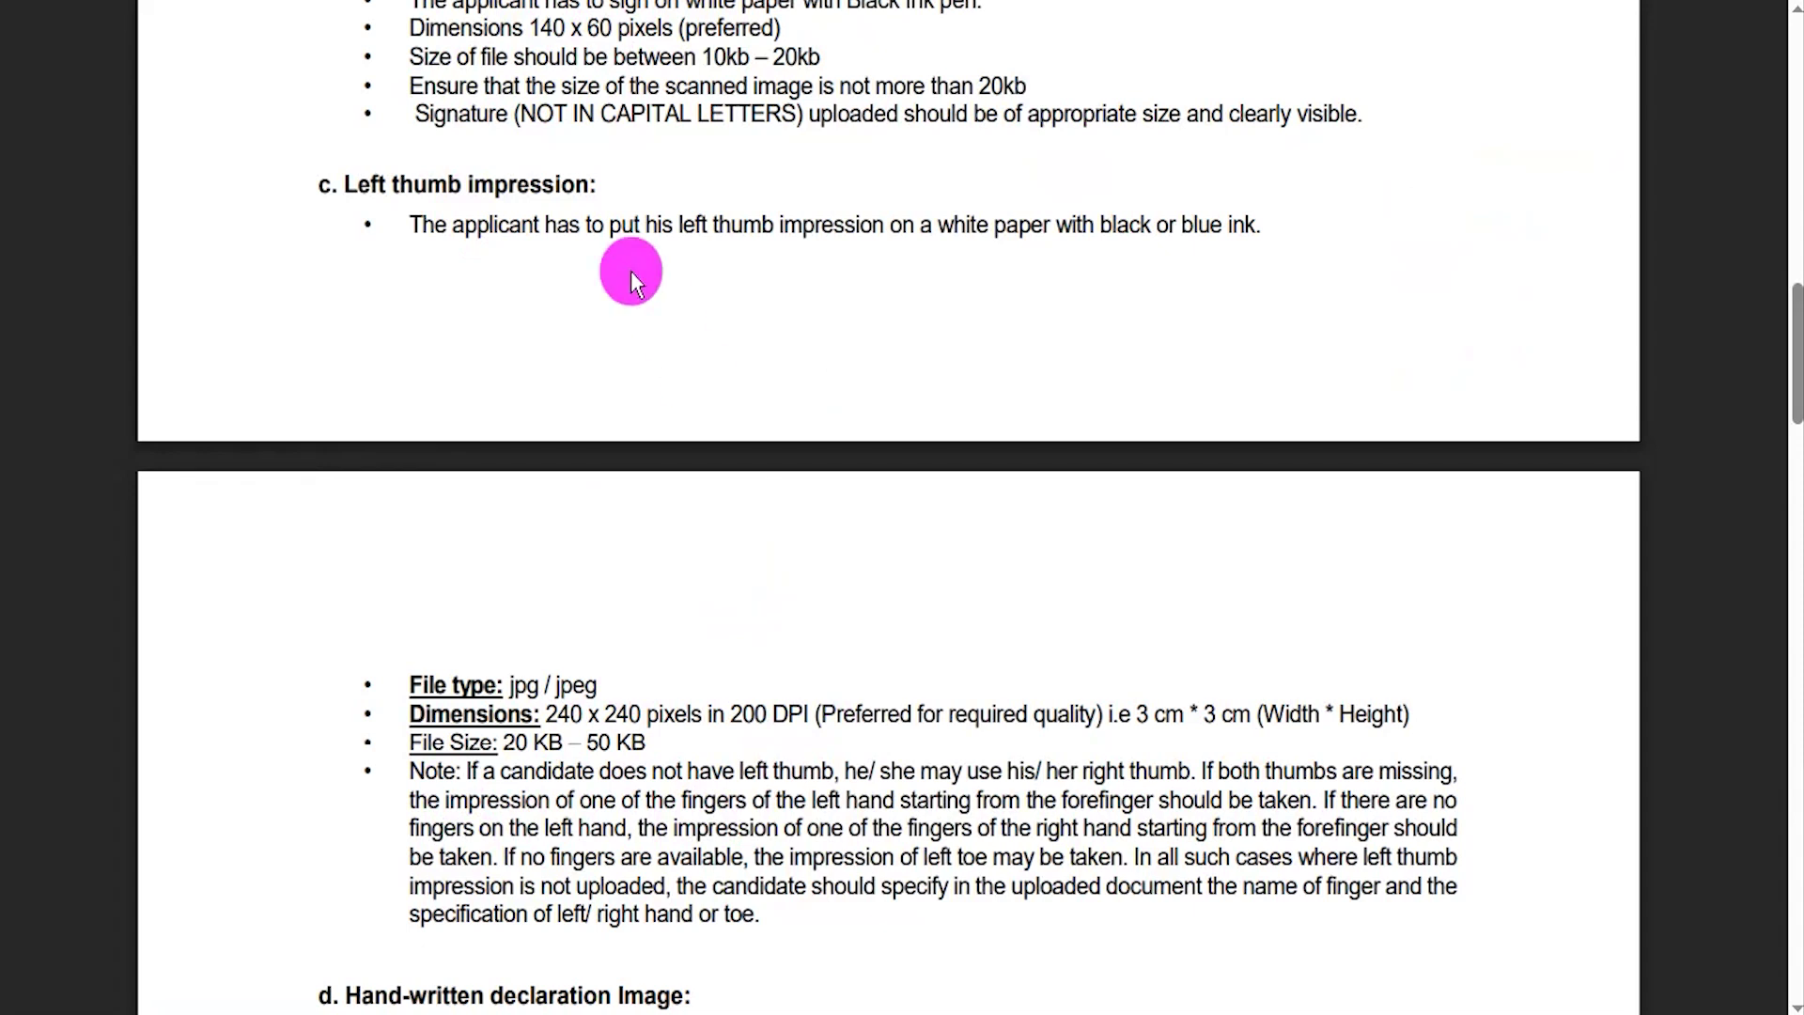
{"action": "left_click_drag", "start_coordinate": [372, 185], "coordinate": [543, 184]}
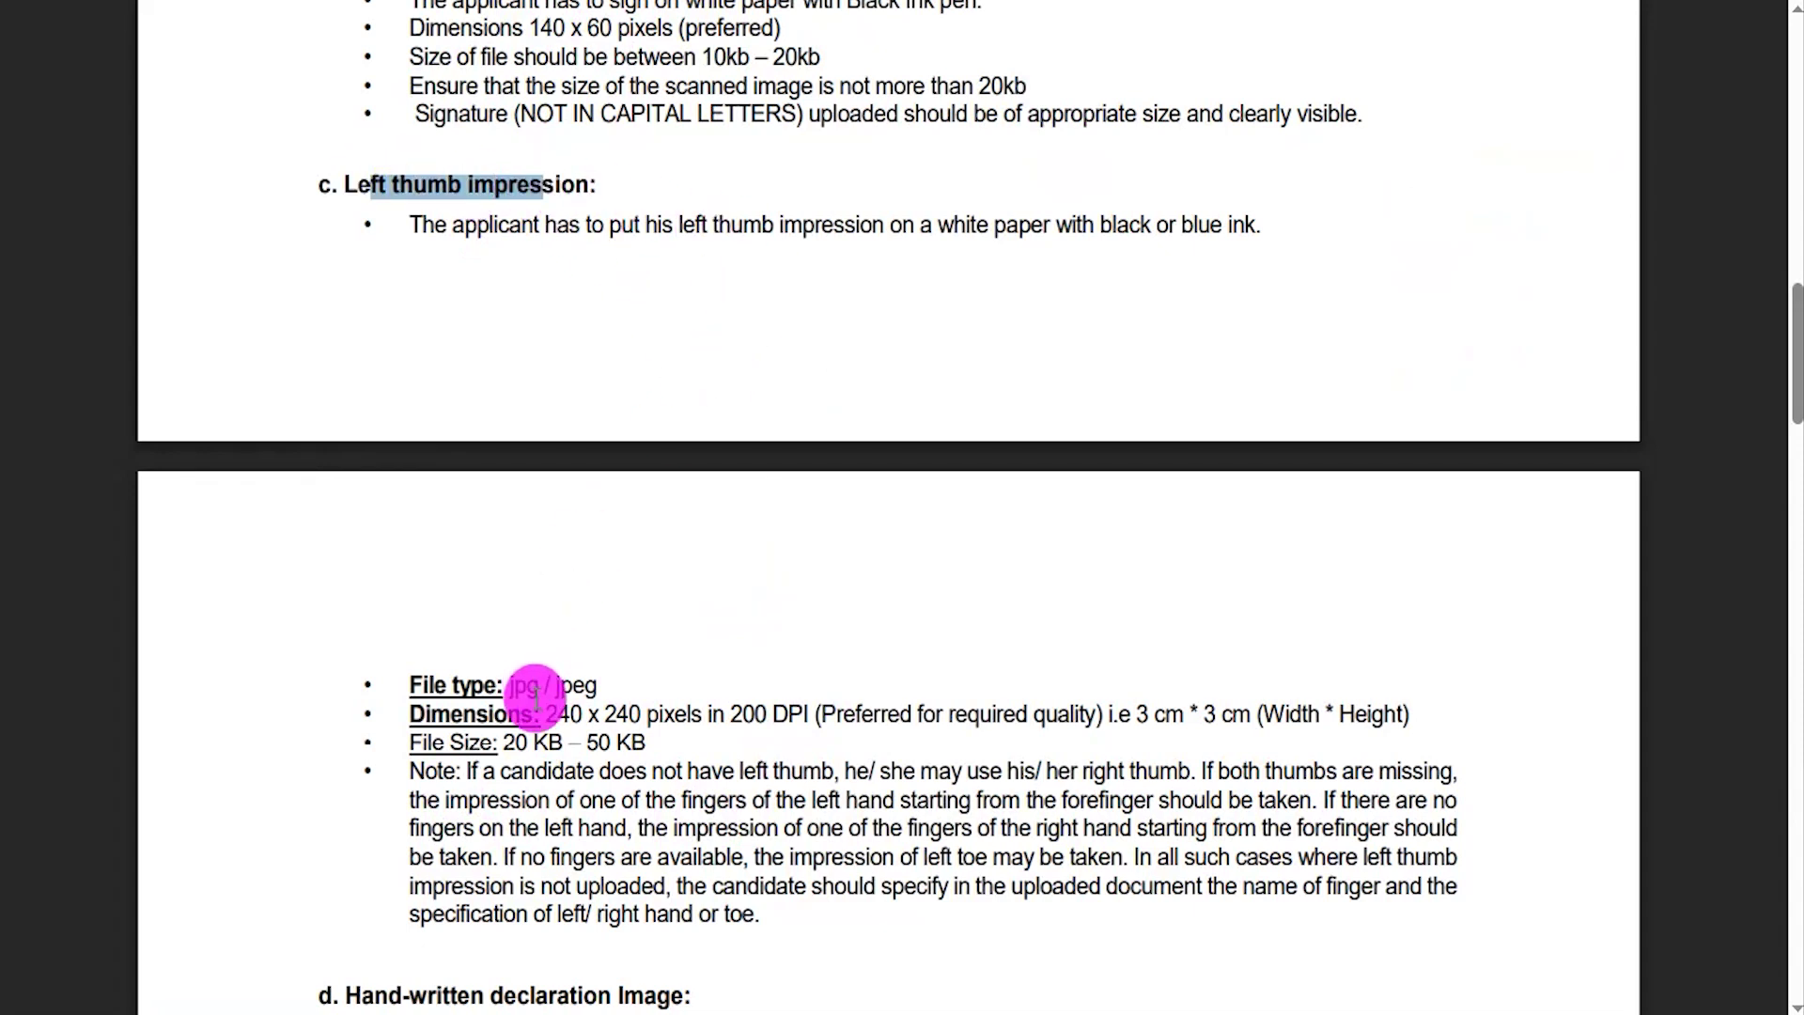
{"action": "left_click_drag", "start_coordinate": [504, 743], "coordinate": [623, 742]}
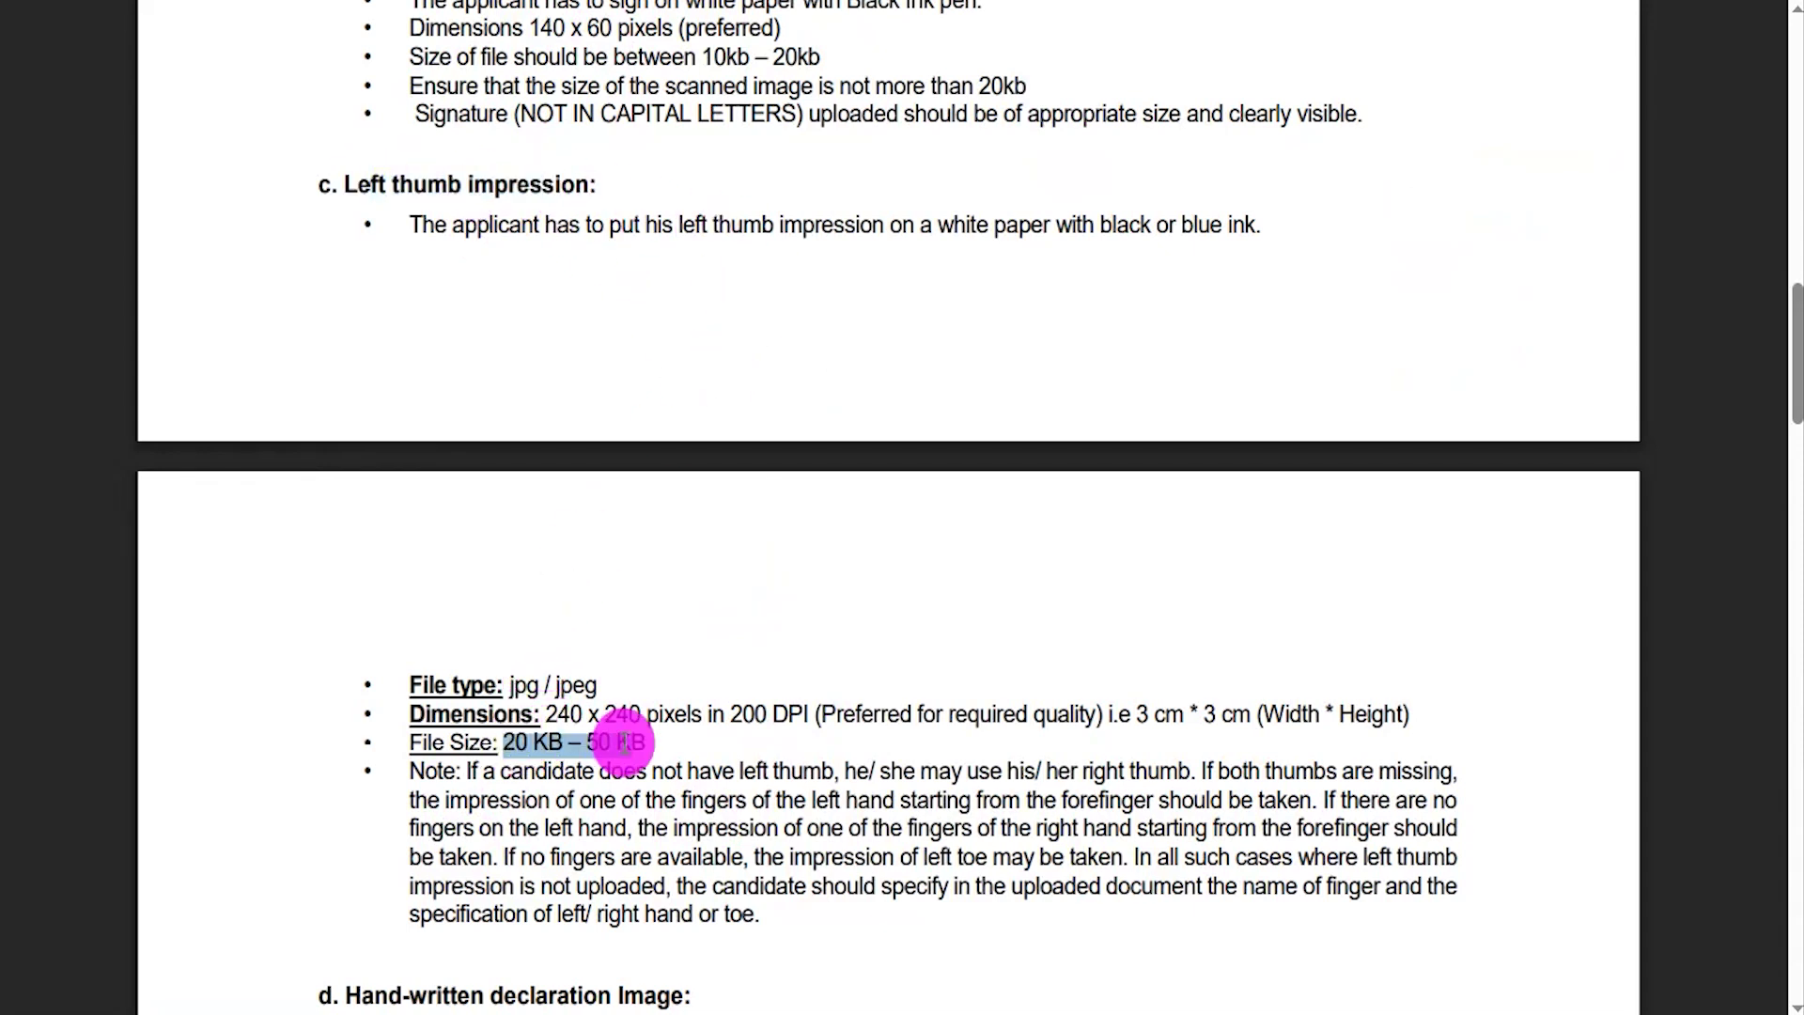
{"action": "scroll", "coordinate": [623, 742], "scroll_direction": "down", "scroll_amount": 3}
{"action": "left_click_drag", "start_coordinate": [512, 407], "coordinate": [562, 409]}
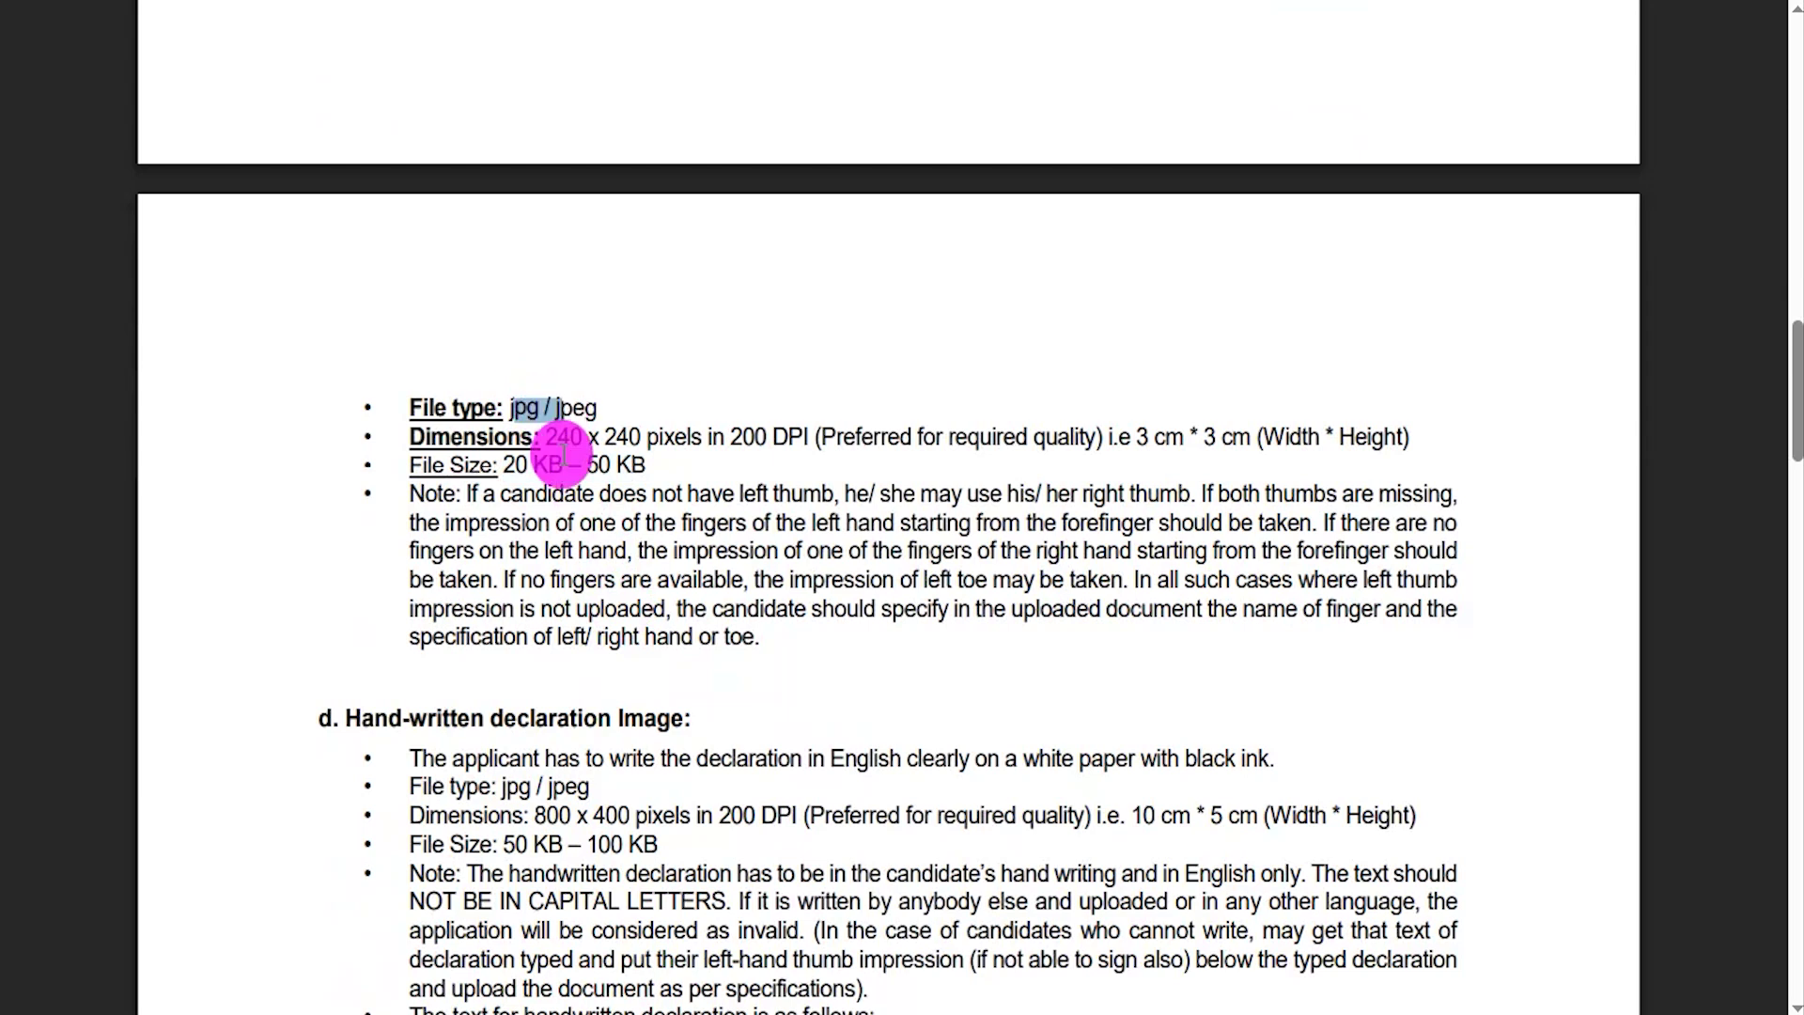
Read the file size and file type requirements for the handwritten declaration image in the guidelines.
{"action": "scroll", "coordinate": [577, 578], "scroll_direction": "down", "scroll_amount": 2}
{"action": "scroll", "coordinate": [578, 578], "scroll_direction": "down", "scroll_amount": 2}
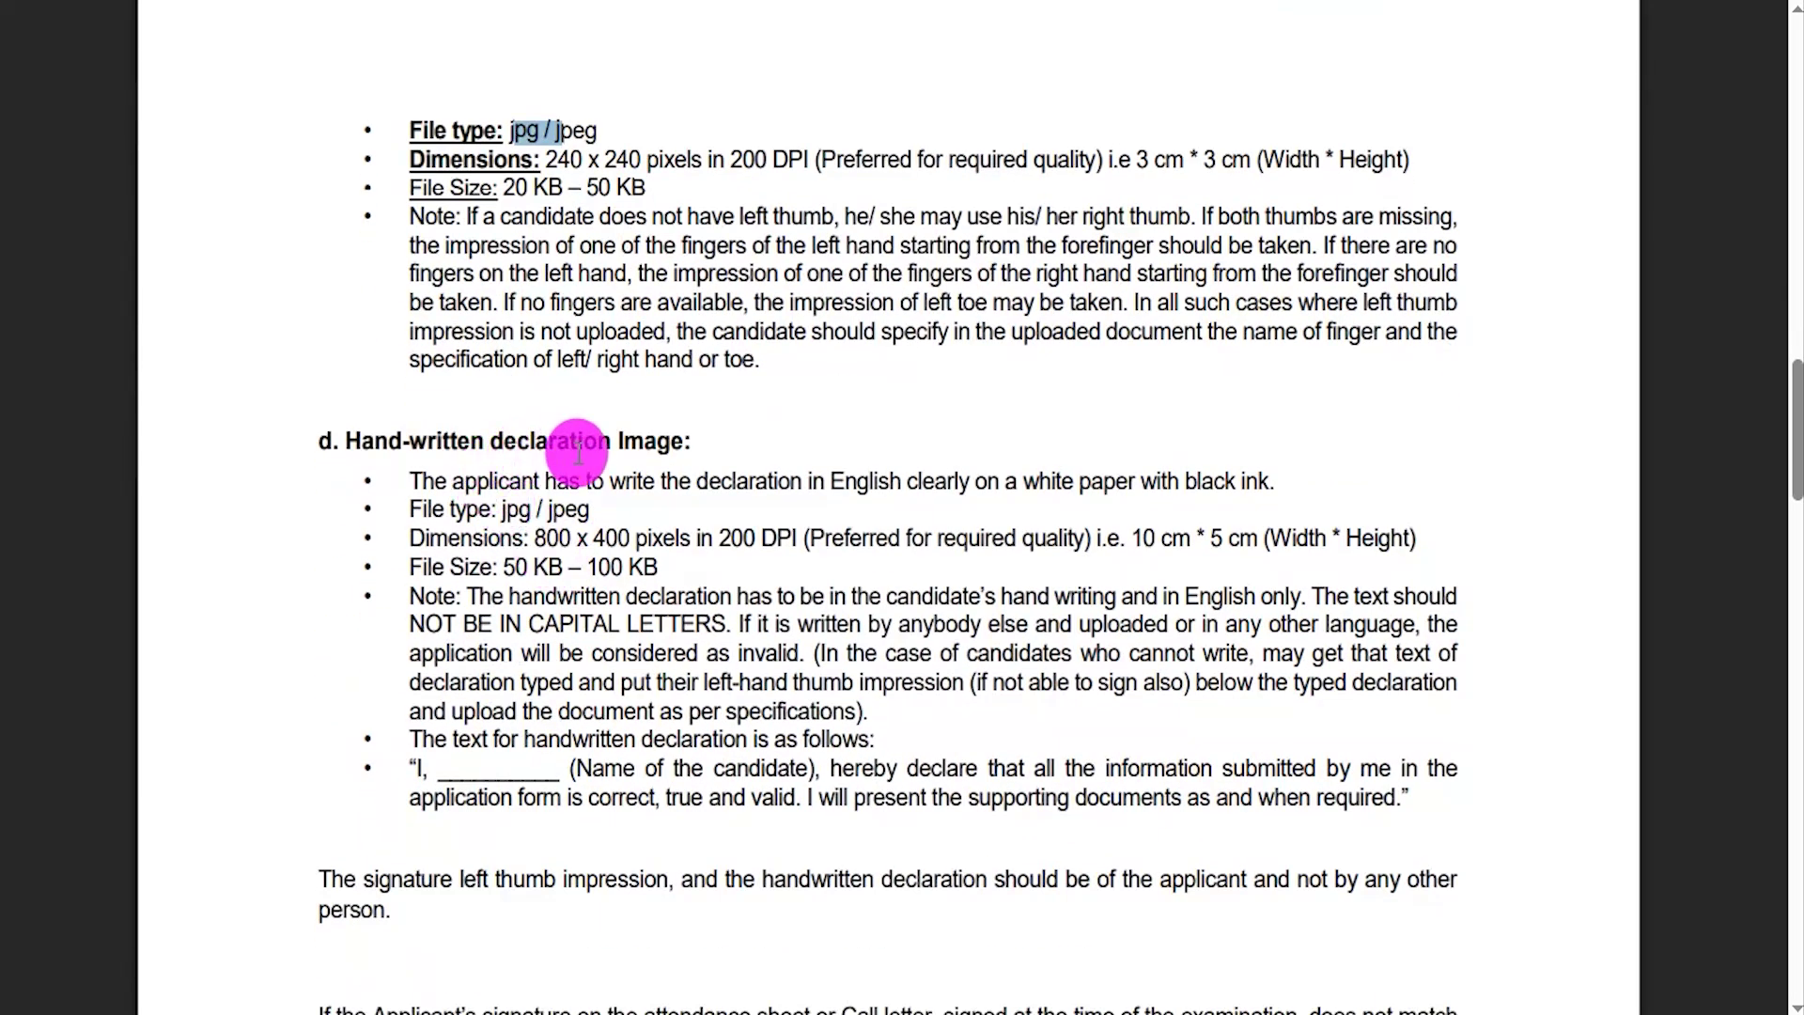
{"action": "left_click_drag", "start_coordinate": [505, 568], "coordinate": [629, 569]}
{"action": "left_click_drag", "start_coordinate": [504, 508], "coordinate": [565, 509]}
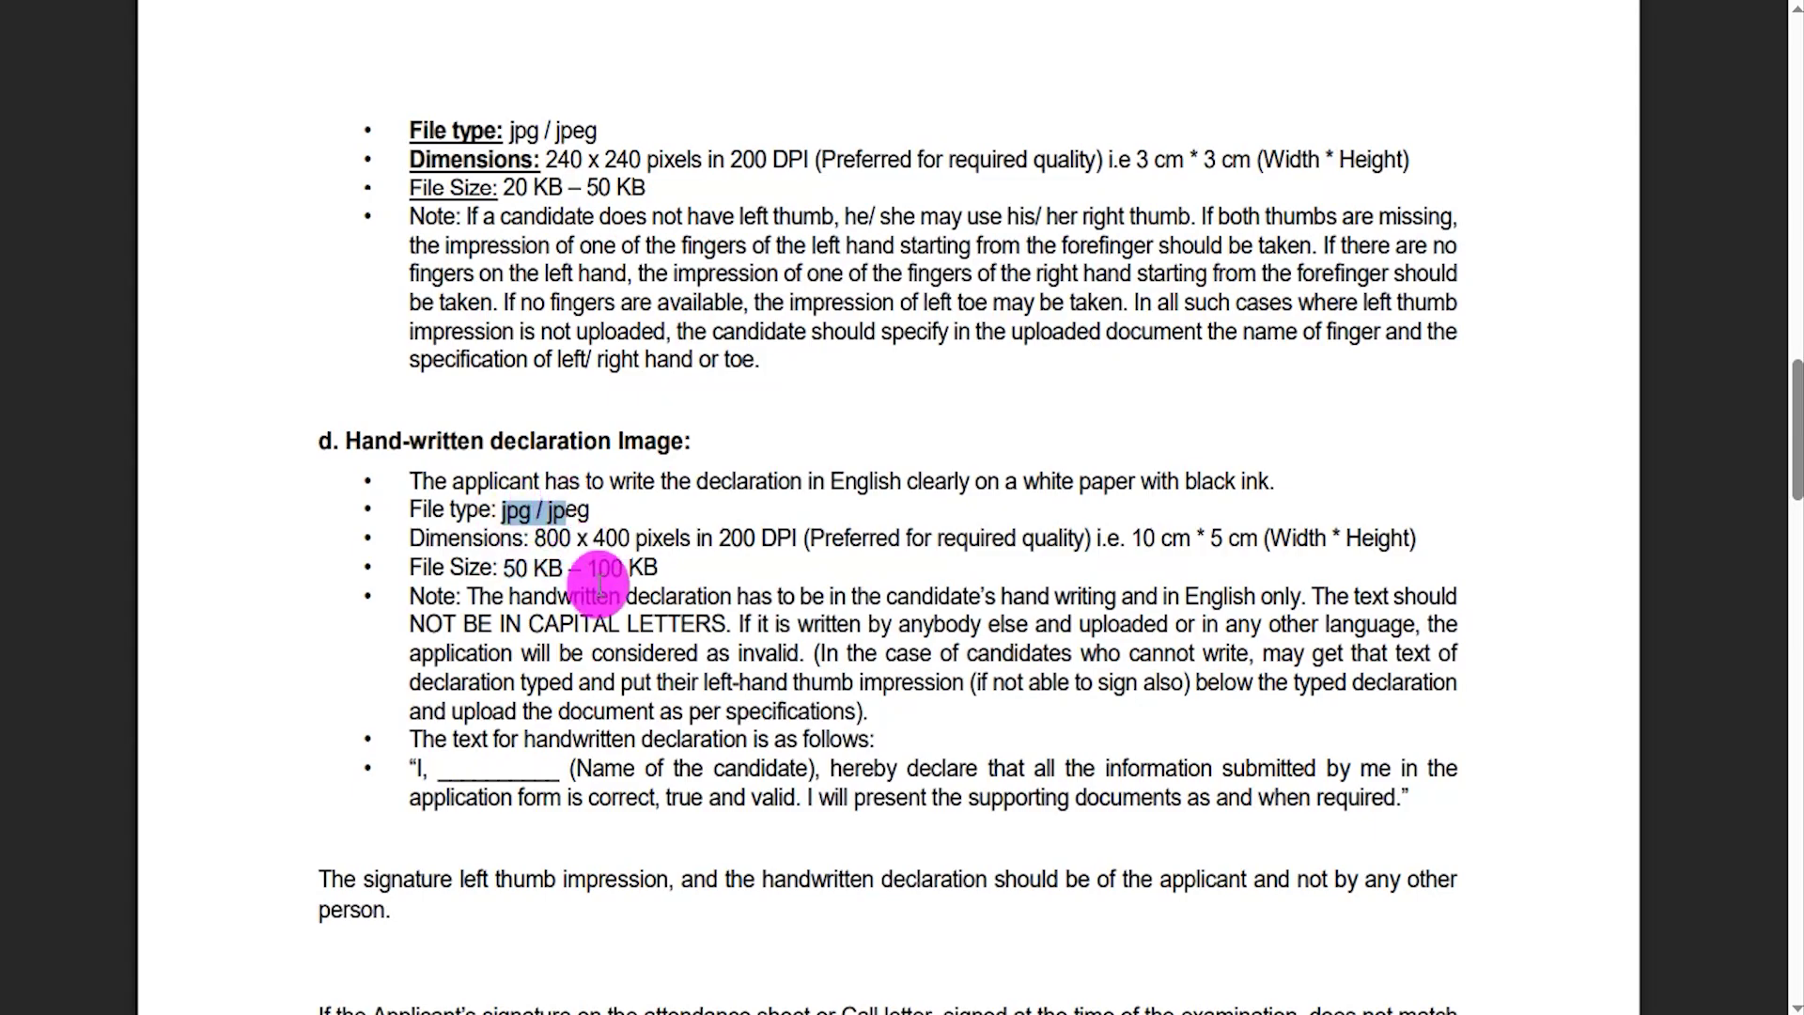
{"action": "scroll", "coordinate": [598, 585], "scroll_direction": "up", "scroll_amount": 6}
{"action": "scroll", "coordinate": [597, 586], "scroll_direction": "up", "scroll_amount": 4}
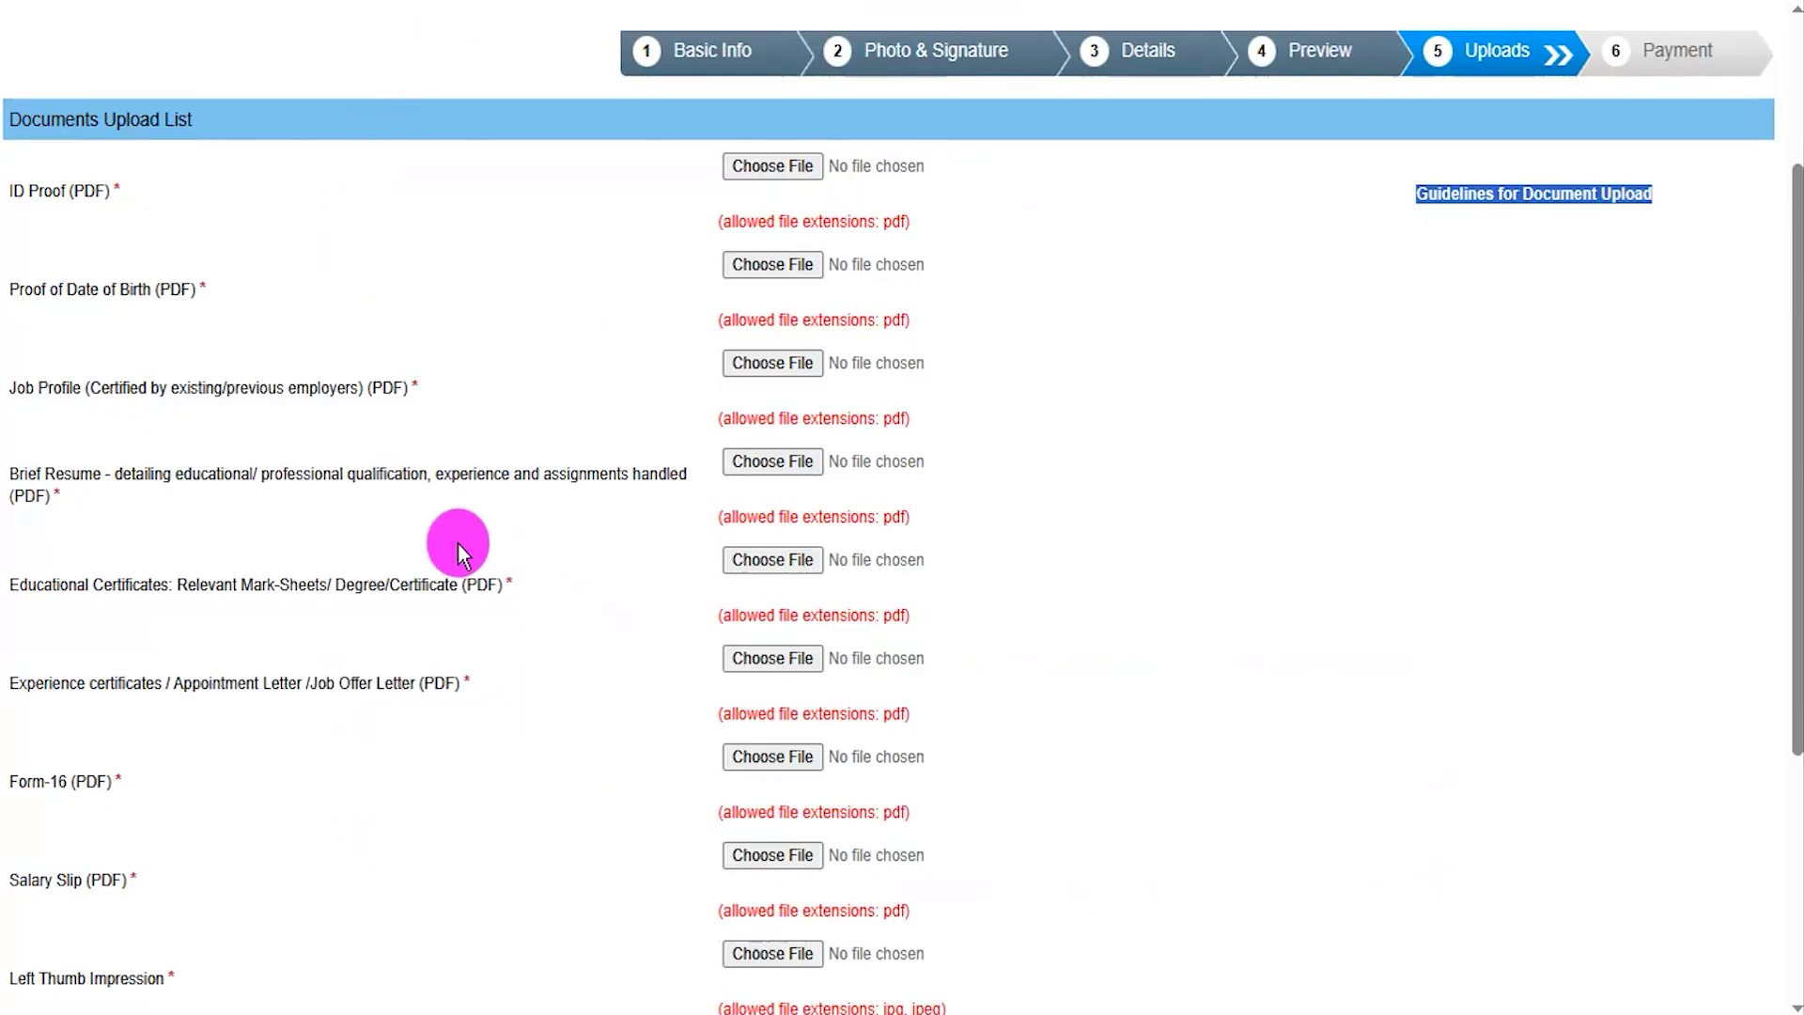
Go over the upload list and where to choose files for ID proof, date of birth proof and job profile.
{"action": "scroll", "coordinate": [1175, 511], "scroll_direction": "up", "scroll_amount": 2}
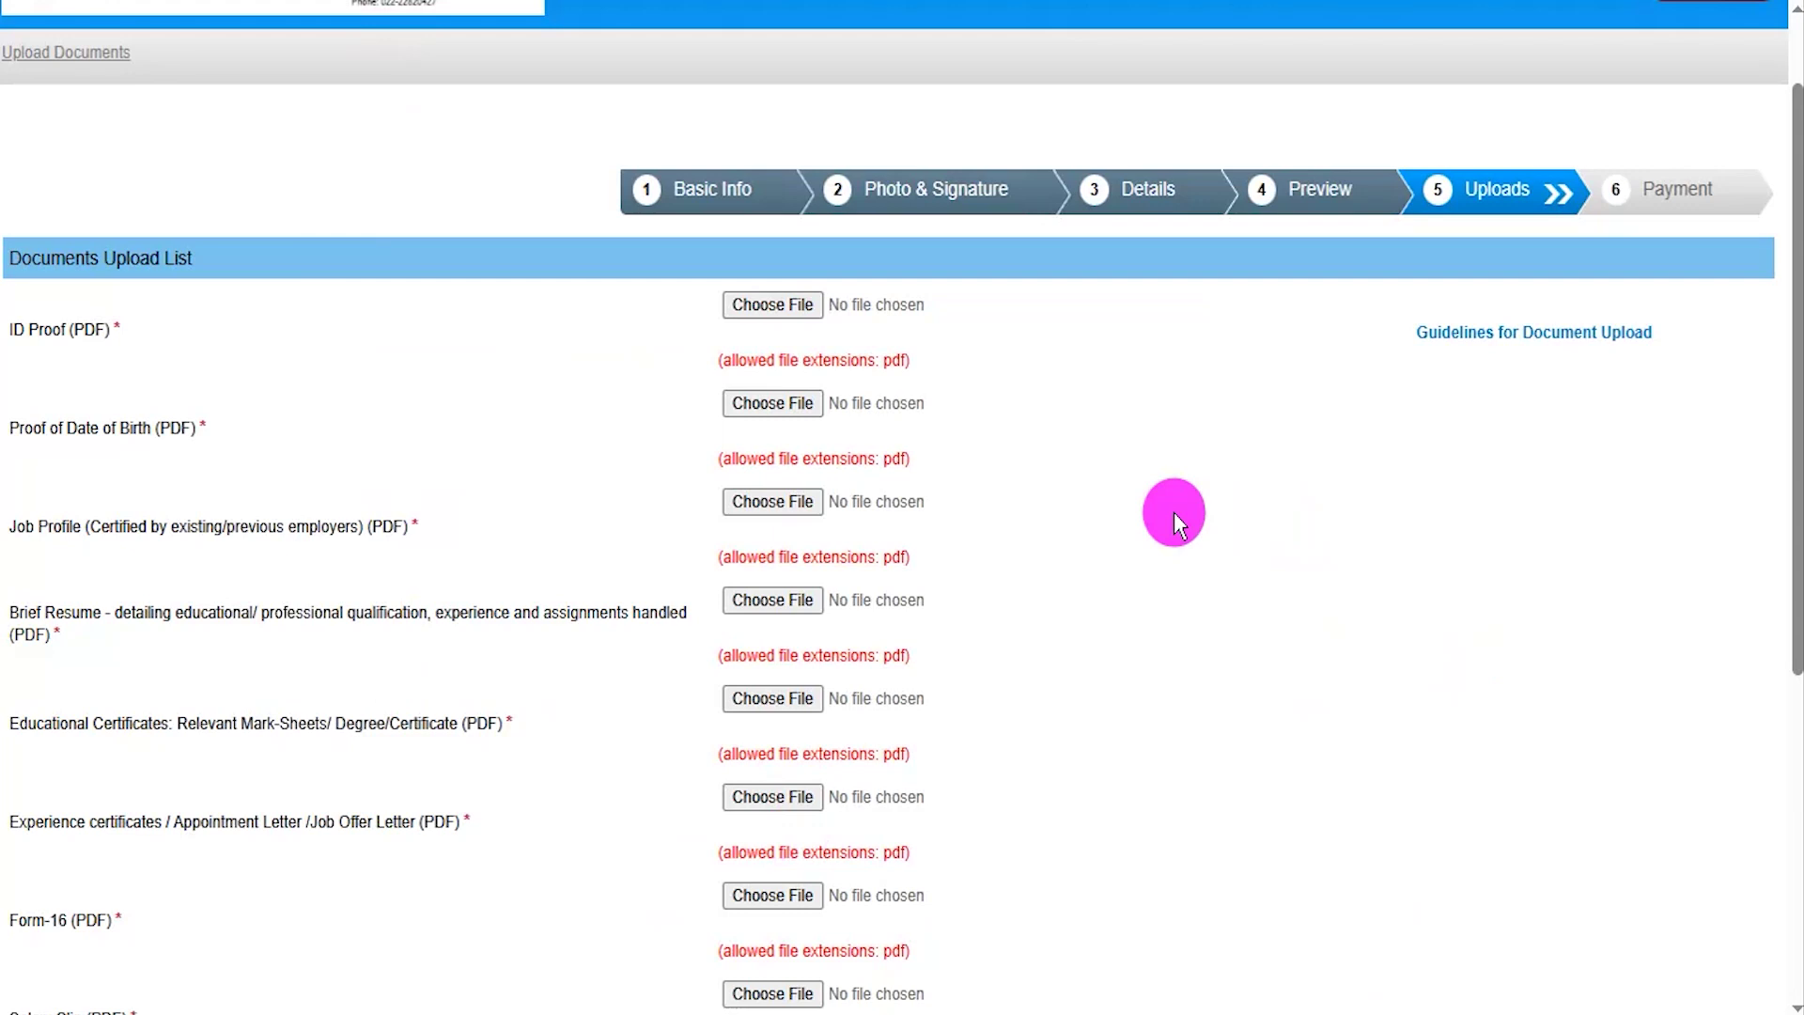
{"action": "scroll", "coordinate": [1175, 511], "scroll_direction": "down", "scroll_amount": 4}
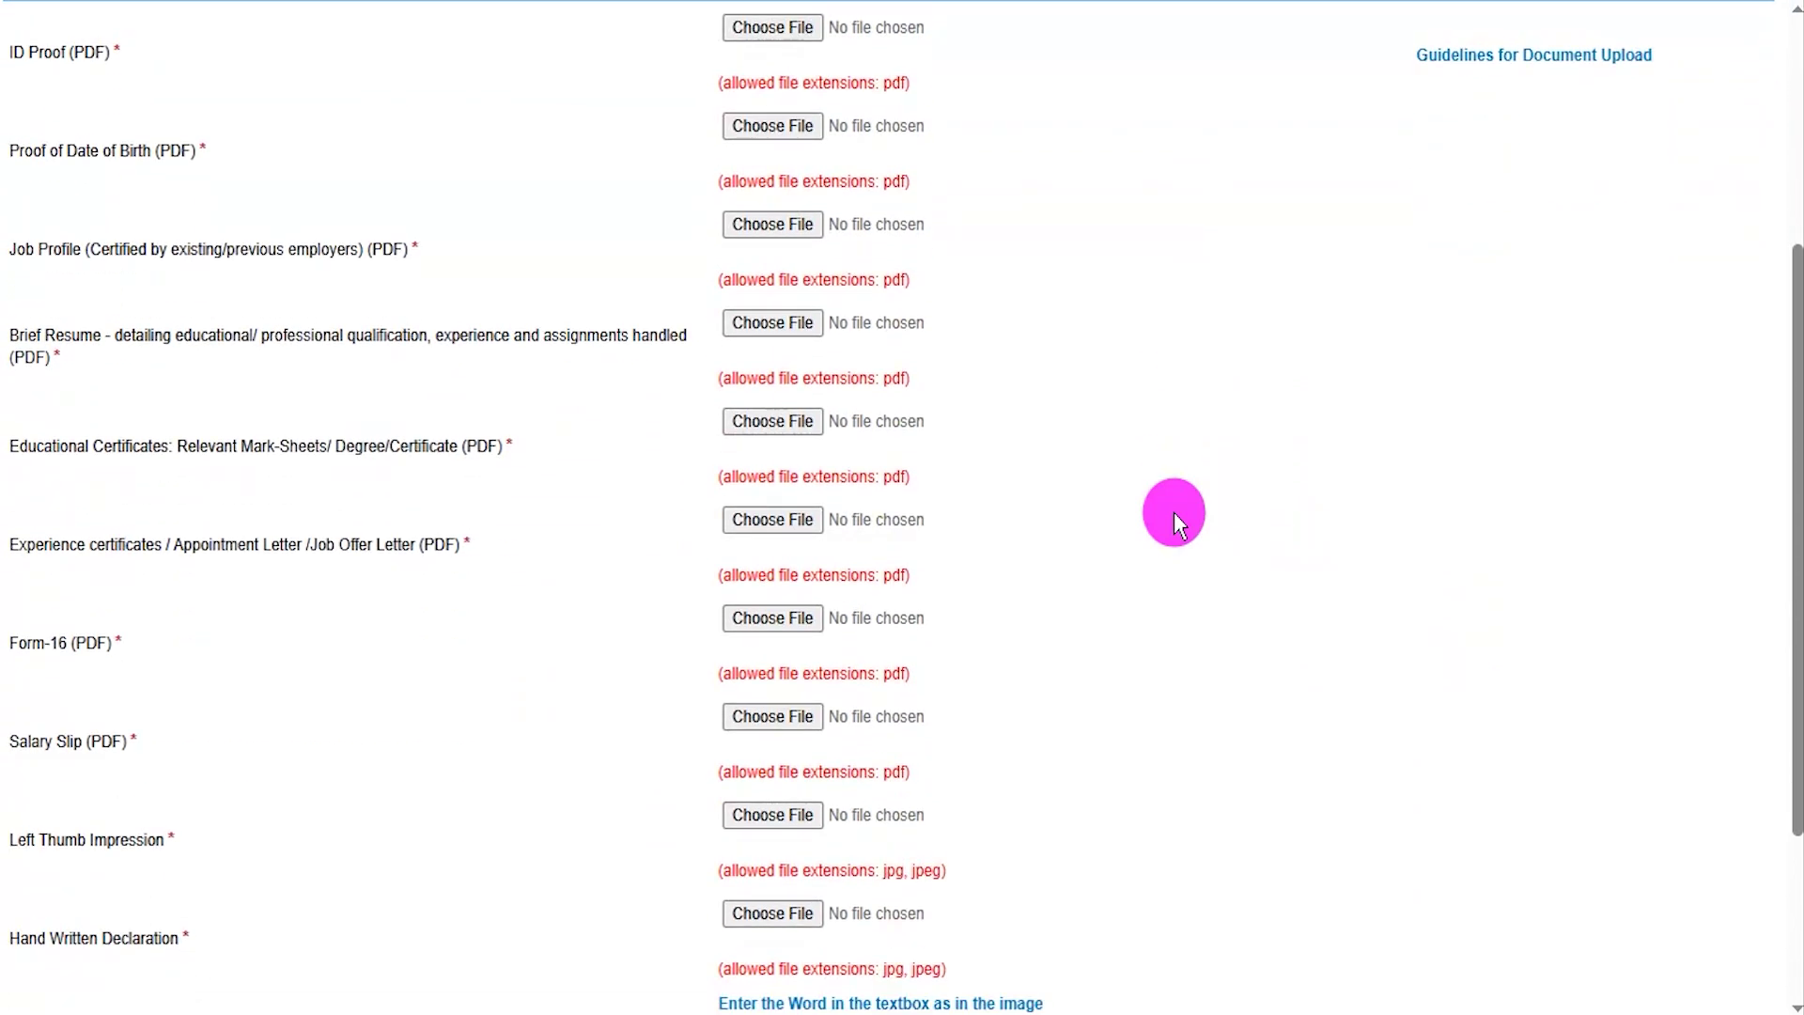
{"action": "scroll", "coordinate": [1175, 511], "scroll_direction": "up", "scroll_amount": 2}
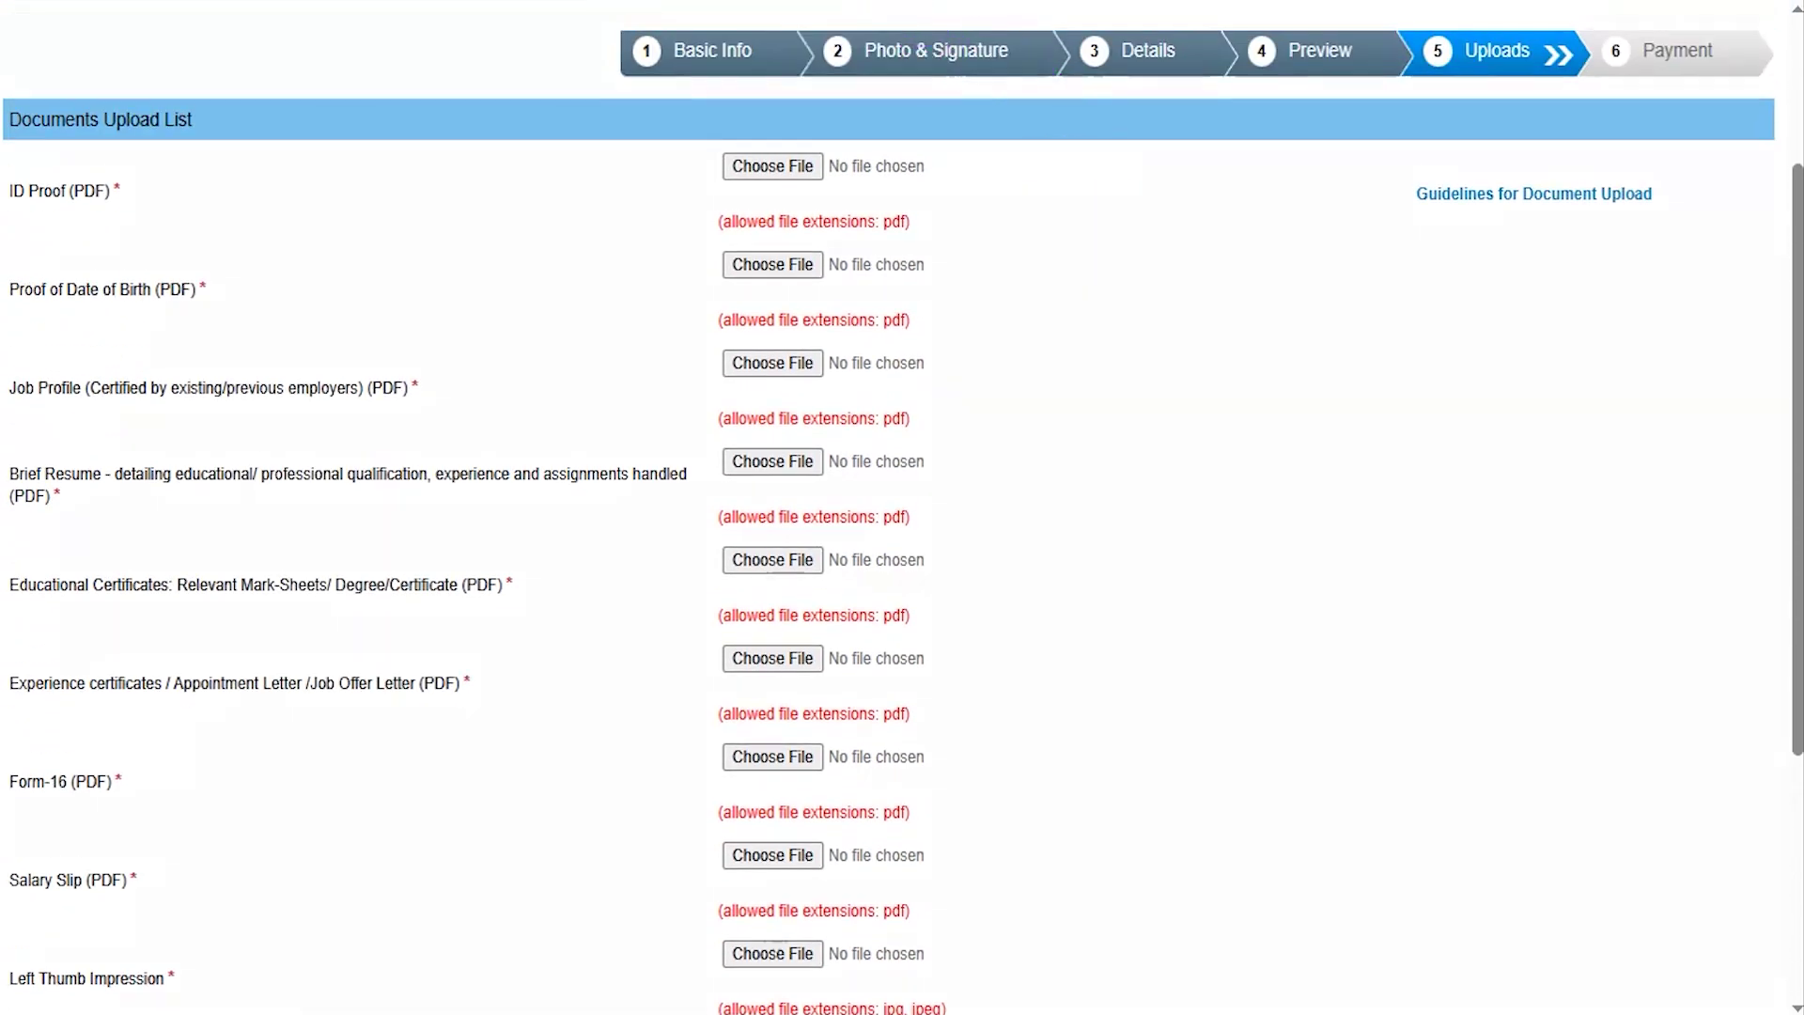
{"action": "left_click_drag", "start_coordinate": [818, 157], "coordinate": [865, 110]}
{"action": "left_click_drag", "start_coordinate": [817, 254], "coordinate": [864, 226]}
{"action": "left_click_drag", "start_coordinate": [818, 366], "coordinate": [863, 318]}
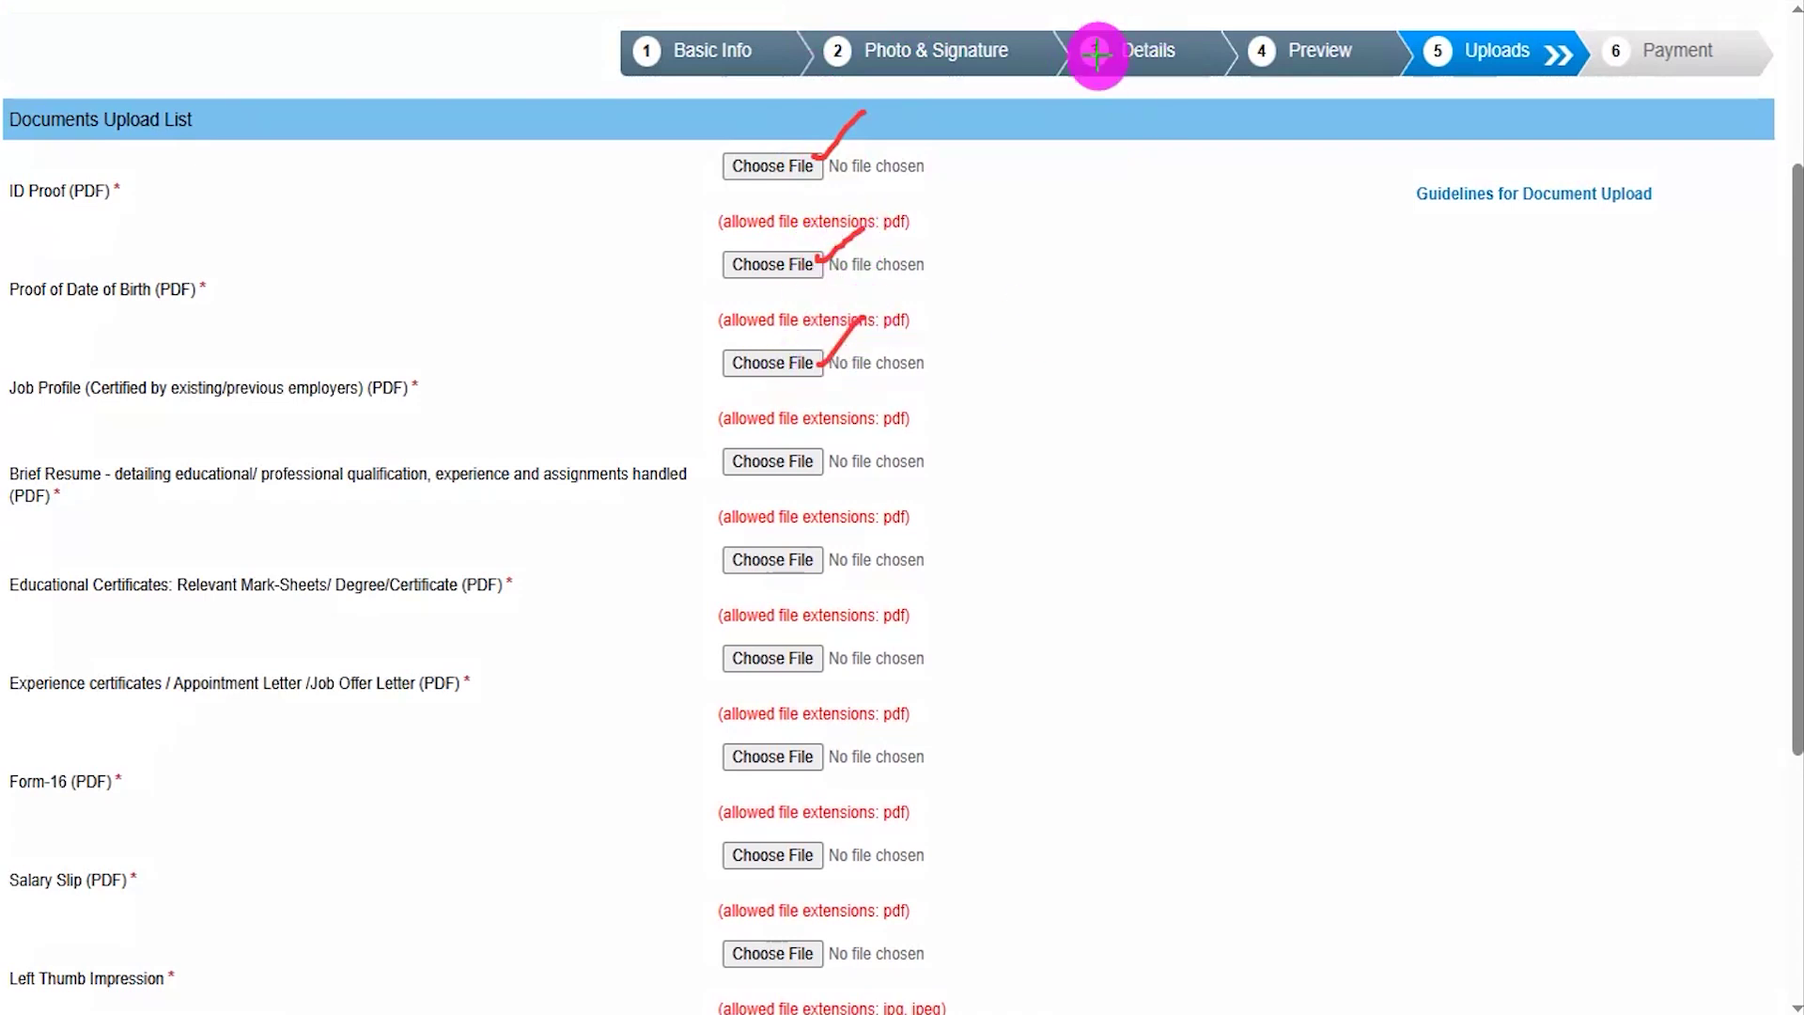
{"action": "left_click", "coordinate": [1258, 1]}
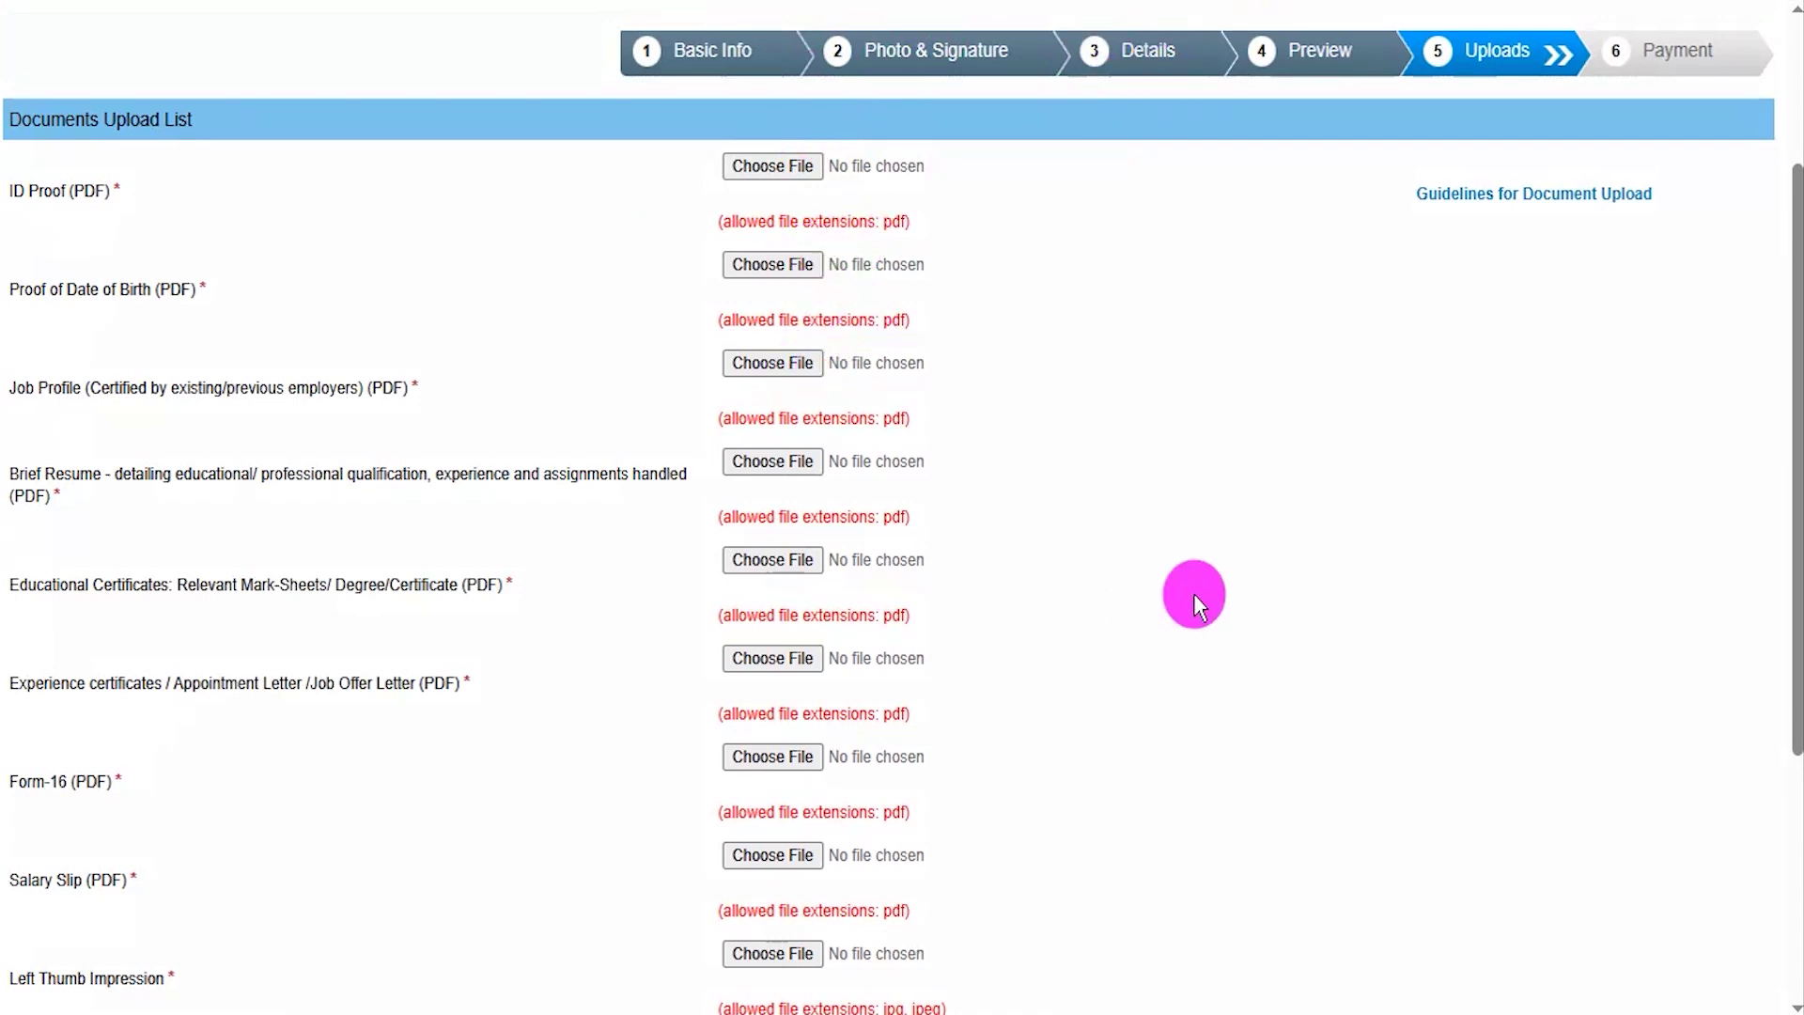
Look at the security code entry and the option to save and continue at the end of the upload list.
{"action": "scroll", "coordinate": [1199, 592], "scroll_direction": "down", "scroll_amount": 5}
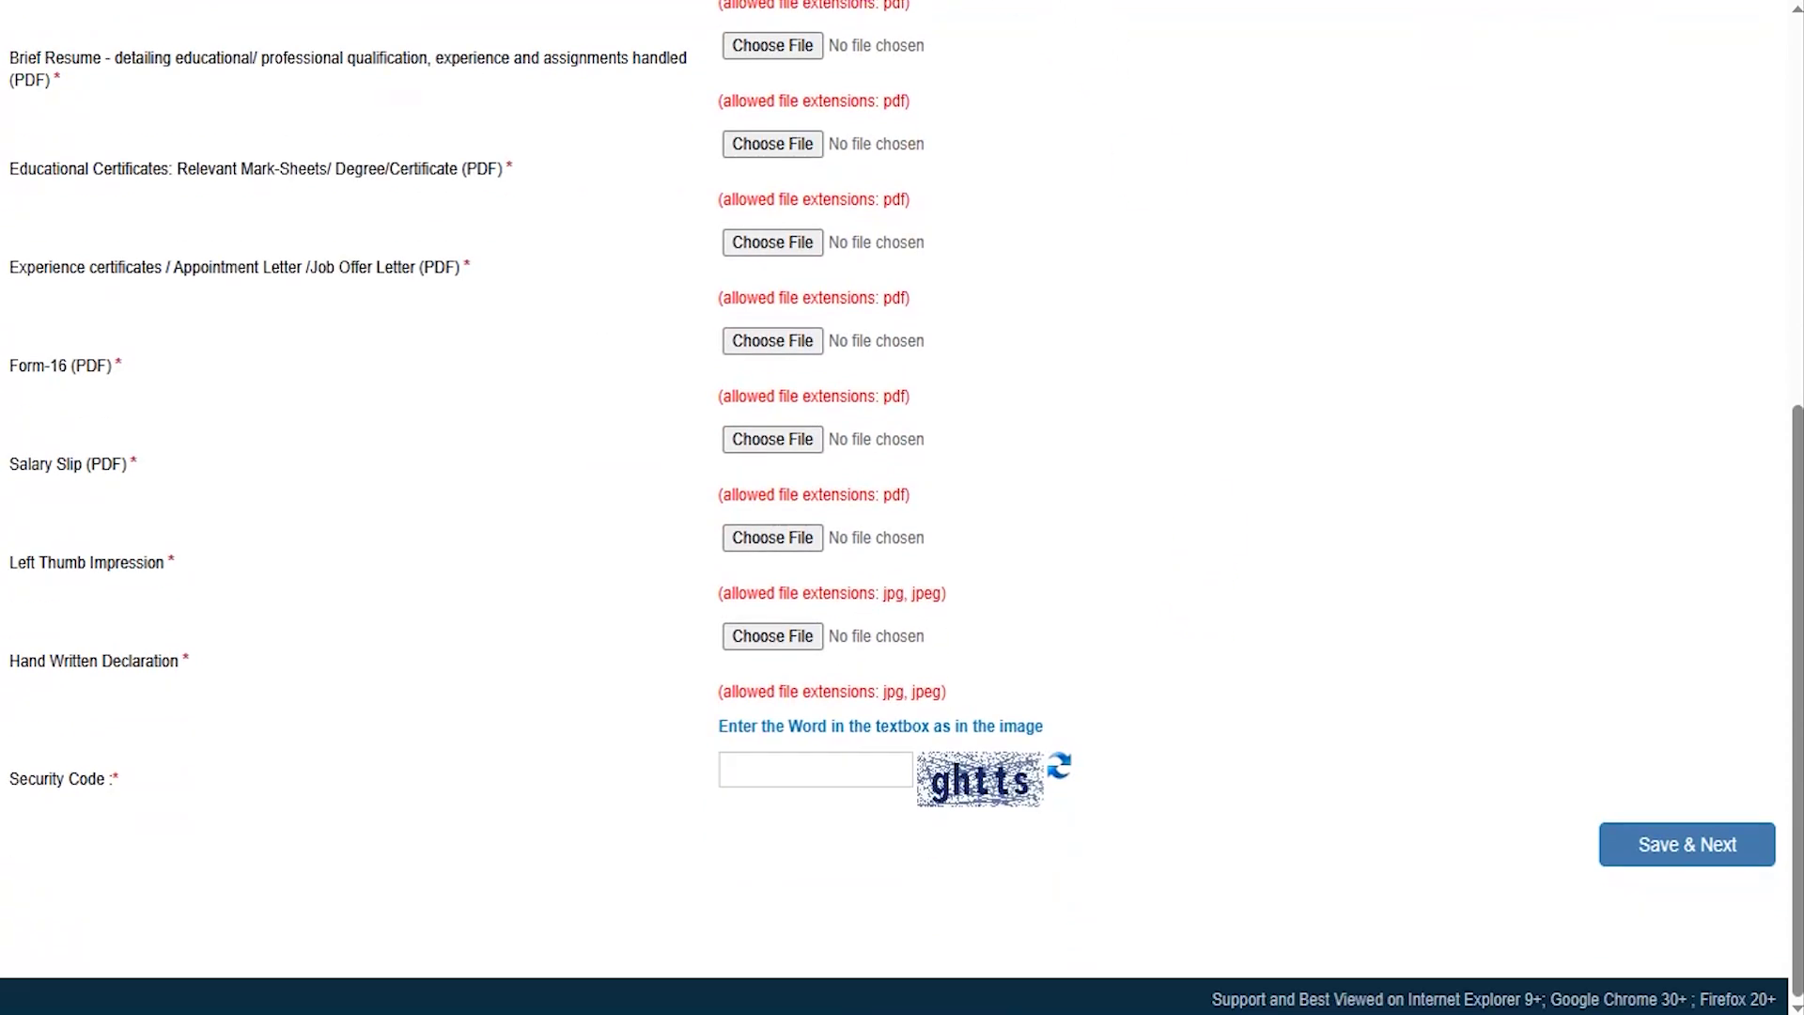
{"action": "left_click_drag", "start_coordinate": [959, 814], "coordinate": [1129, 814]}
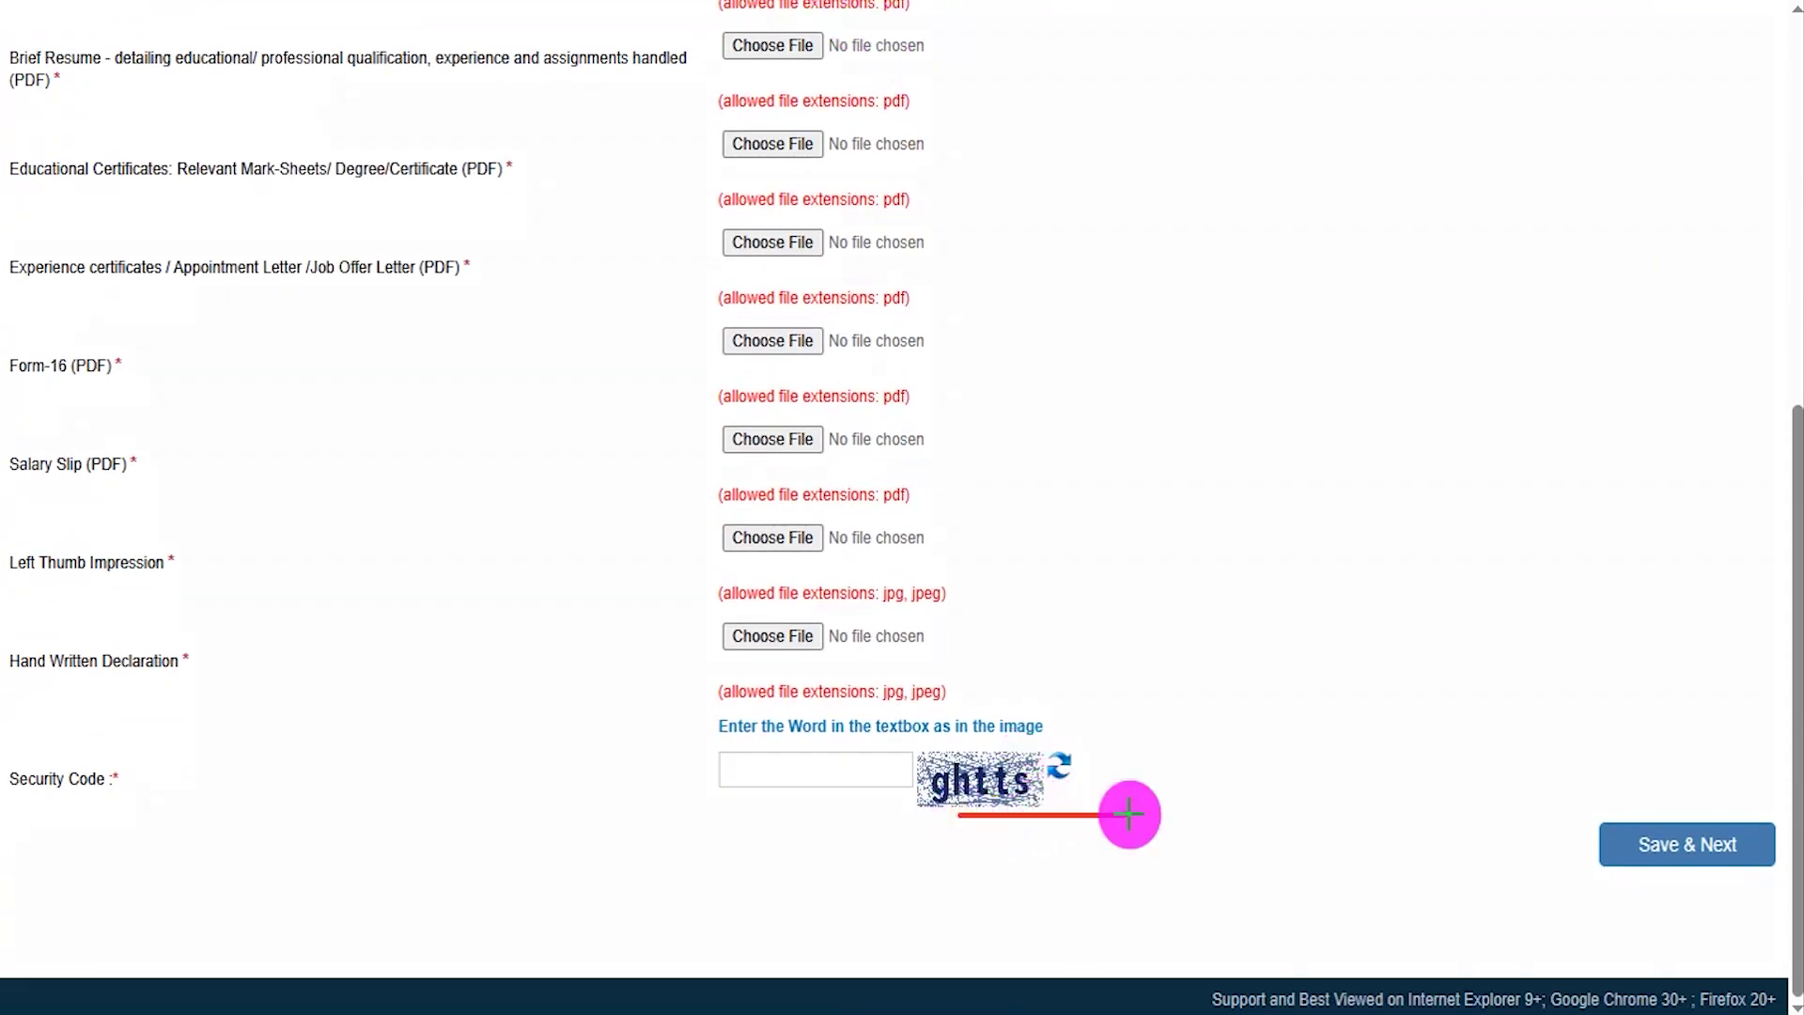
{"action": "left_click_drag", "start_coordinate": [866, 769], "coordinate": [933, 703]}
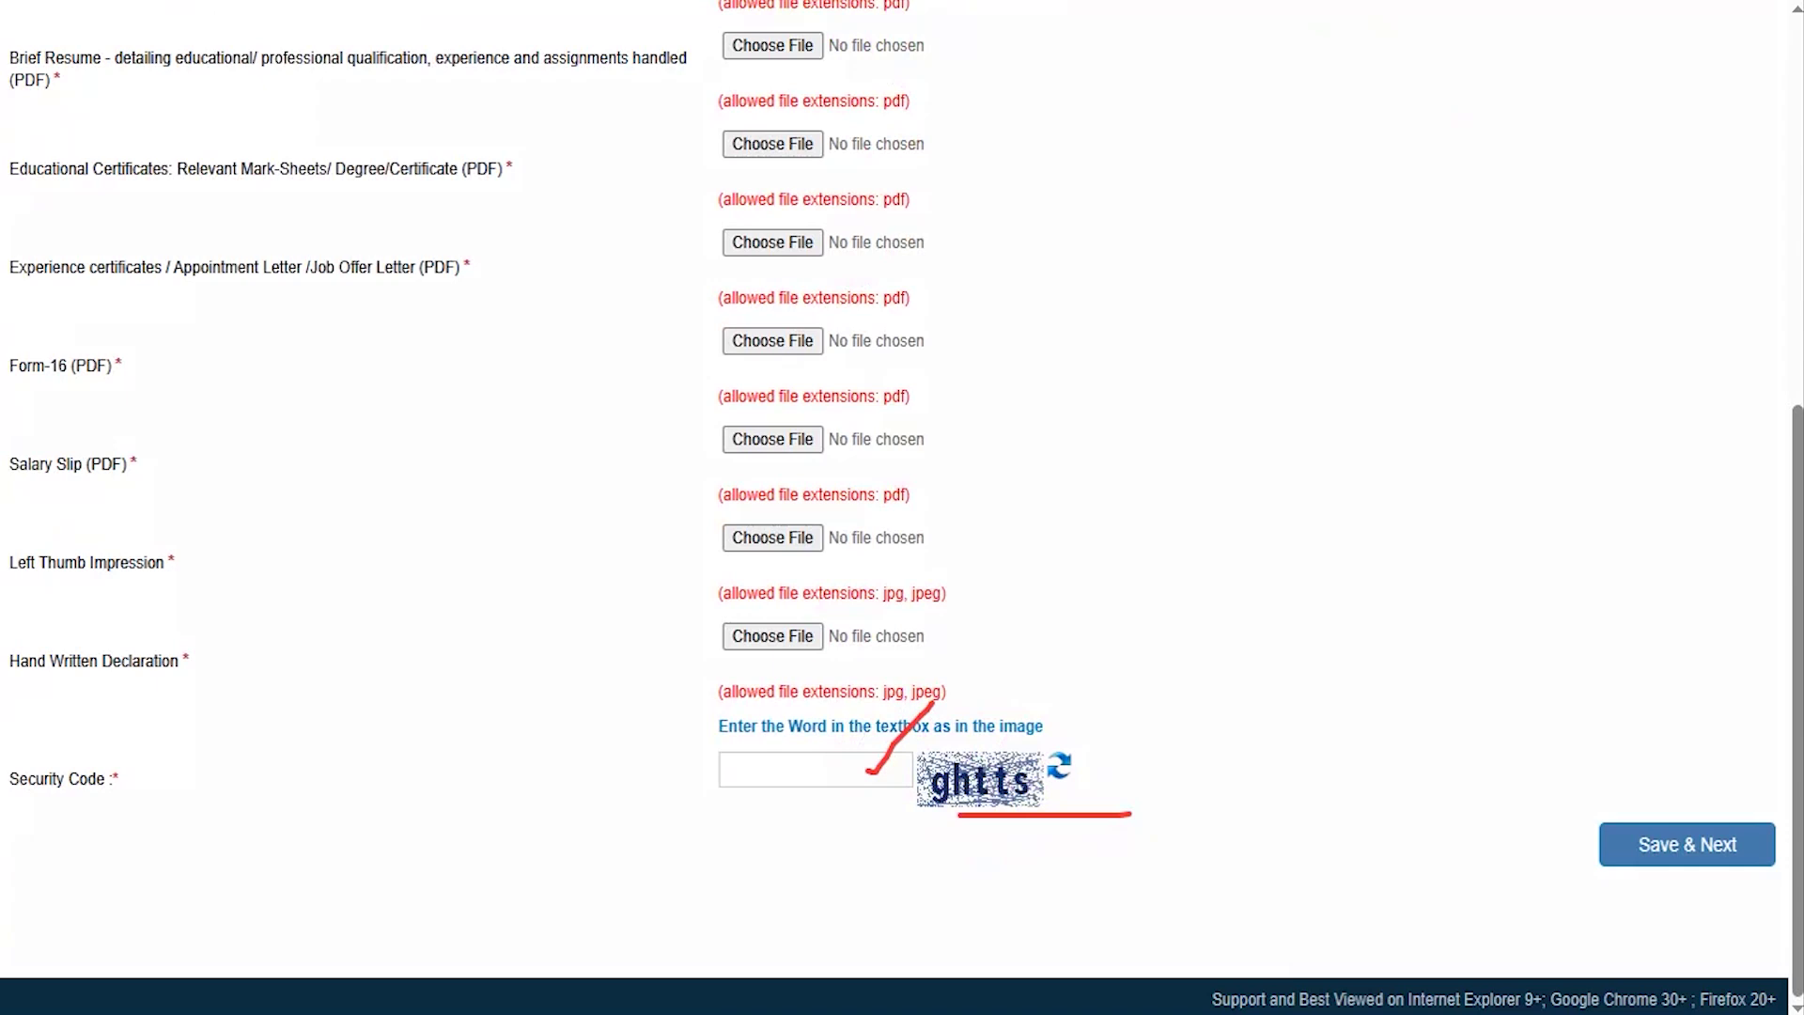
{"action": "left_click_drag", "start_coordinate": [1329, 819], "coordinate": [1532, 836]}
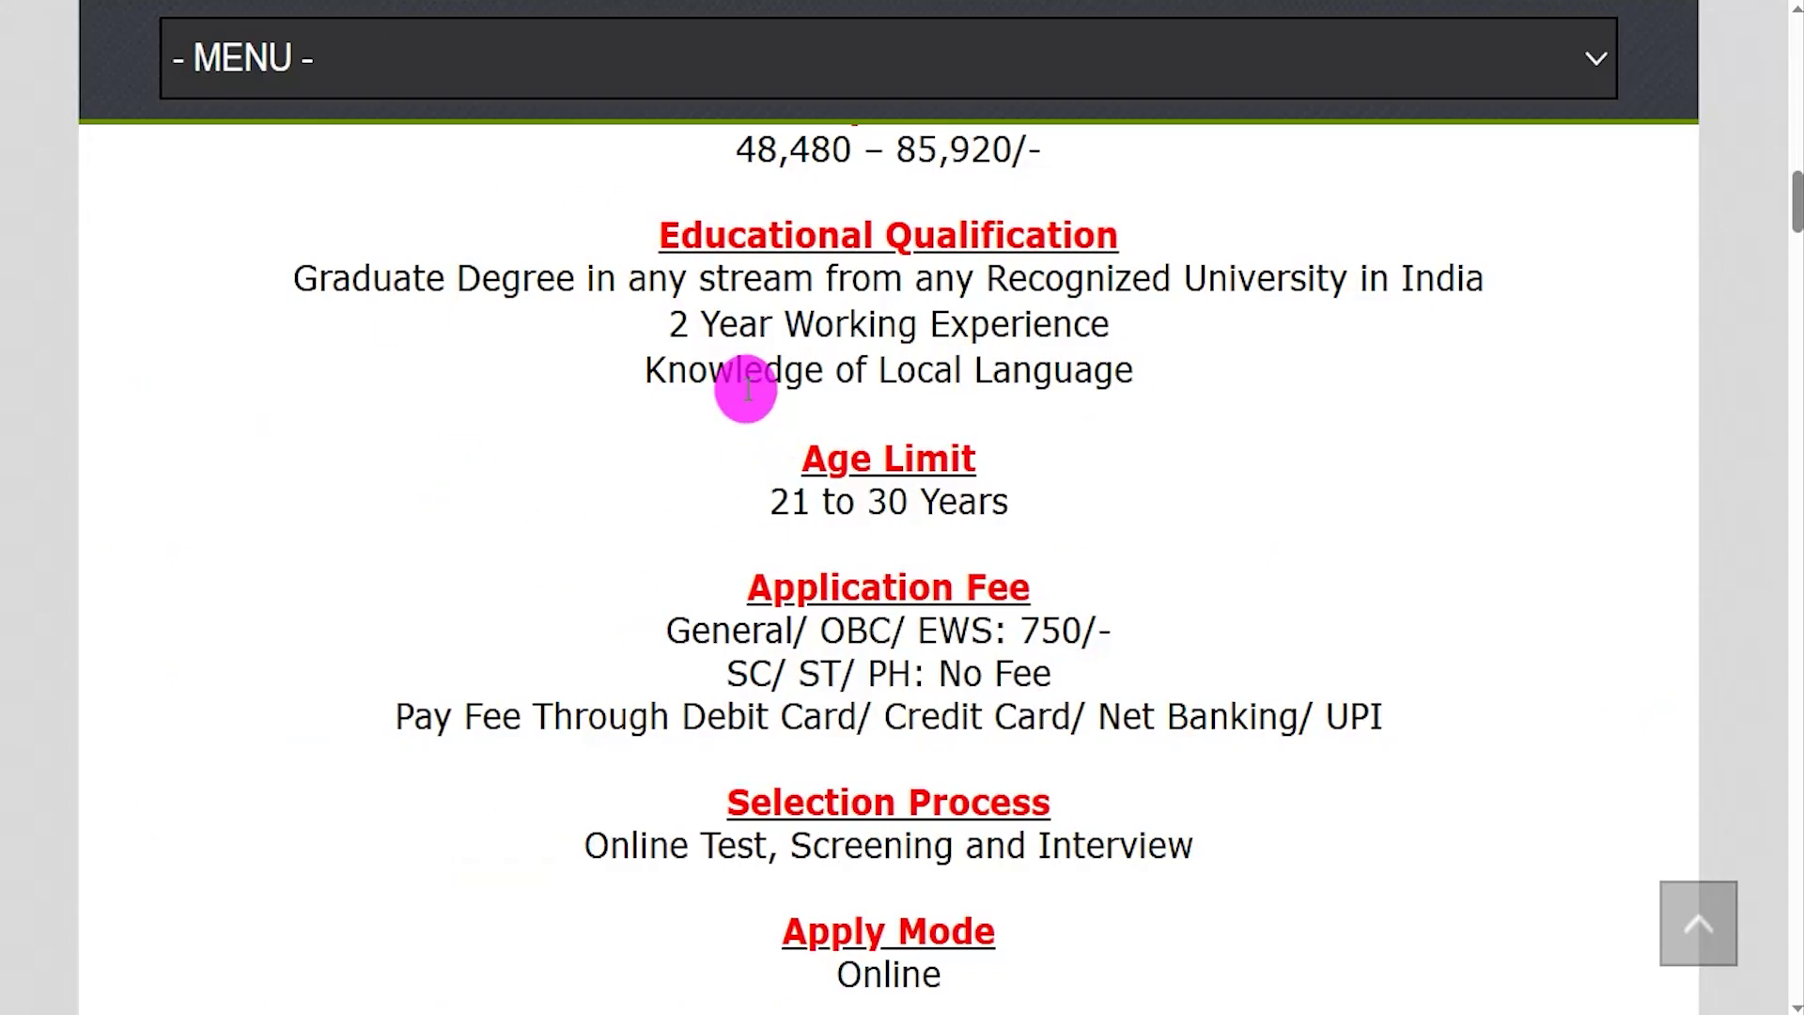
Check the application fee for each category and the payment modes, and locate the print options on the completed application.
{"action": "left_click_drag", "start_coordinate": [748, 661], "coordinate": [1027, 673]}
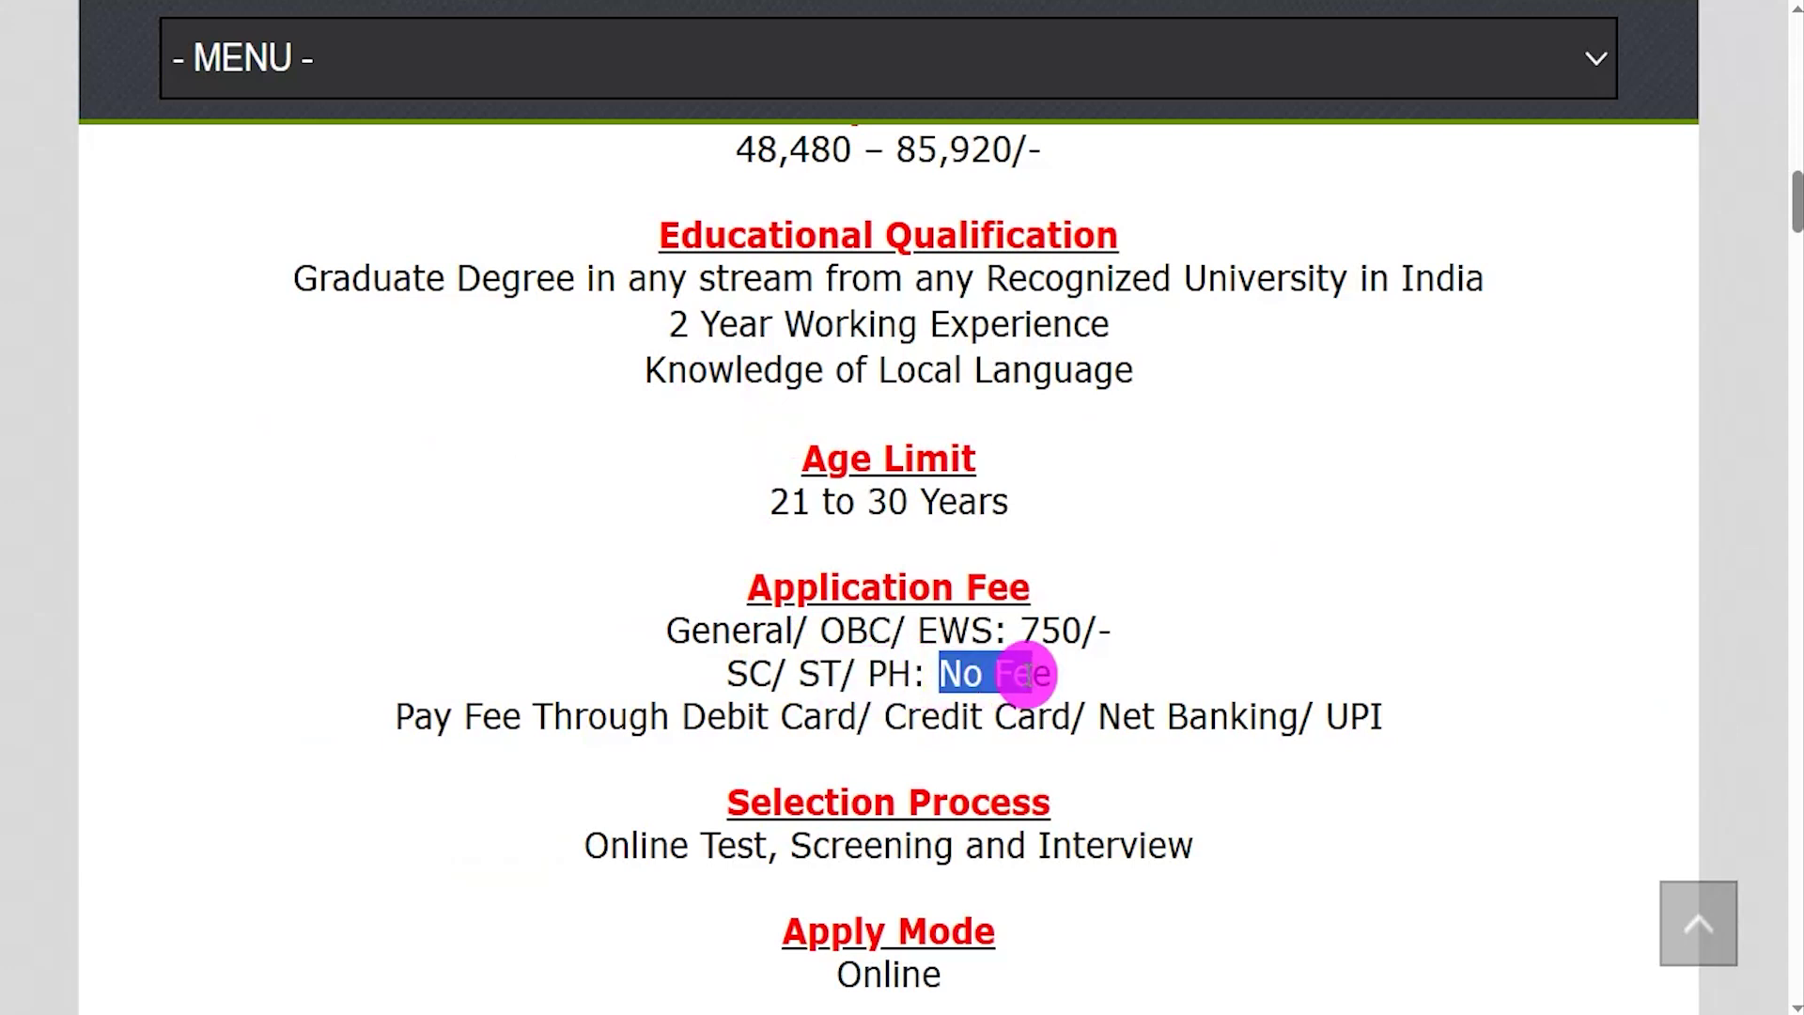
{"action": "left_click_drag", "start_coordinate": [693, 630], "coordinate": [1074, 629]}
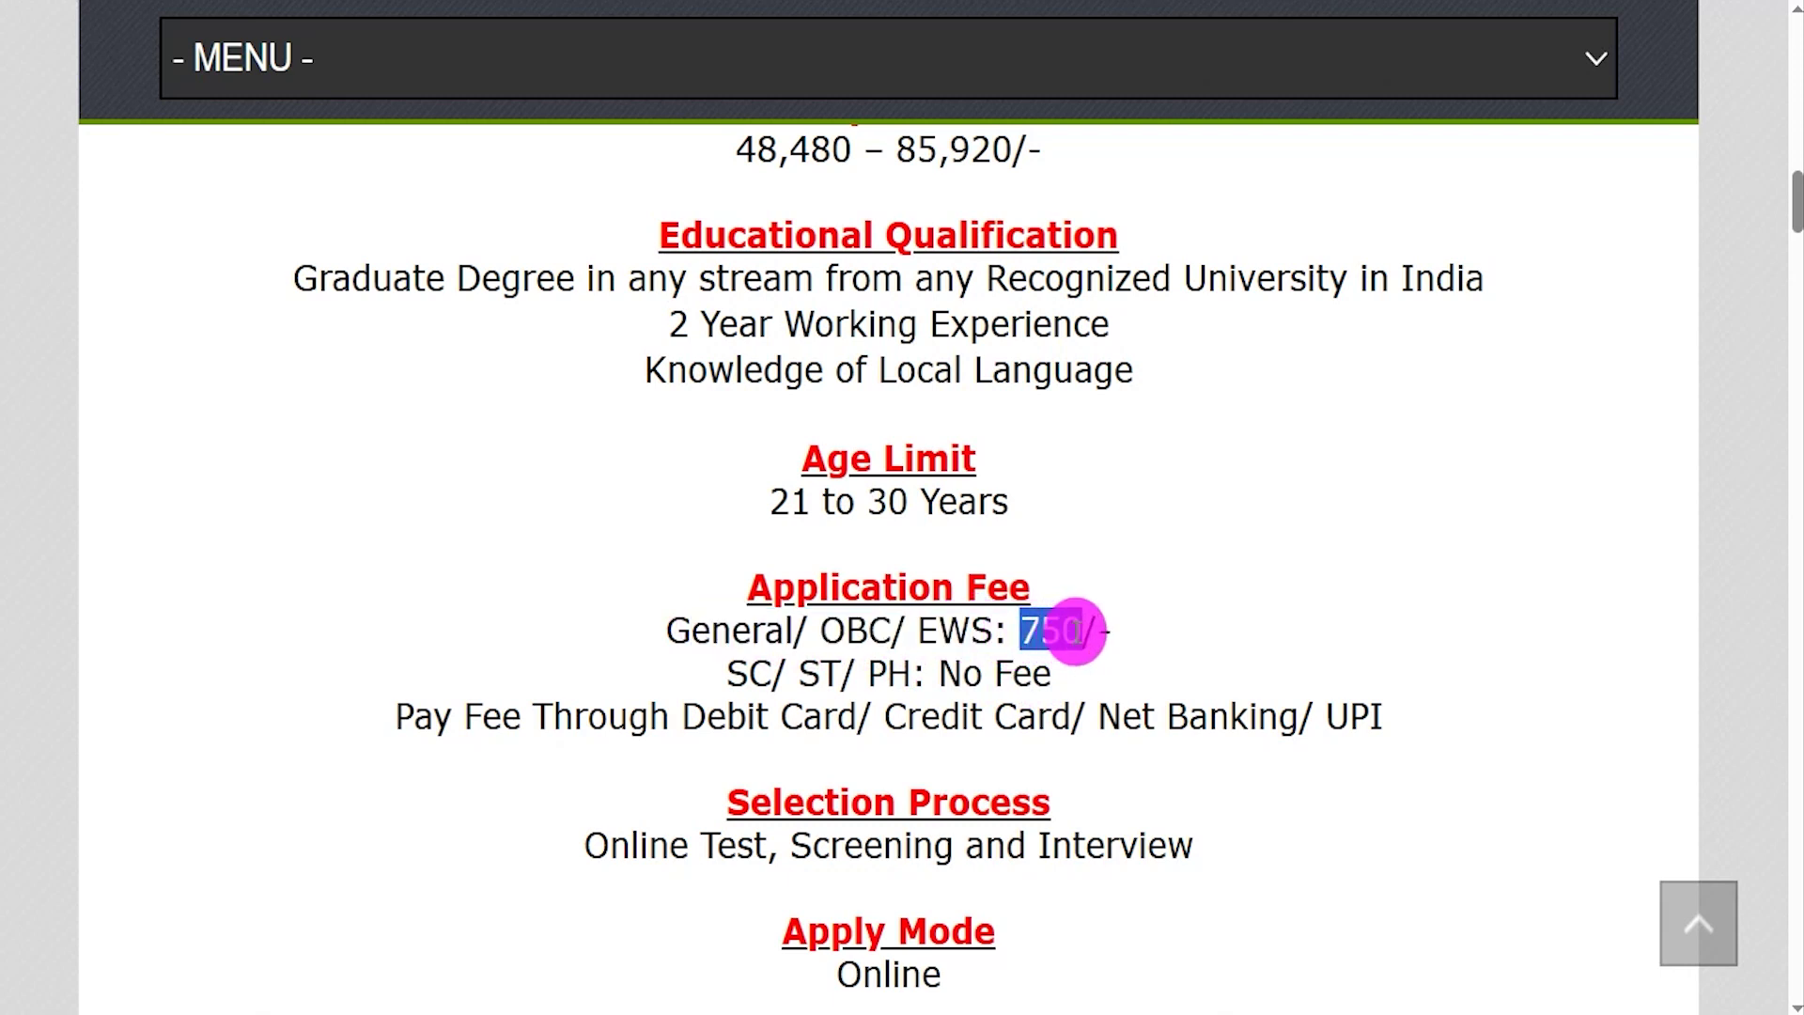
{"action": "left_click_drag", "start_coordinate": [683, 716], "coordinate": [1348, 714]}
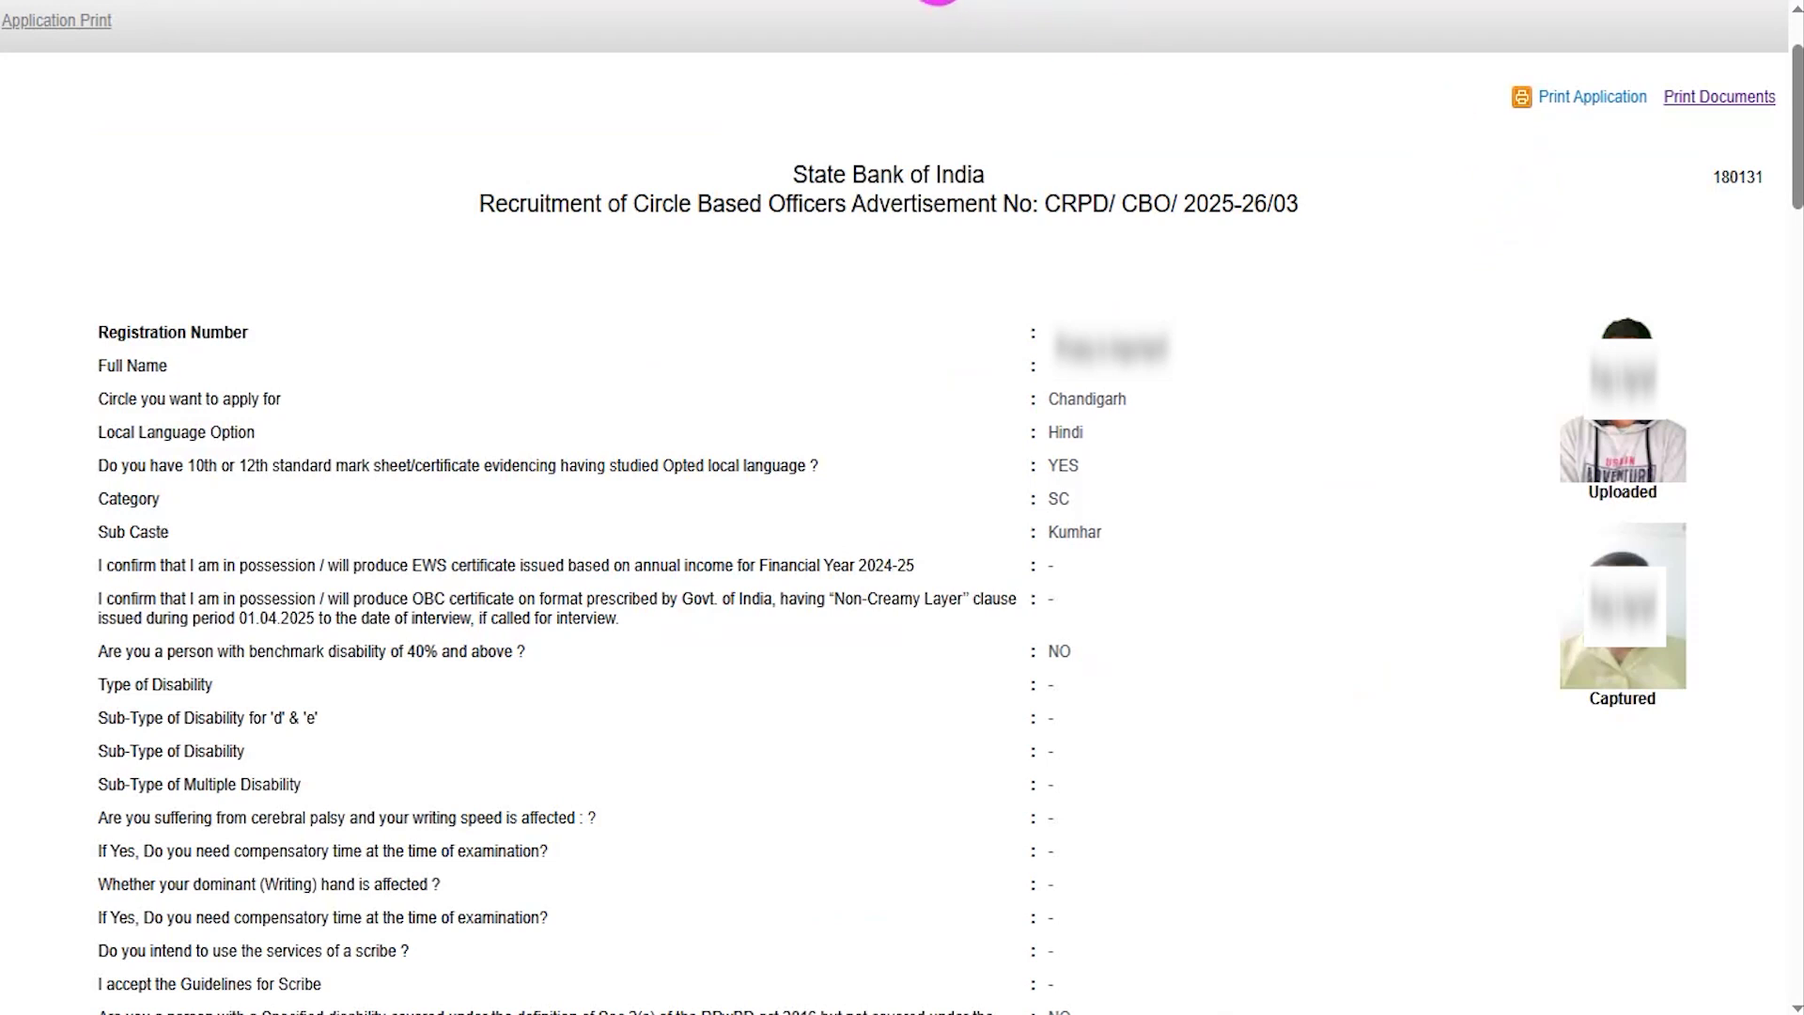
{"action": "mouse_move", "coordinate": [1512, 65]}
{"action": "left_mouse_down"}
{"action": "mouse_move", "coordinate": [1631, 92]}
{"action": "mouse_move", "coordinate": [1649, 122]}
{"action": "left_mouse_up"}
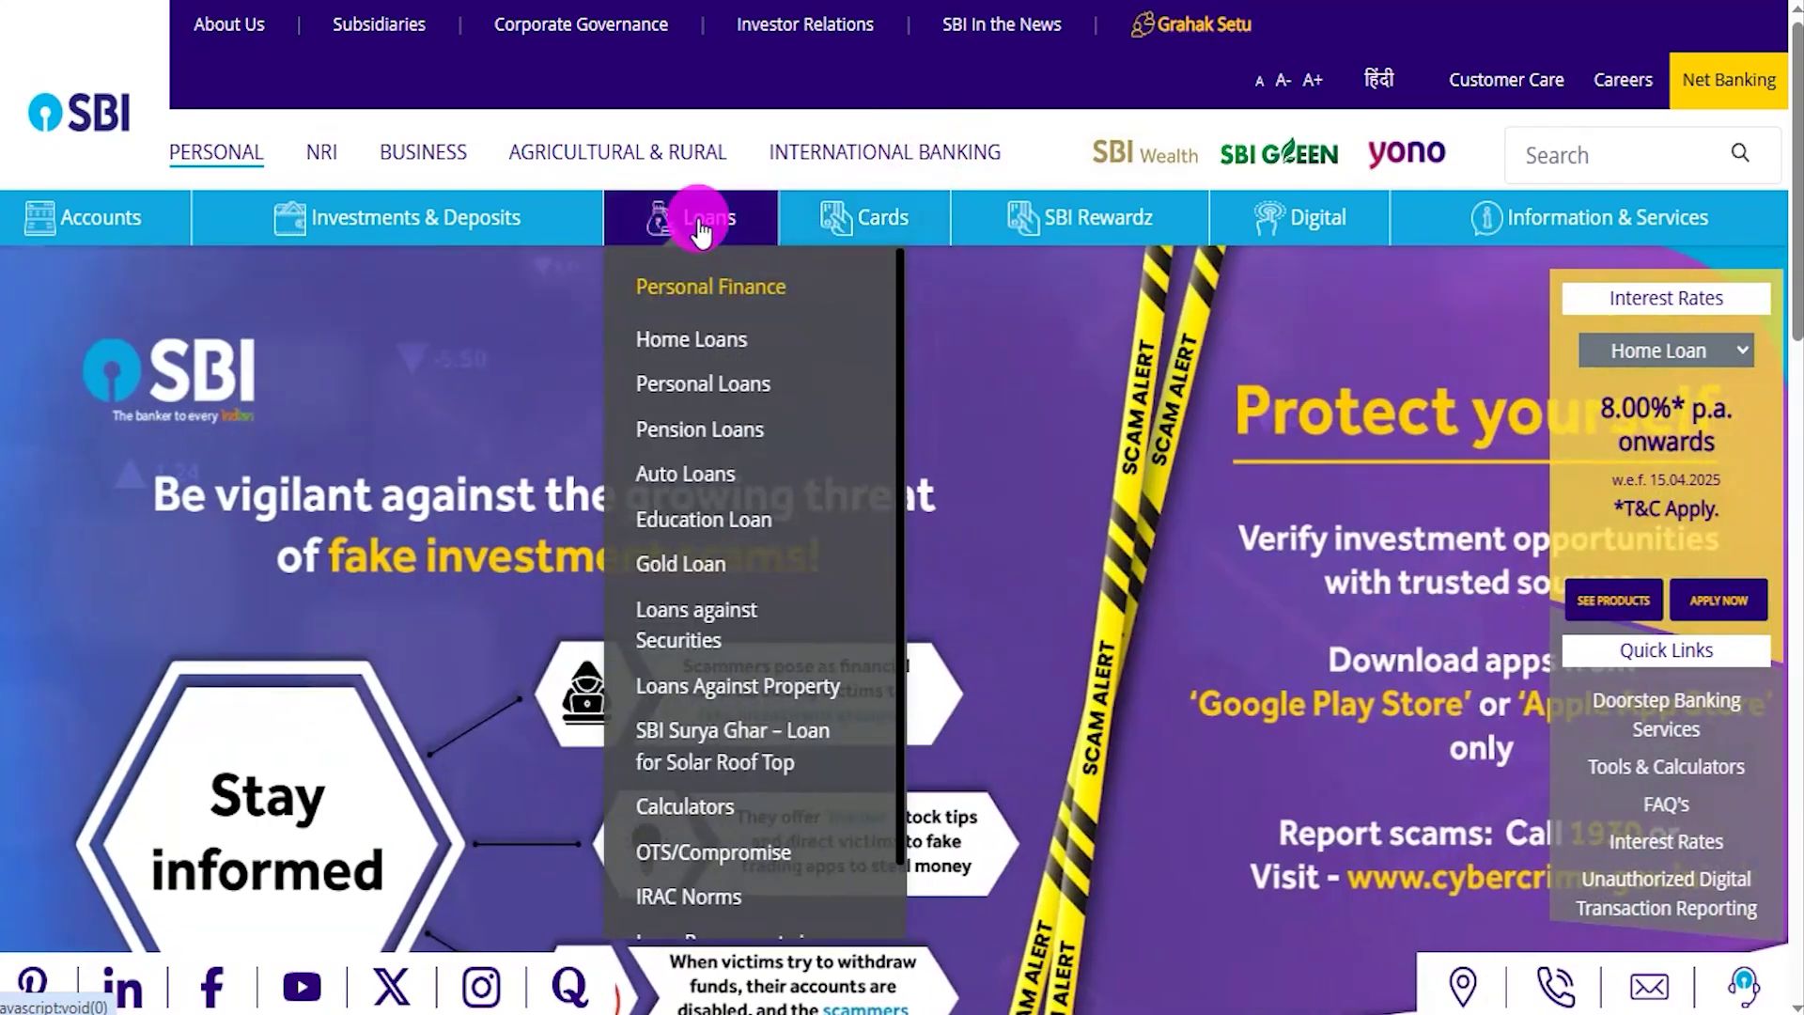
{"action": "mouse_move", "coordinate": [156, 226]}
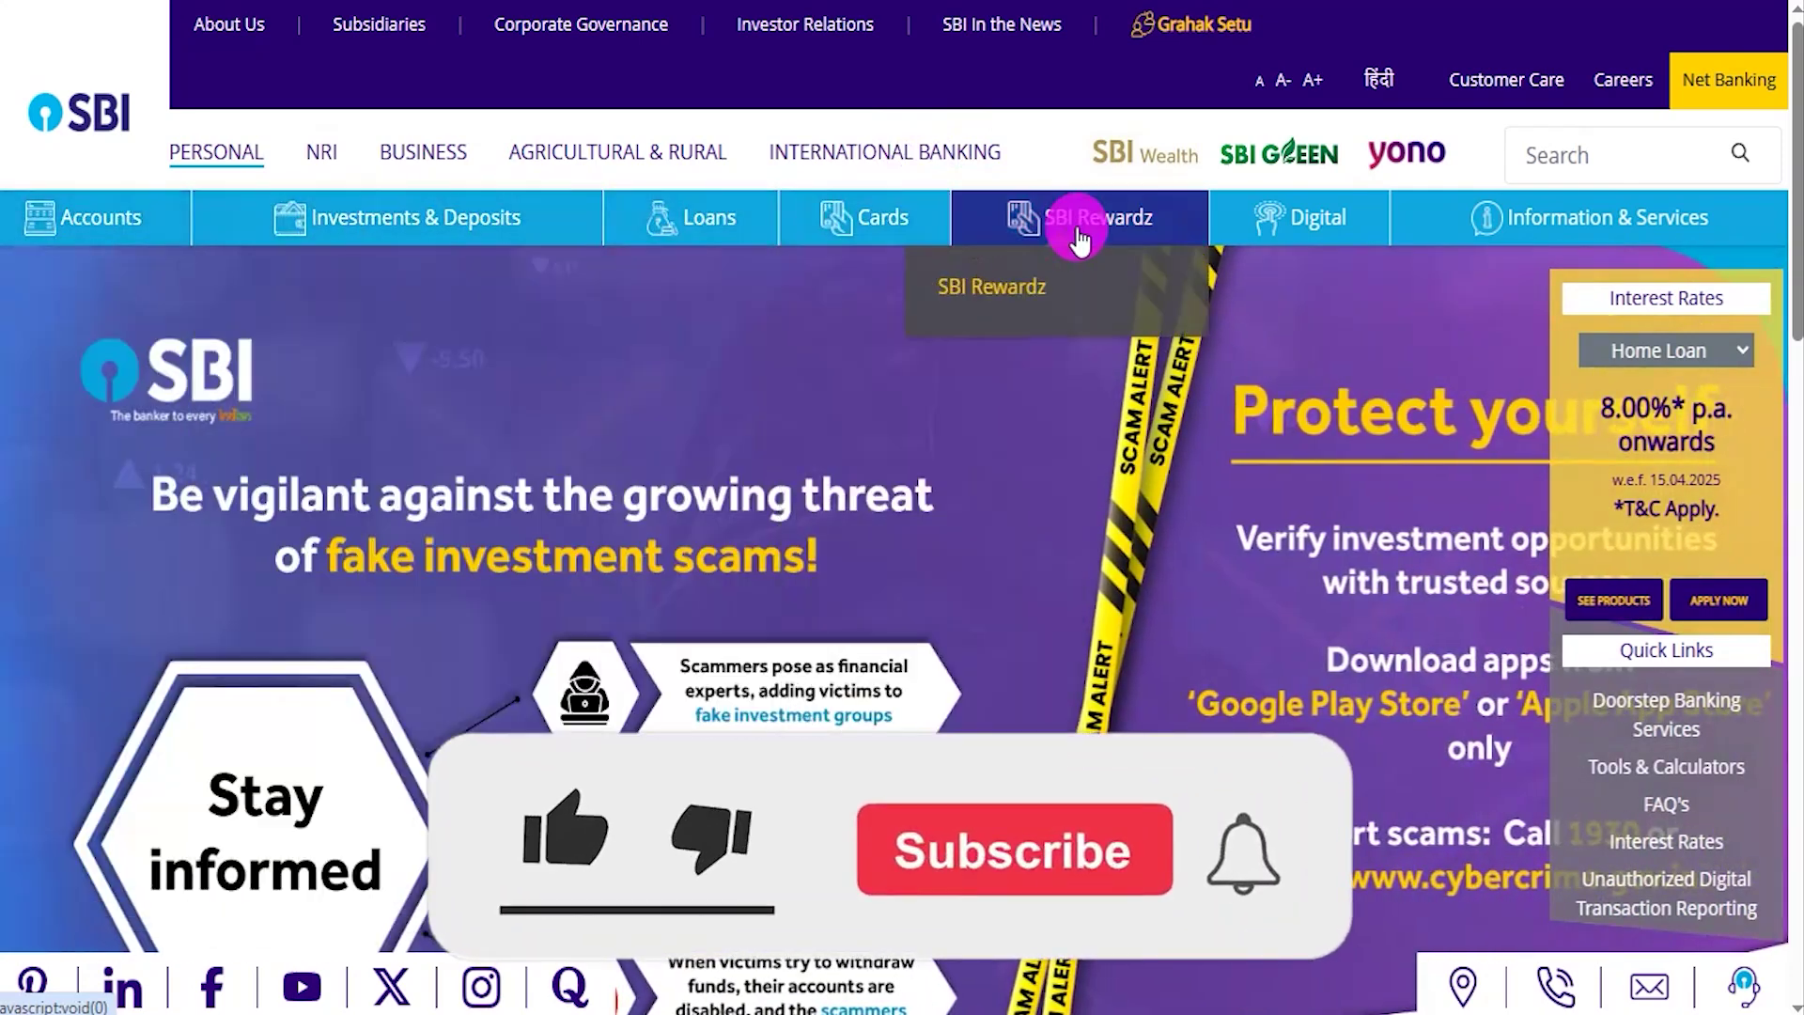
{"action": "mouse_move", "coordinate": [1535, 237]}
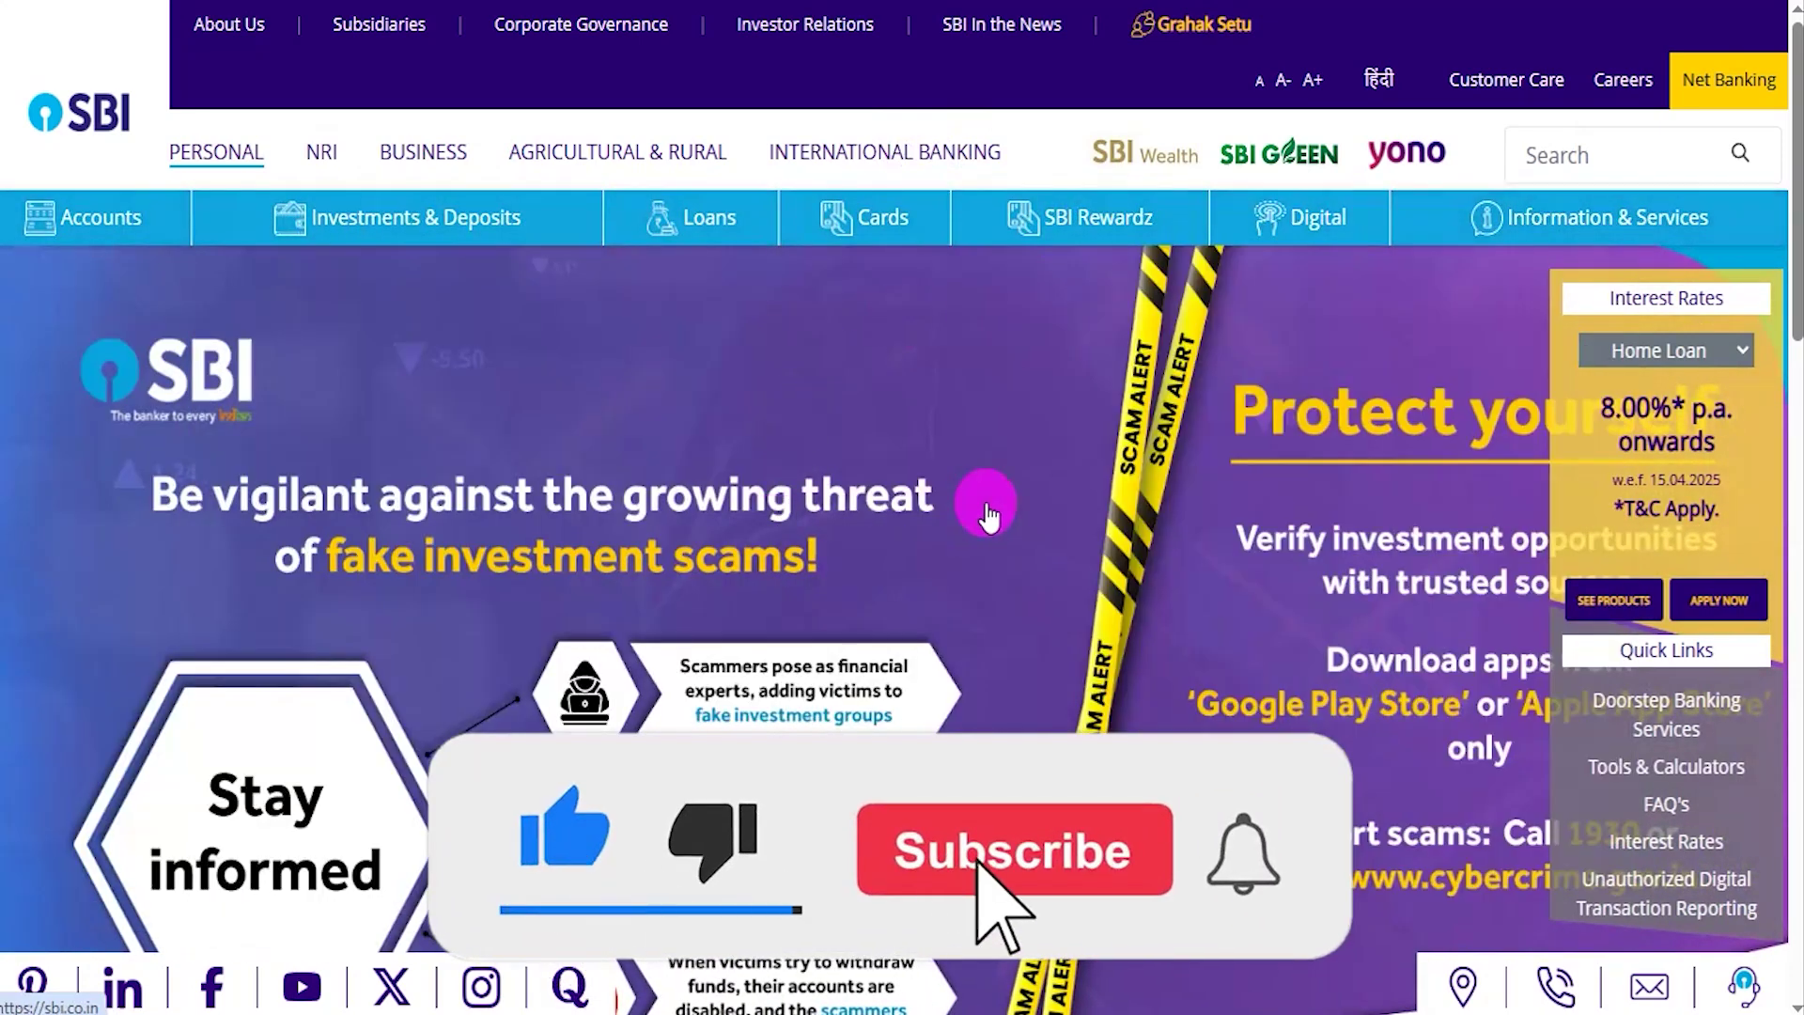